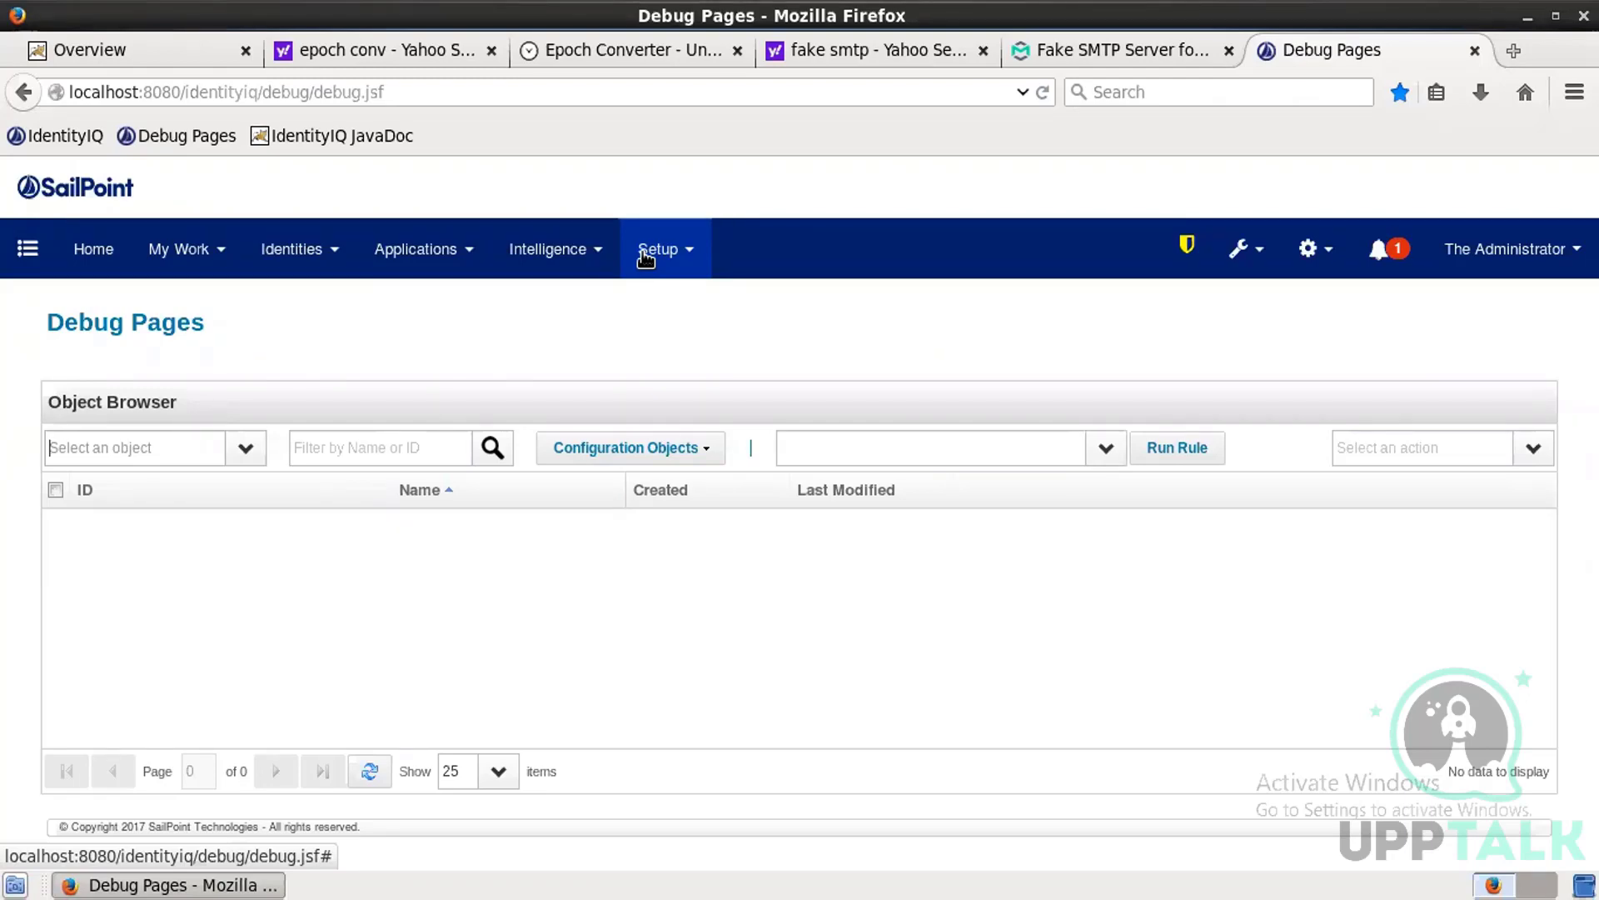
Create a new business process named "Department transfer workflow"
left_click(645, 255)
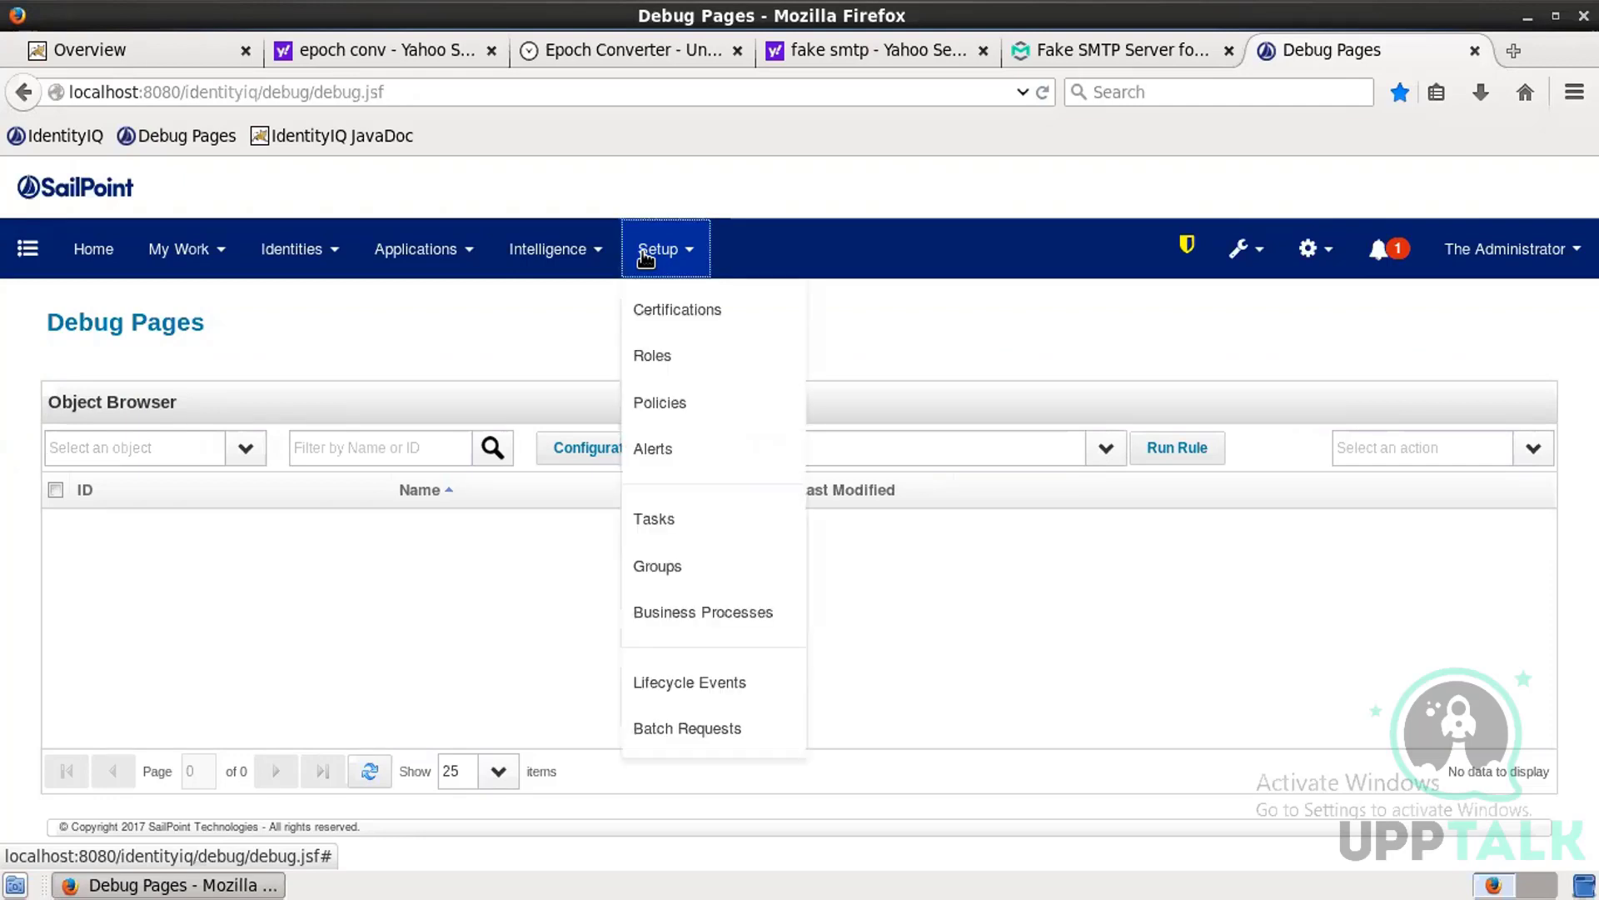
left_click(686, 623)
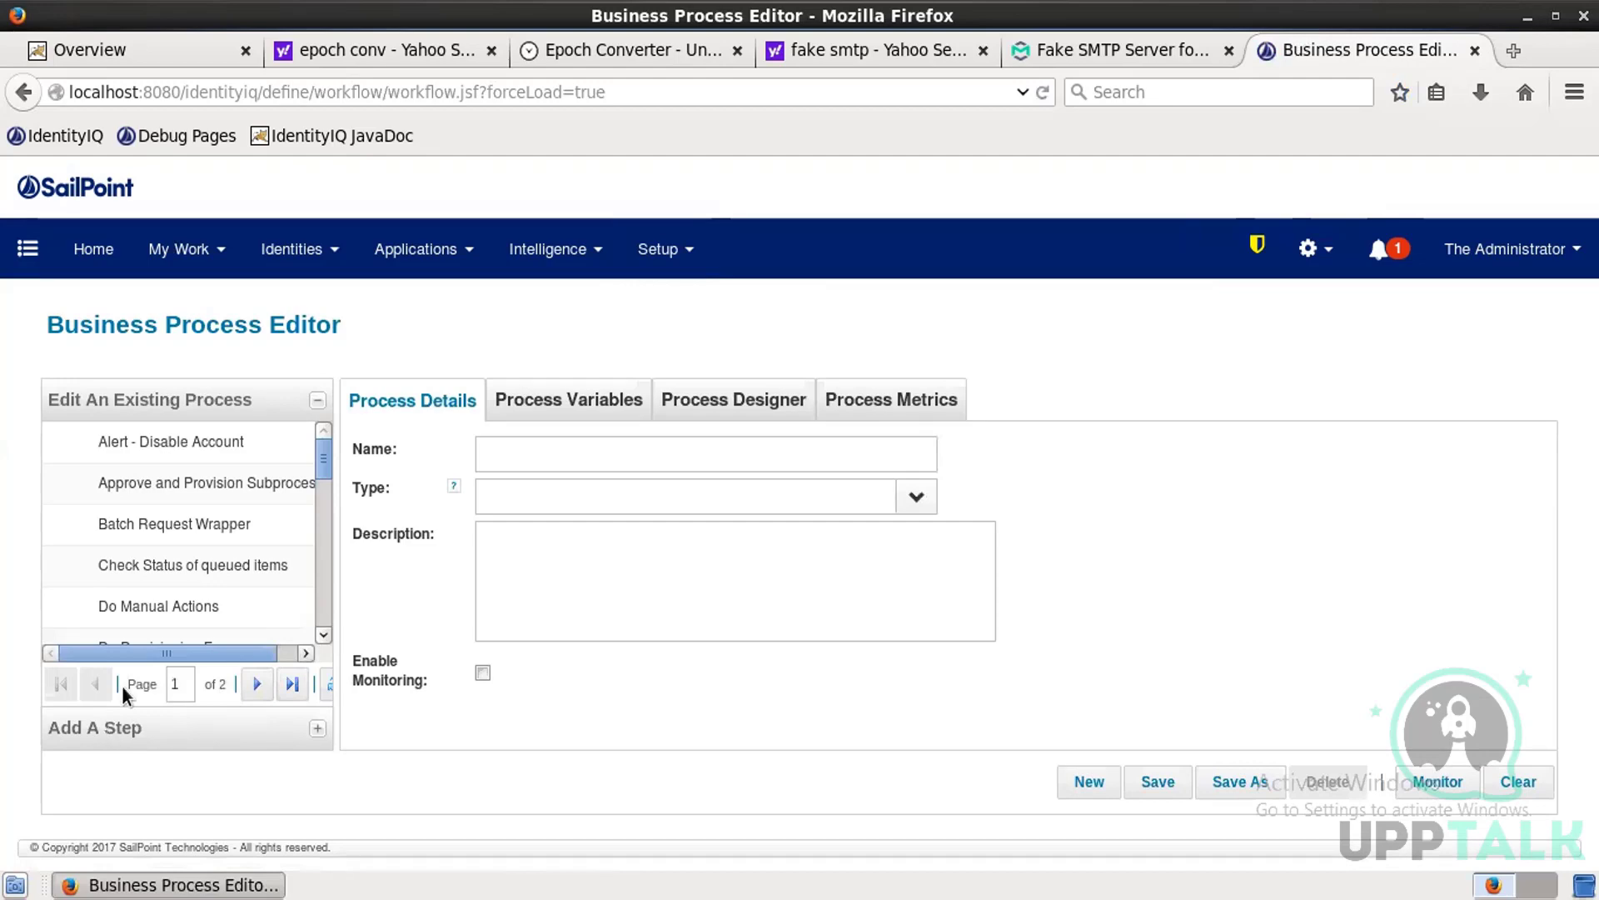
left_click(1088, 783)
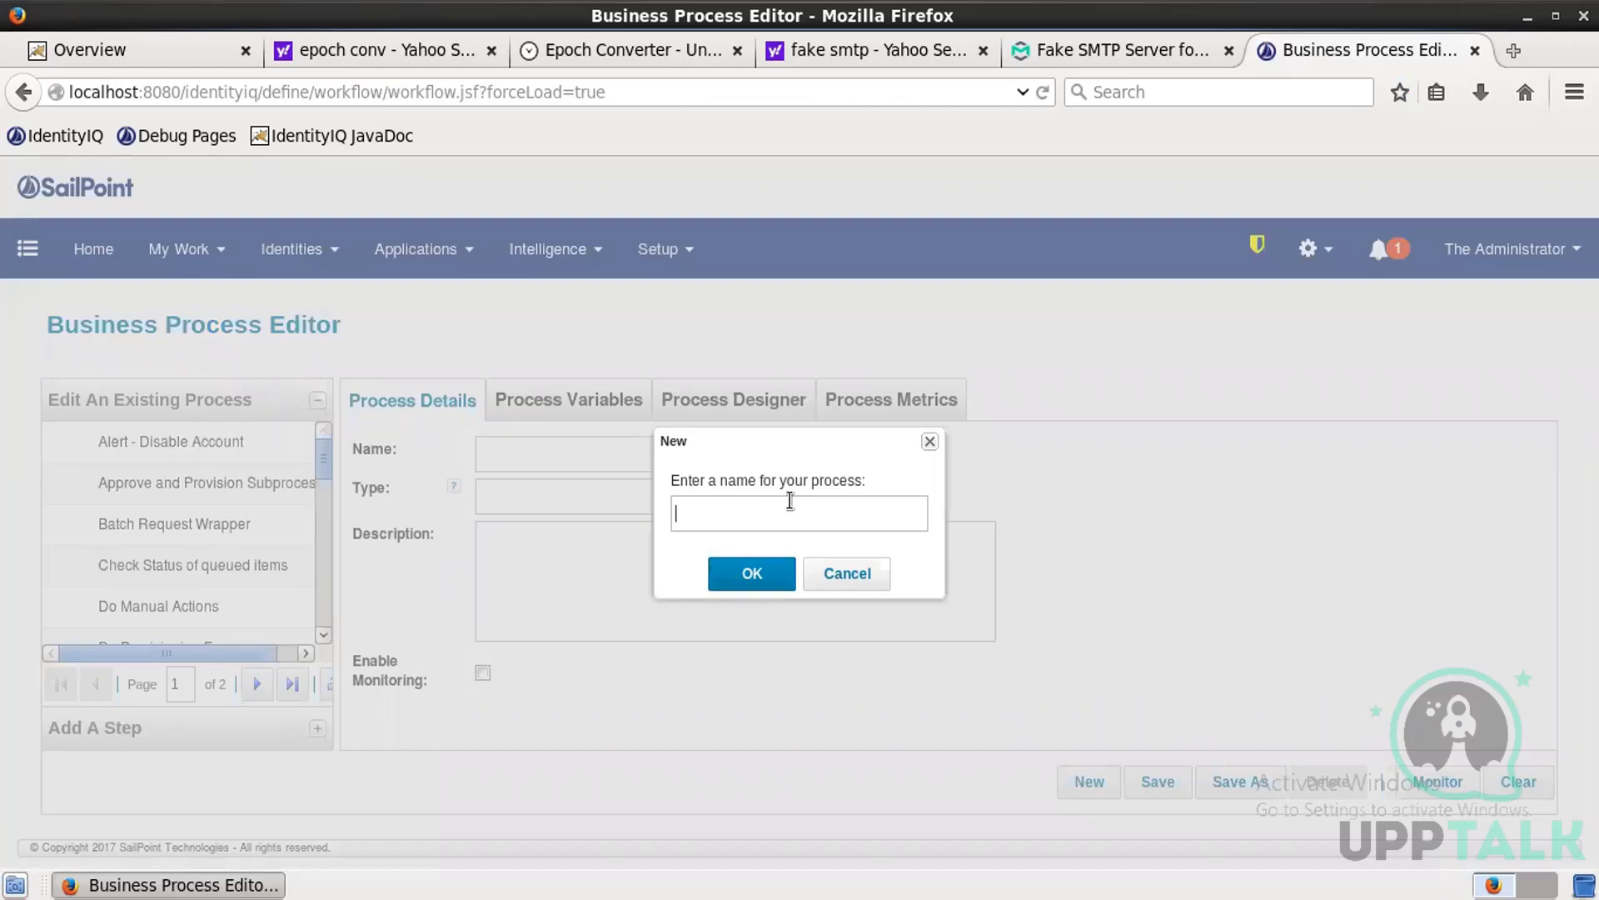
type("Department transfer work")
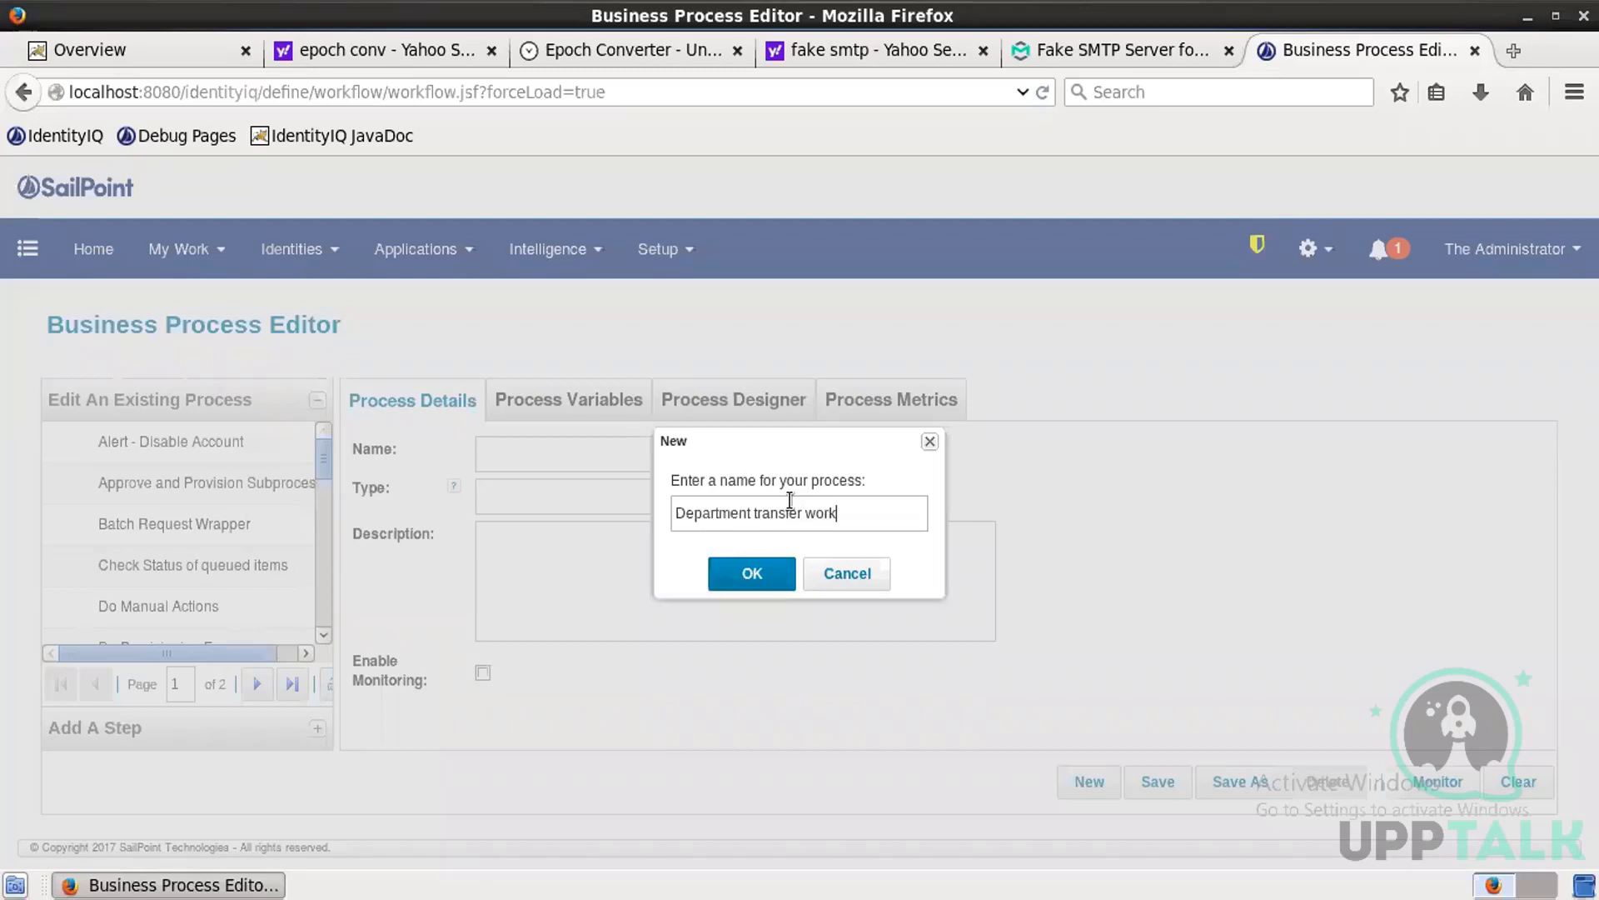
type("flow")
left_click(746, 570)
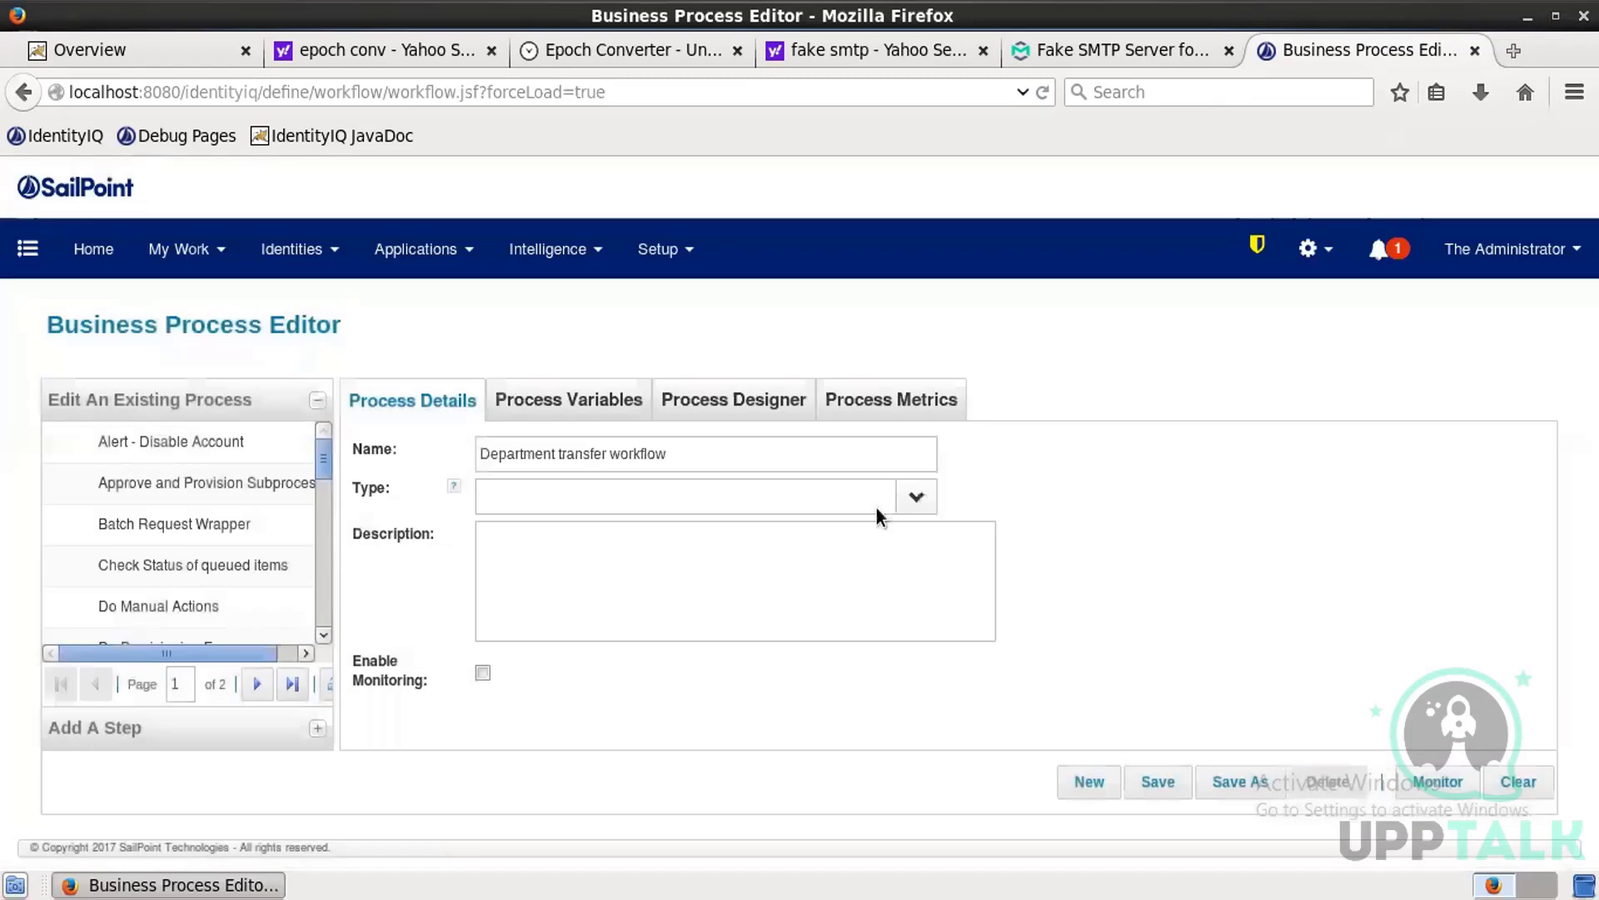
Set the process type to Identity Lifecycle and show the process variables
left_click(913, 497)
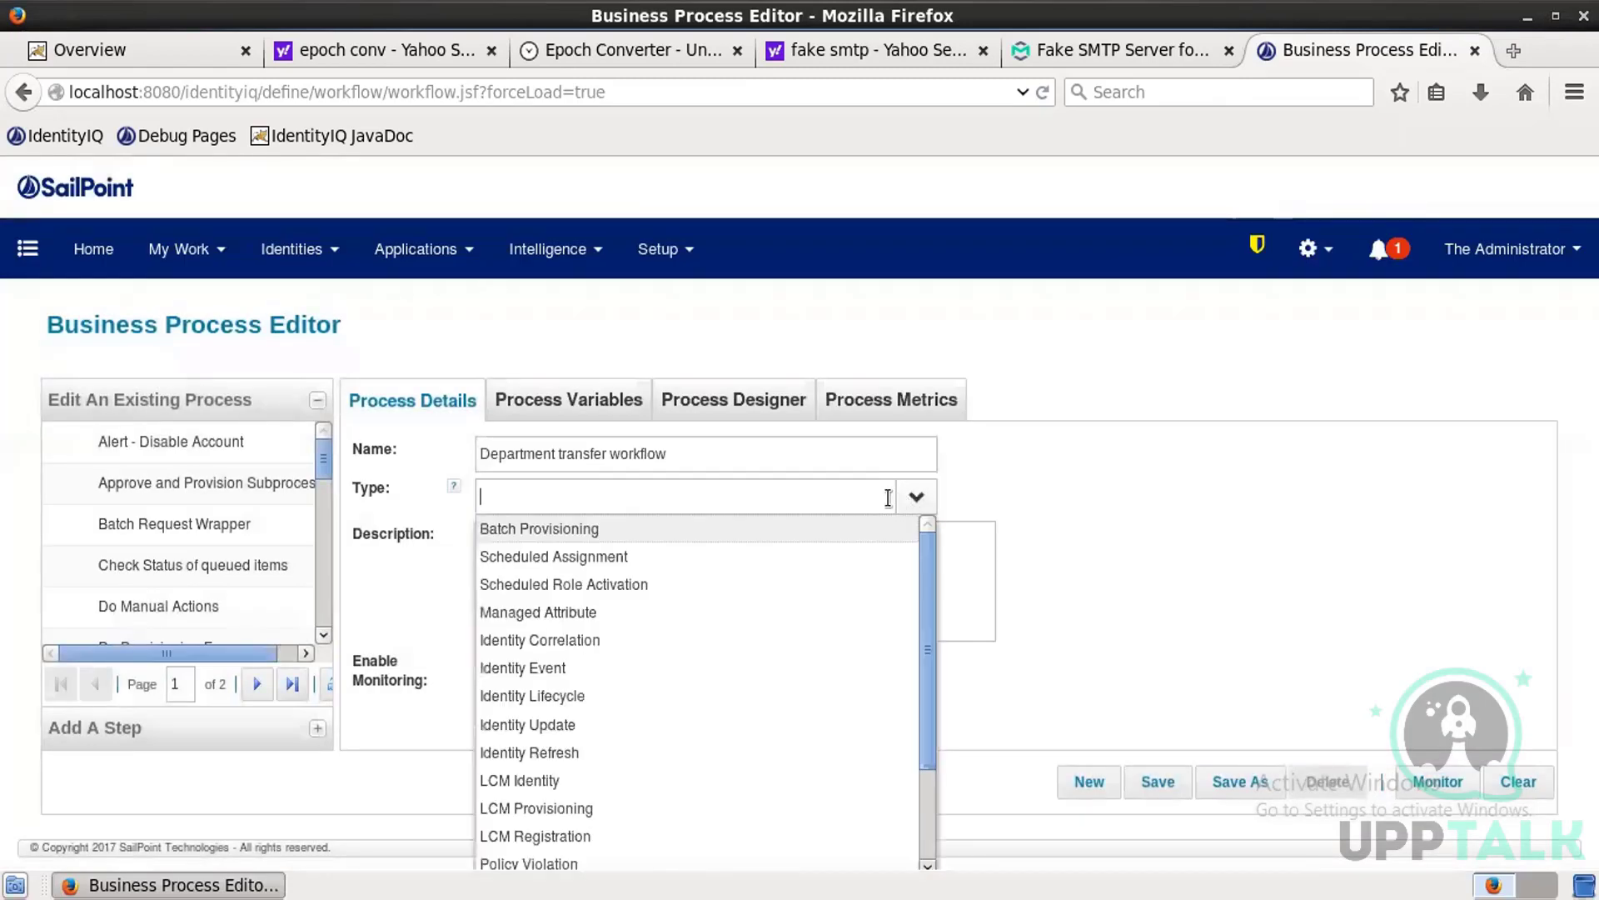
left_click(575, 695)
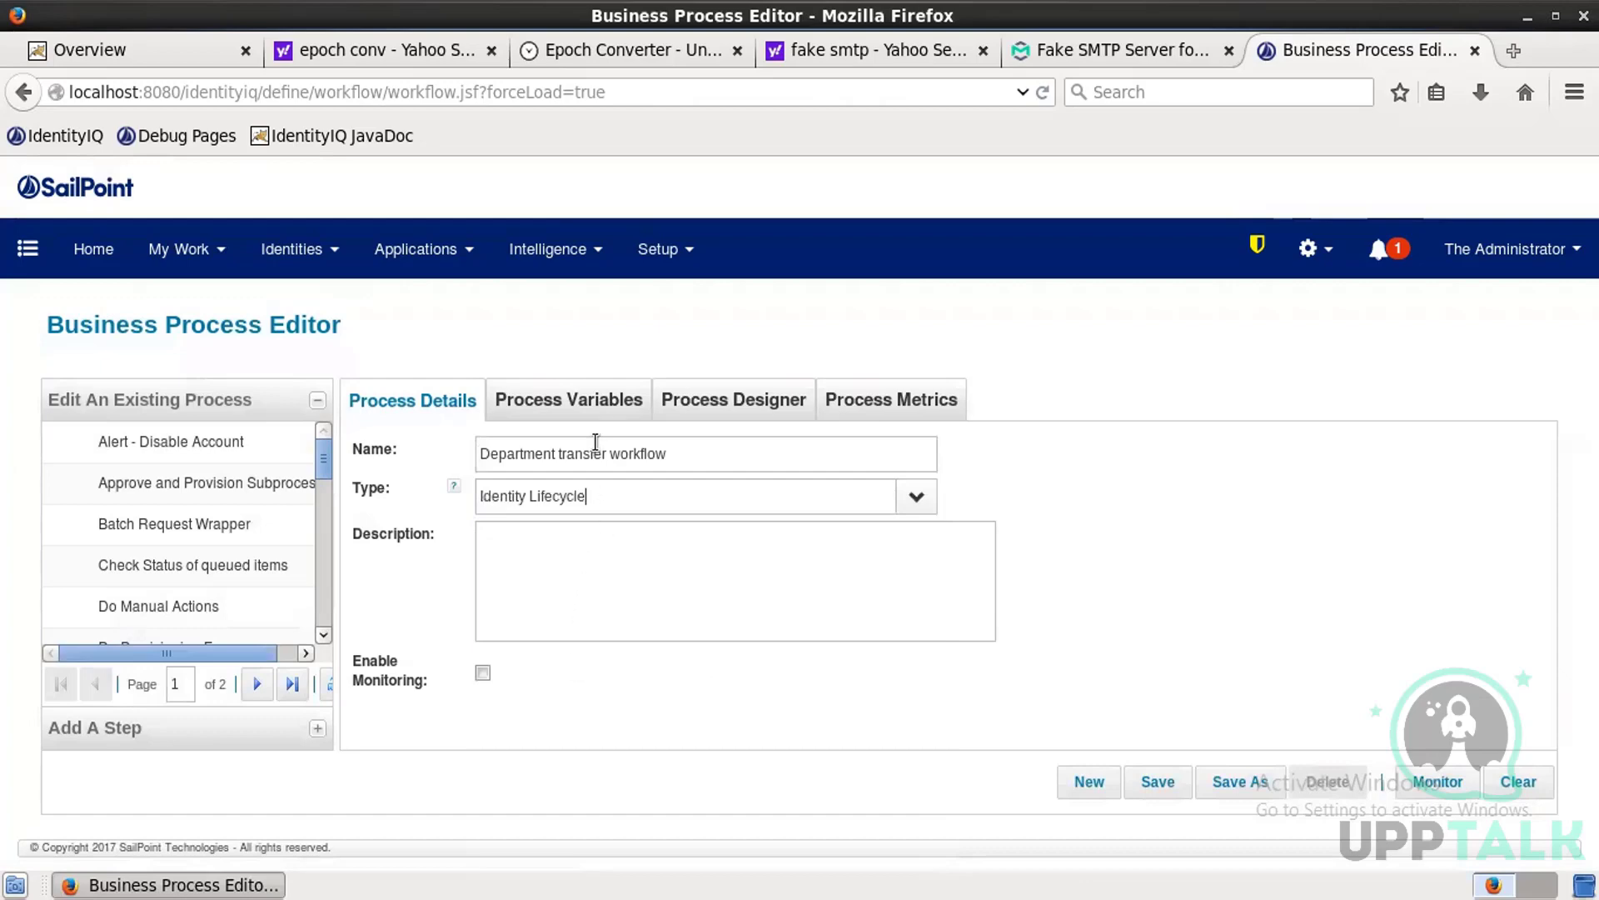
left_click(594, 406)
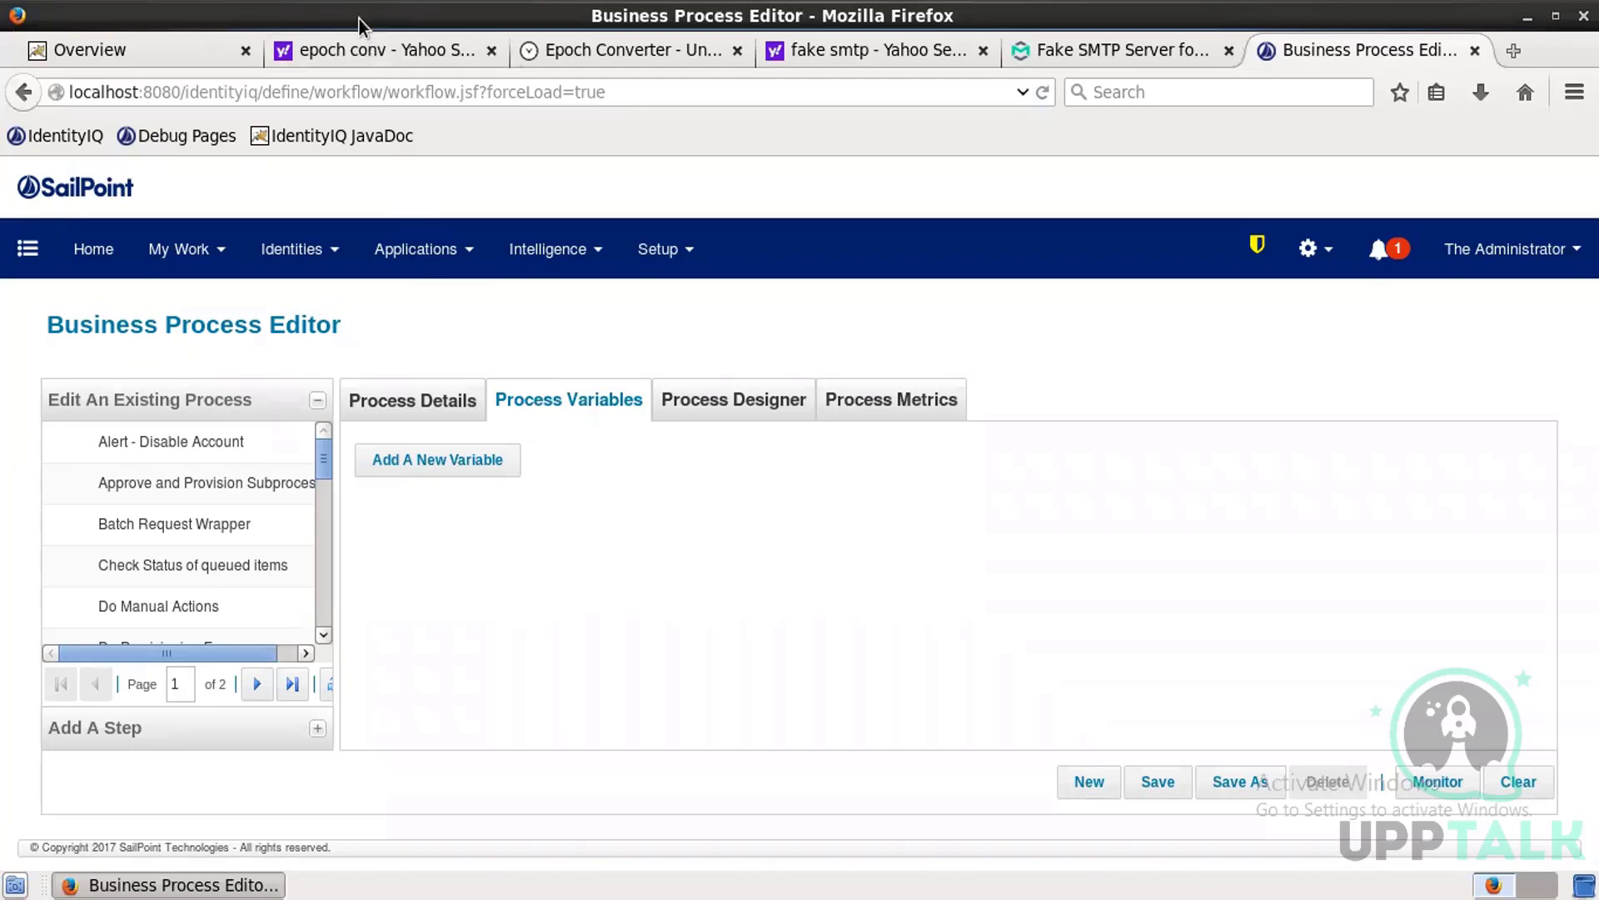
Switch to a new gedit document, list event, trigger and trace on separate lines, and dismiss the software source warning
key("super+e")
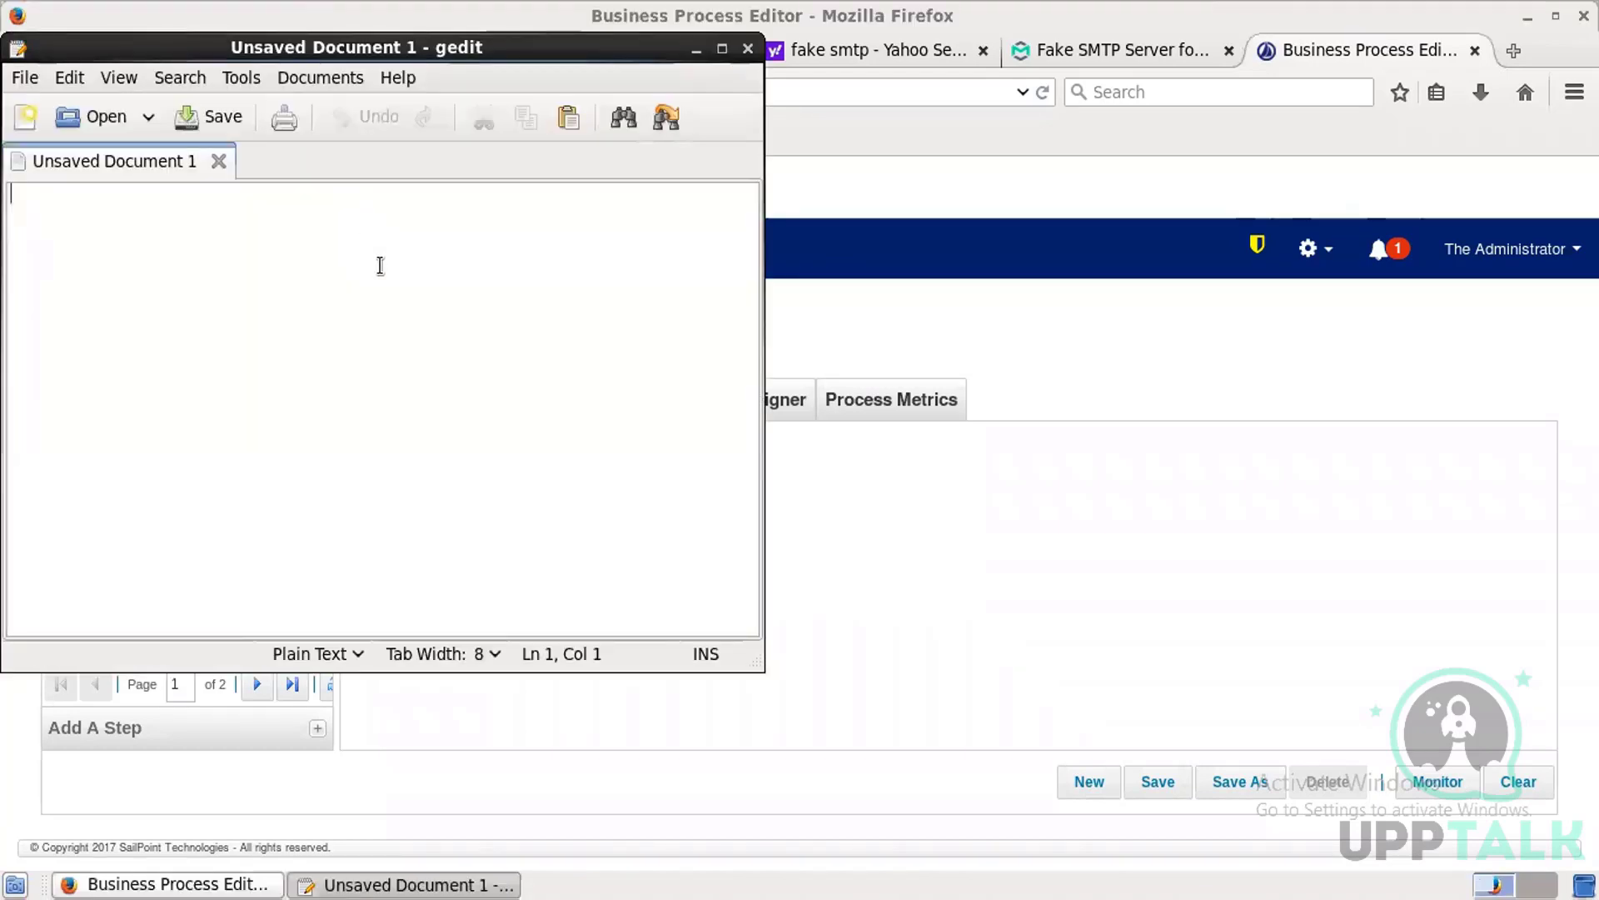
type("event")
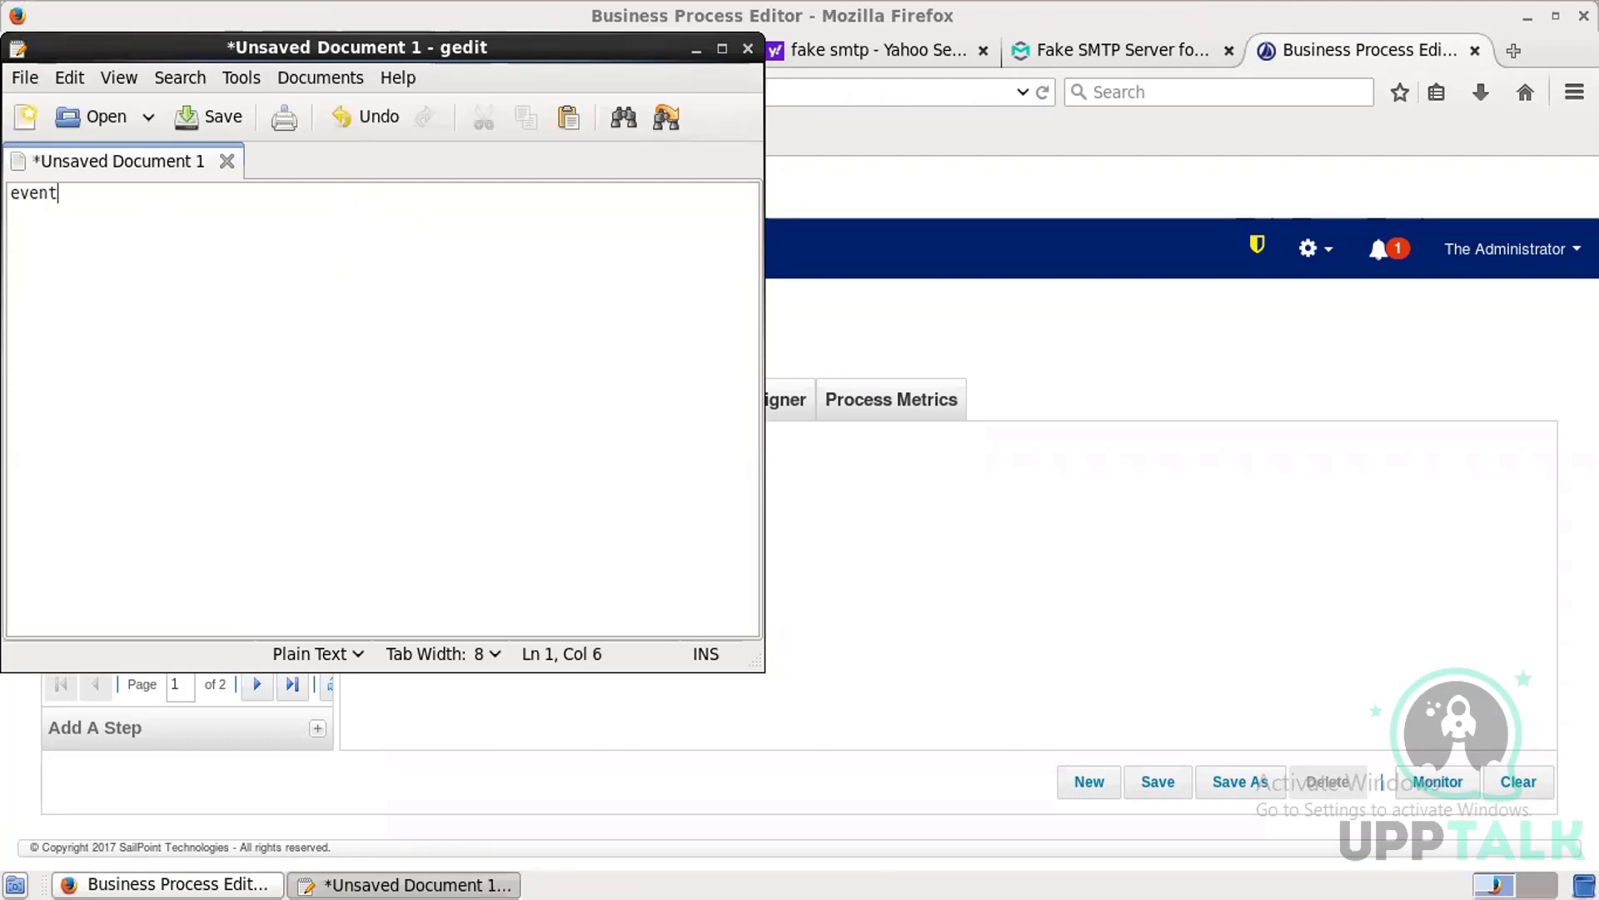
key("Return")
type("trigger")
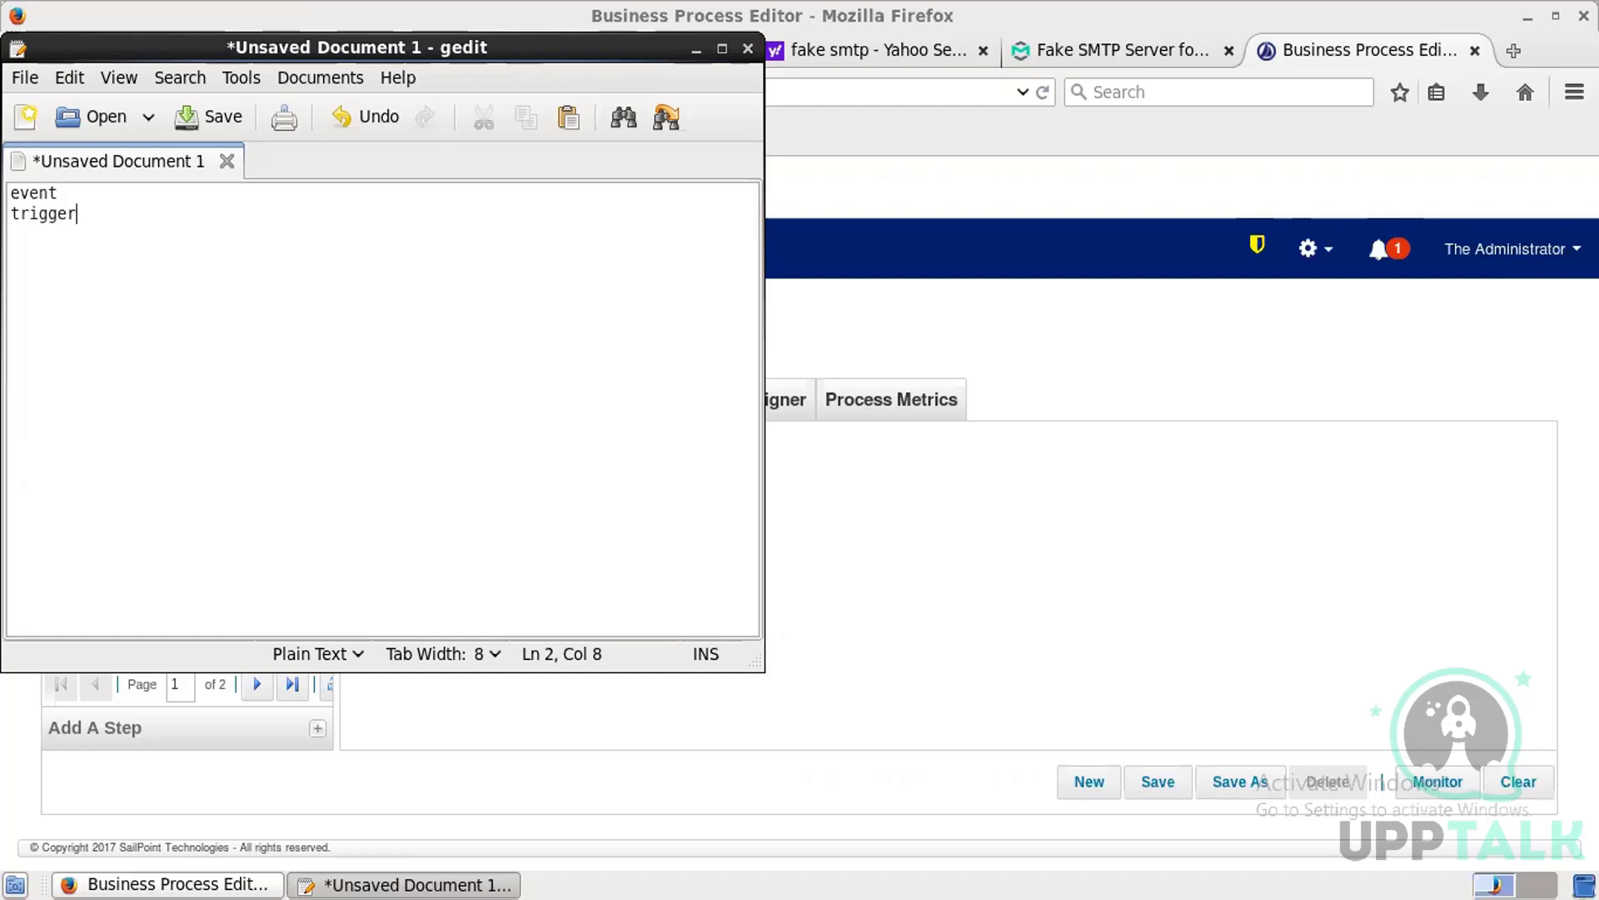
key("Return")
type("trace")
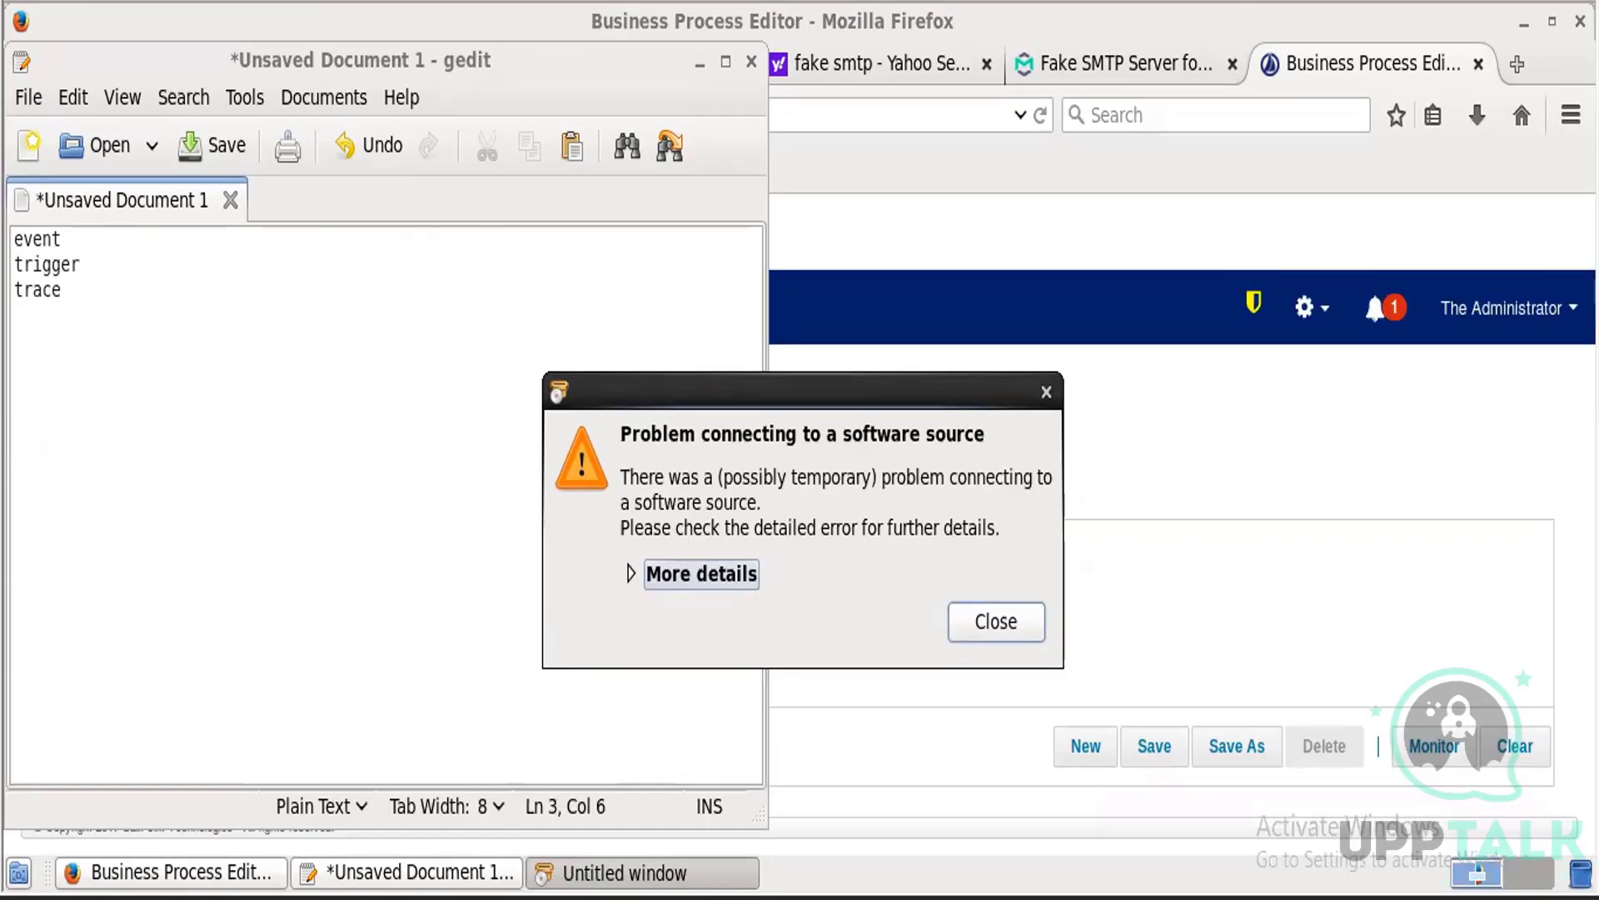
left_click(953, 632)
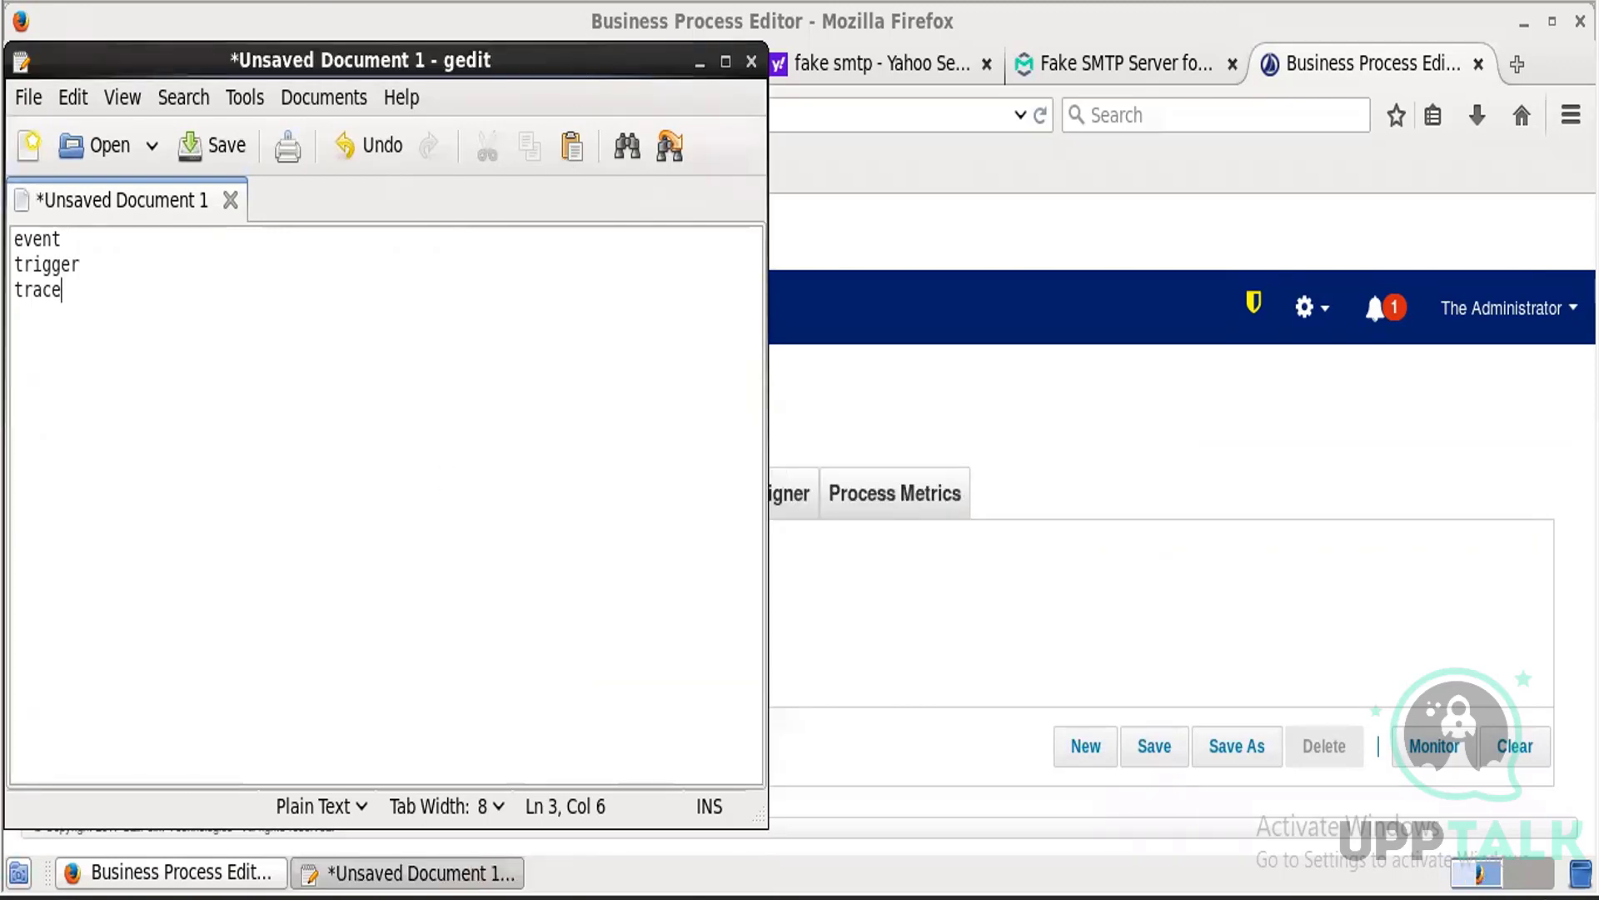
Add identityDisplayName on a new line below trace in the notes
key("Up")
key("End")
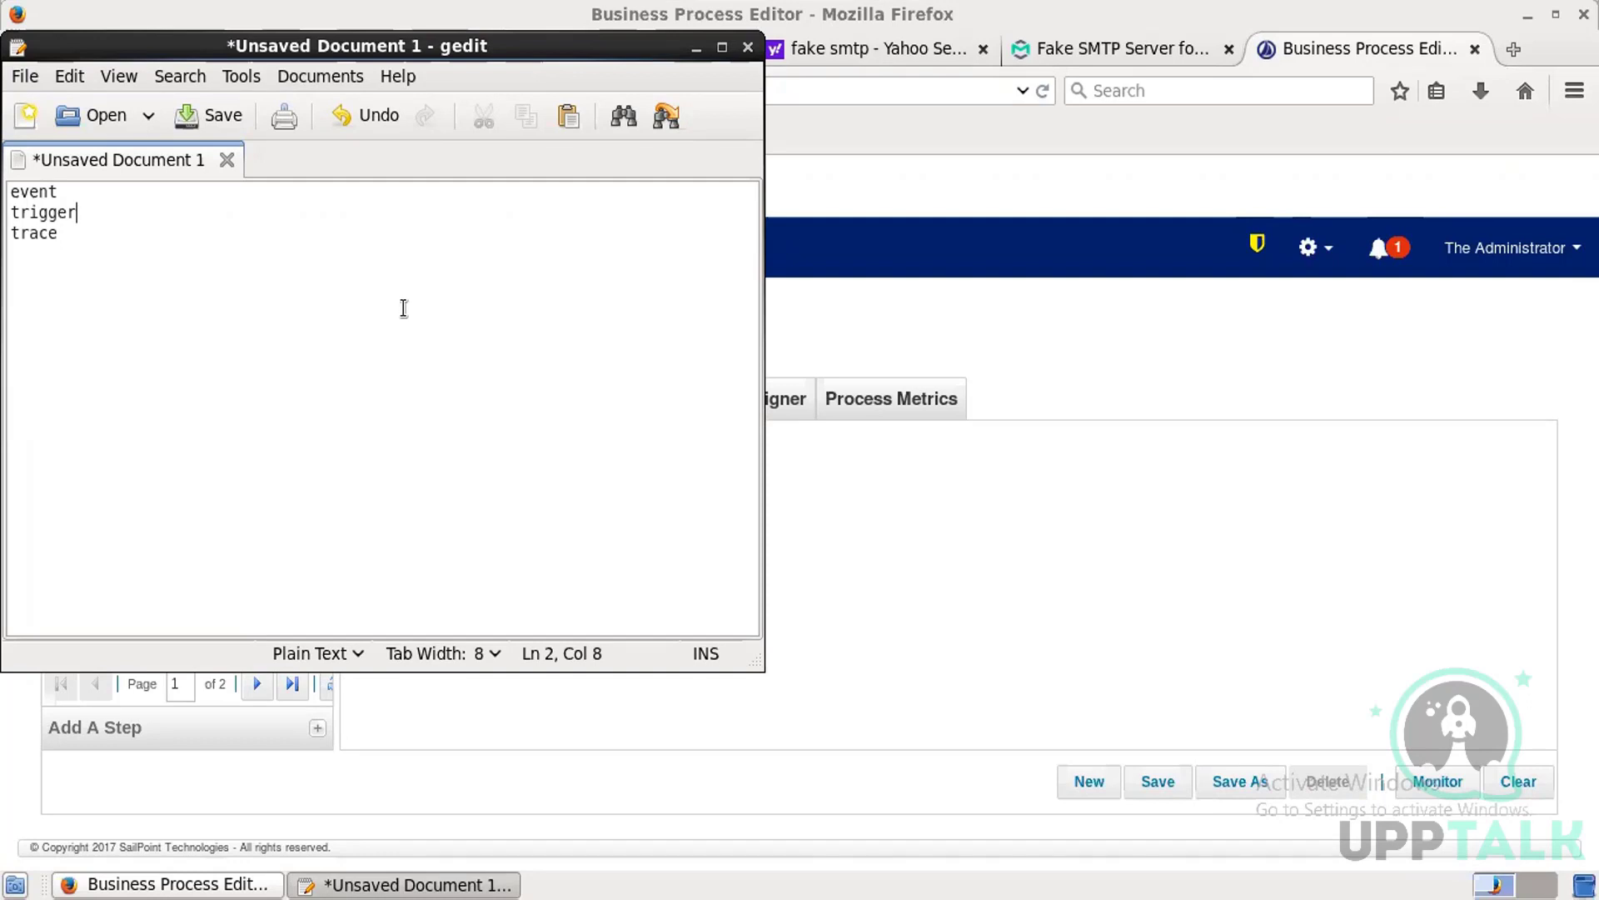
left_click(139, 245)
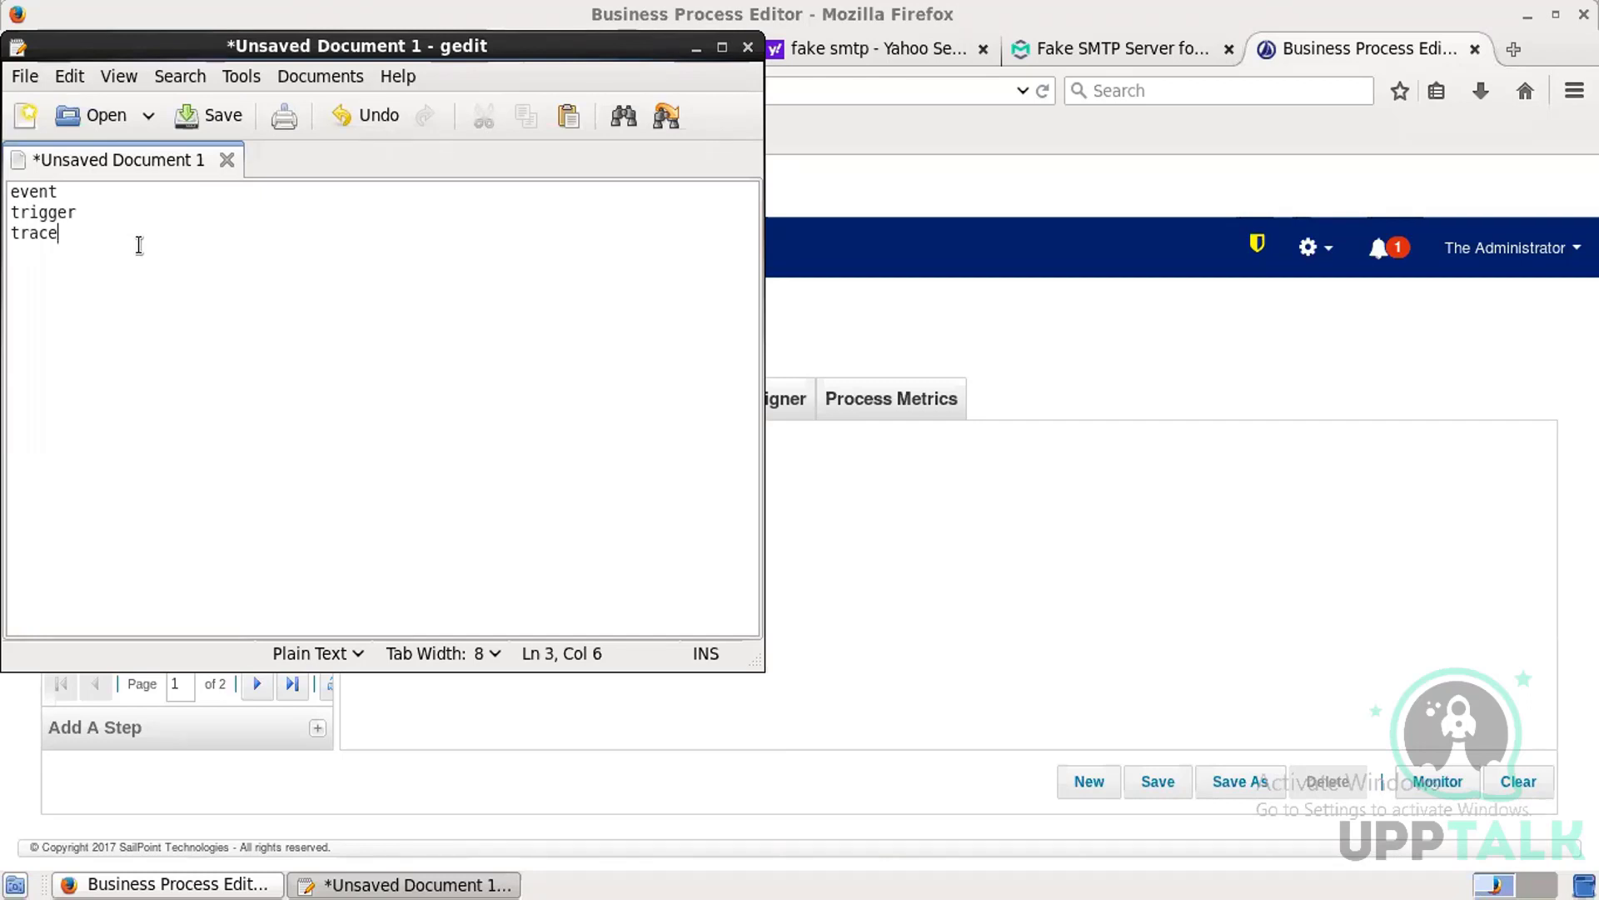
key("Return")
type("identity")
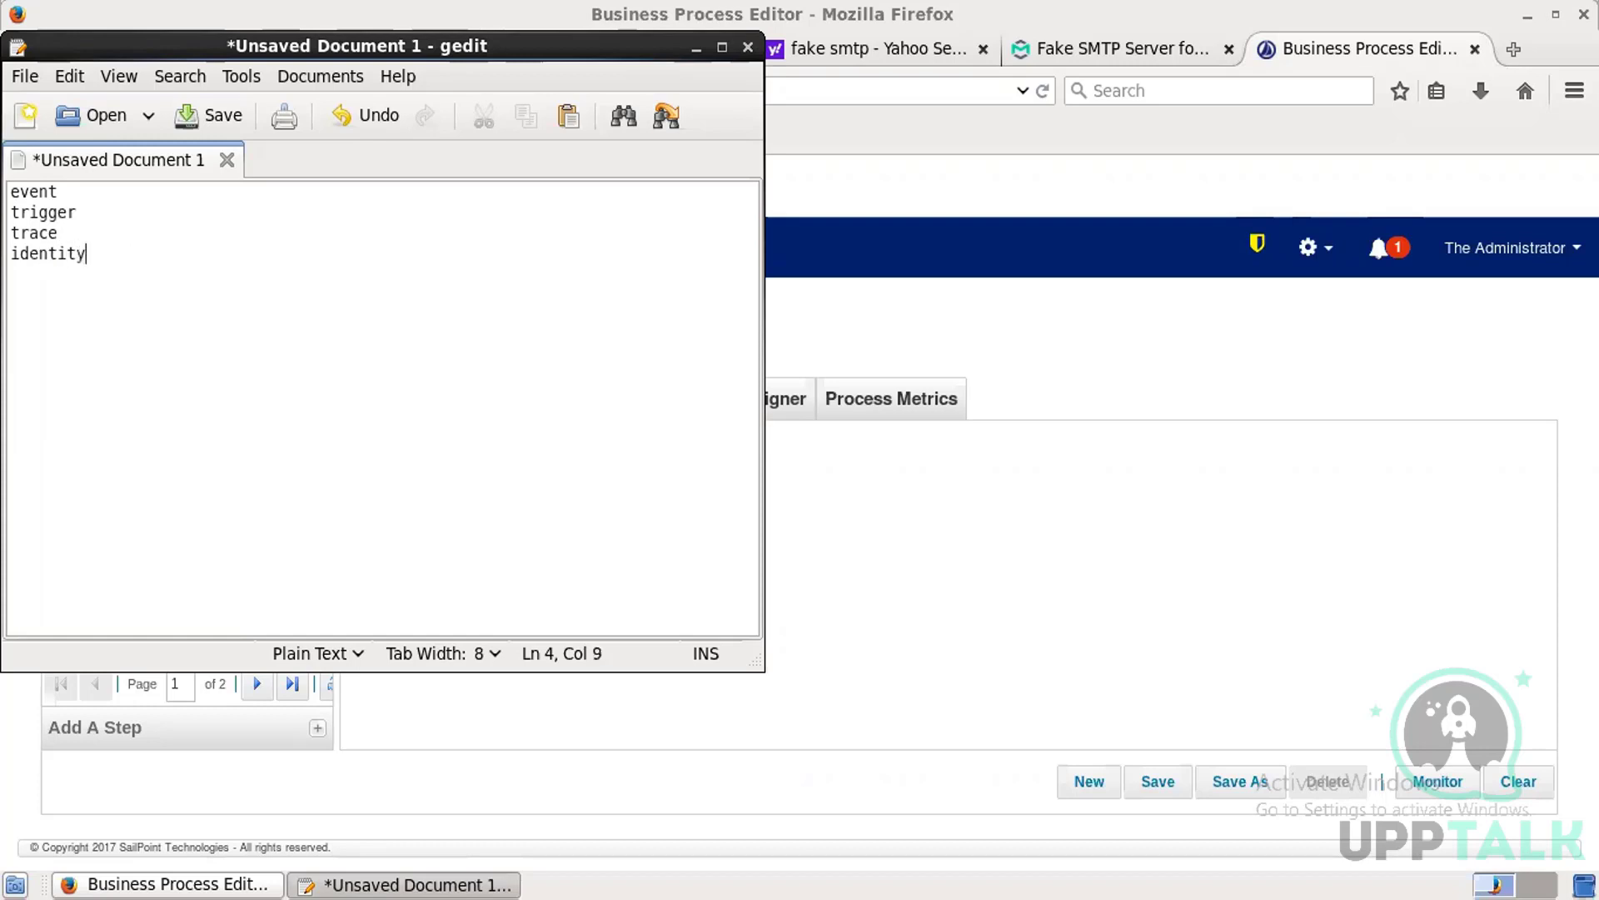
type("DisplayName")
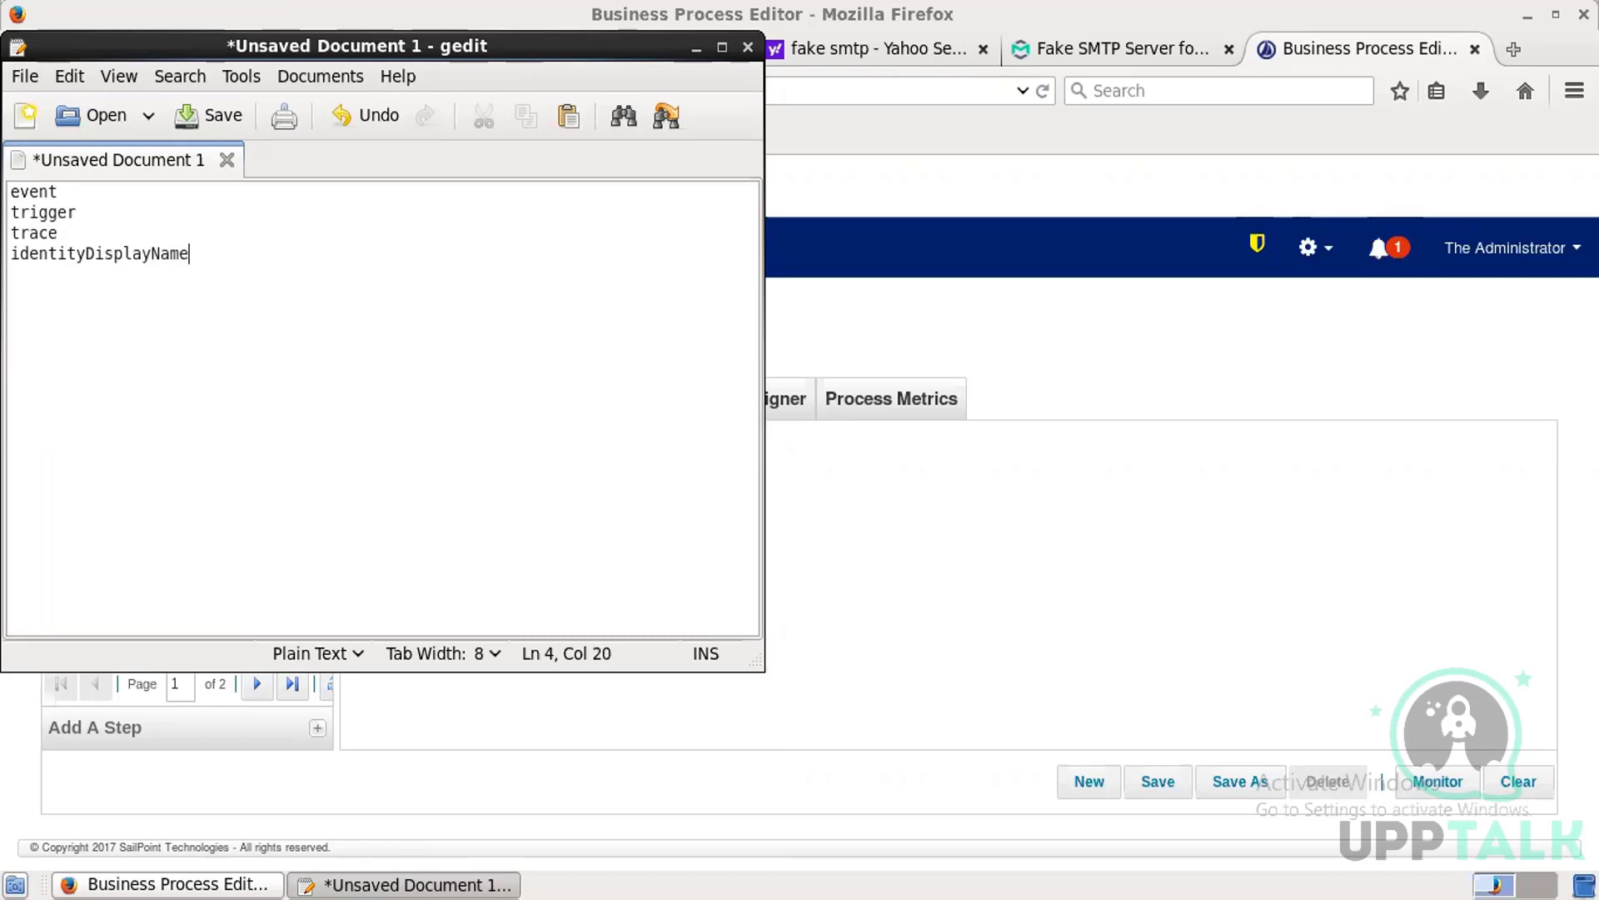
Add attribute_cause on a new line below identityDisplayName in the notes
key("Return")
type("A")
type("ttriv")
key("BackSpace")
key("BackSpace")
key("BackSpace")
key("BackSpace")
key("BackSpace")
key("BackSpace")
type("attribute_cause")
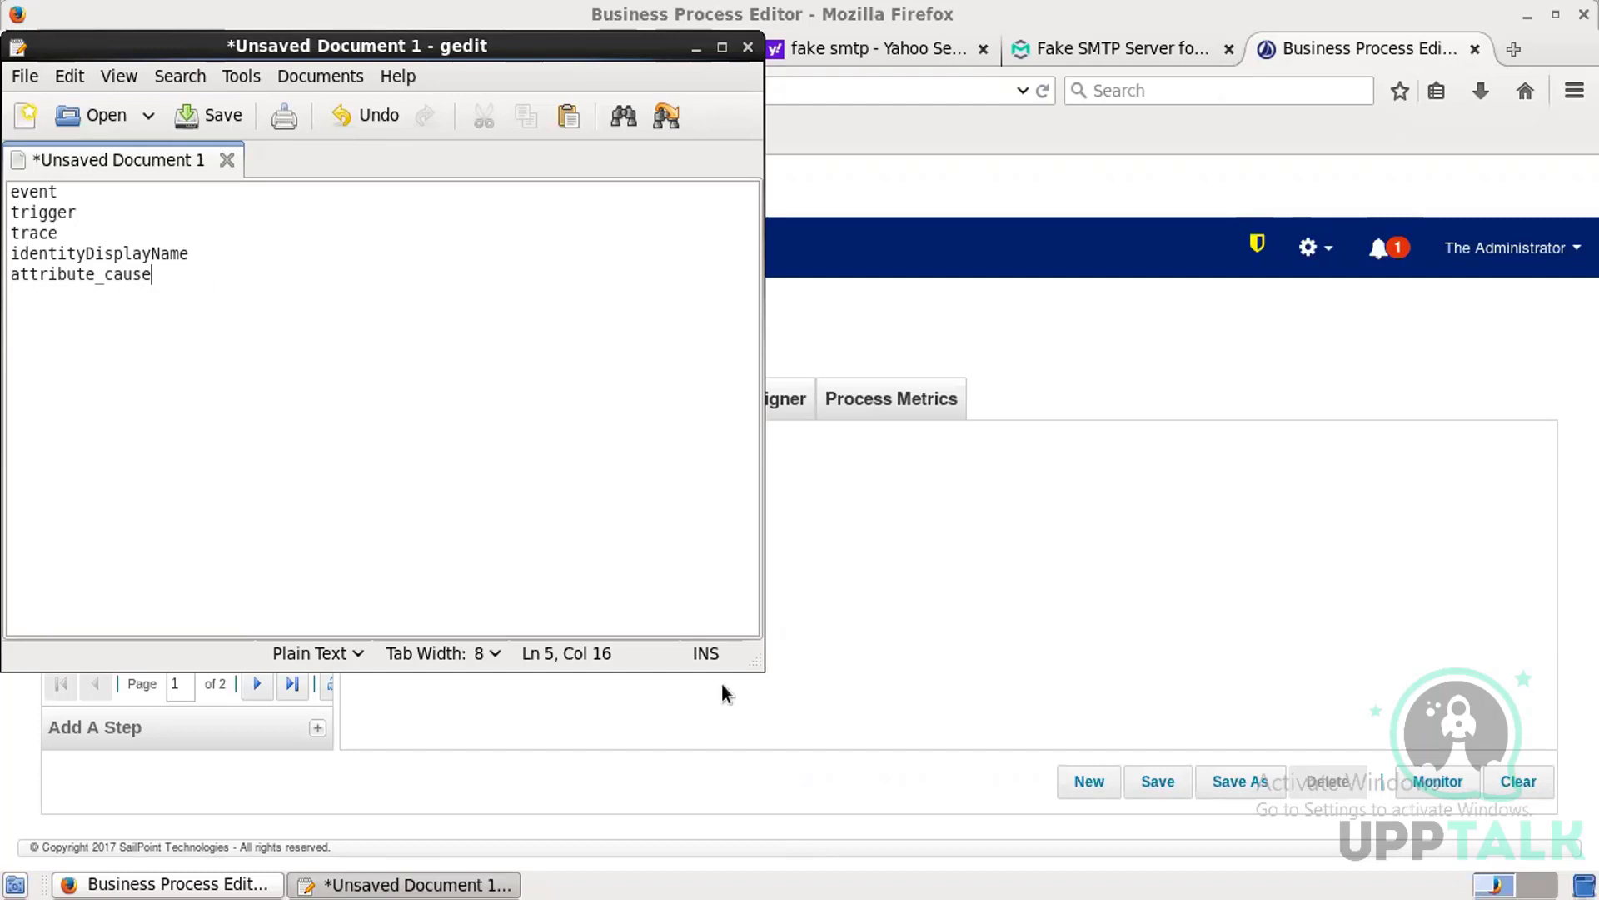
Back in the Firefox Business Process Editor, add a process variable named event marked as Input, and save the process
left_click(827, 623)
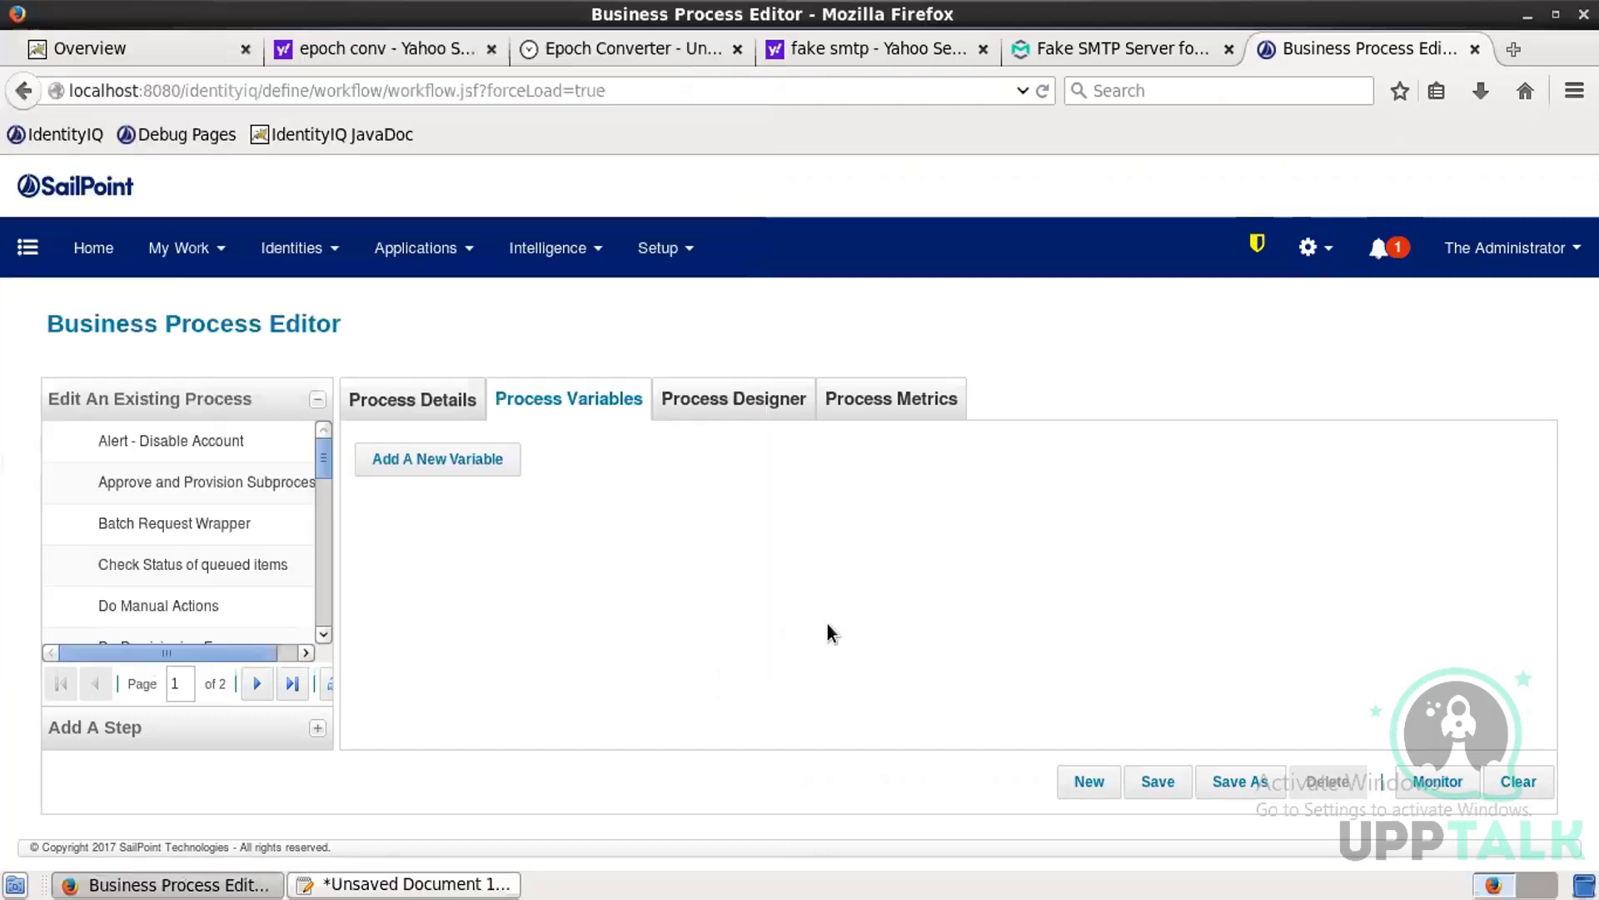
left_click(371, 463)
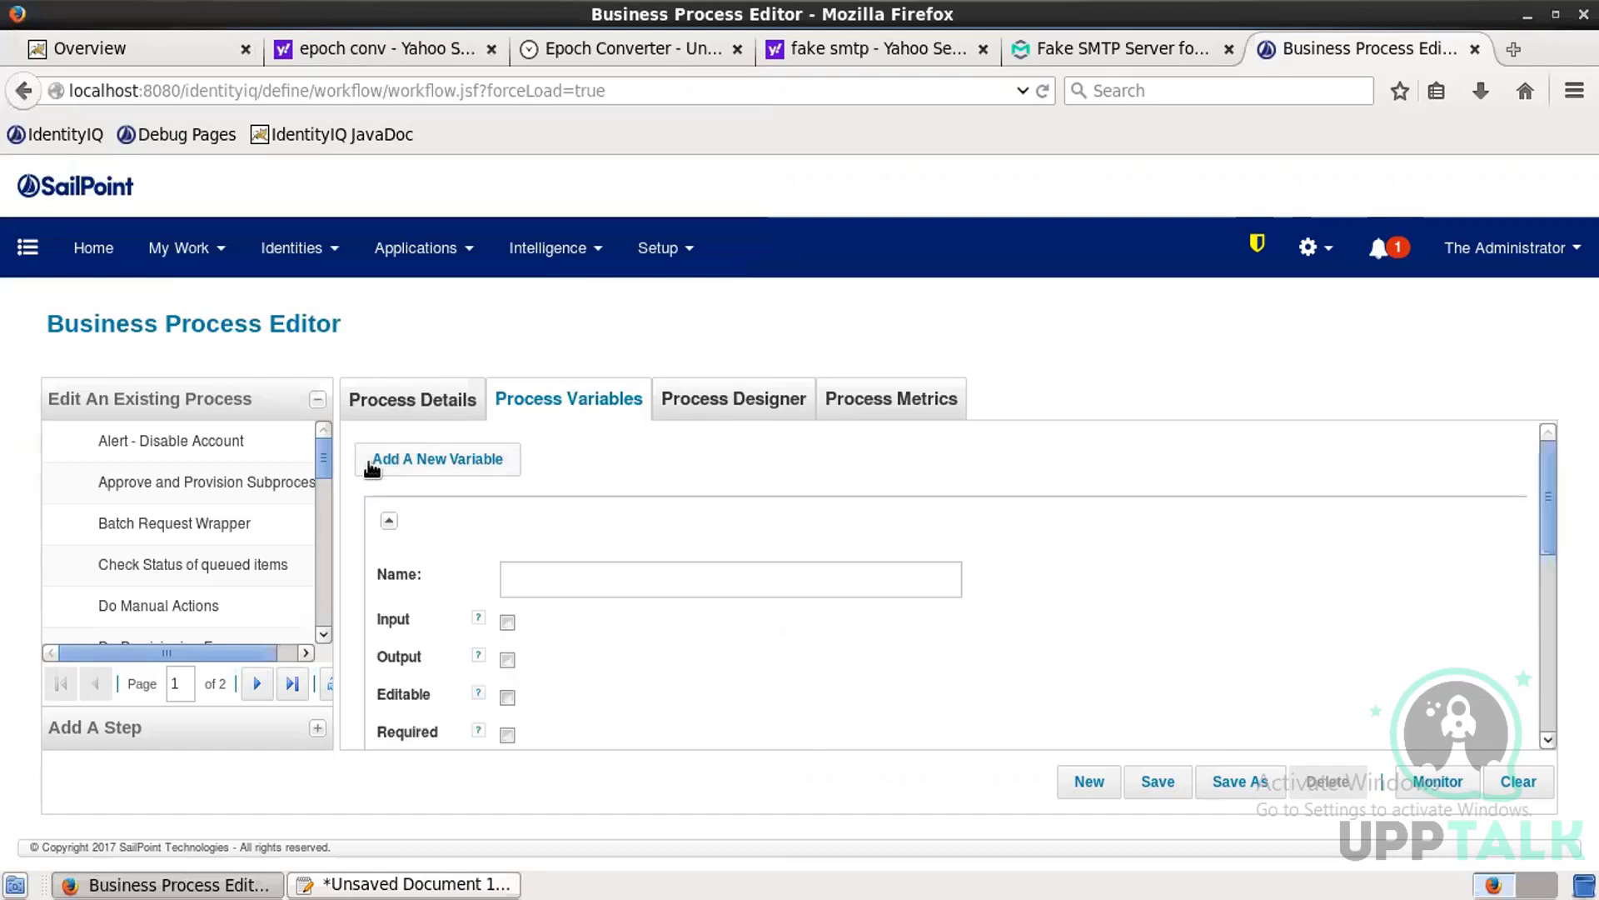
left_click(684, 587)
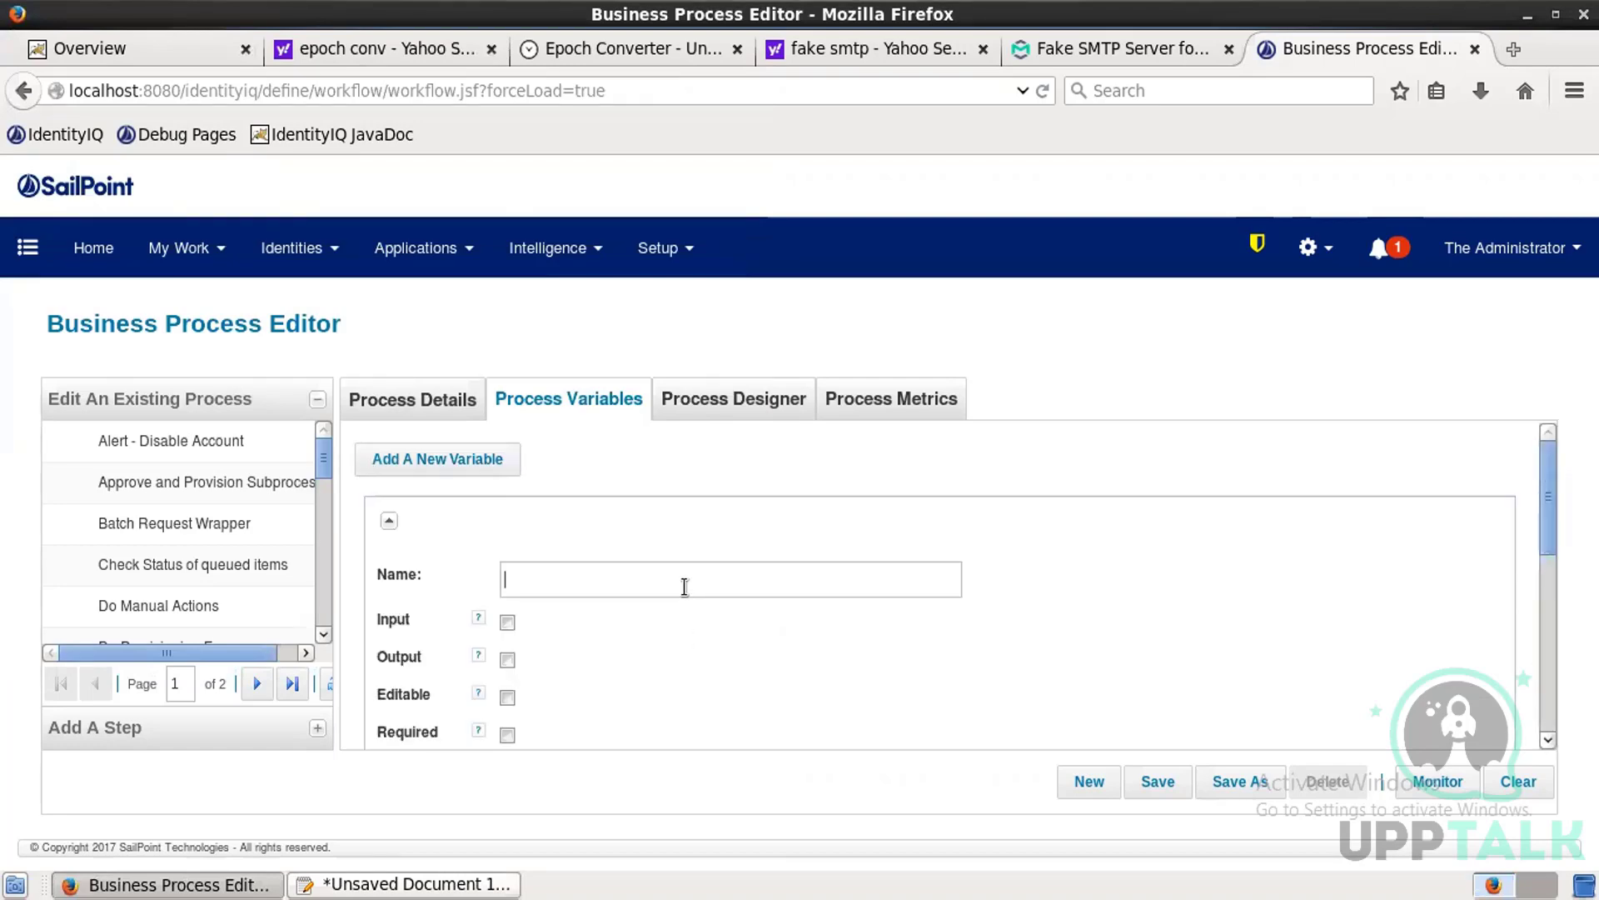
type("event")
left_click(509, 622)
left_click(1170, 793)
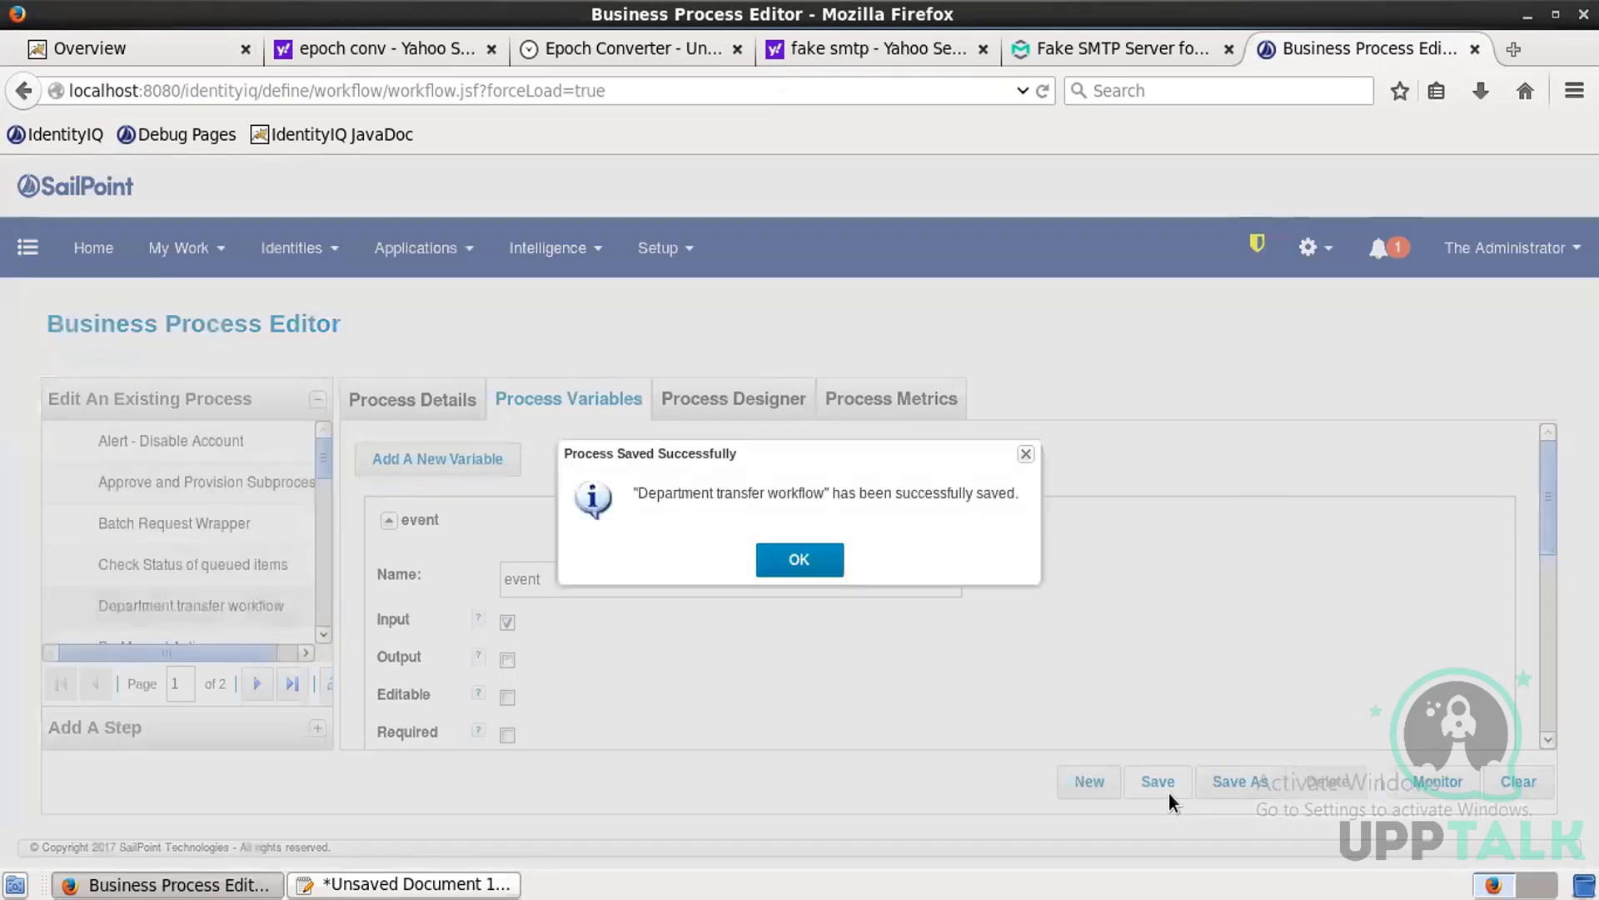
left_click(801, 563)
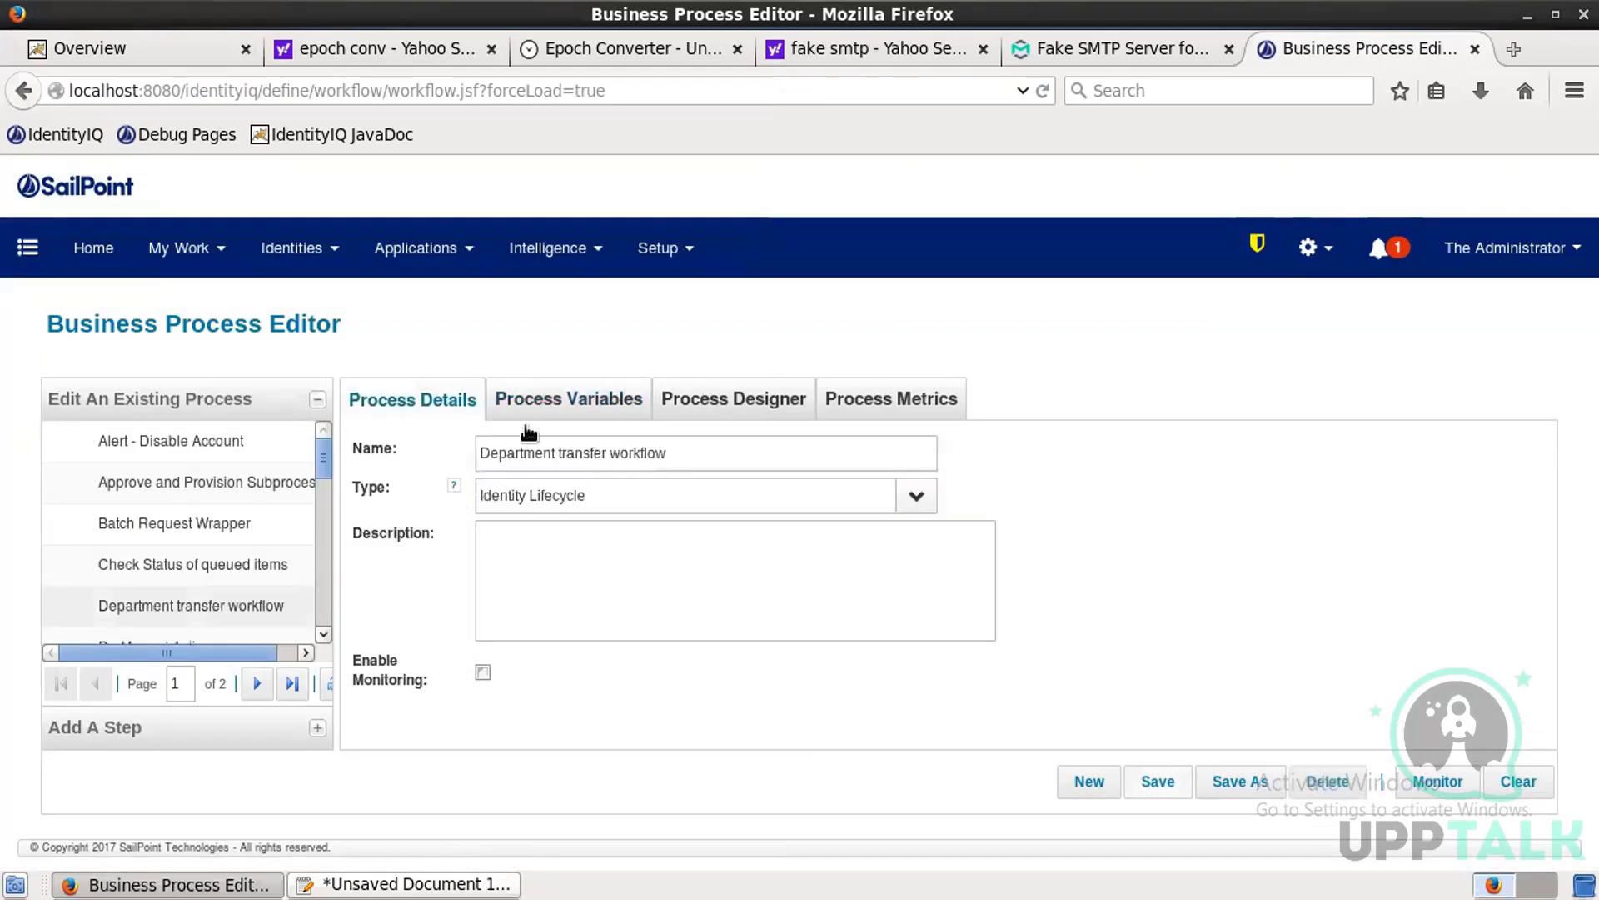
Add a process variable named trigger, mark it as Input and collapse its details
left_click(540, 421)
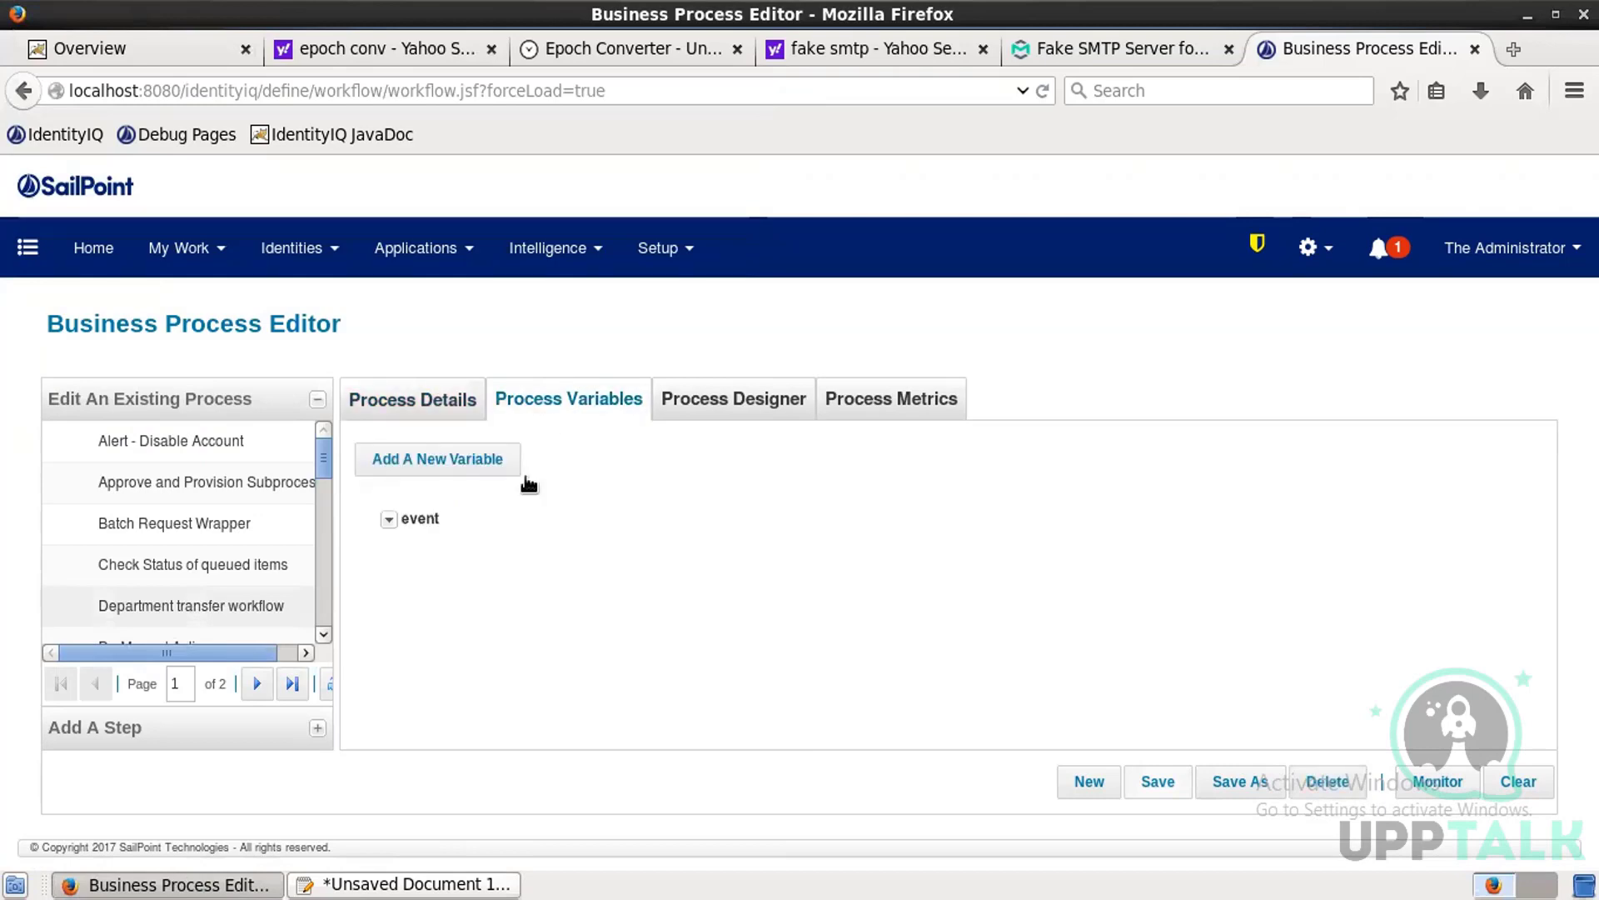
left_click(477, 520)
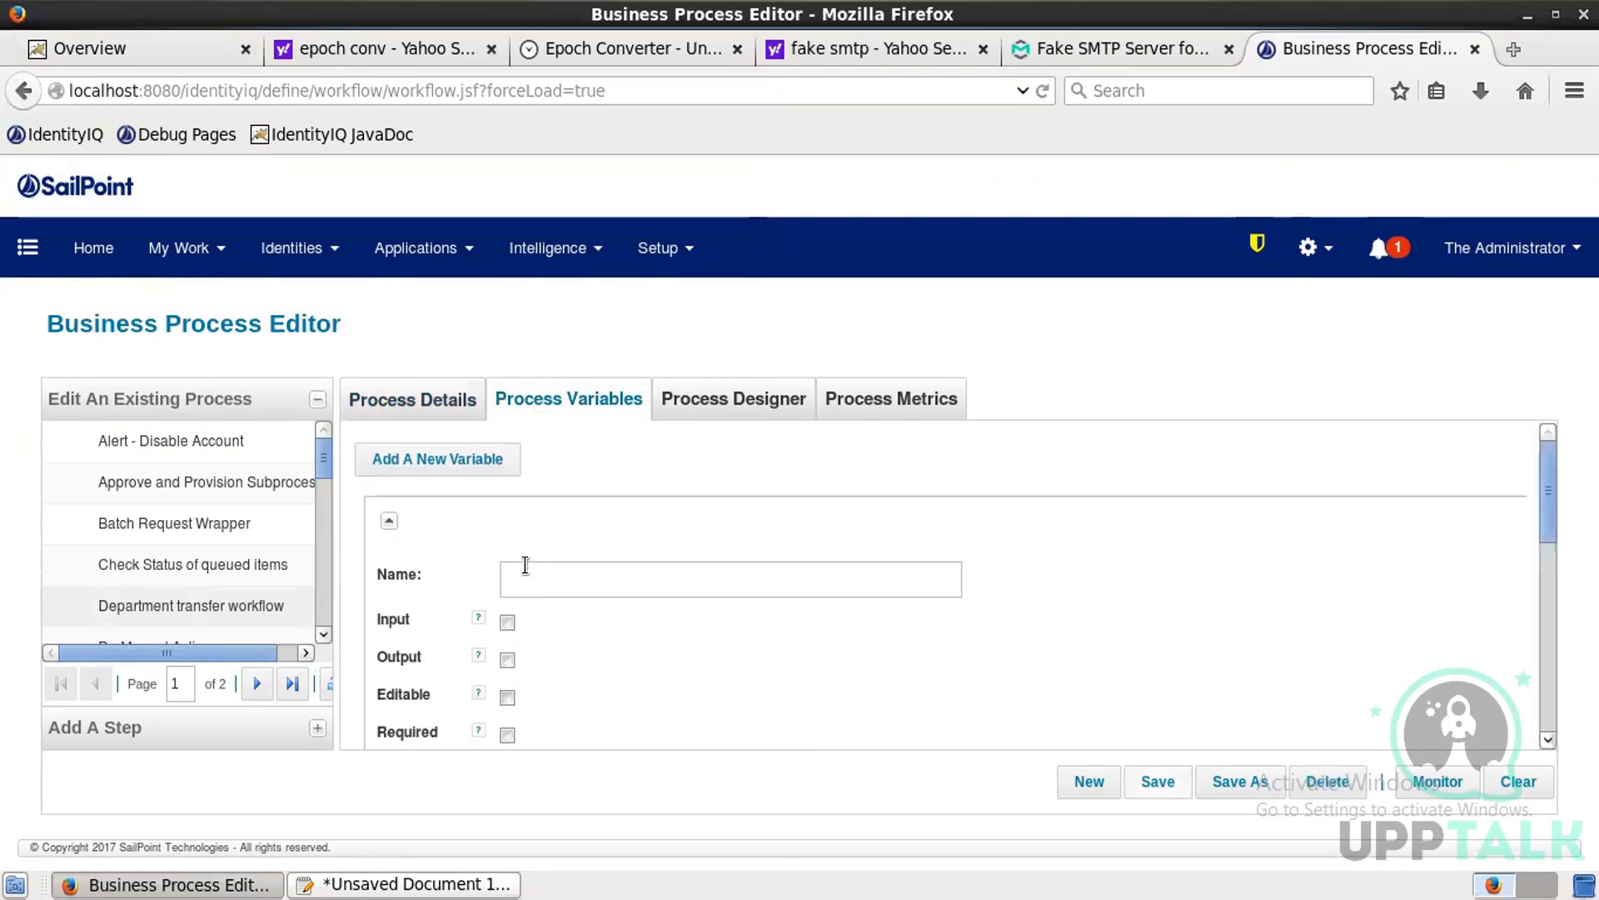
type("tr")
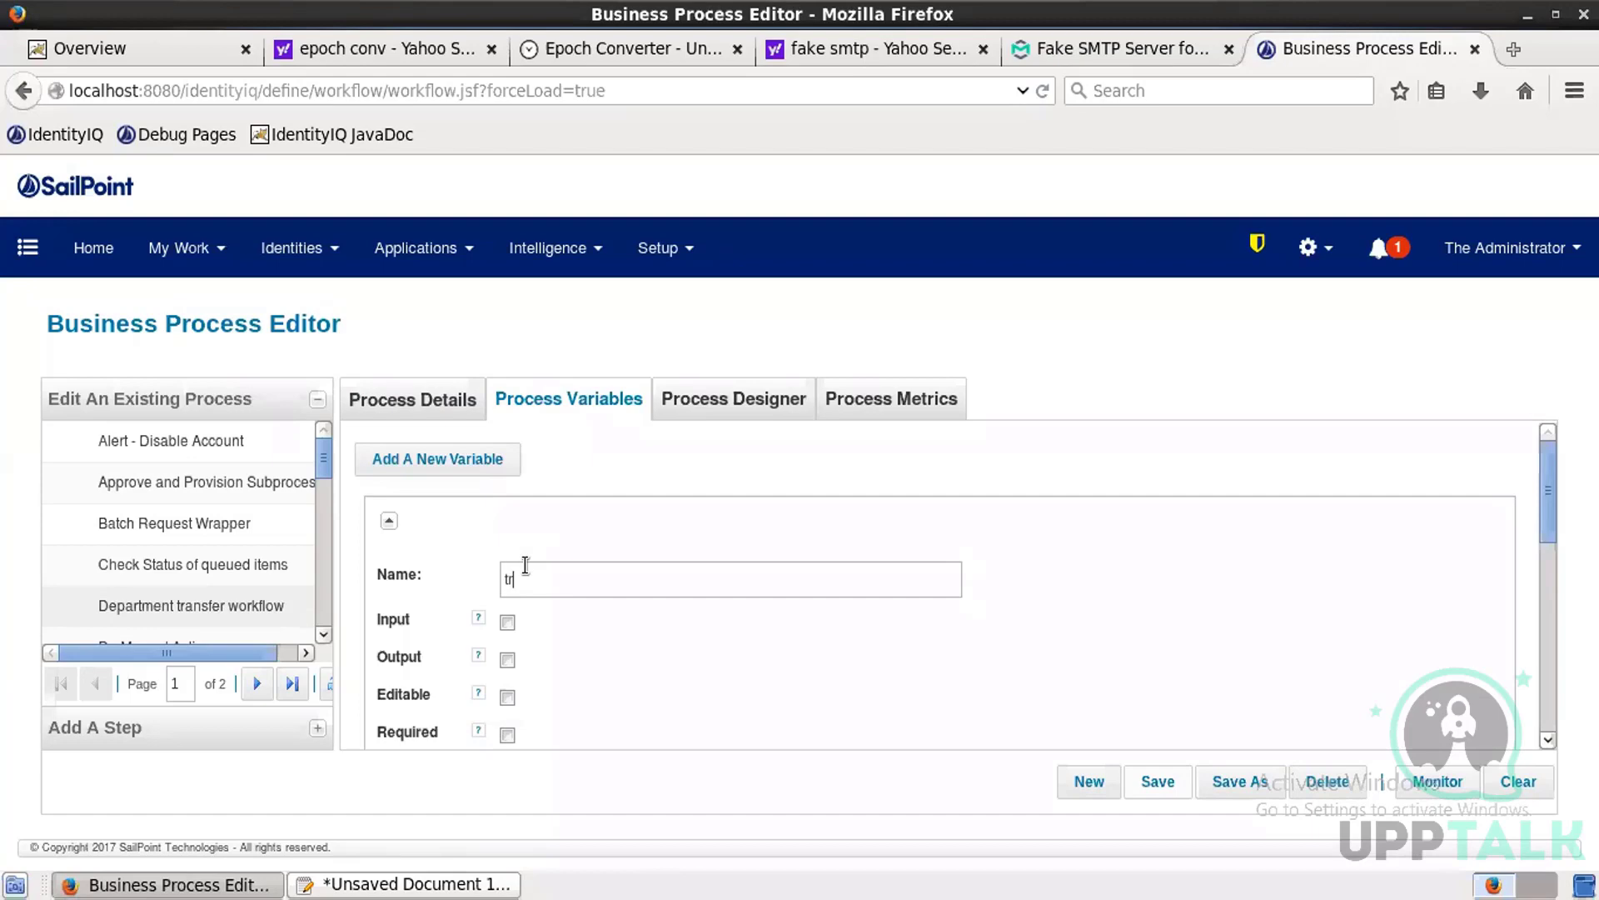
type("igger")
left_click(508, 622)
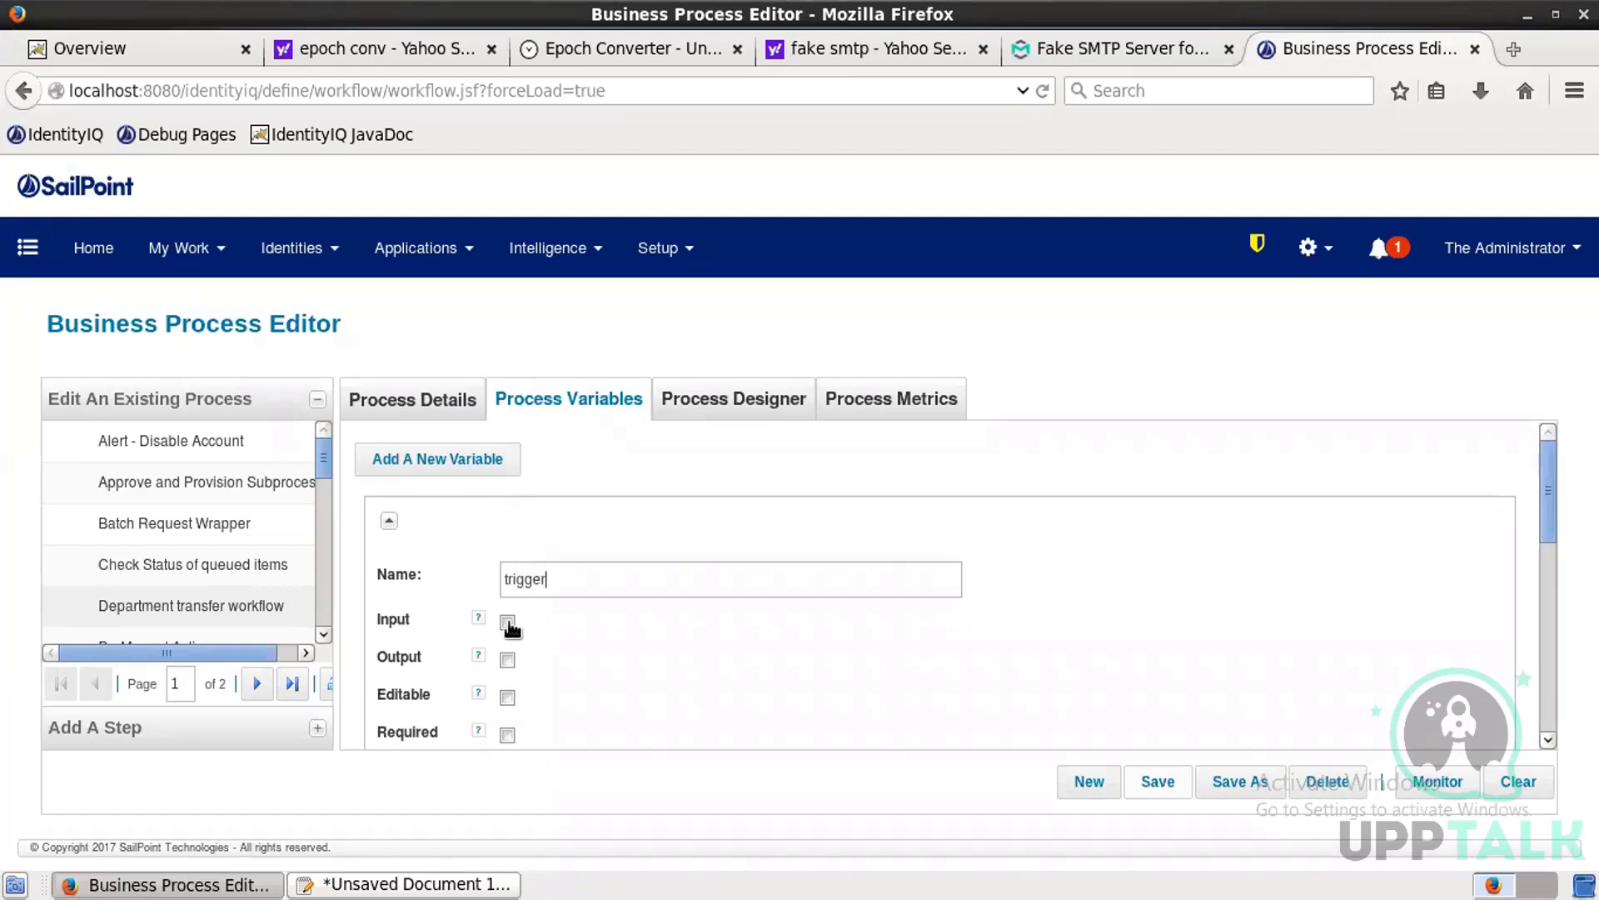
left_click(386, 523)
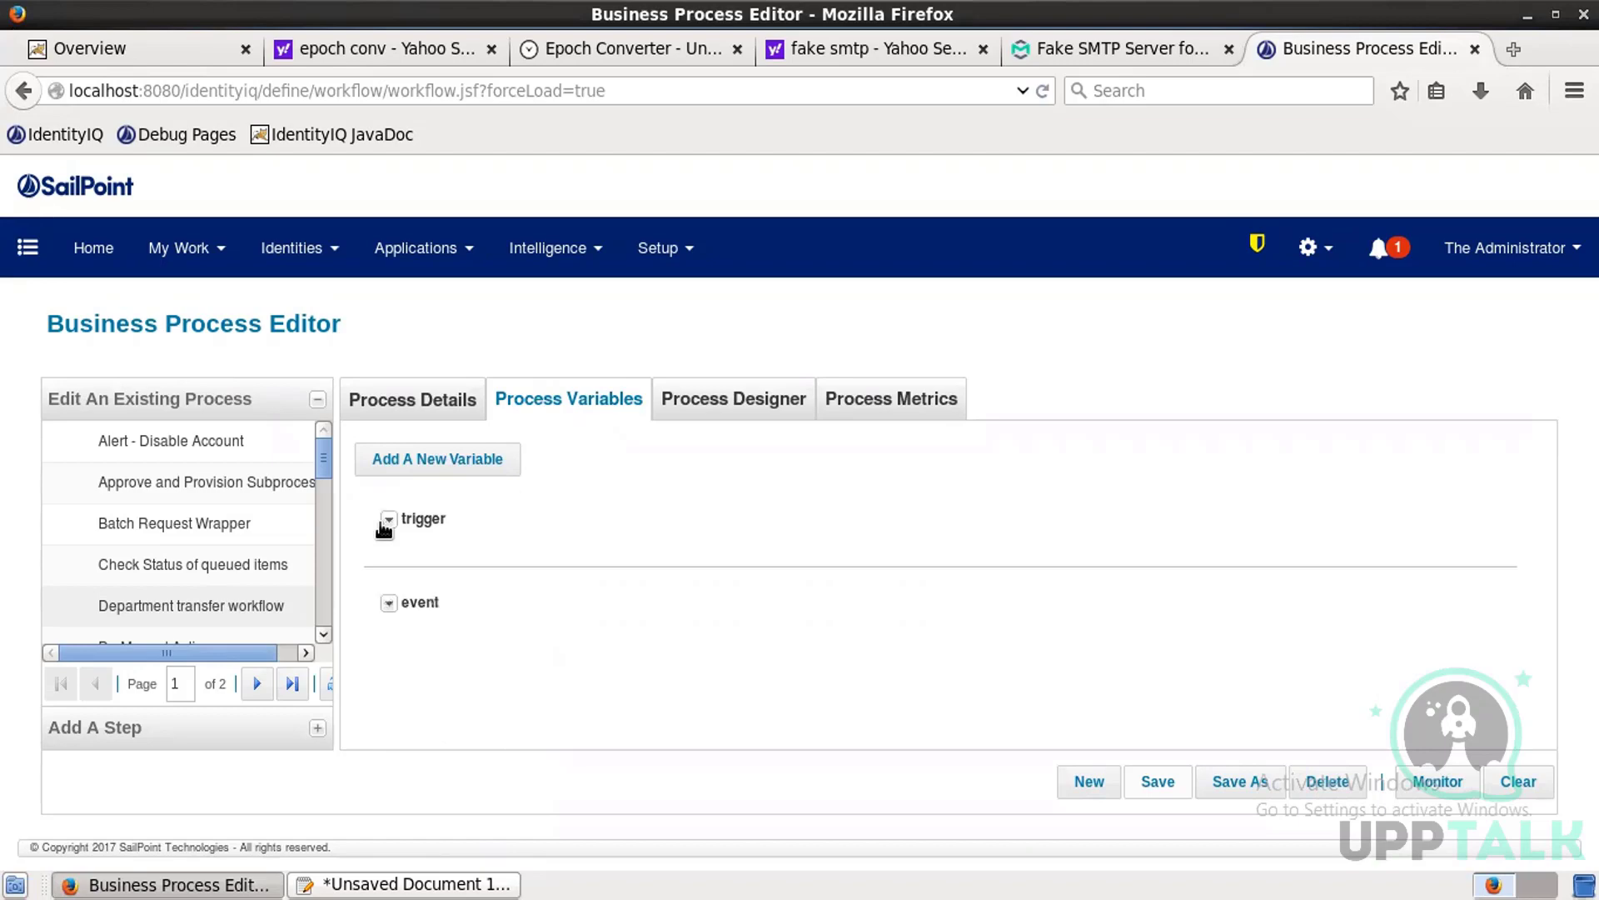
Add a process variable named trace and mark it as Input
left_click(381, 472)
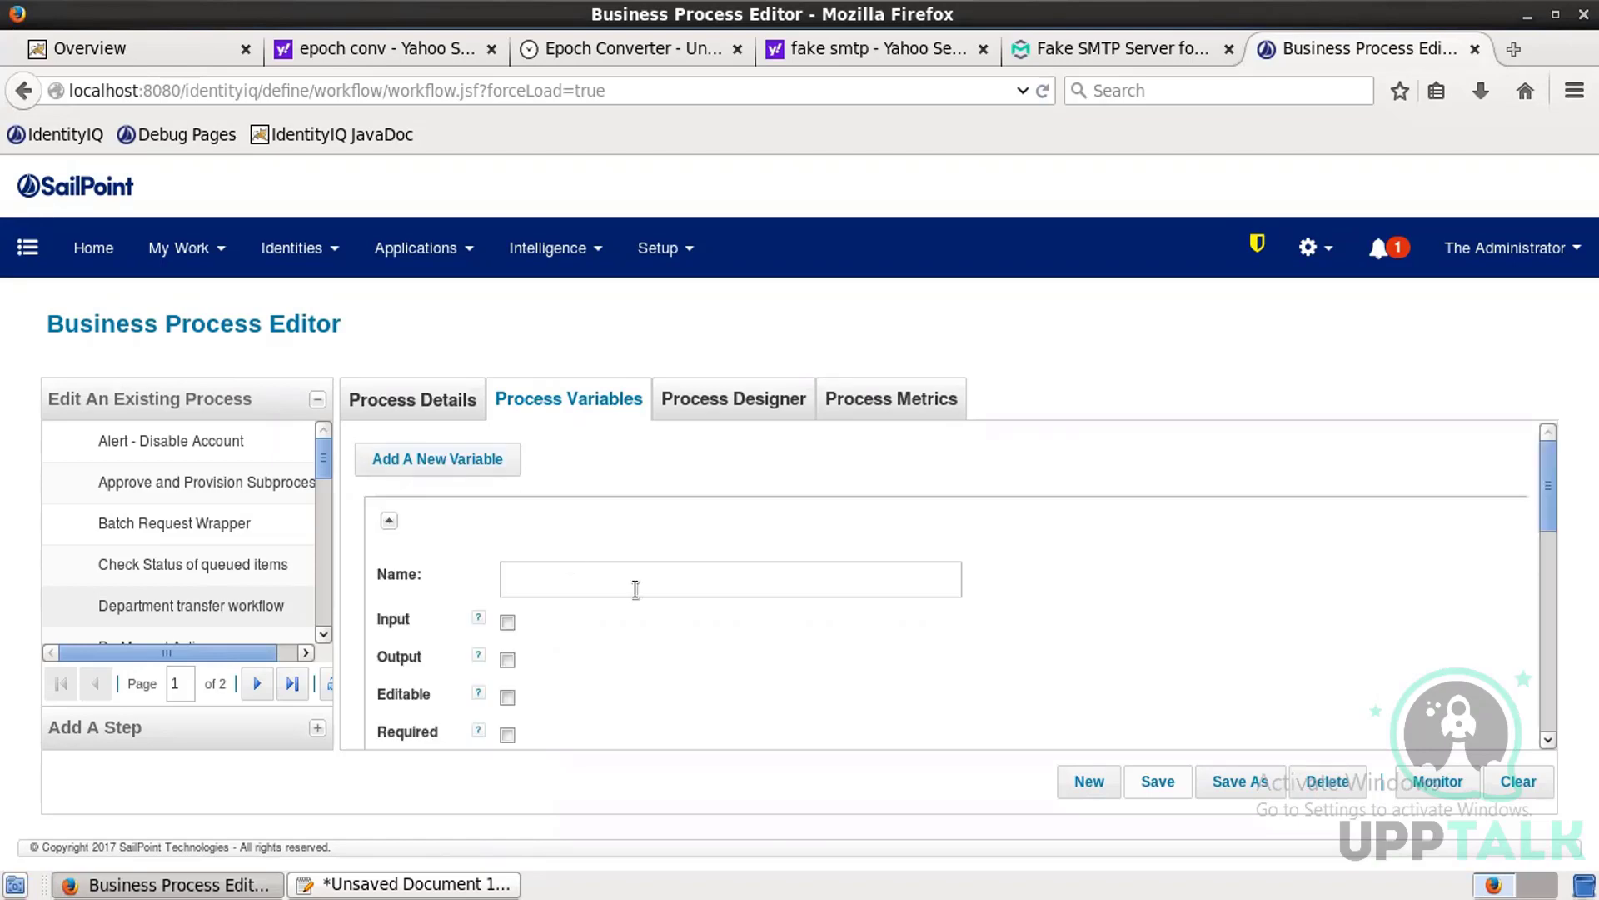
type("trace")
left_click(507, 622)
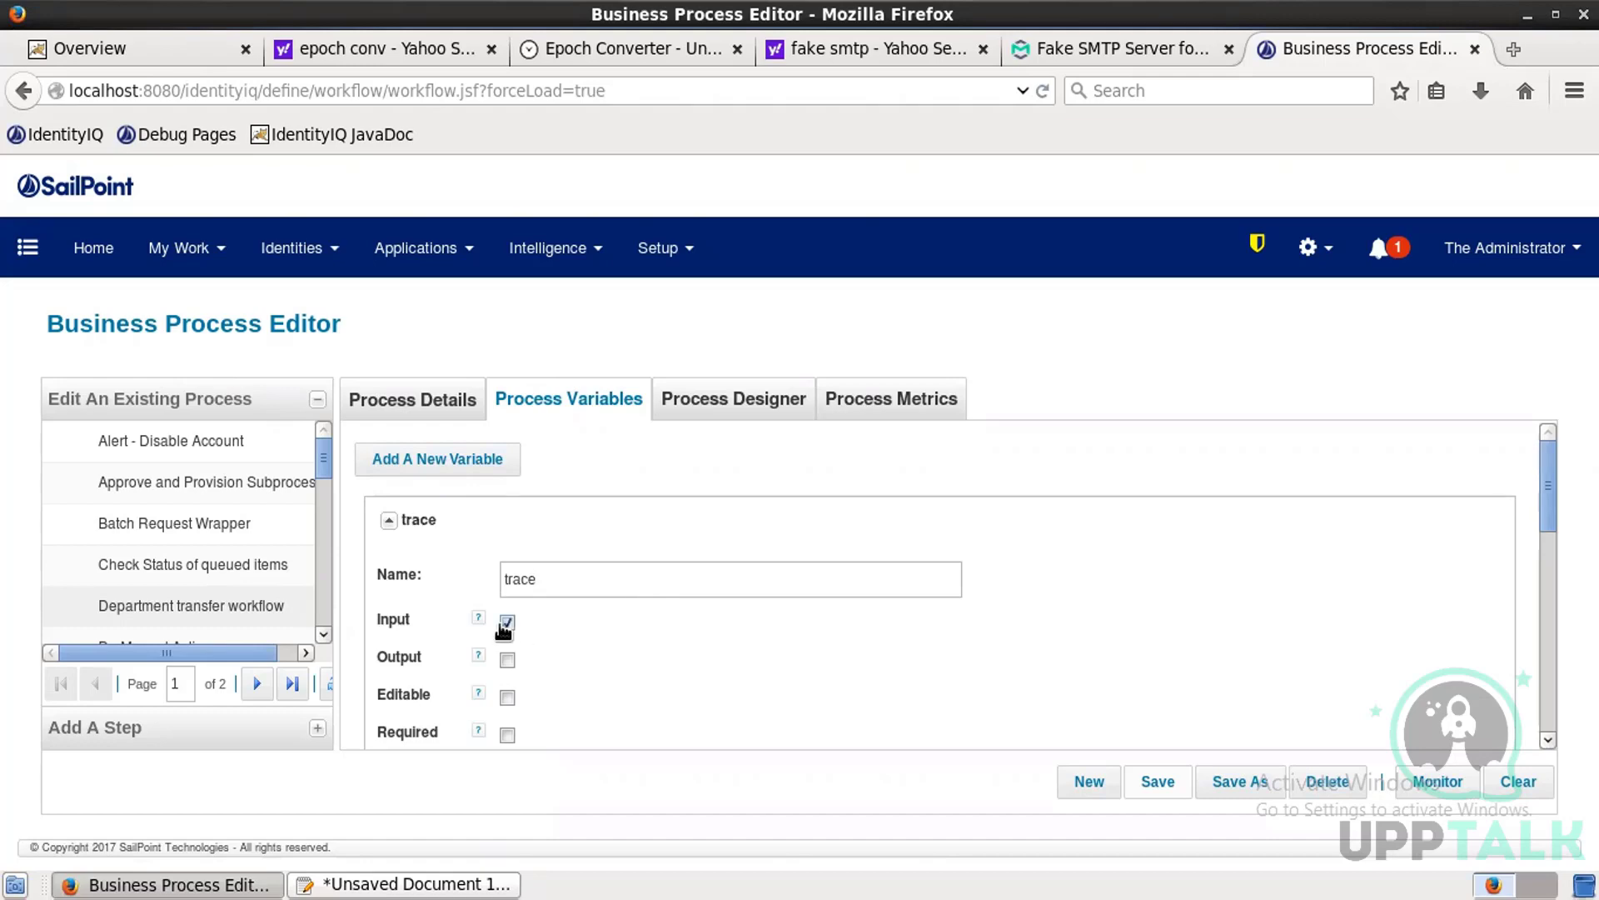
Give the trace variable a String initial value of true and collapse its details
left_click(1547, 737)
left_click(1547, 737)
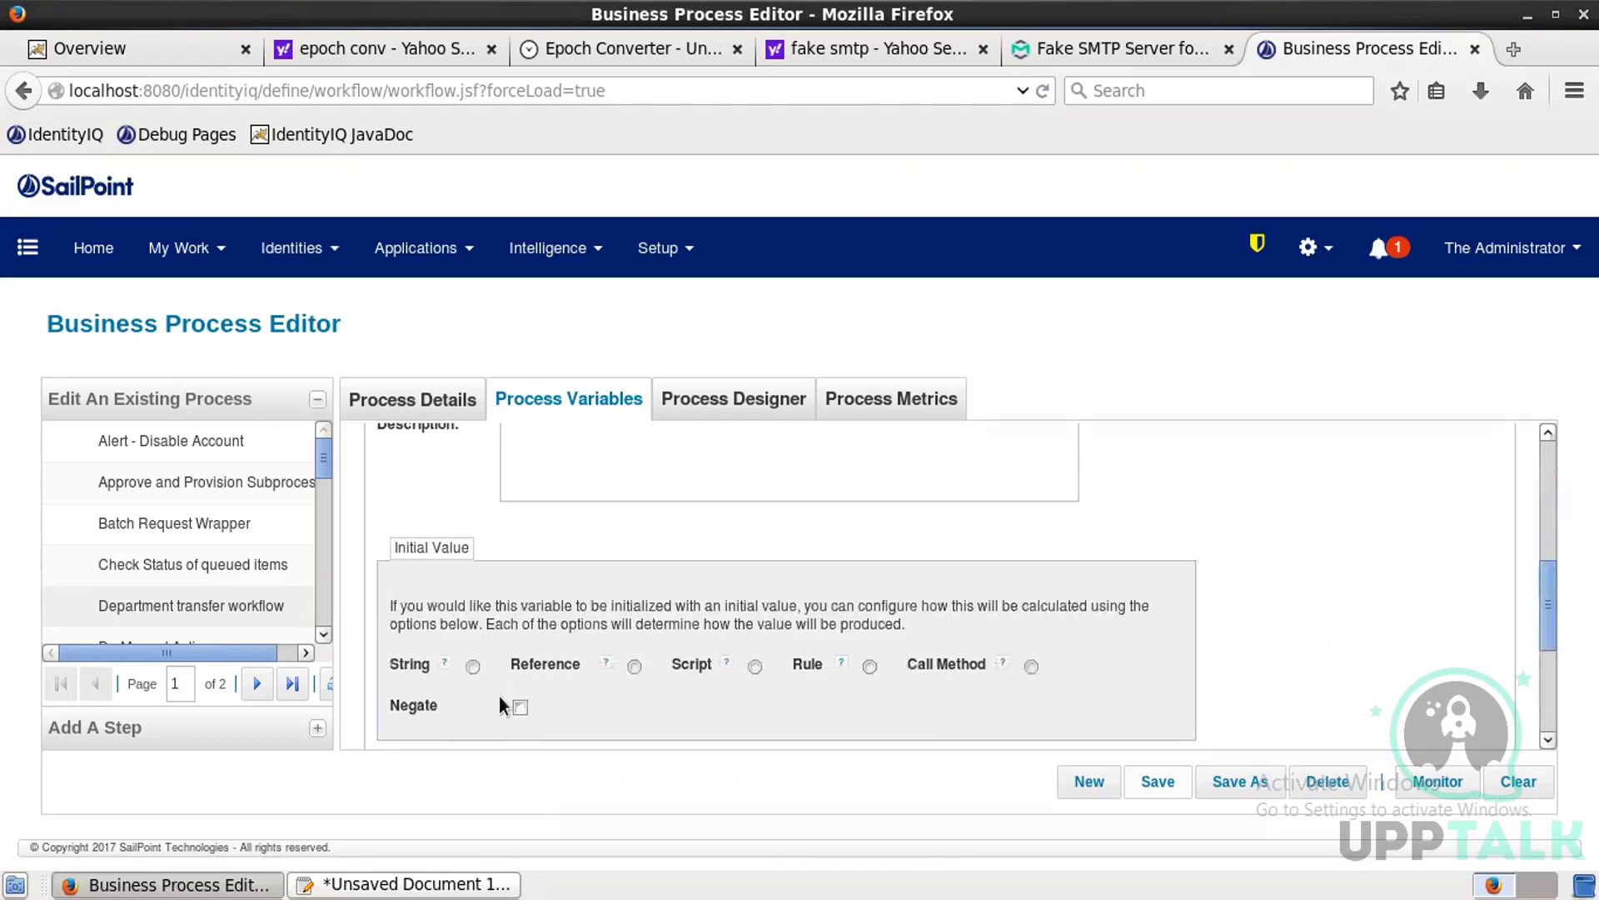
left_click(473, 667)
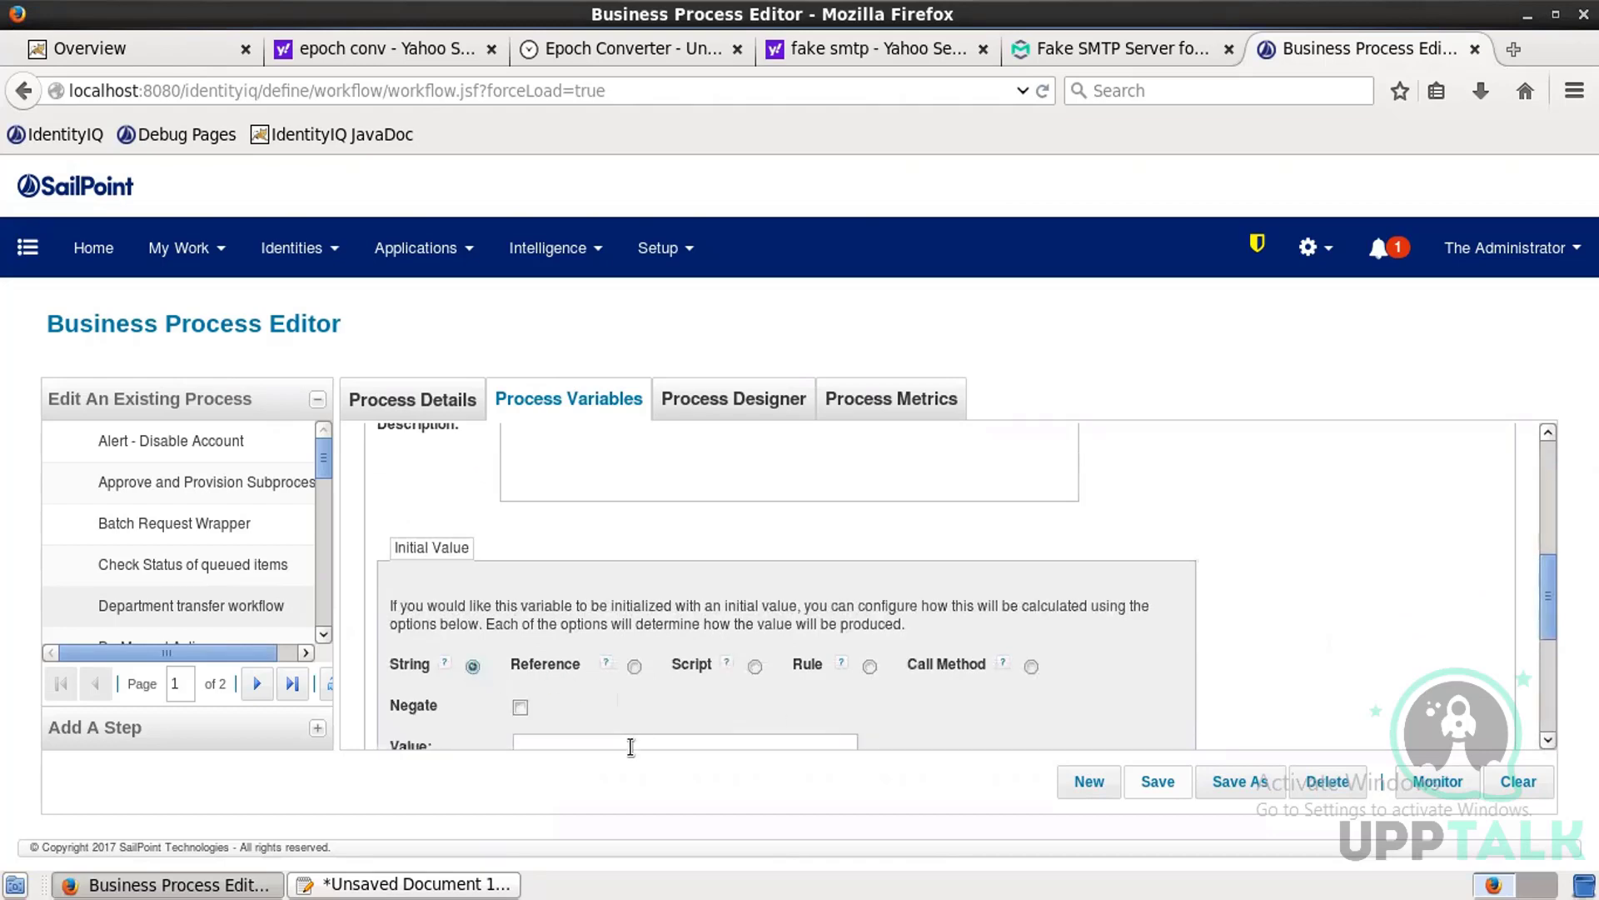
type("true")
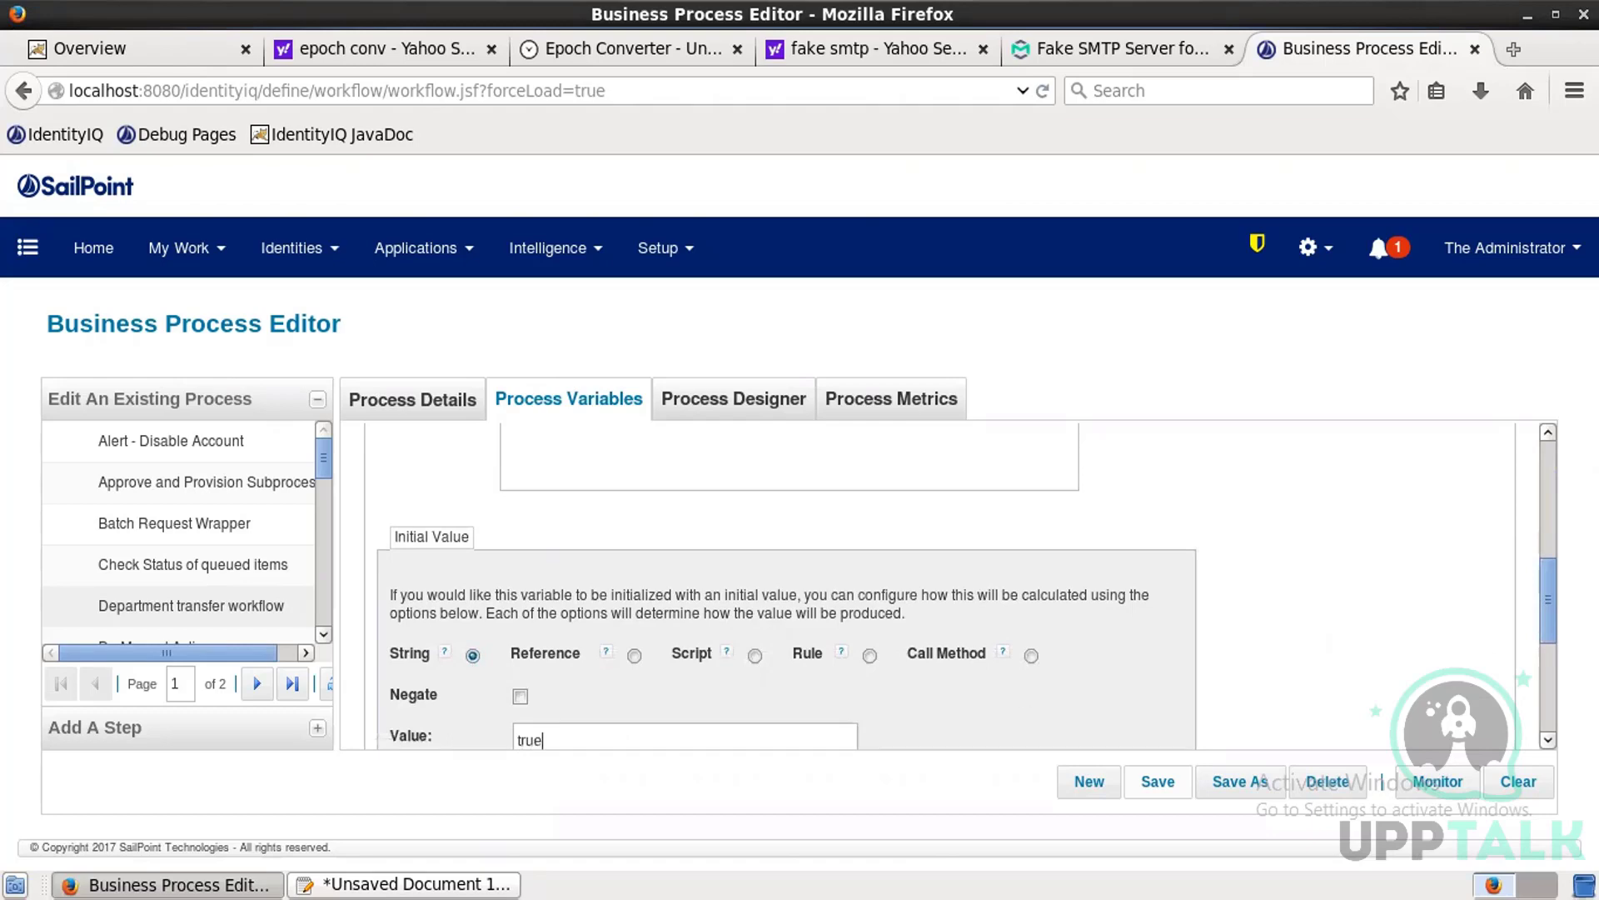
scroll(1546, 439, "up", 10)
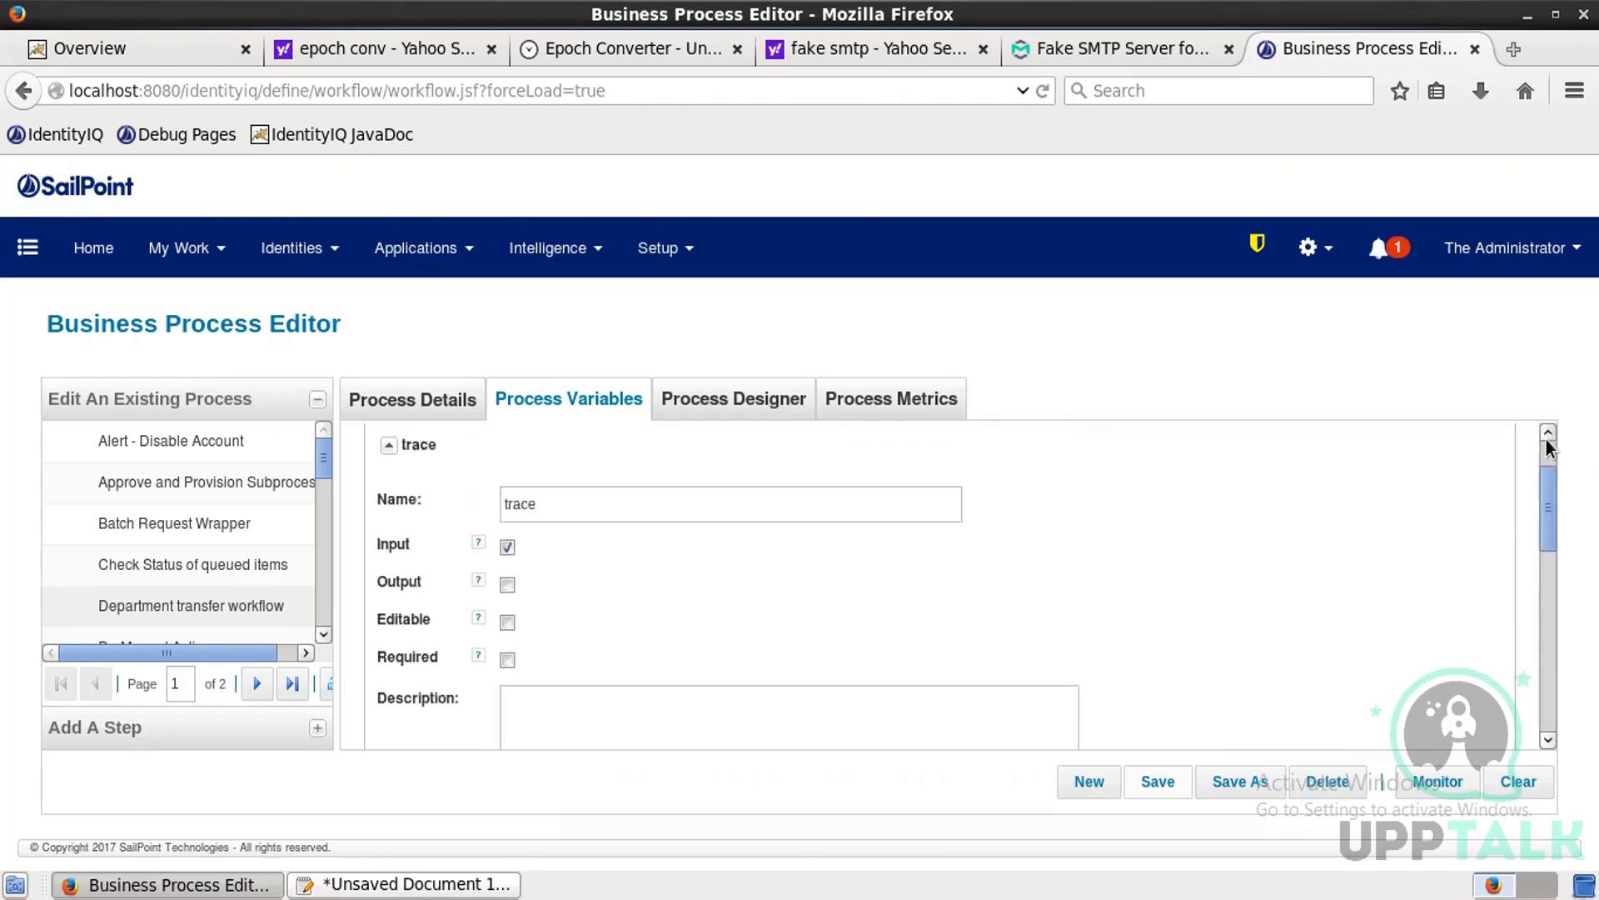
left_click(387, 510)
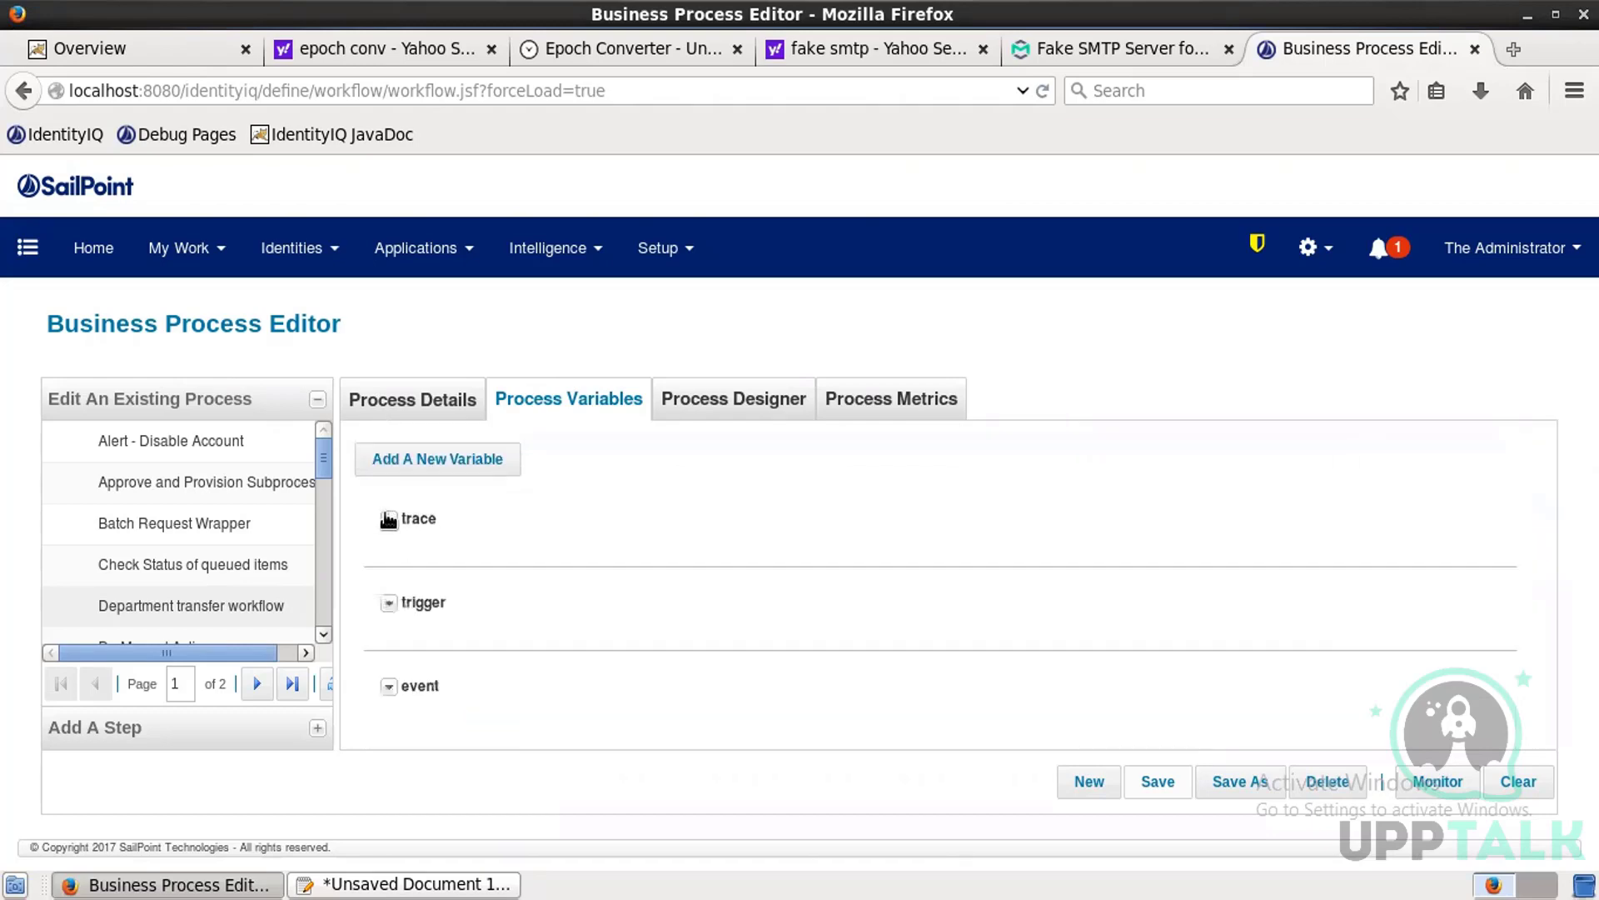
Add a process variable named identityDisplayName and mark it as Input
left_click(375, 465)
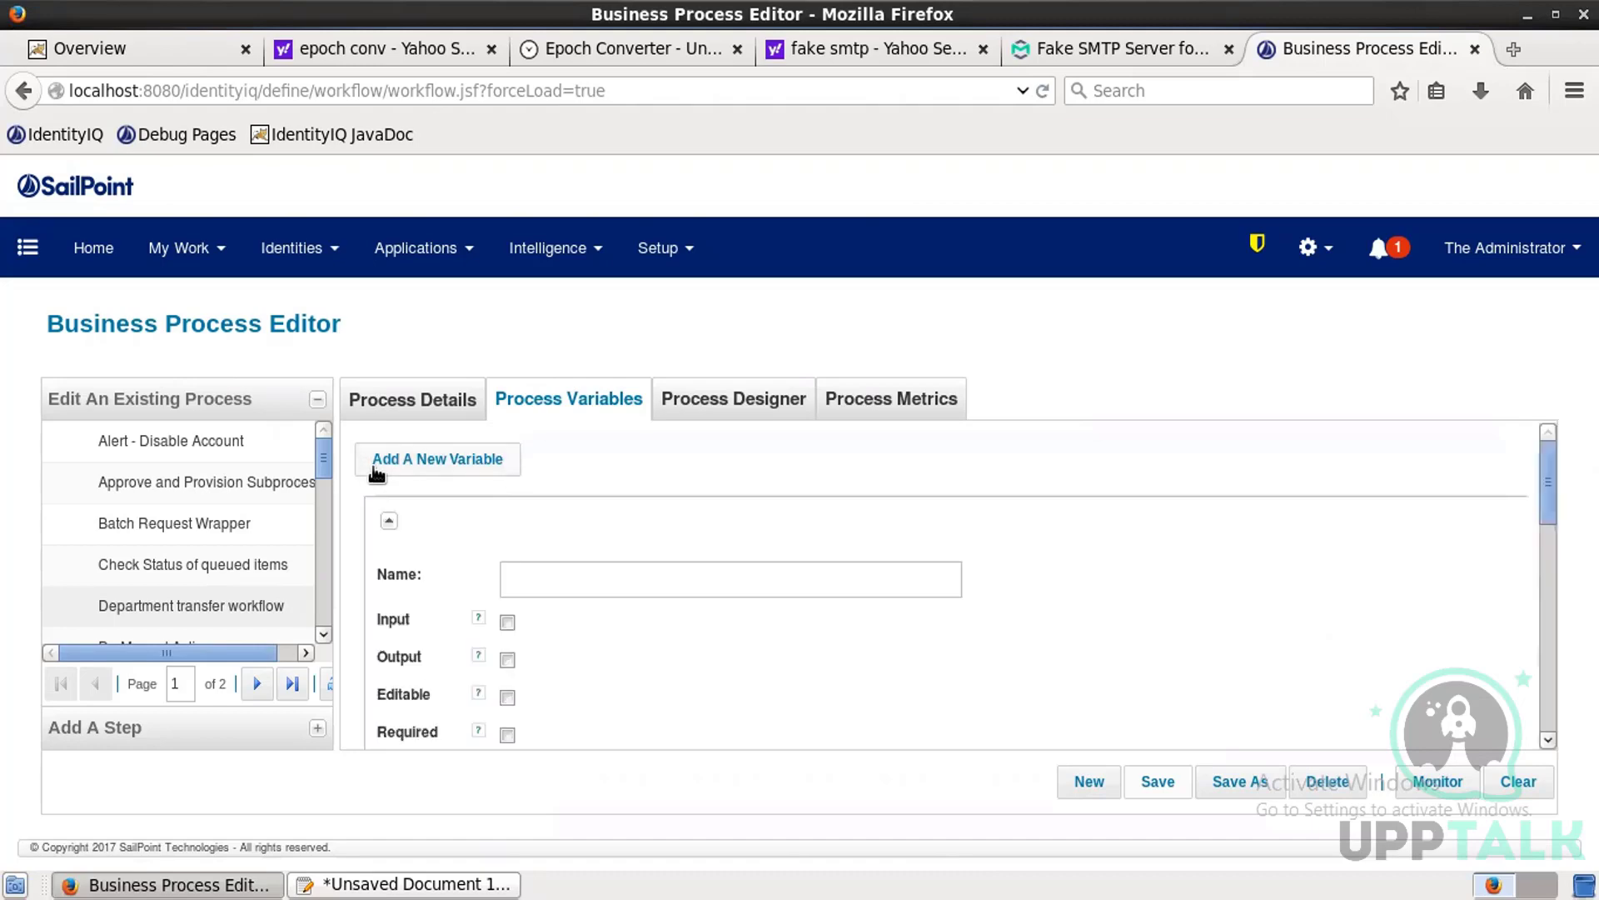
left_click(582, 577)
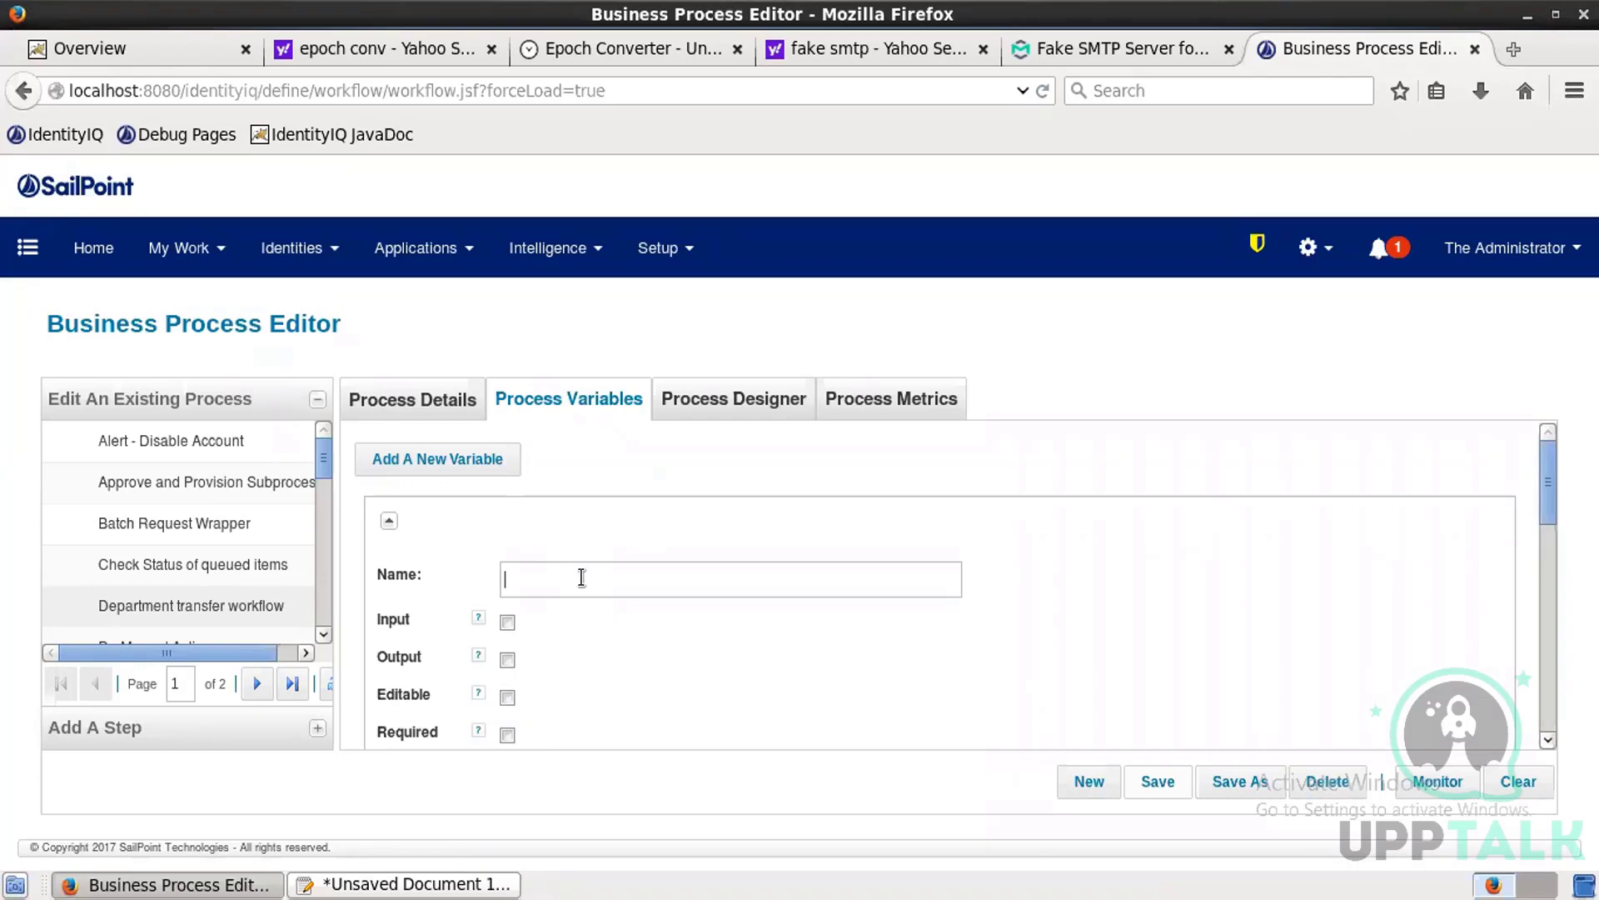
type("identityDisplayName")
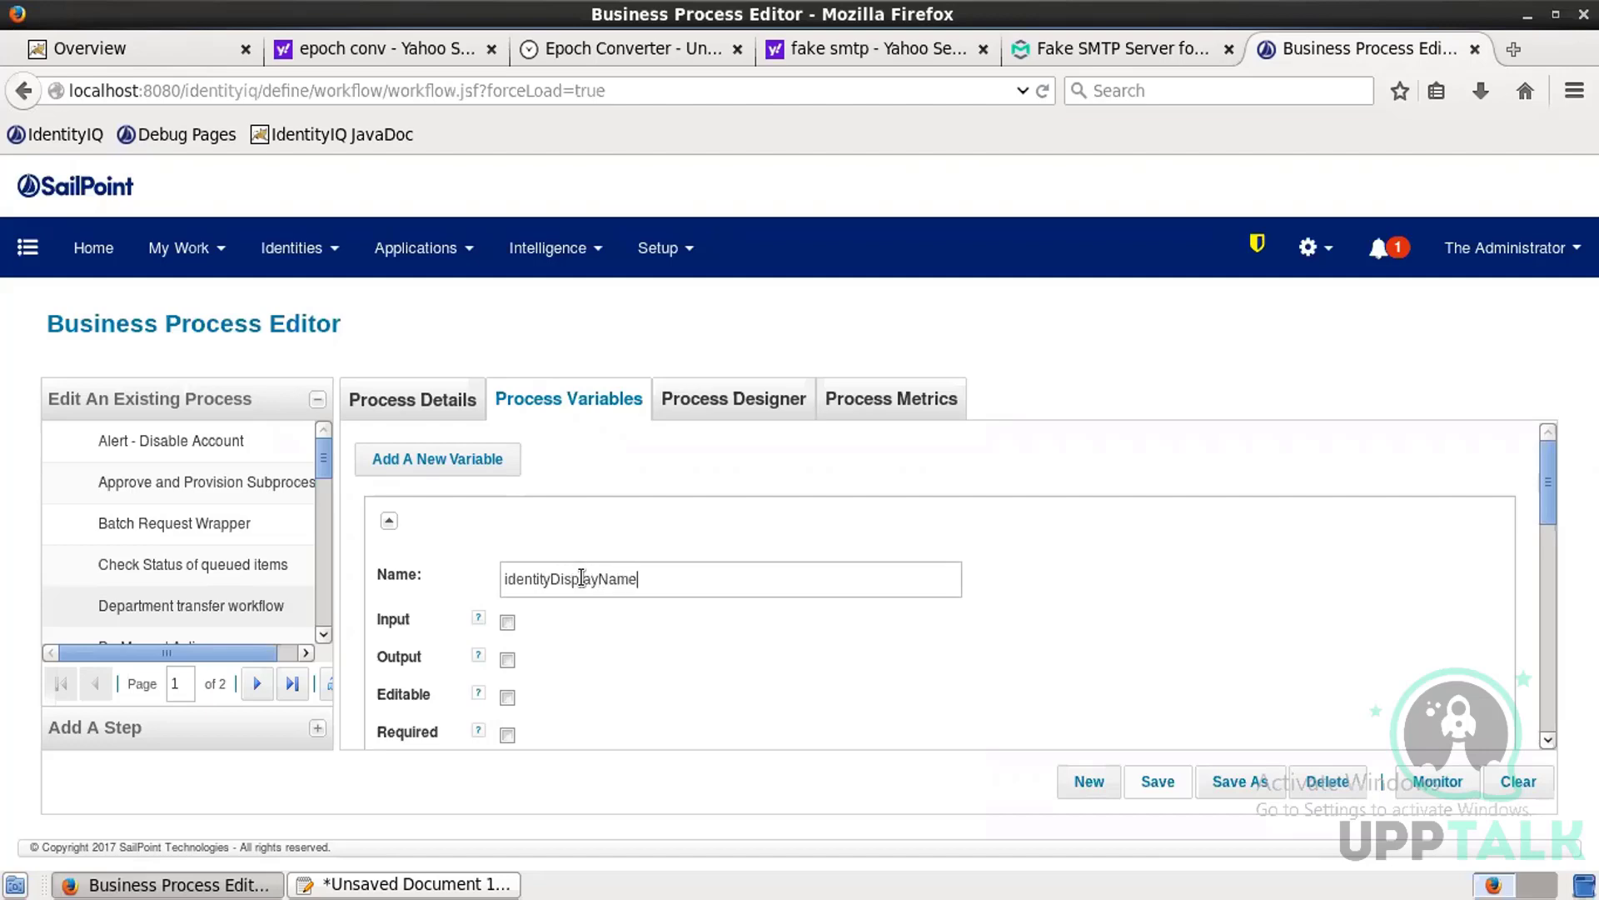
left_click(507, 624)
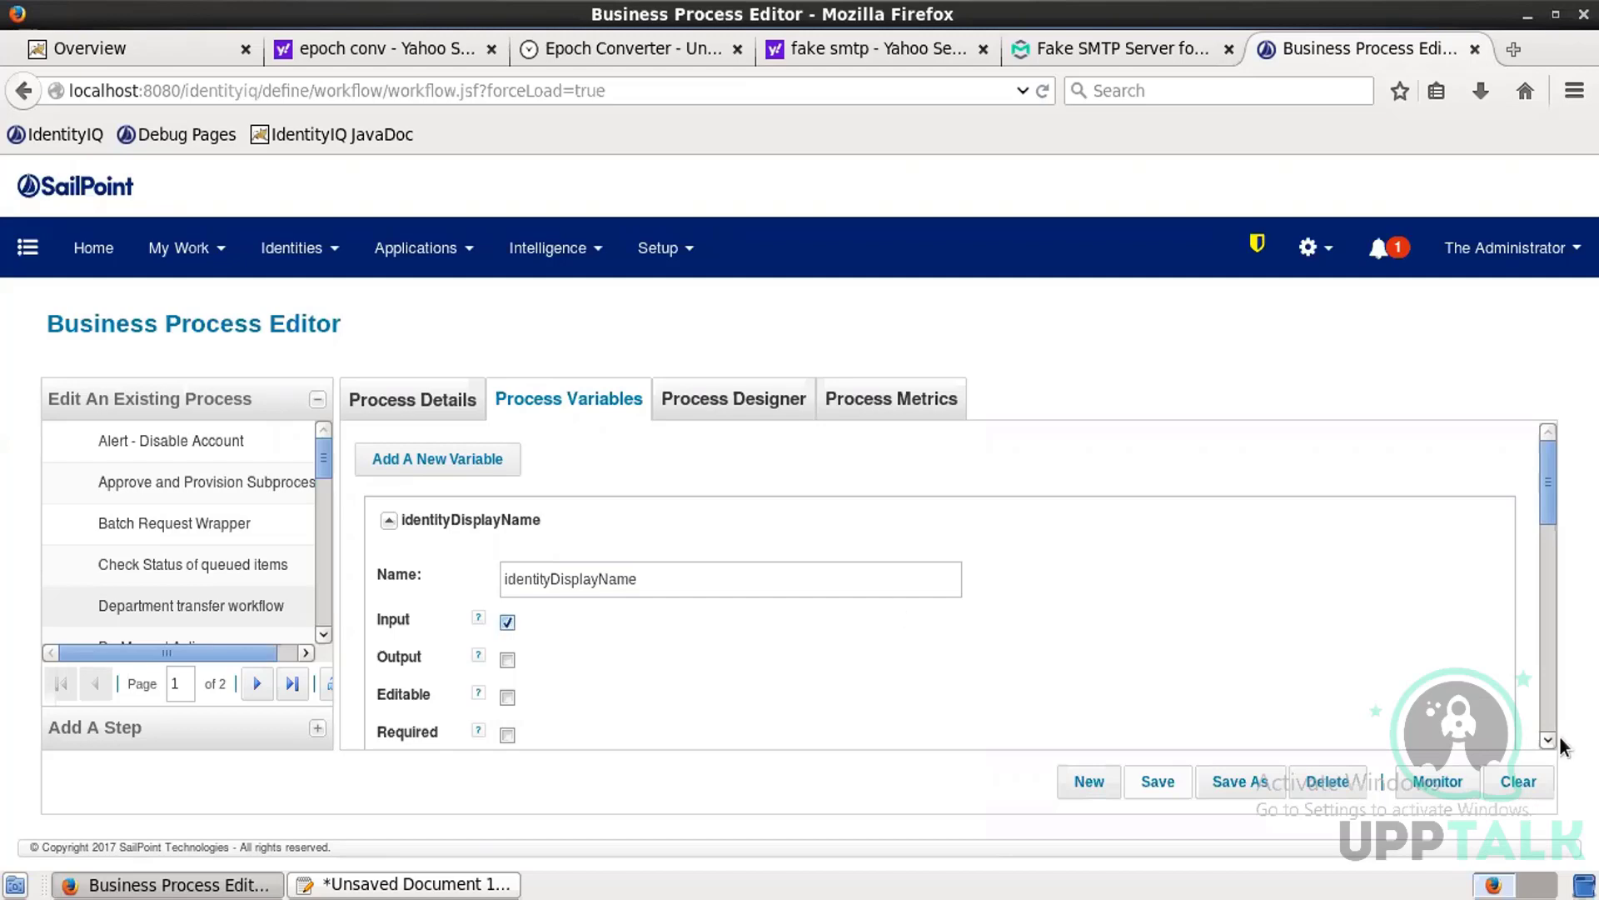
Give identityDisplayName a Script initial value of event.getIdentityFullName(); and collapse its details
scroll(1548, 741, "down", 10)
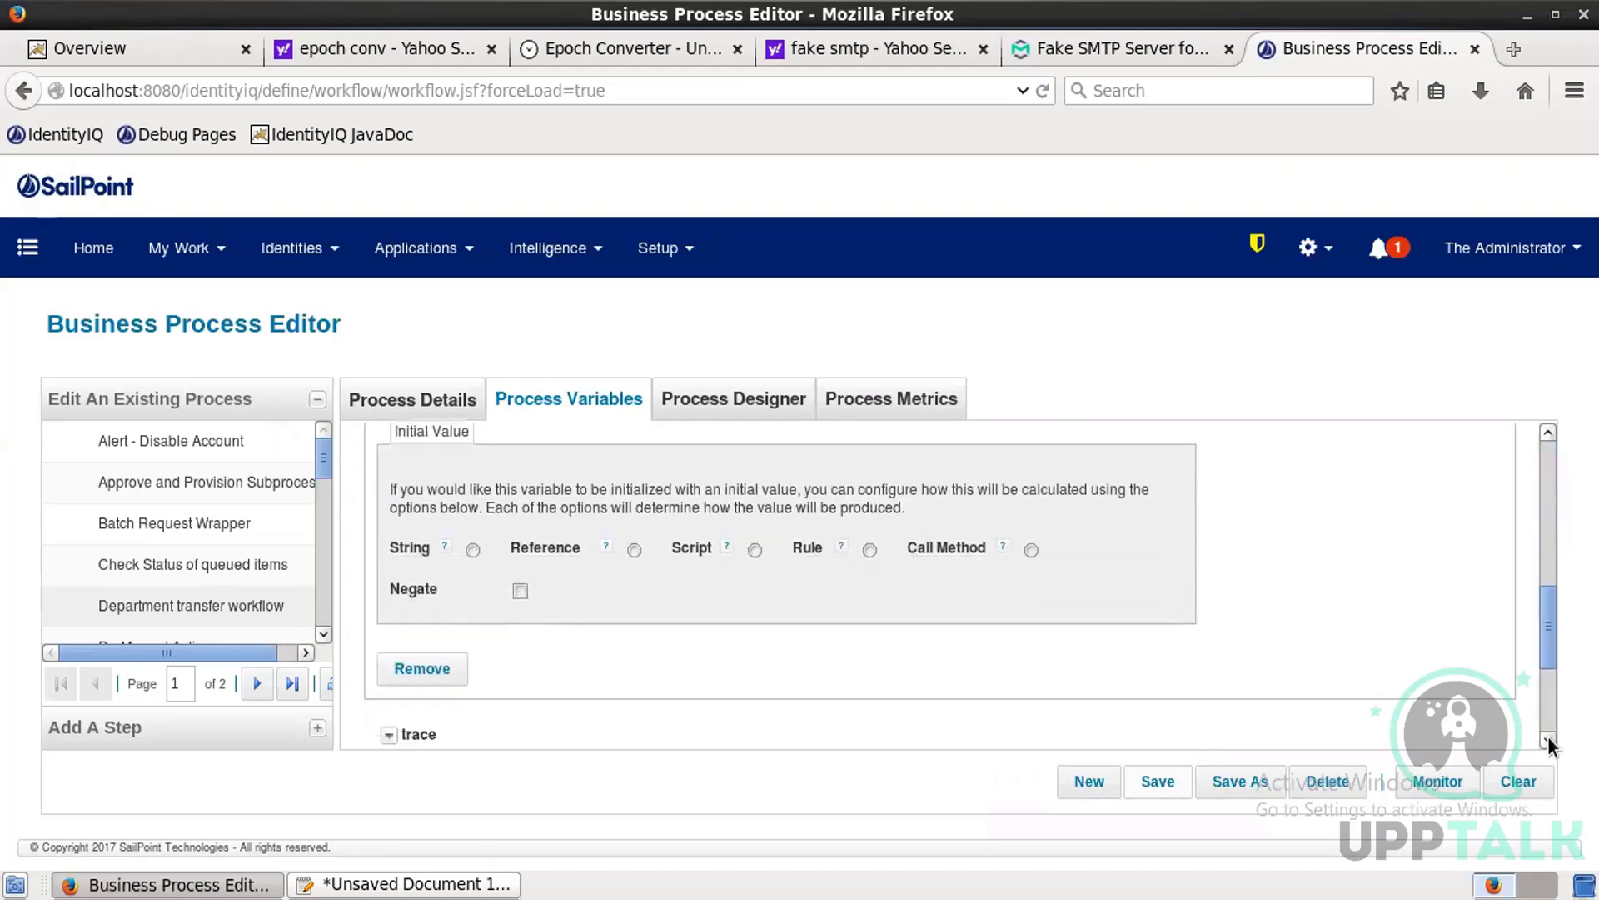
left_click(755, 551)
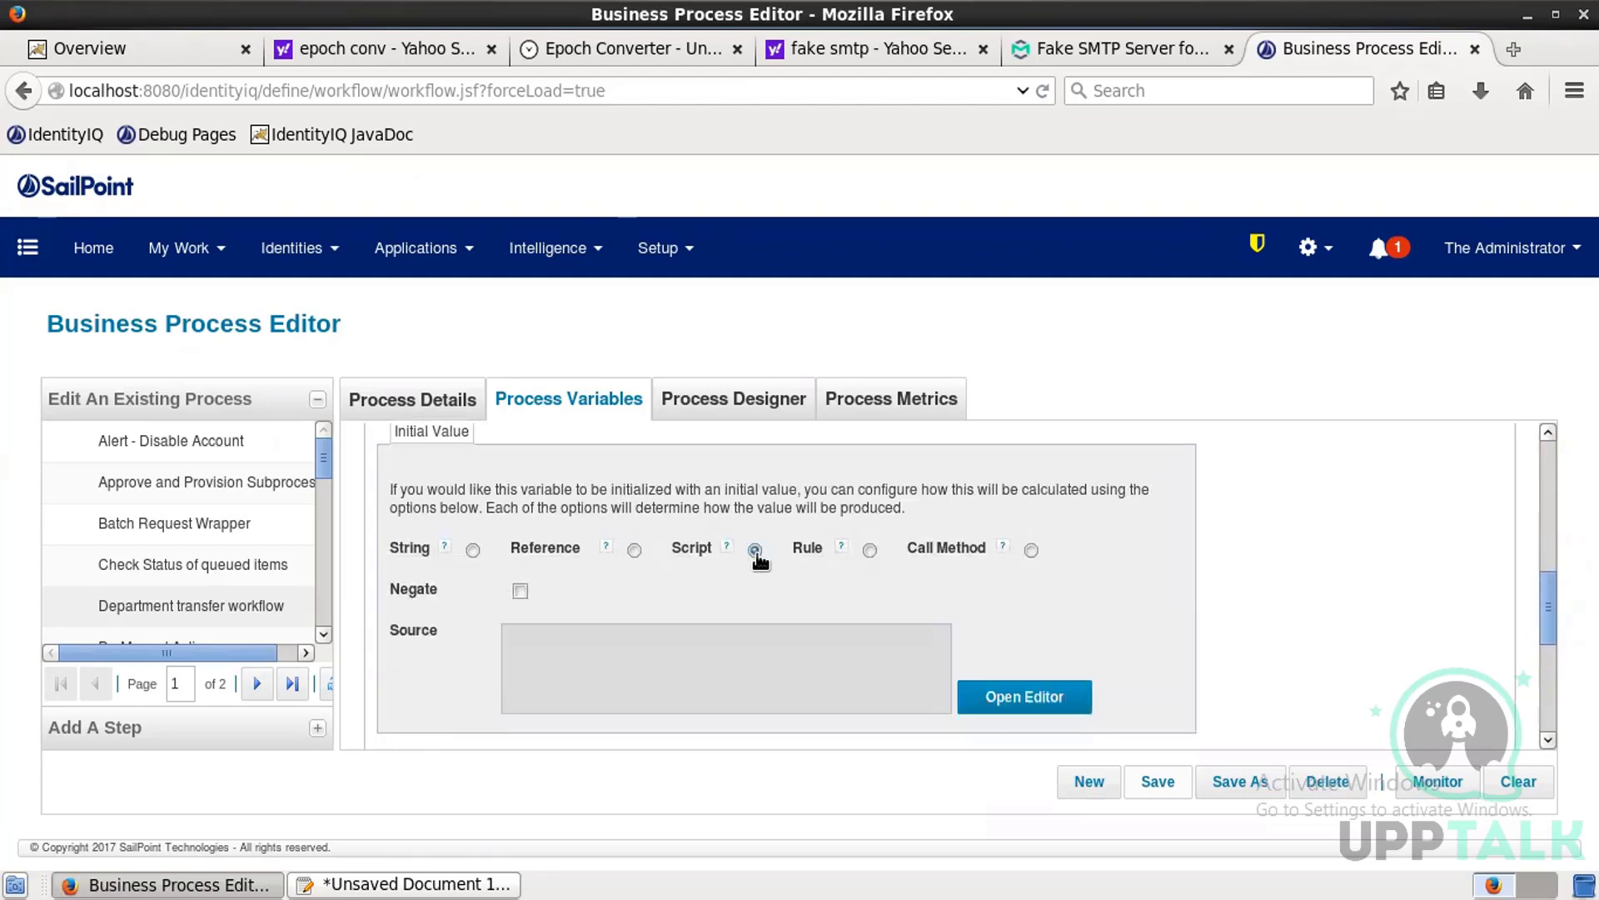
left_click(1012, 691)
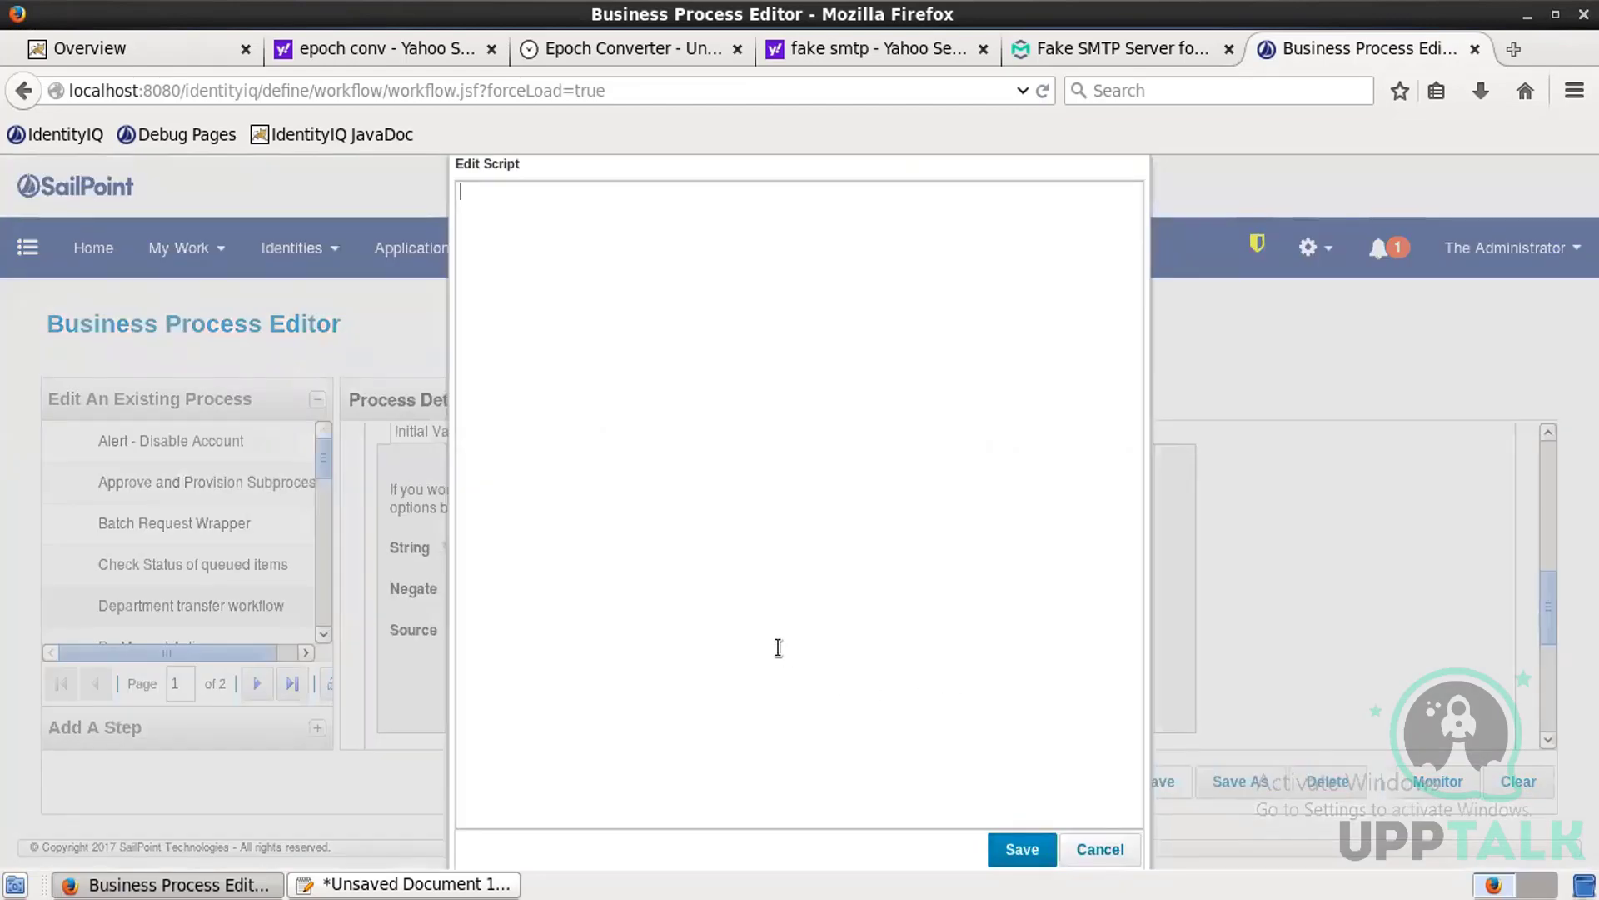
type("event.getI")
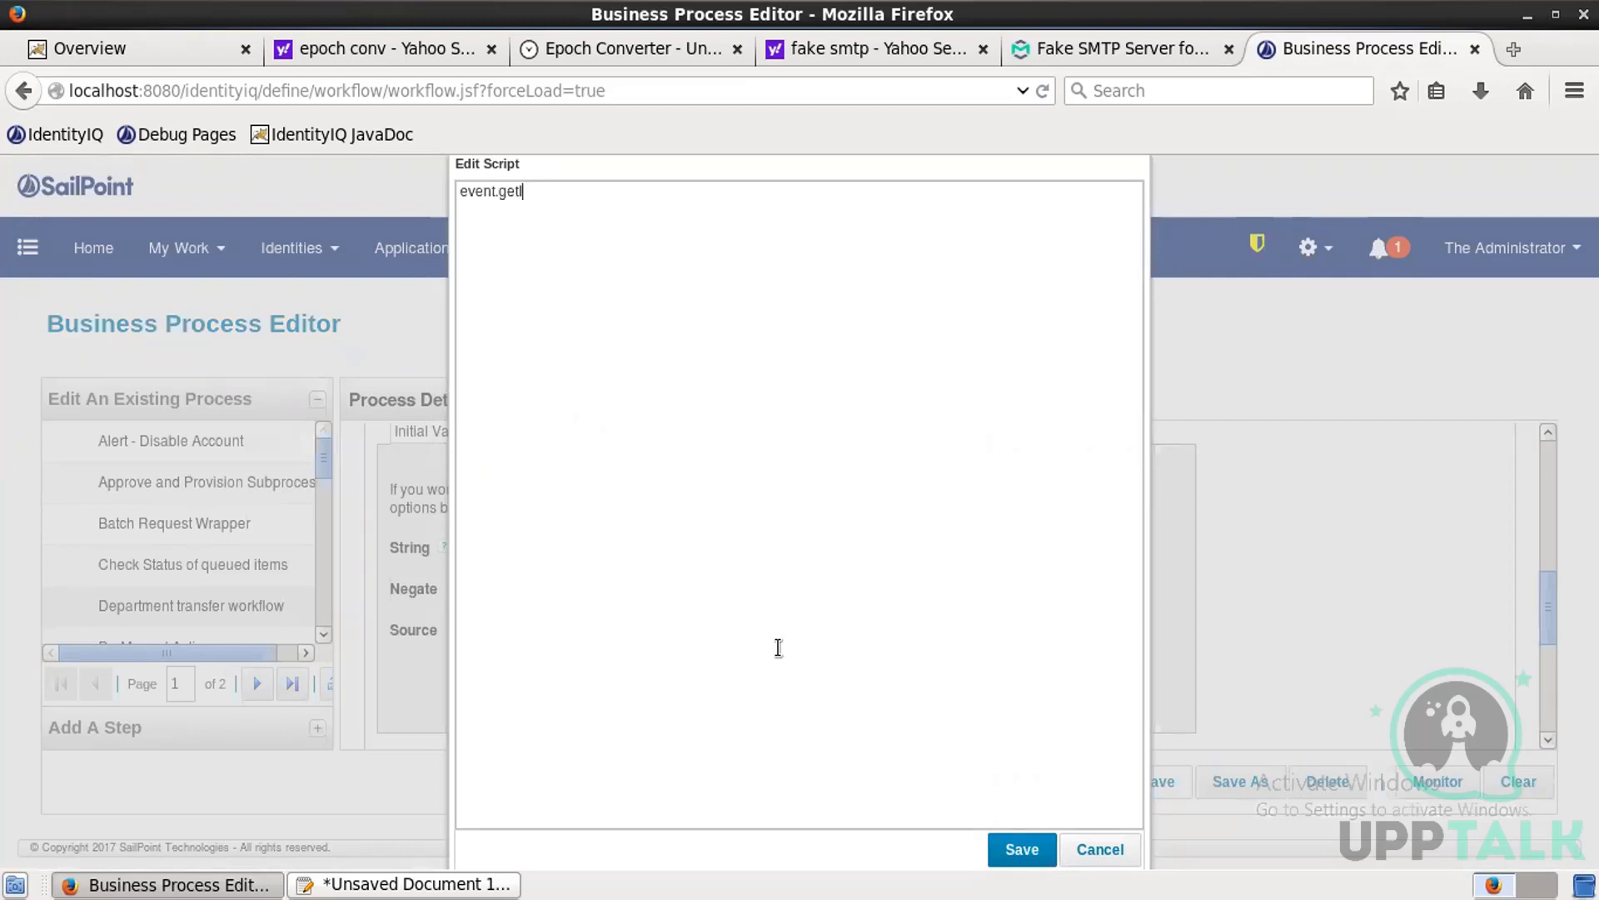
type("dentity")
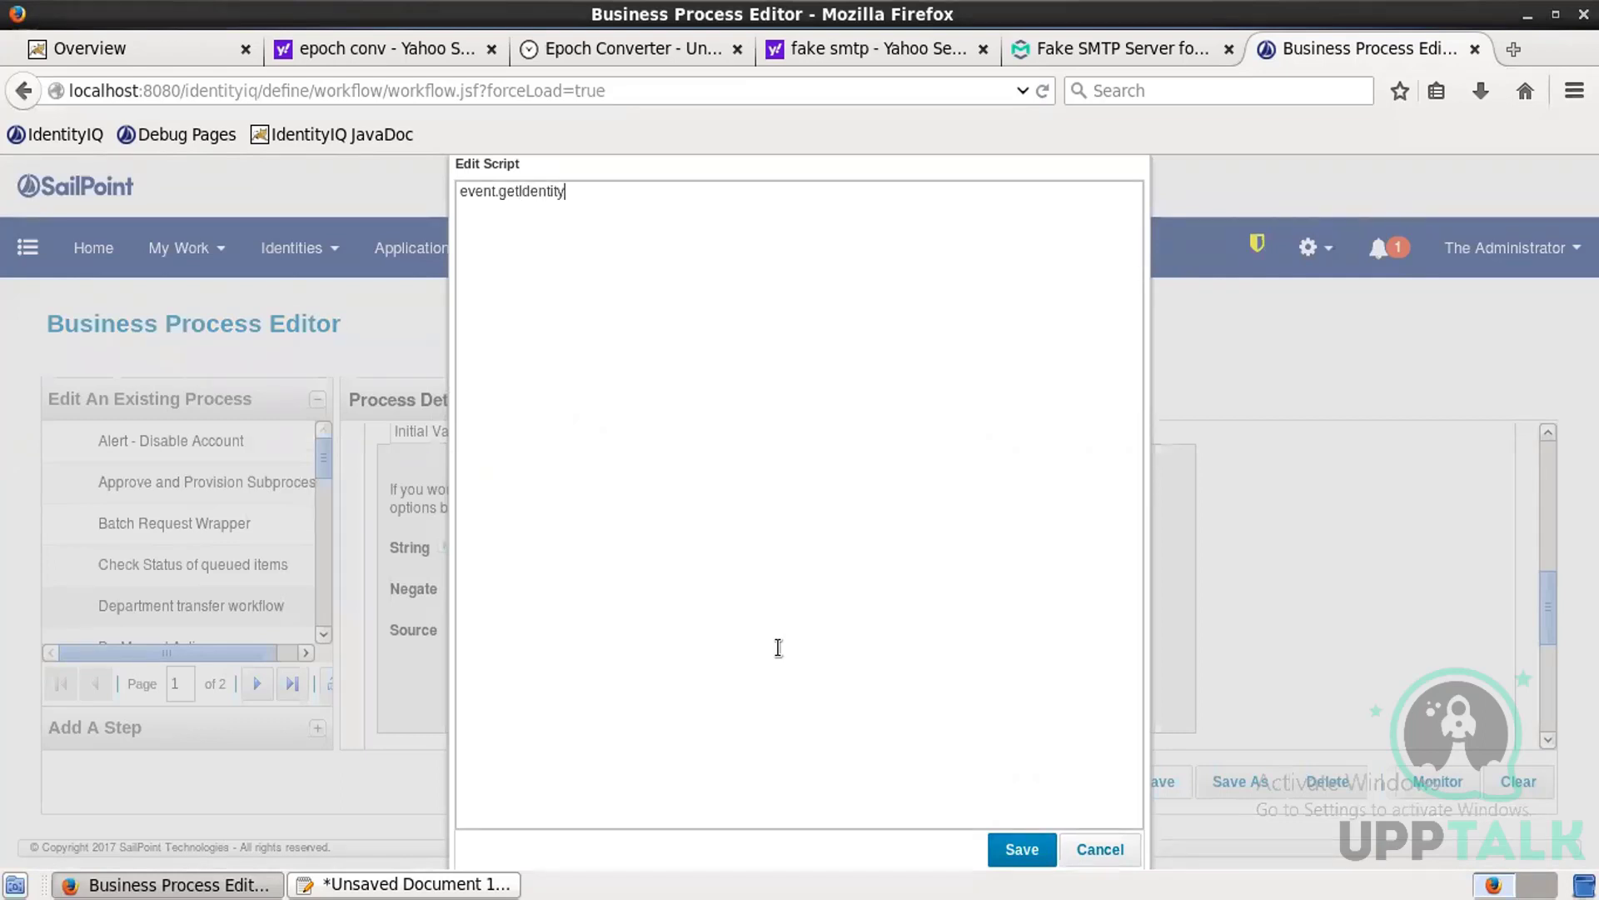
type("FullName();")
left_click(1021, 848)
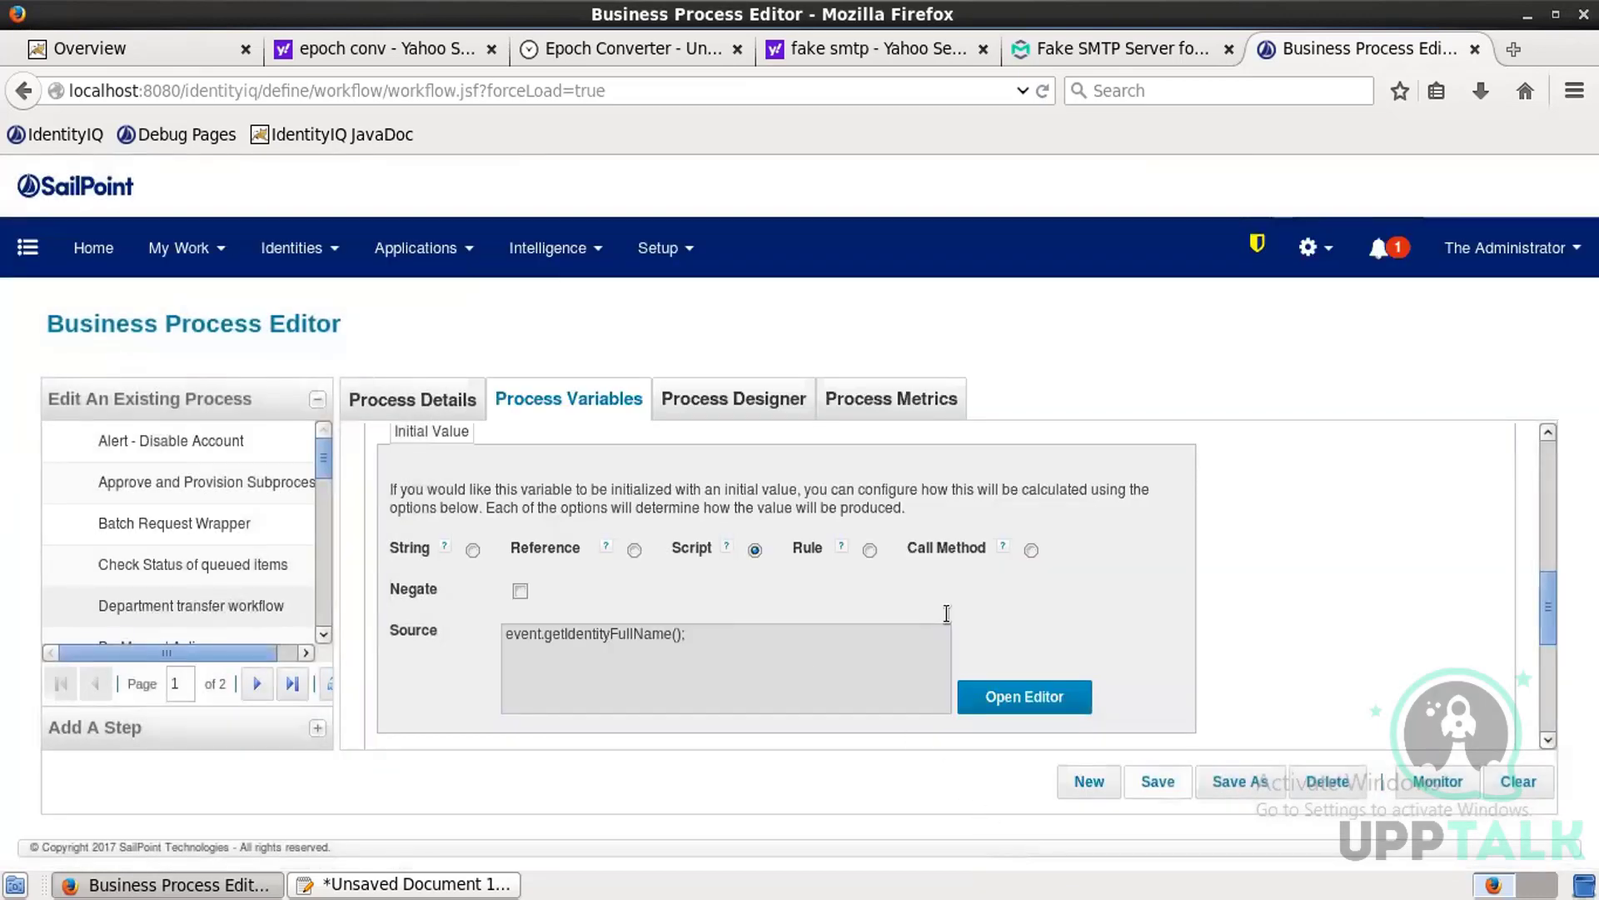
scroll(1547, 435, "up", 10)
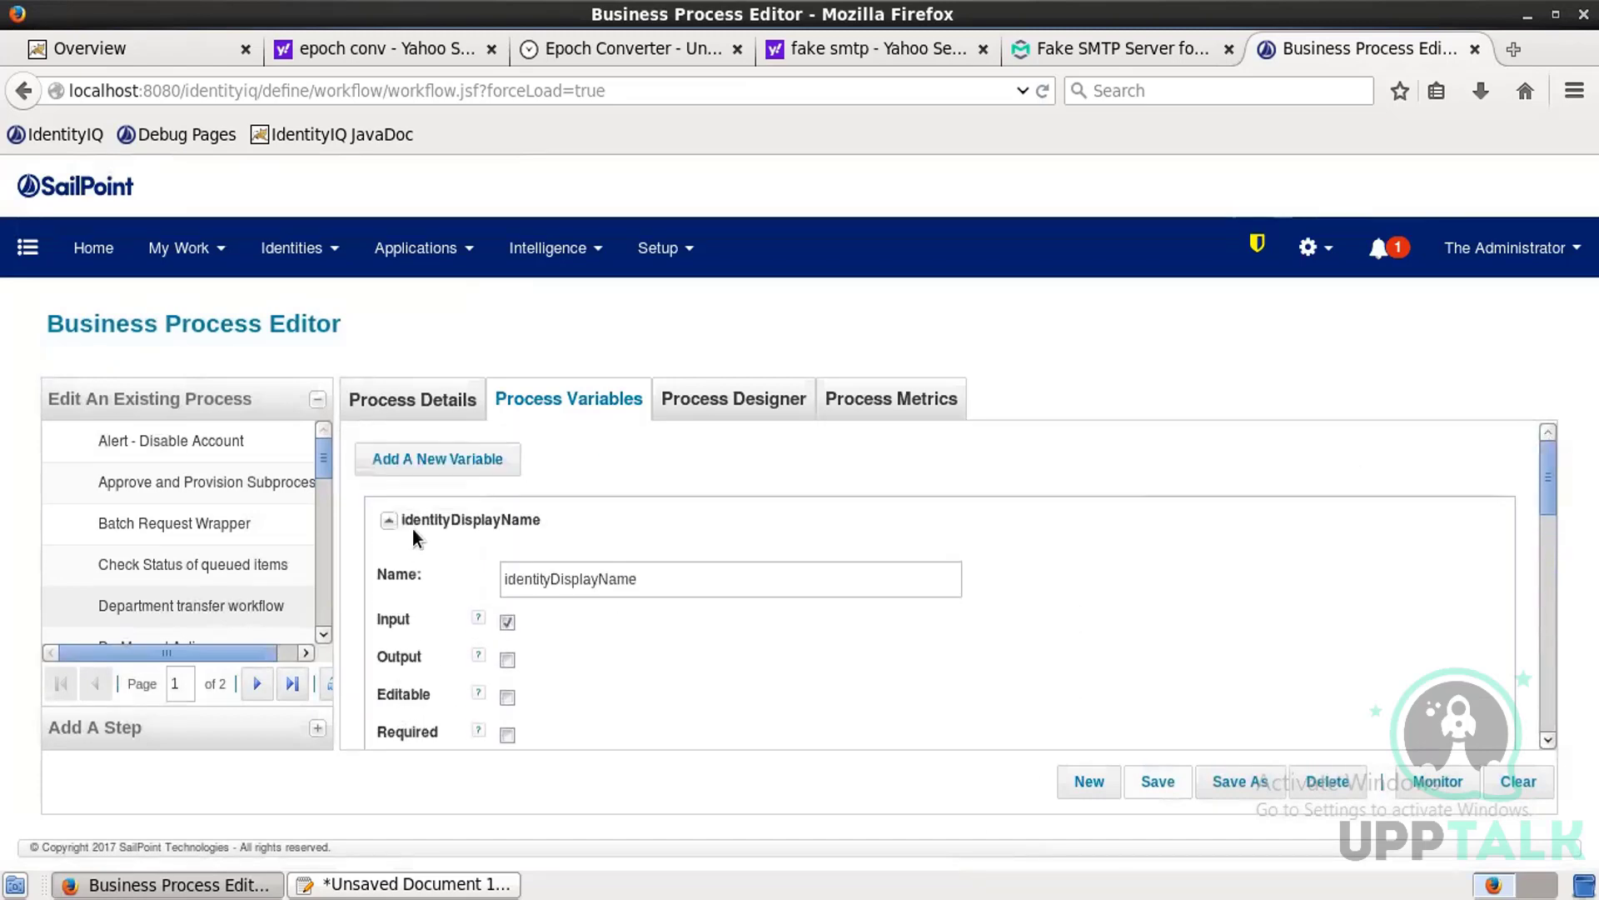
left_click(389, 520)
Add a process variable named attribute_cause and mark it as Input
left_click(408, 467)
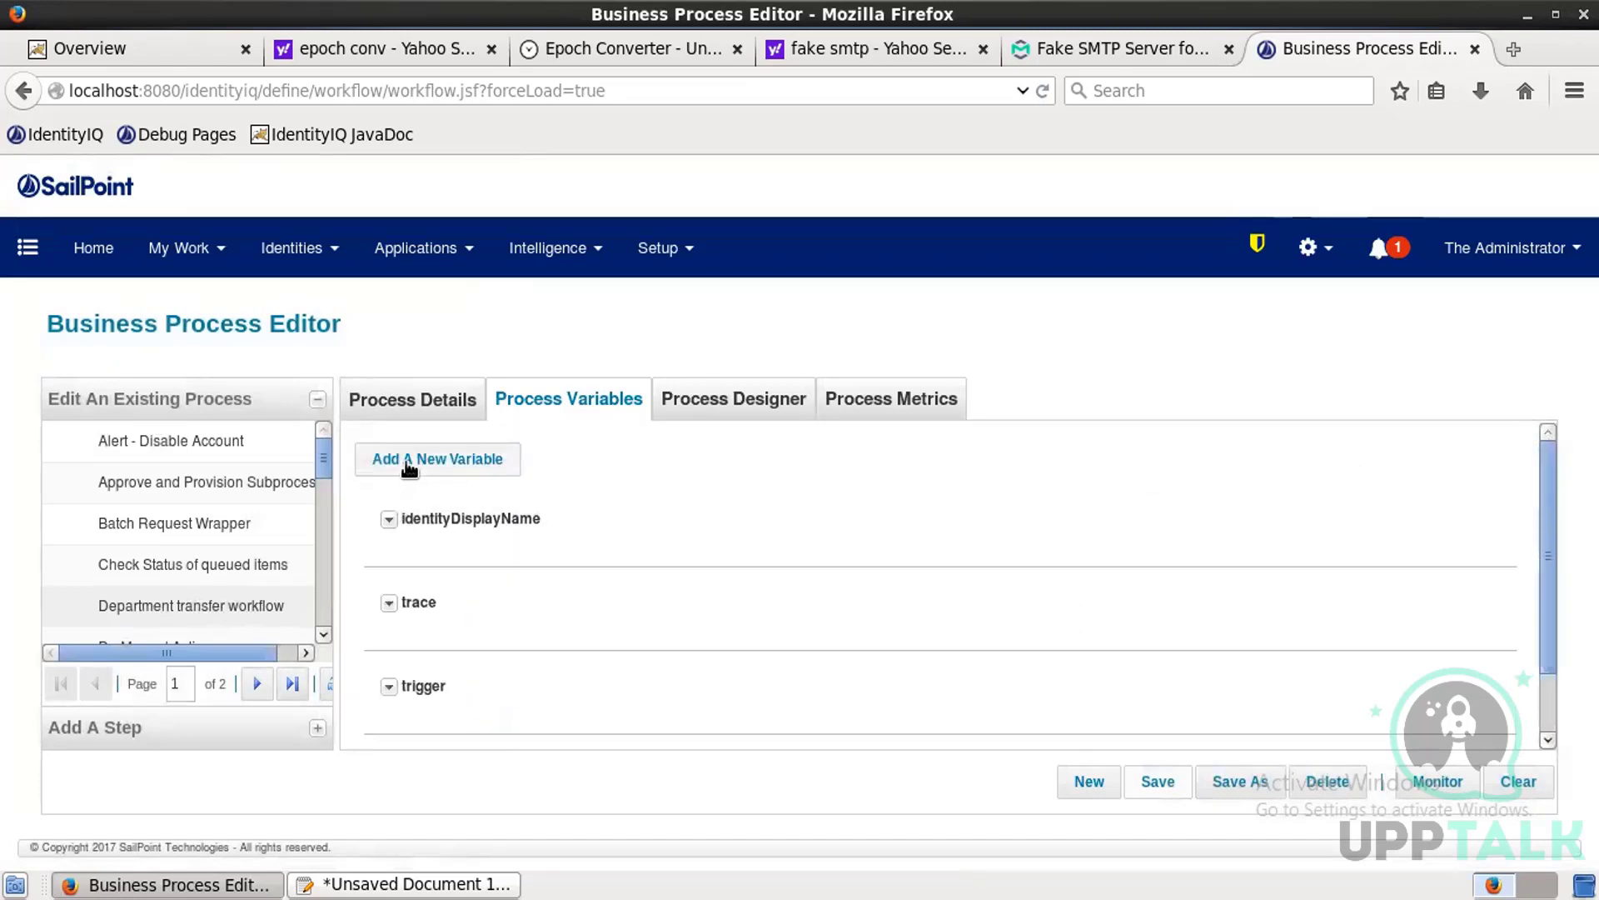
left_click(546, 570)
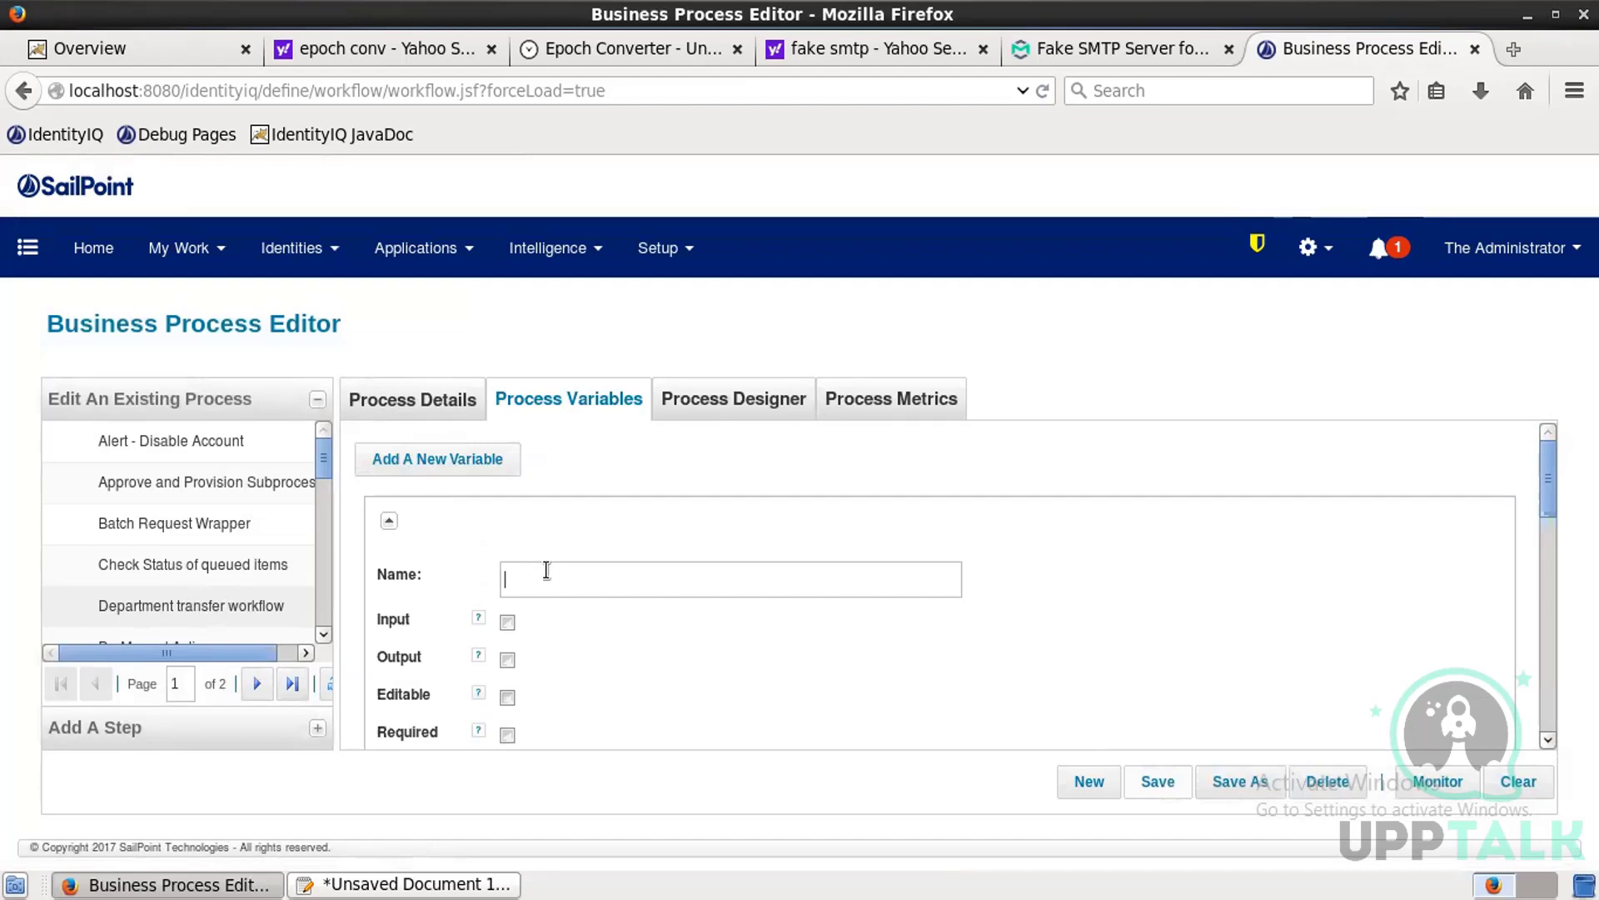
type("attribute_cause")
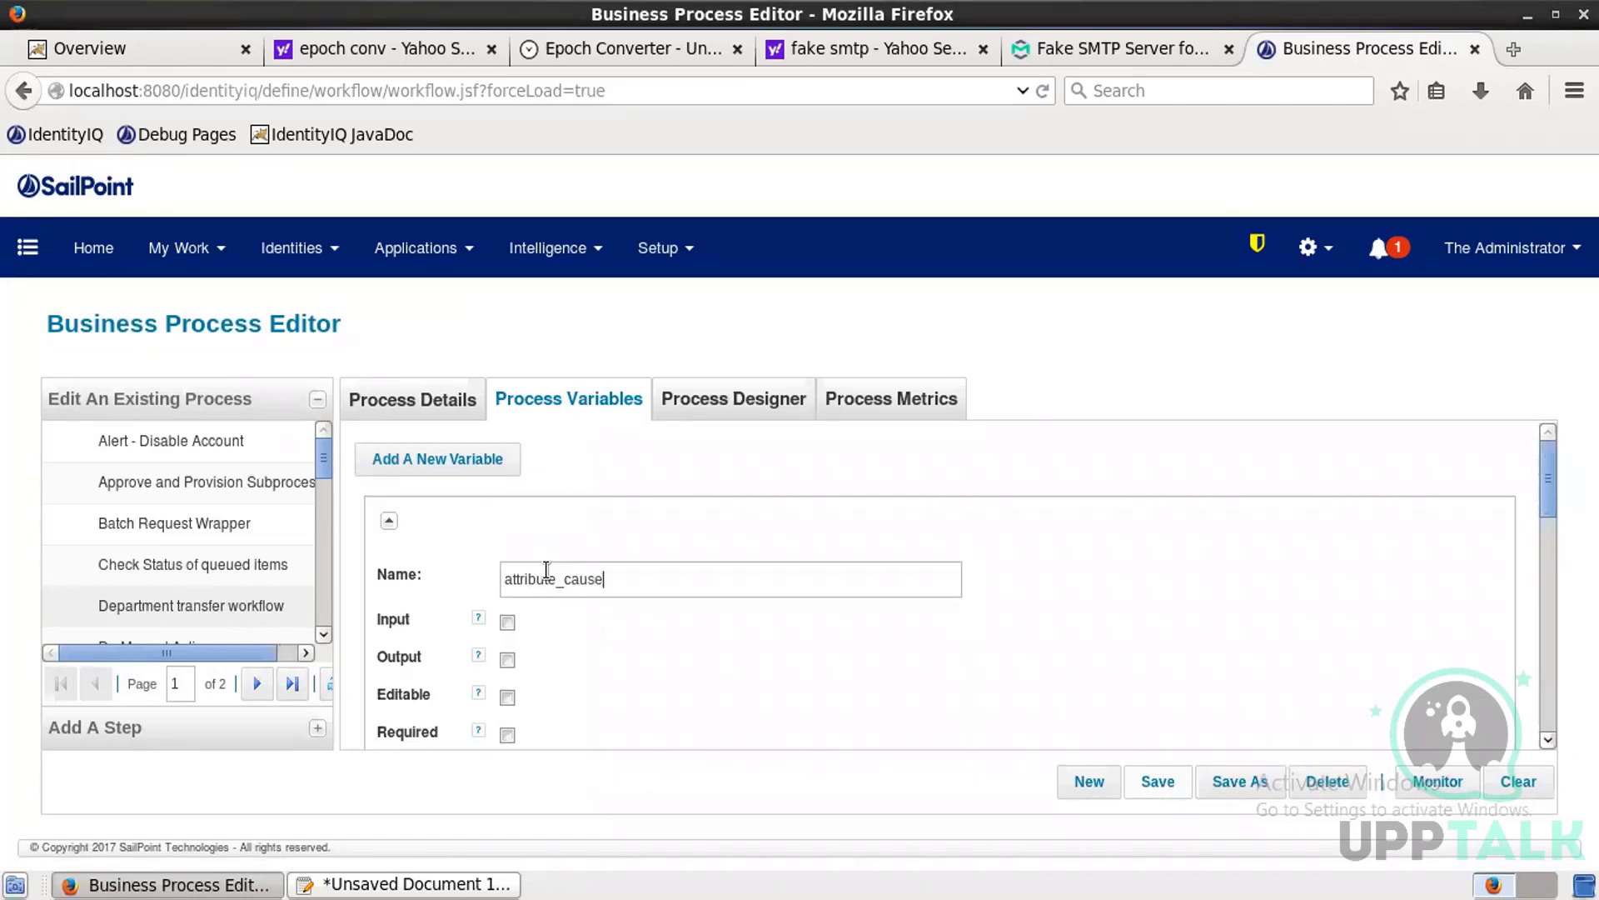
left_click(507, 622)
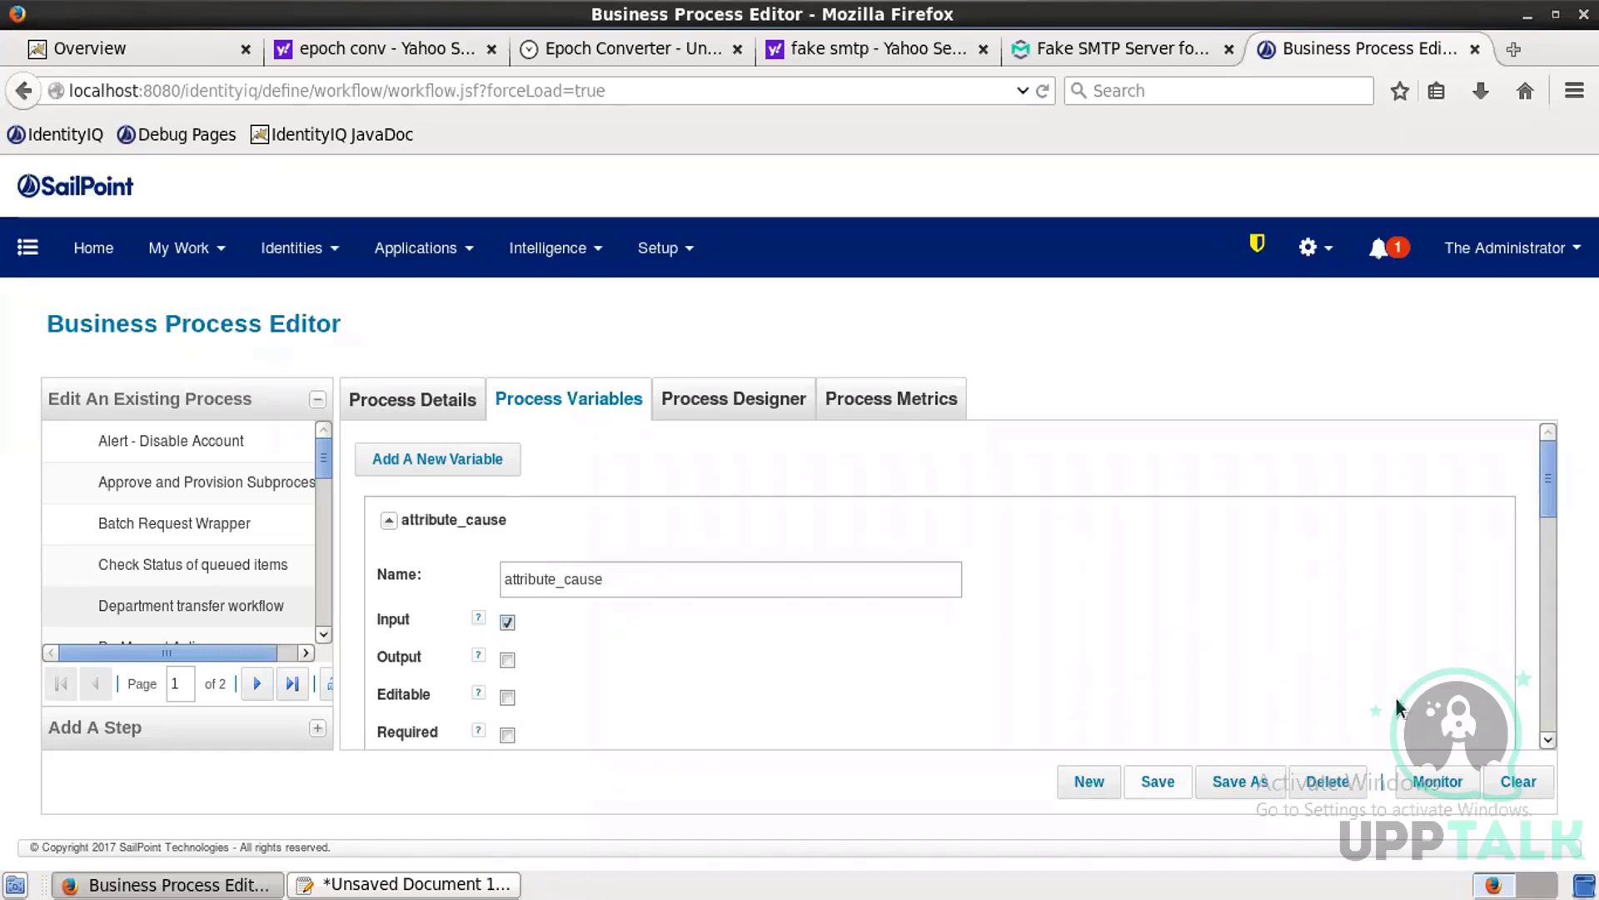
Give the attribute_cause variable a Script initial value of event.getCause(); and save the script
left_click(1548, 738)
left_click(1547, 738)
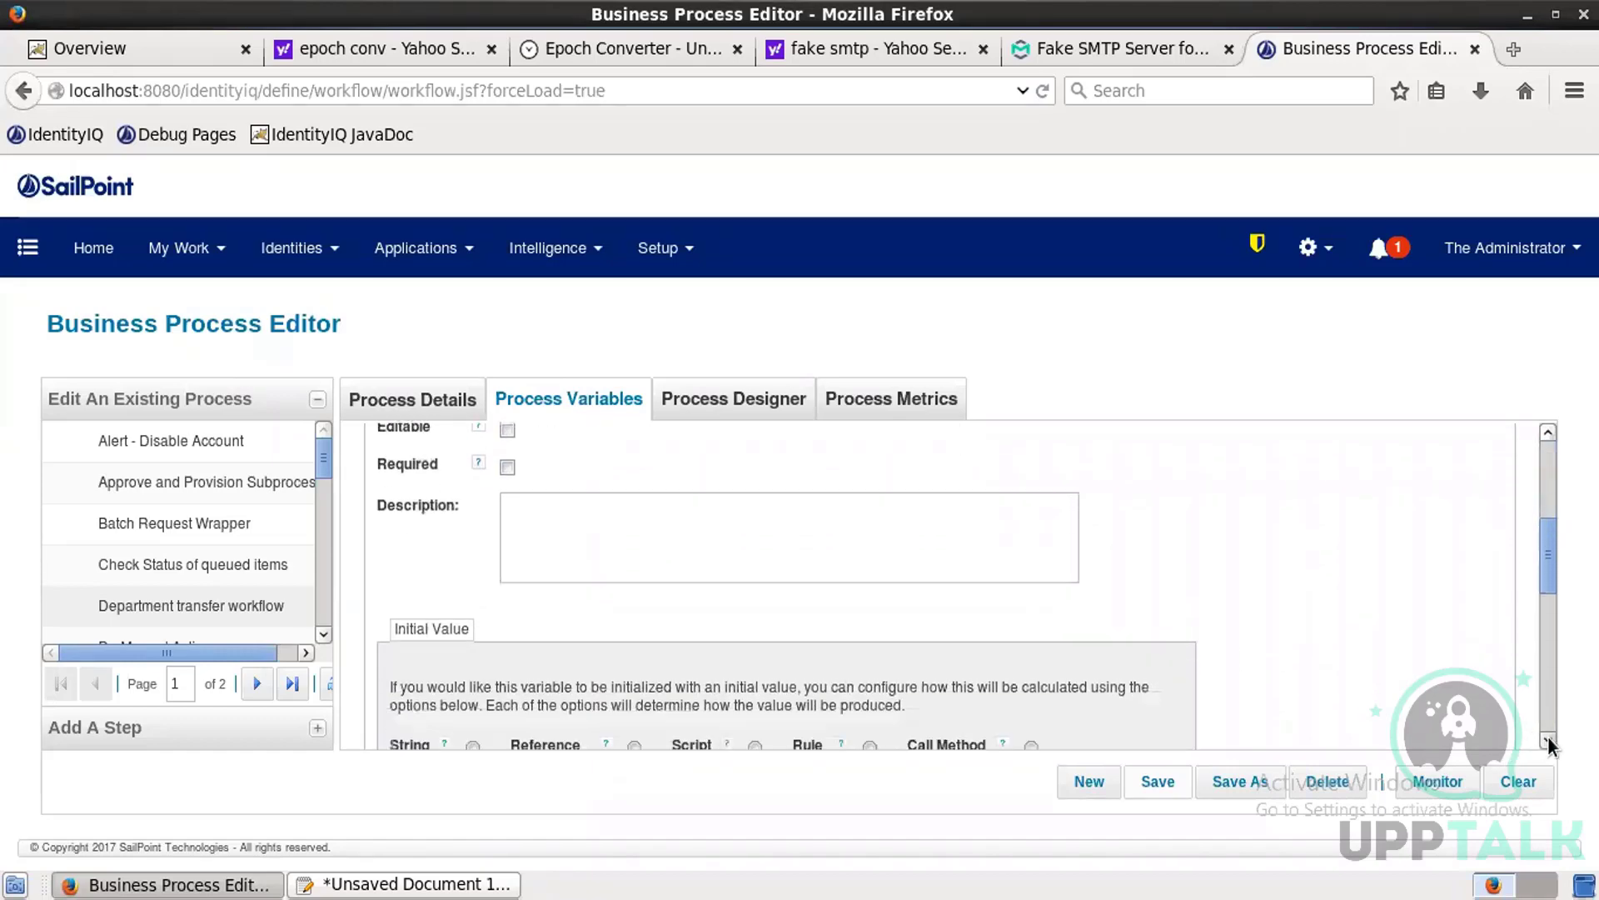
left_click(1547, 738)
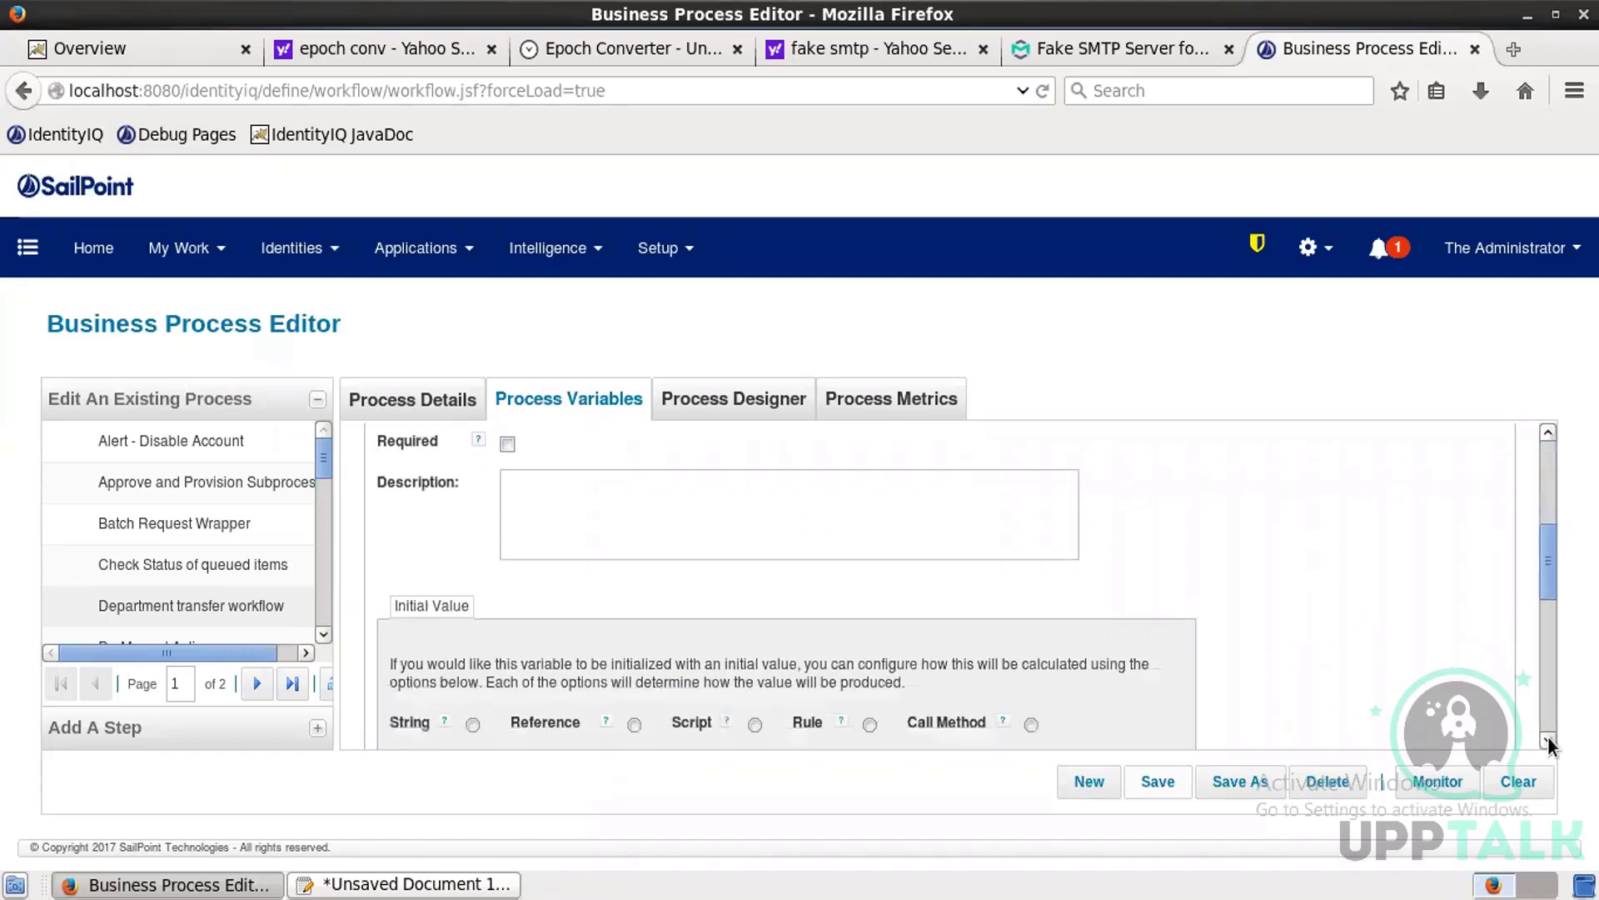
left_click(752, 725)
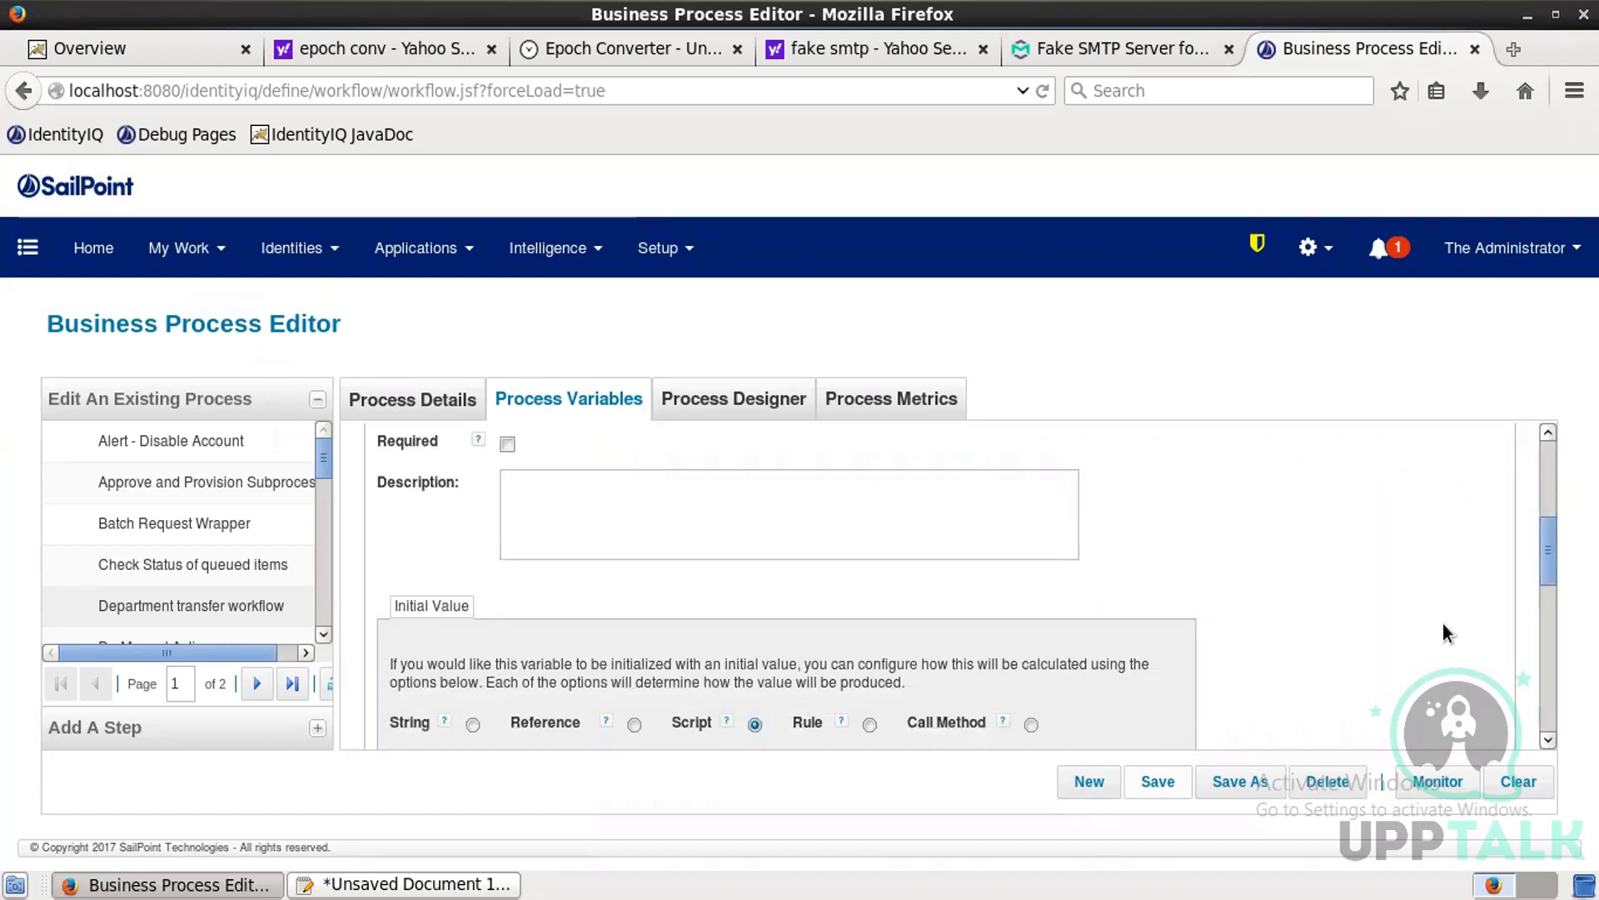
scroll(1551, 732, "down", 5)
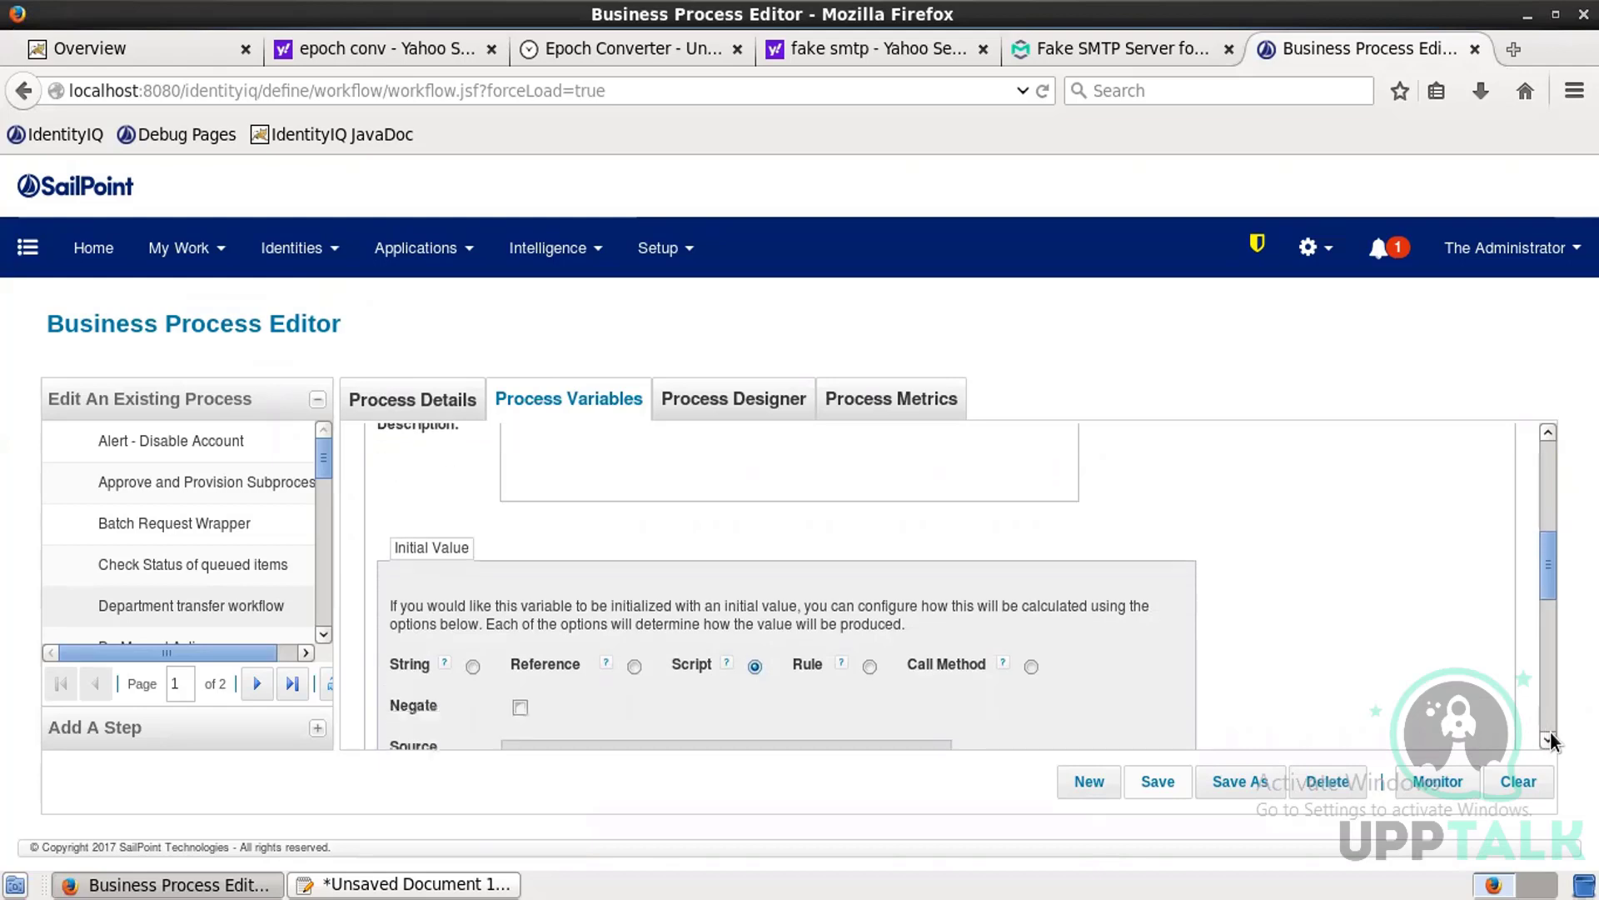
scroll(1551, 732, "down", 2)
left_click(1040, 581)
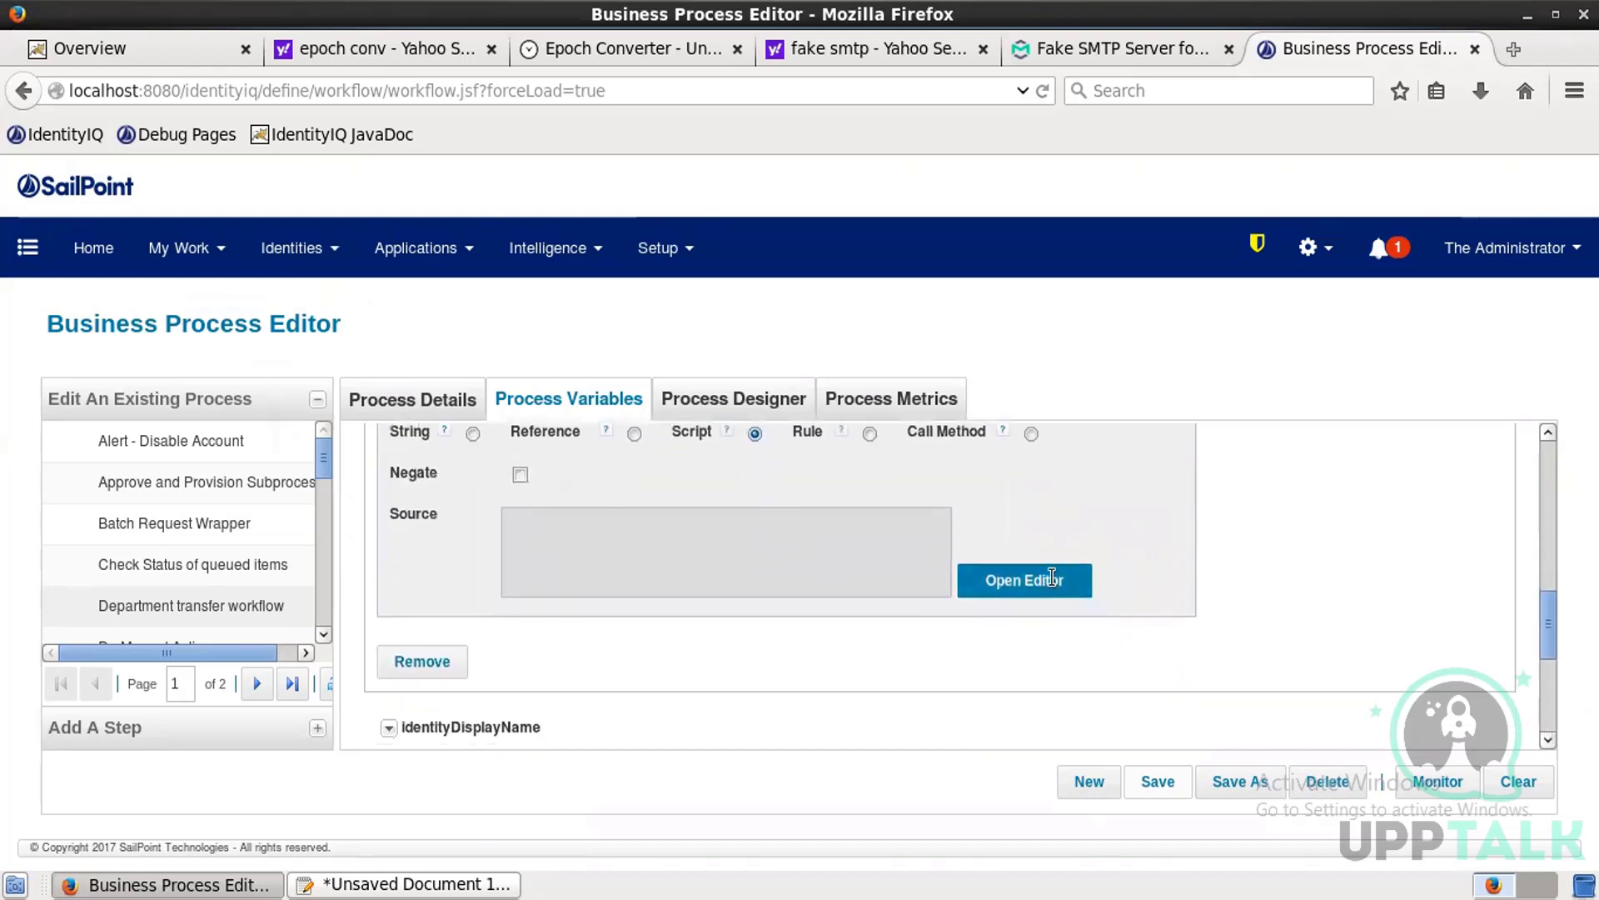
left_click(905, 517)
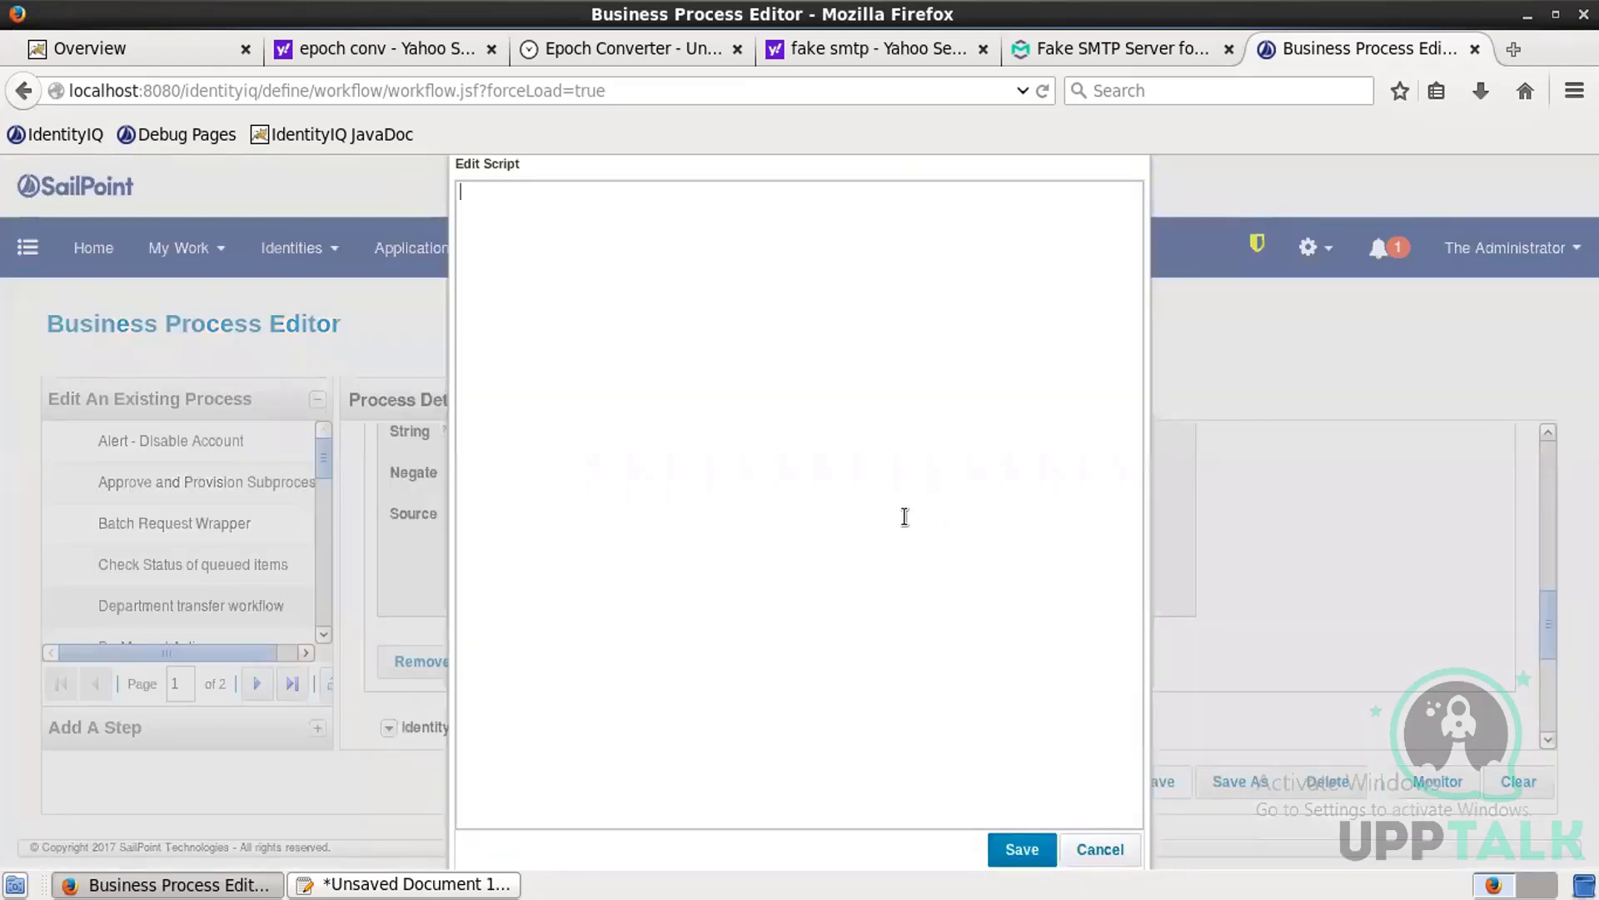
type("event.g")
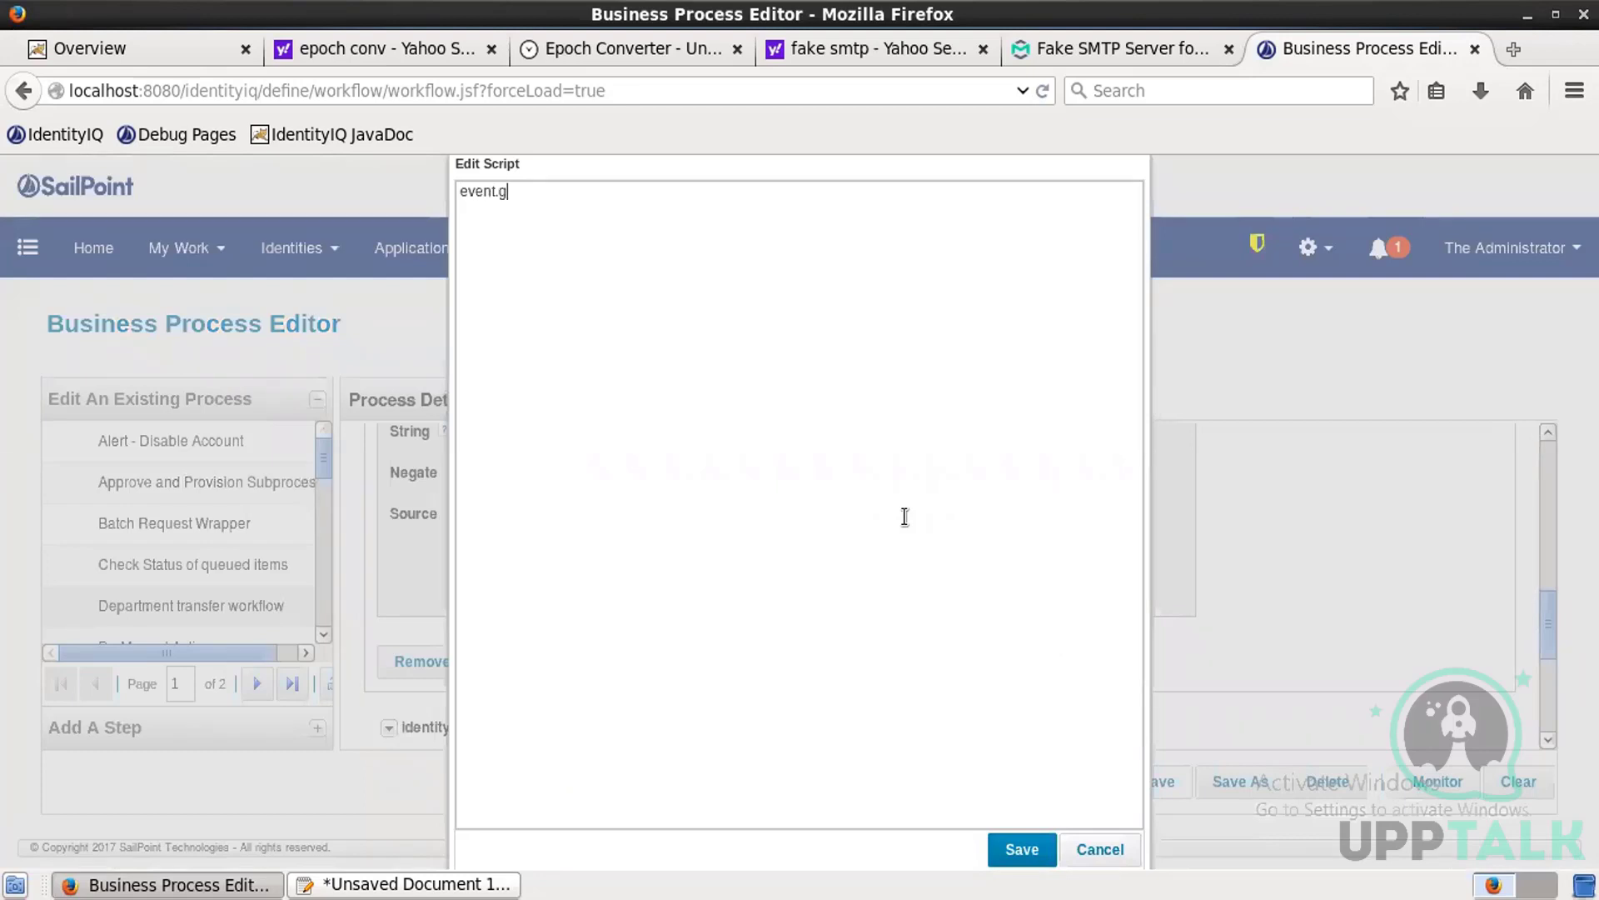
type("etCause();")
left_click(1004, 848)
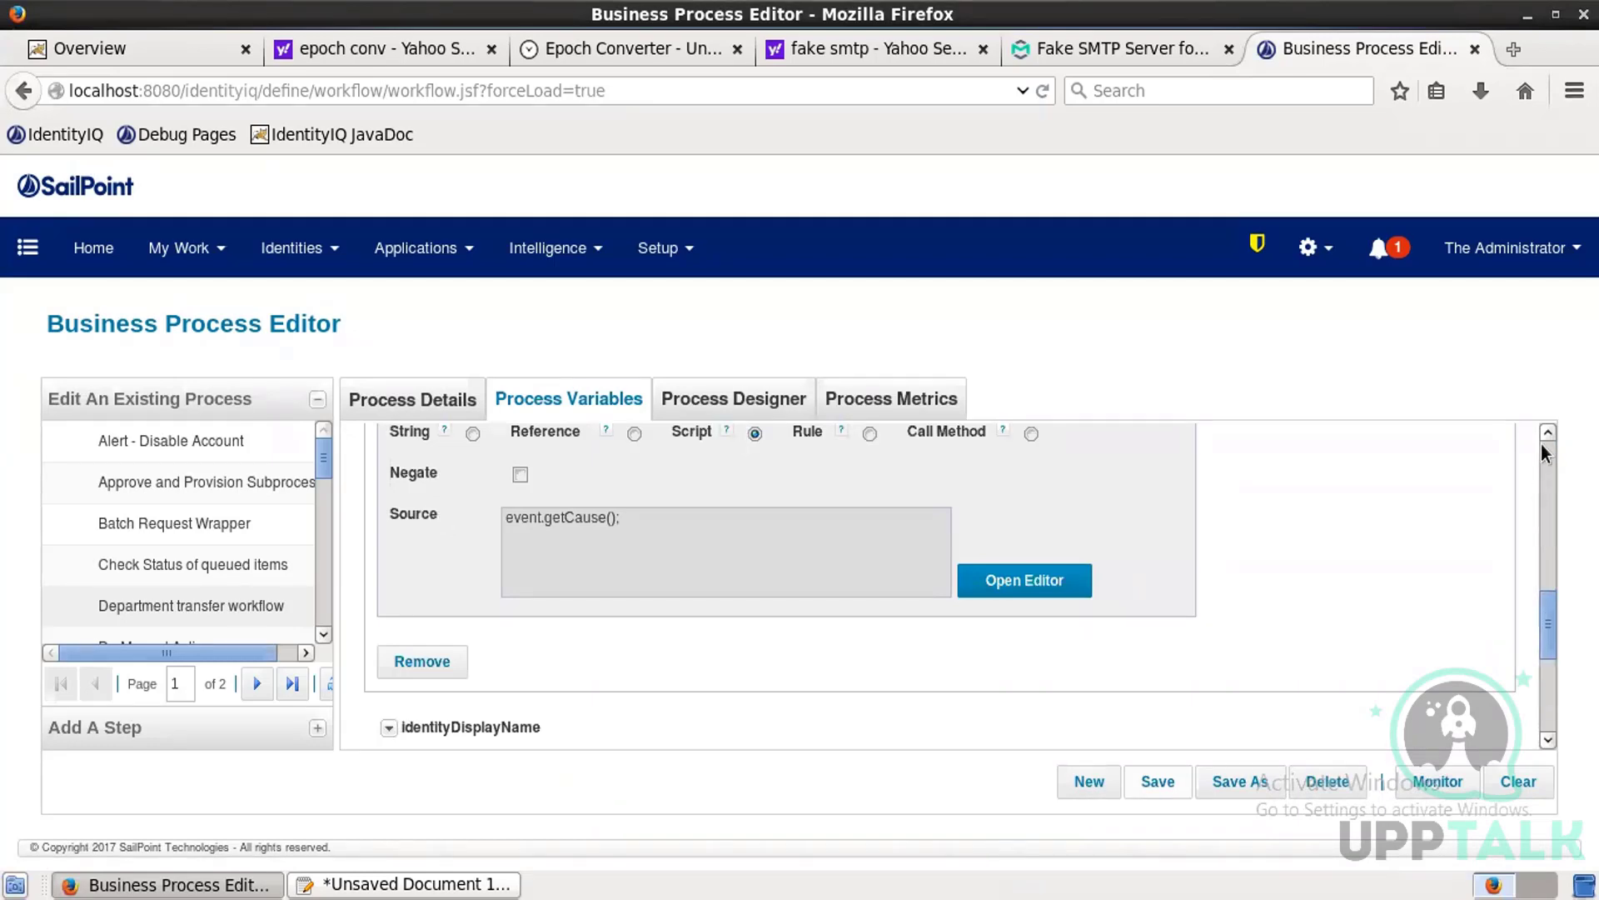
scroll(1543, 438, "up", 5)
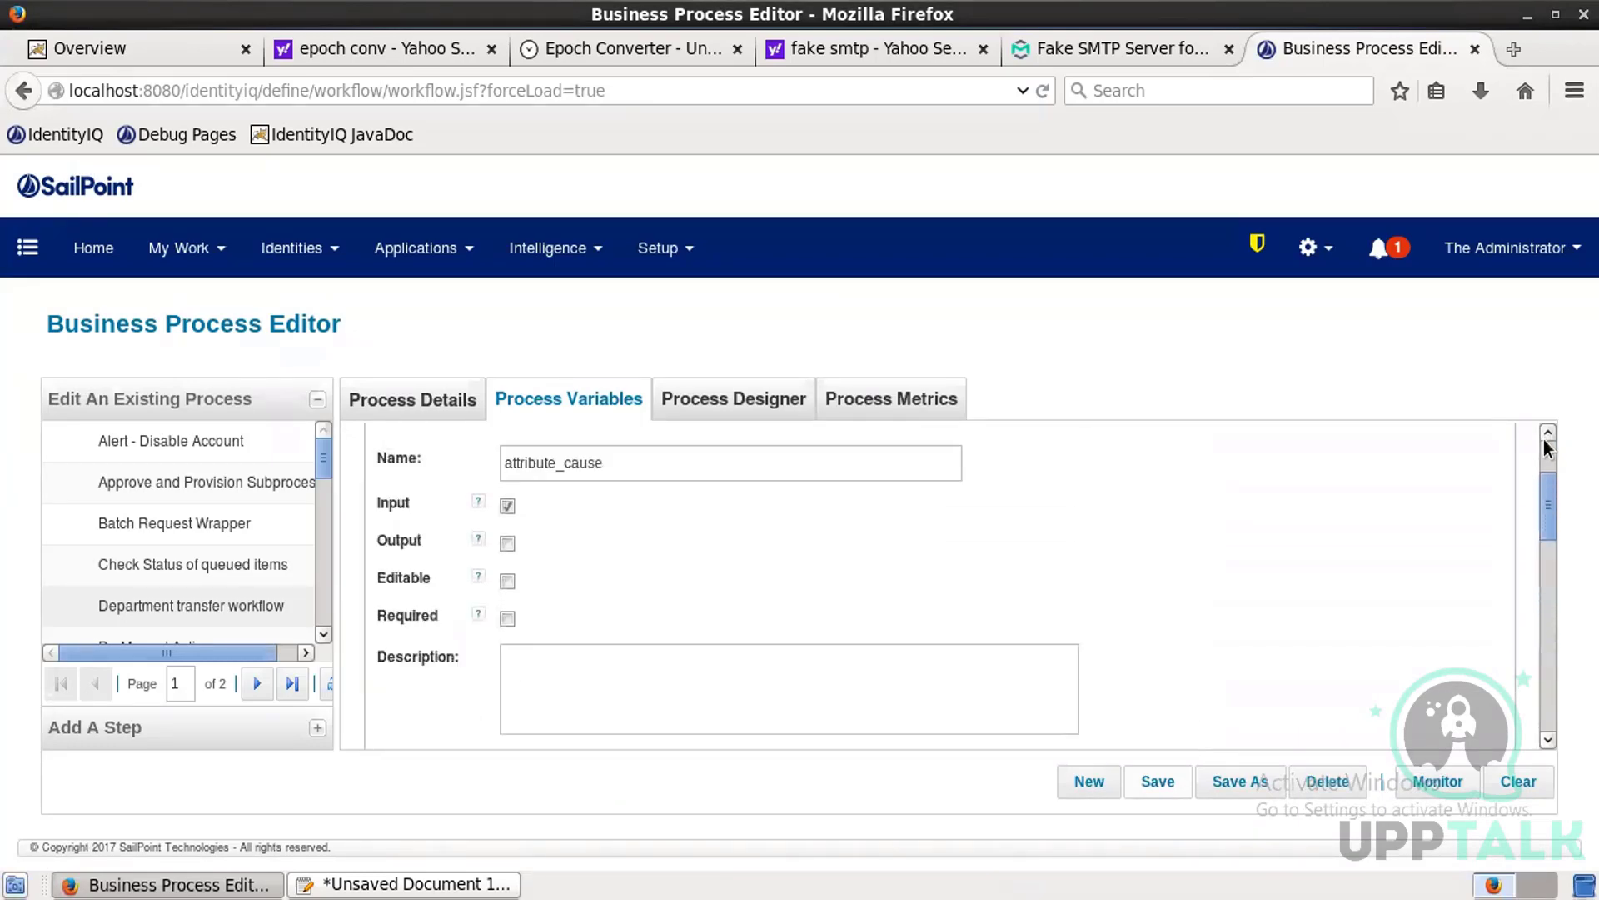
scroll(1542, 438, "up", 2)
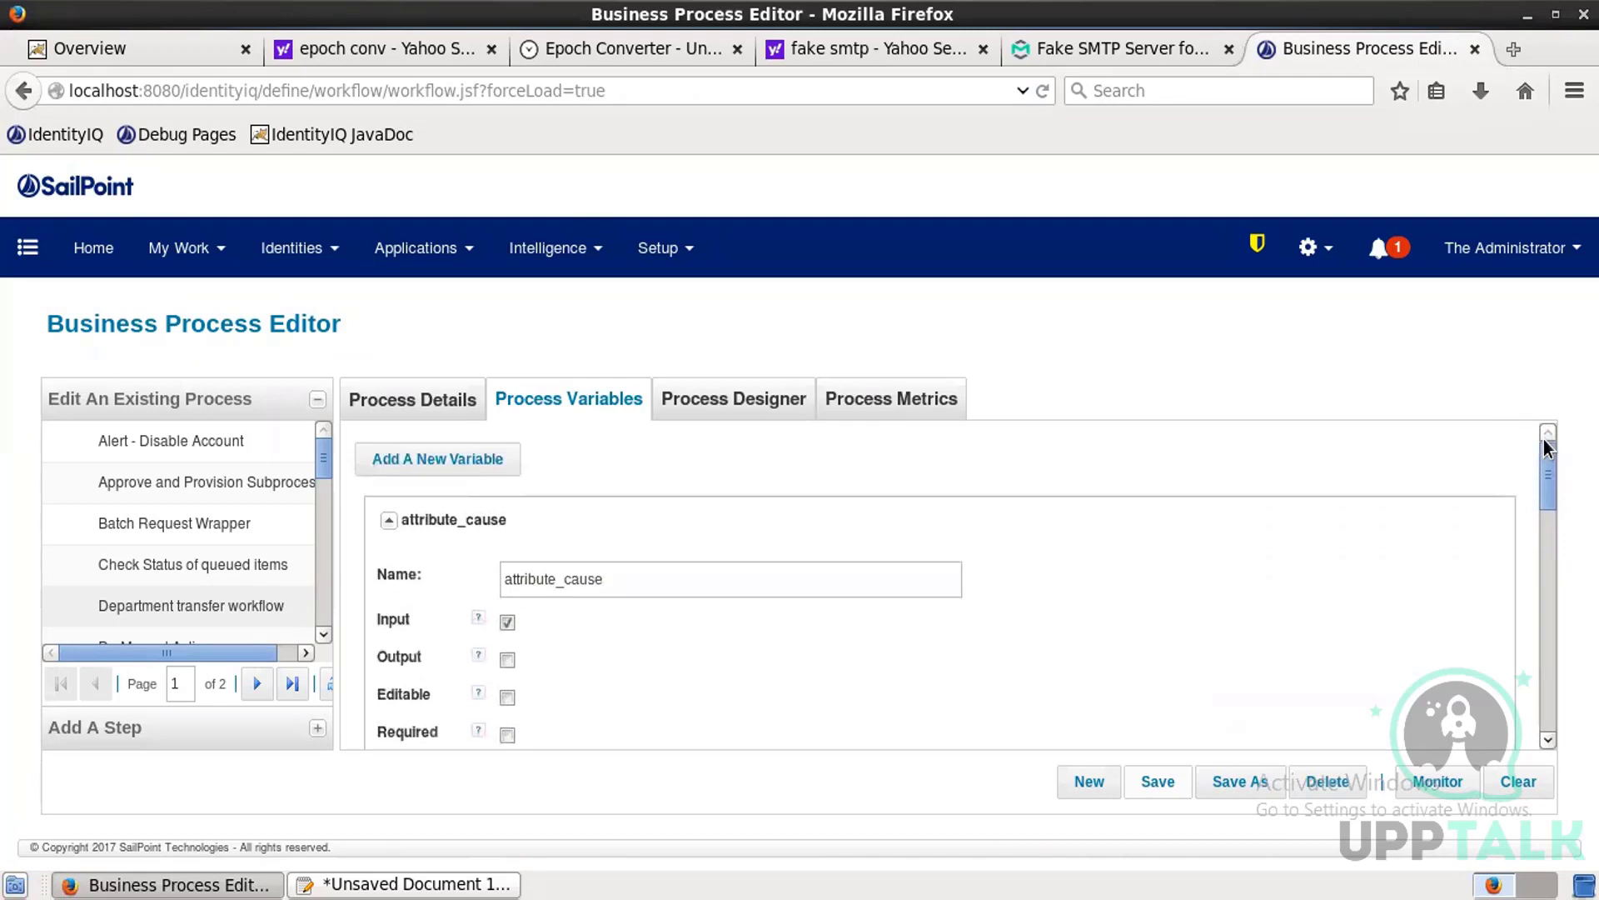
left_click(470, 404)
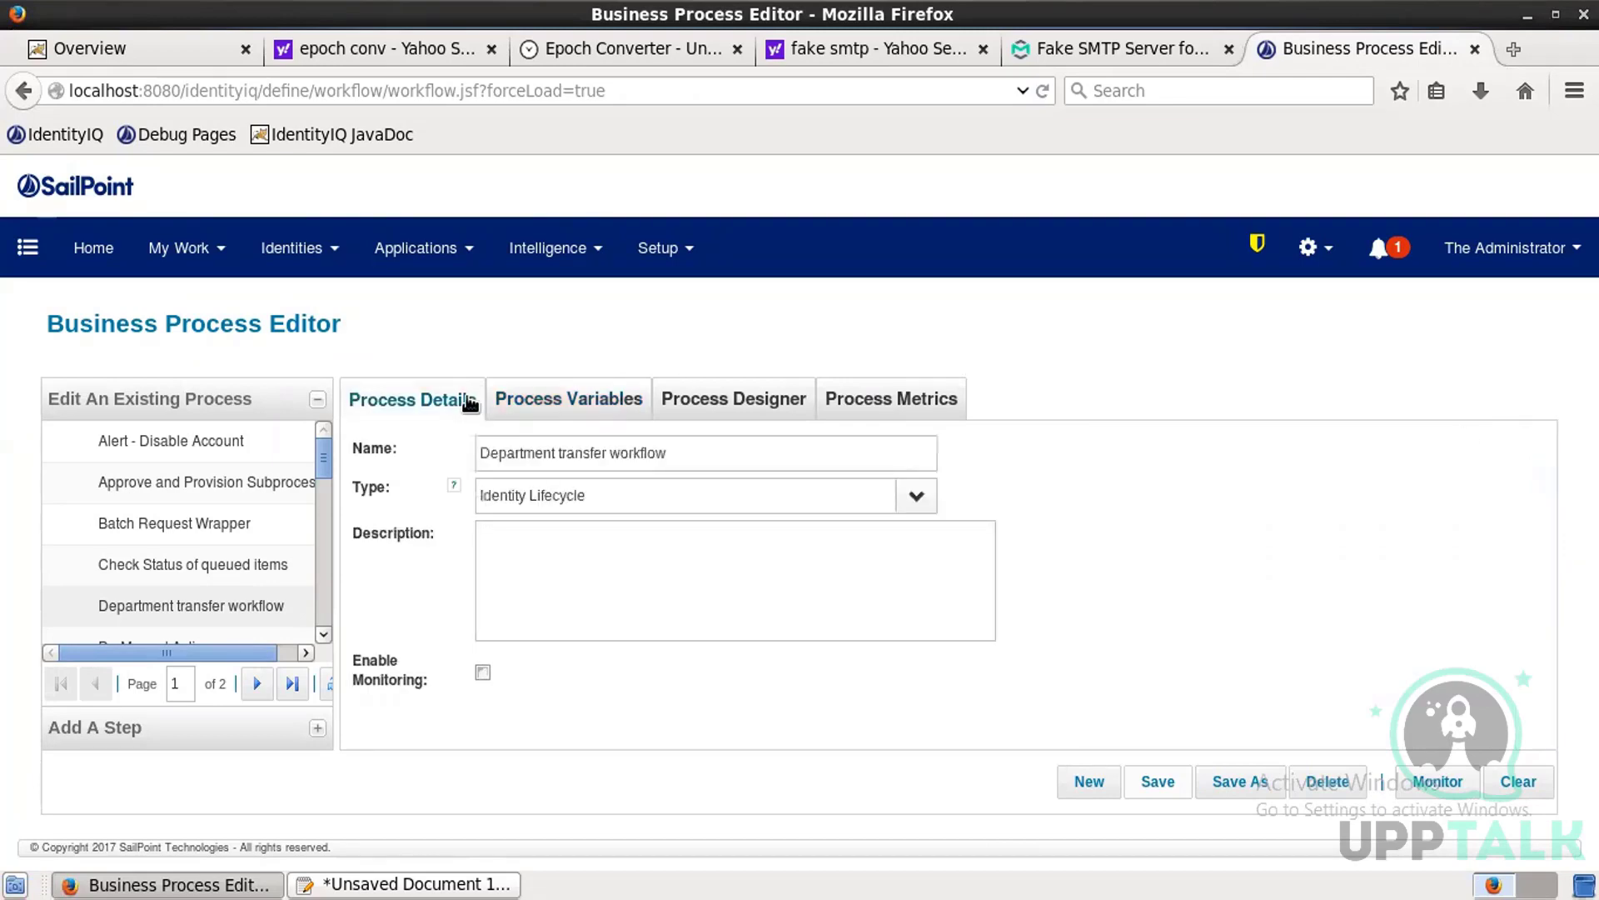
left_click(595, 400)
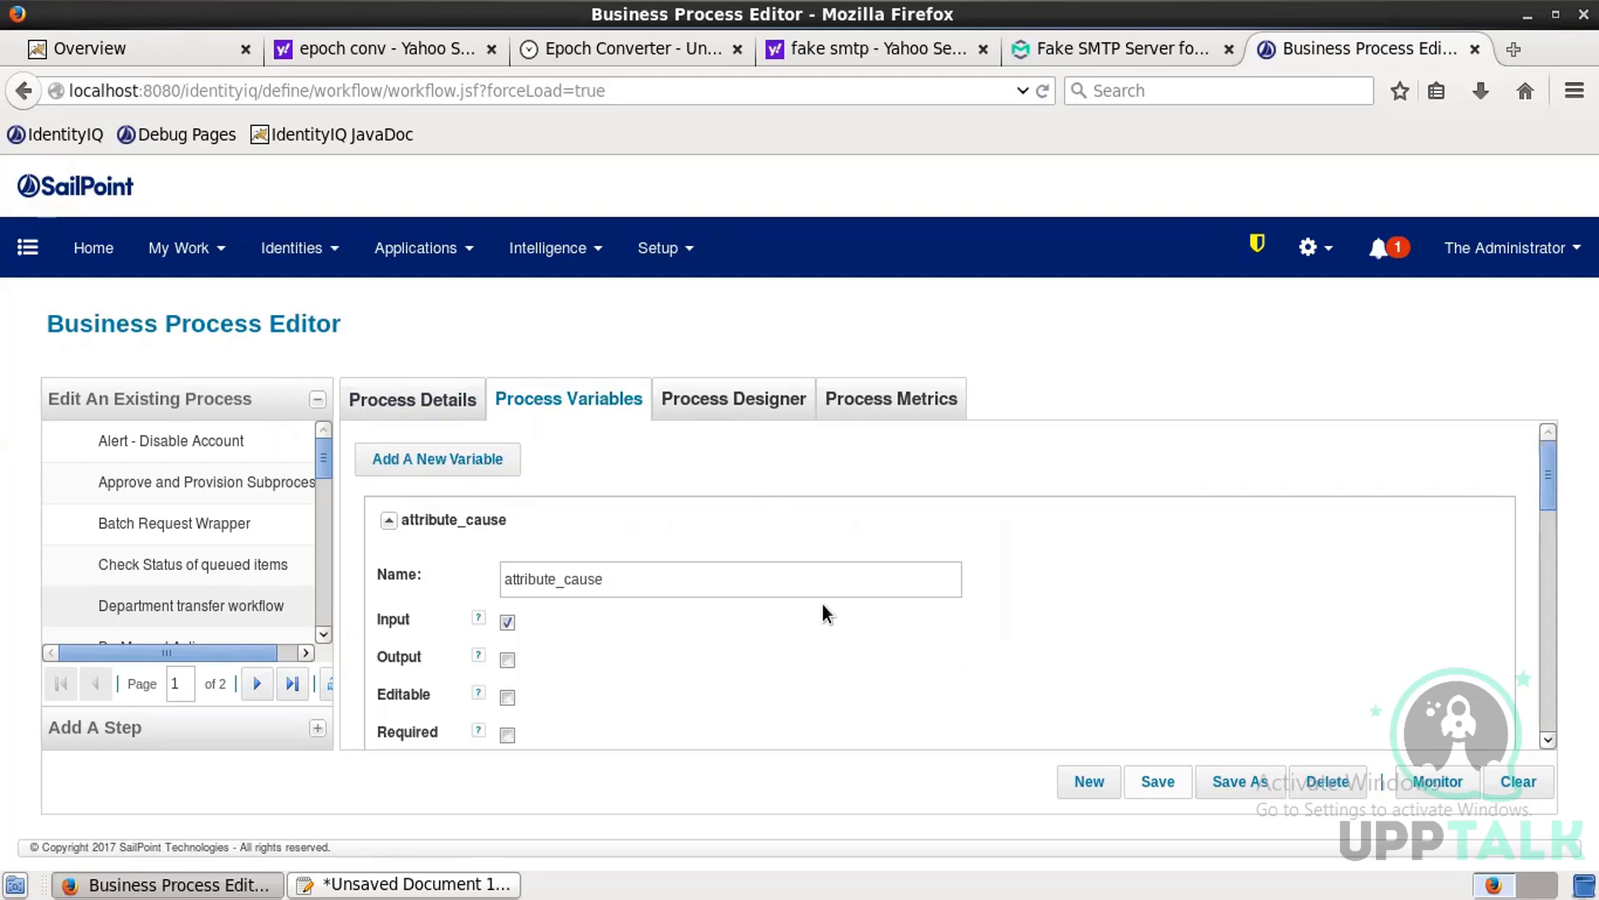
In the process designer, add a Start step and a Stop step, placing Stop well to the right of Start
left_click(723, 408)
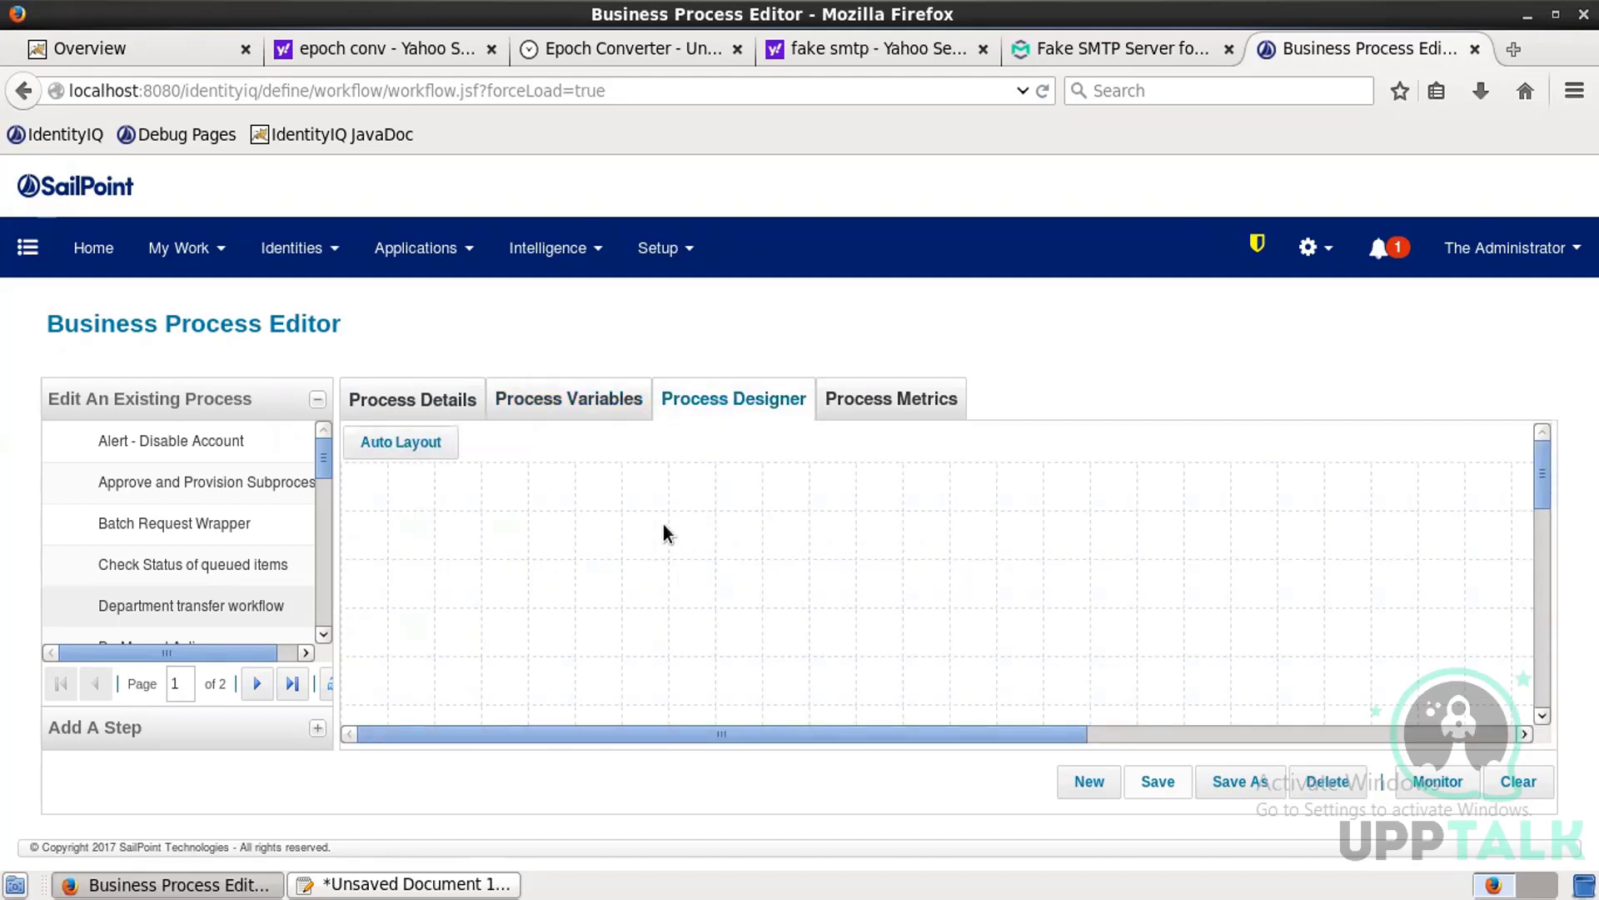
left_click(121, 727)
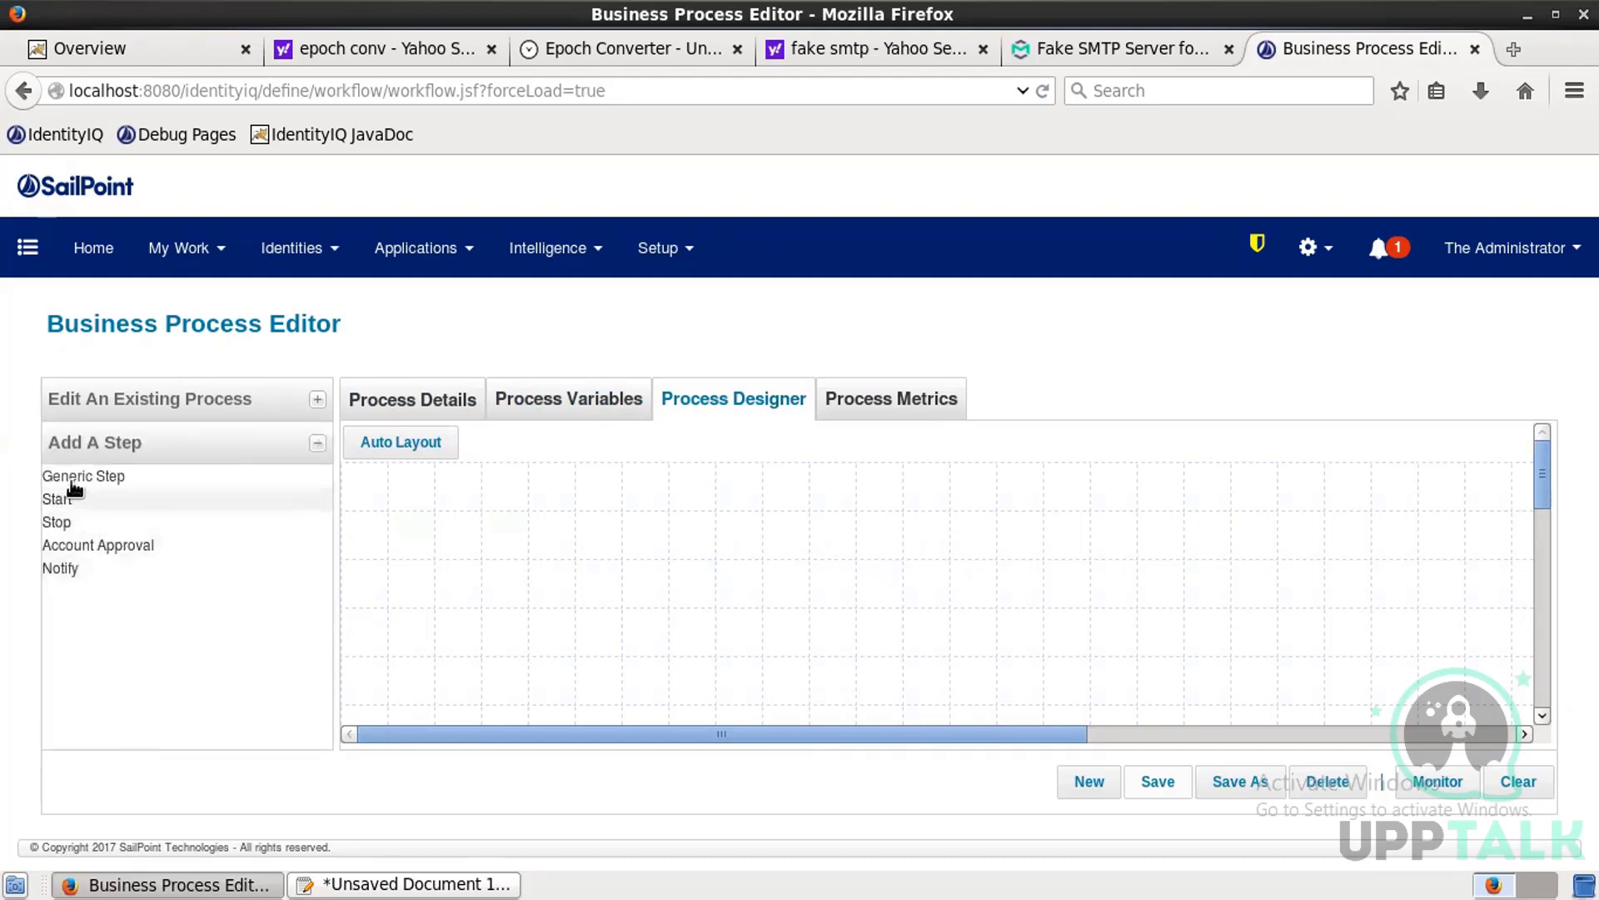
double_click(86, 498)
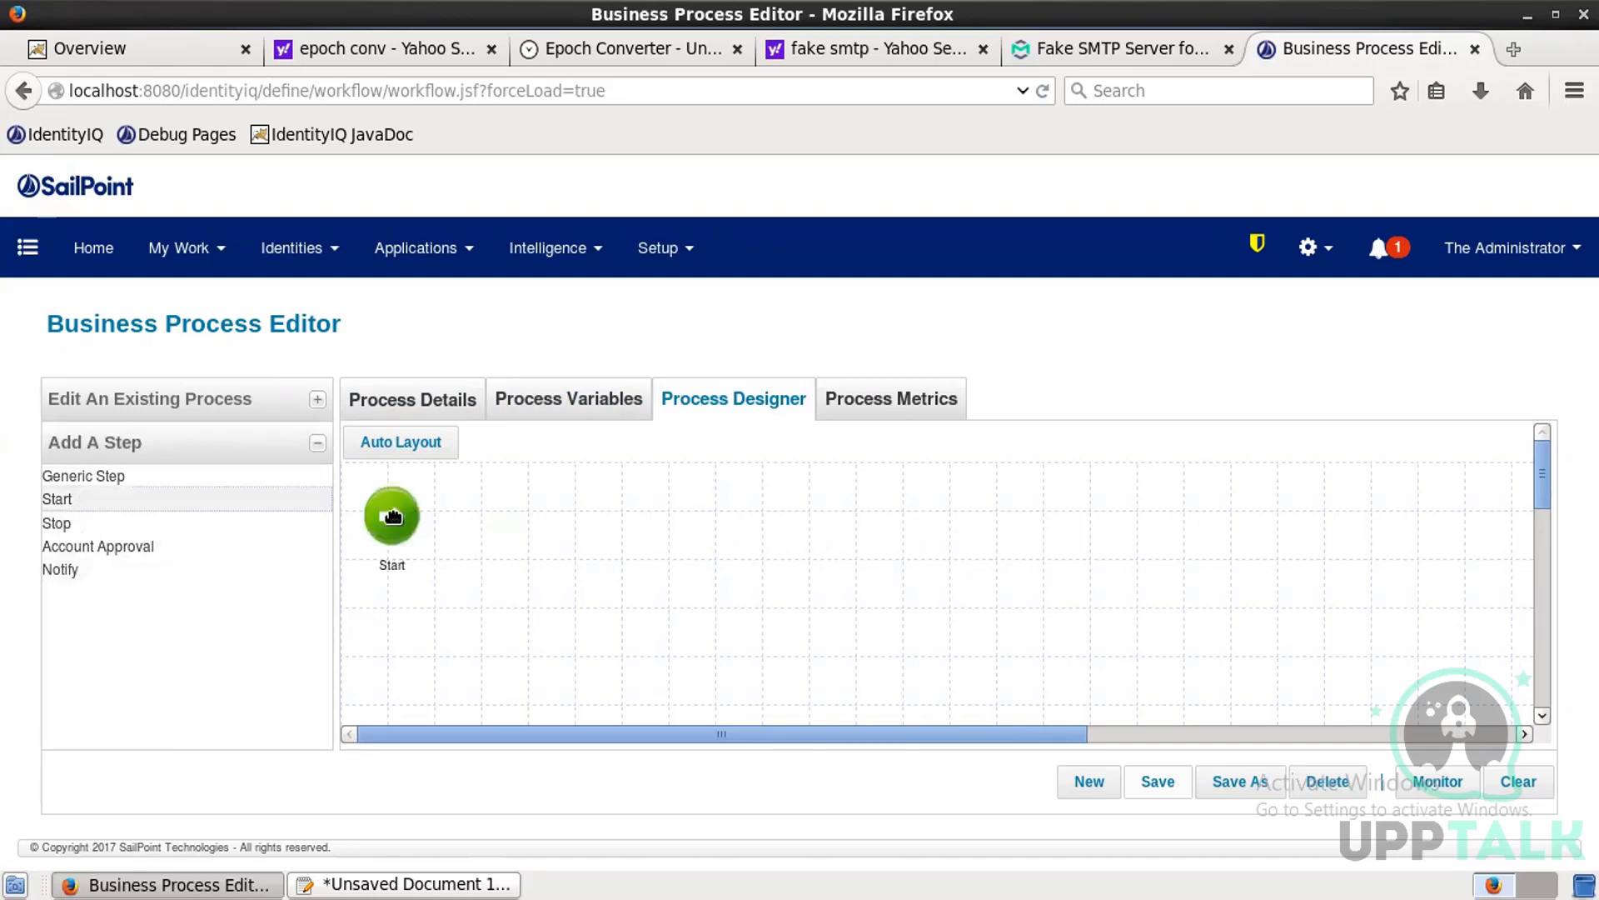
double_click(48, 522)
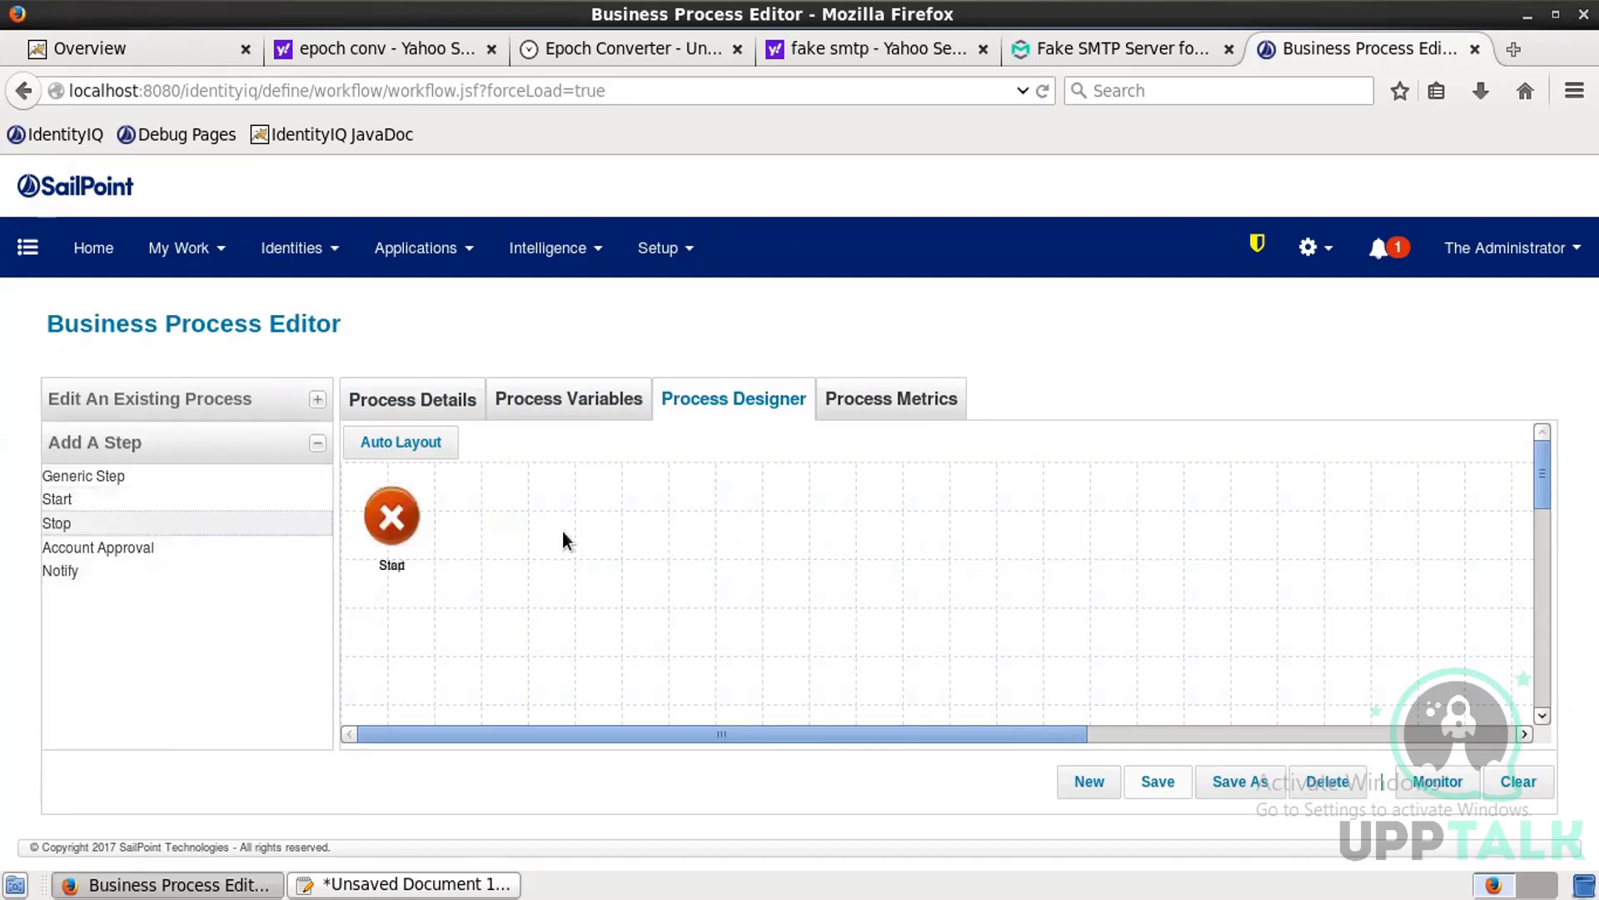
left_click_drag(391, 517, 1281, 534)
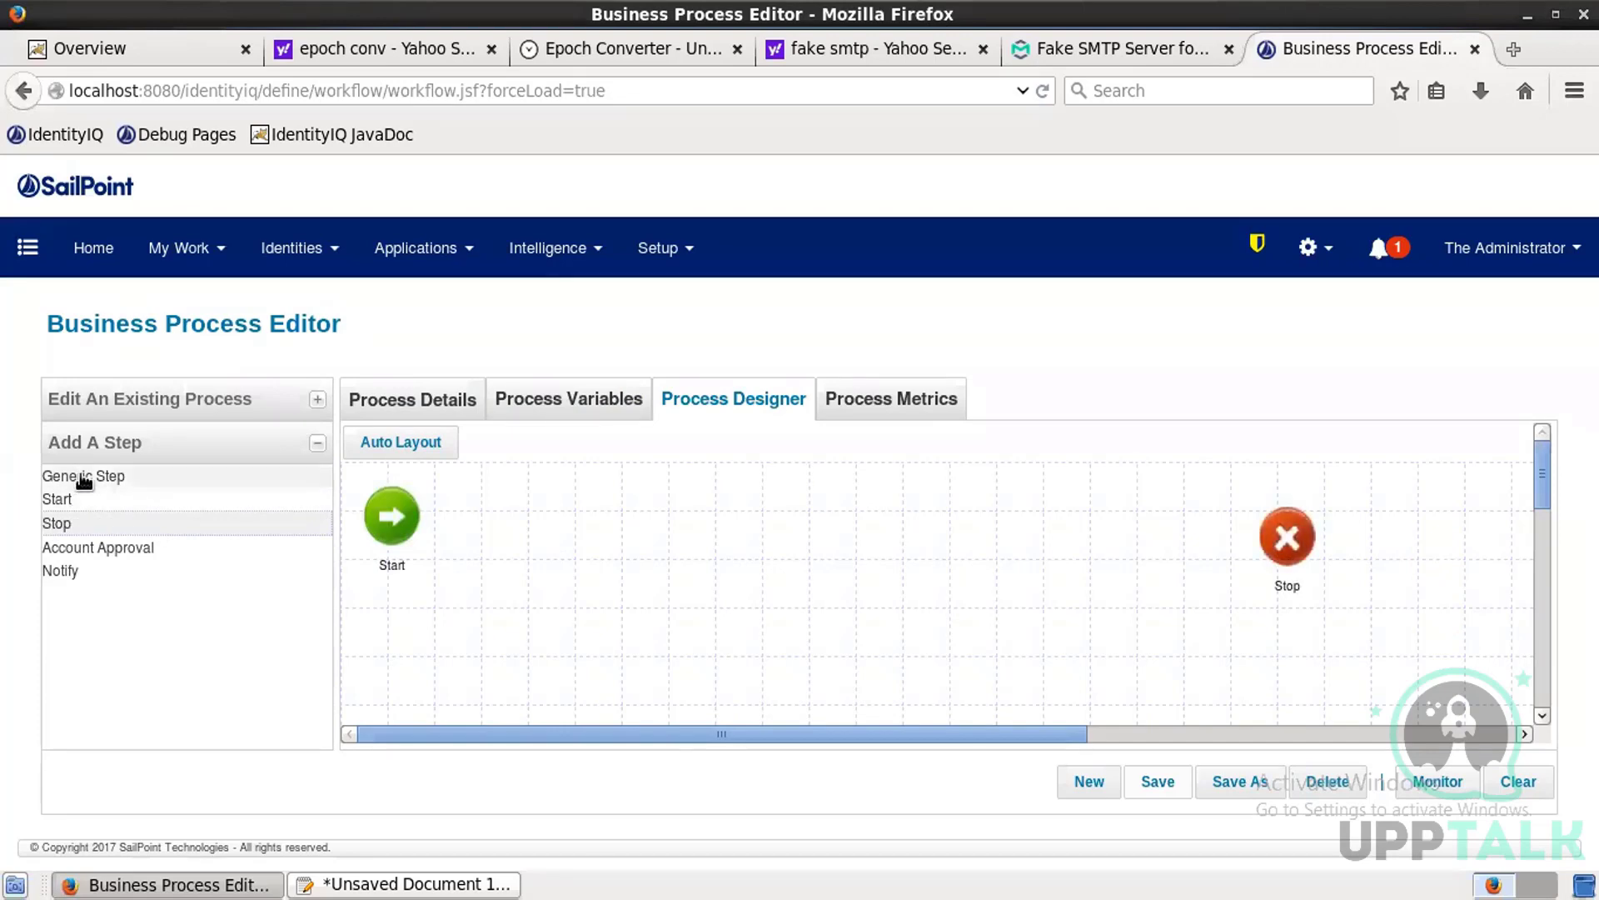
Add two Generic Steps to the process diagram, one just right of Start and the other just left of Stop
double_click(83, 478)
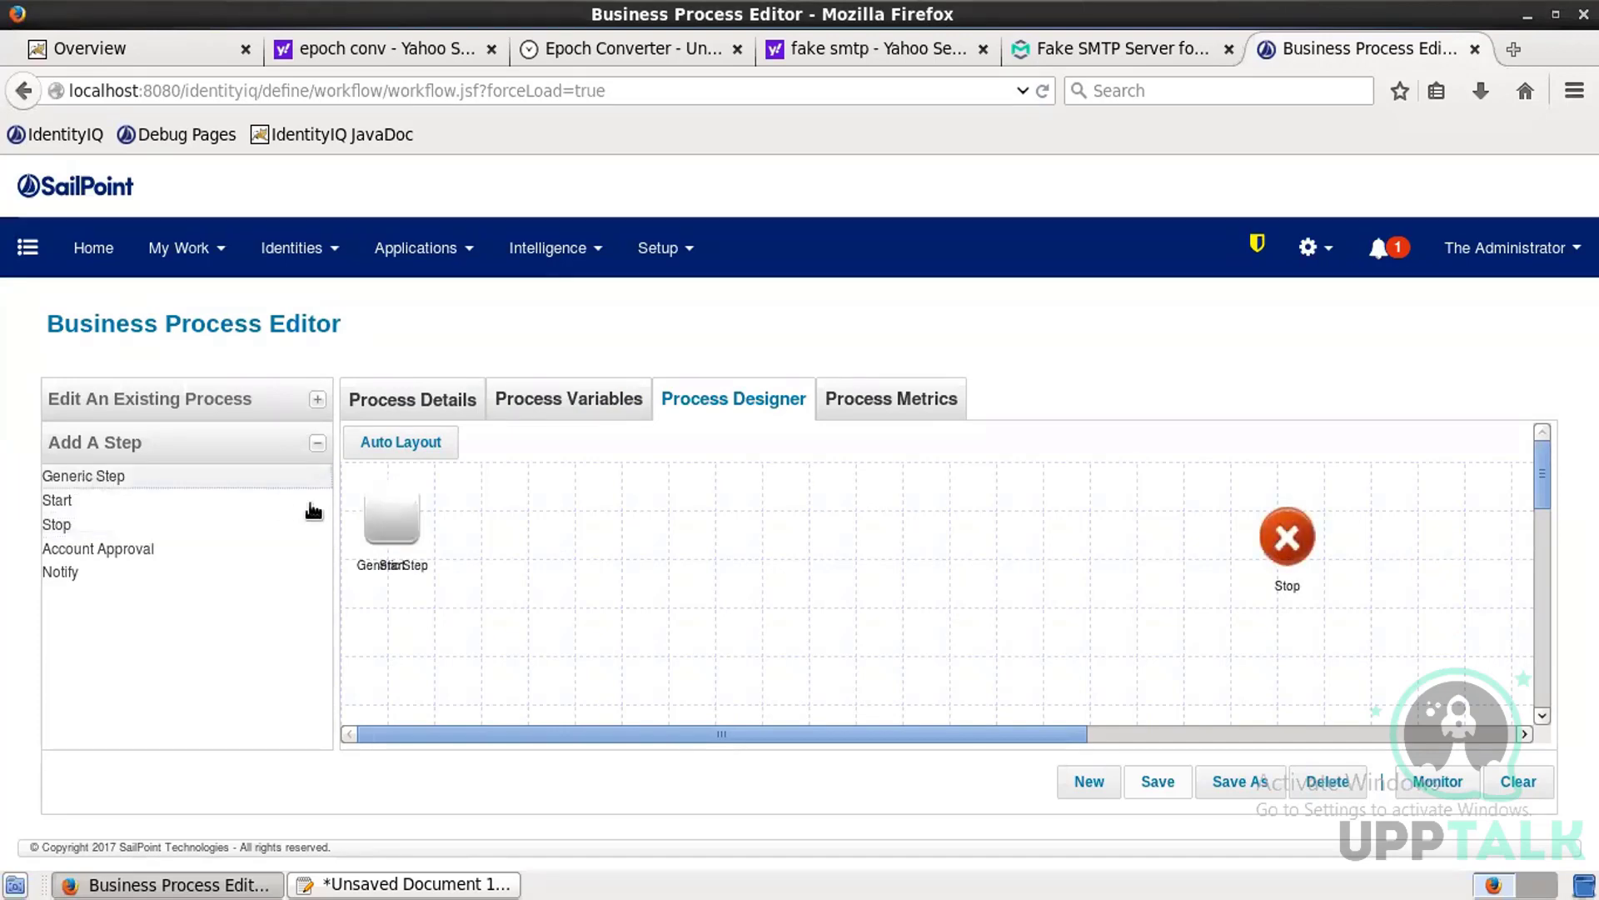
left_click_drag(382, 502, 524, 520)
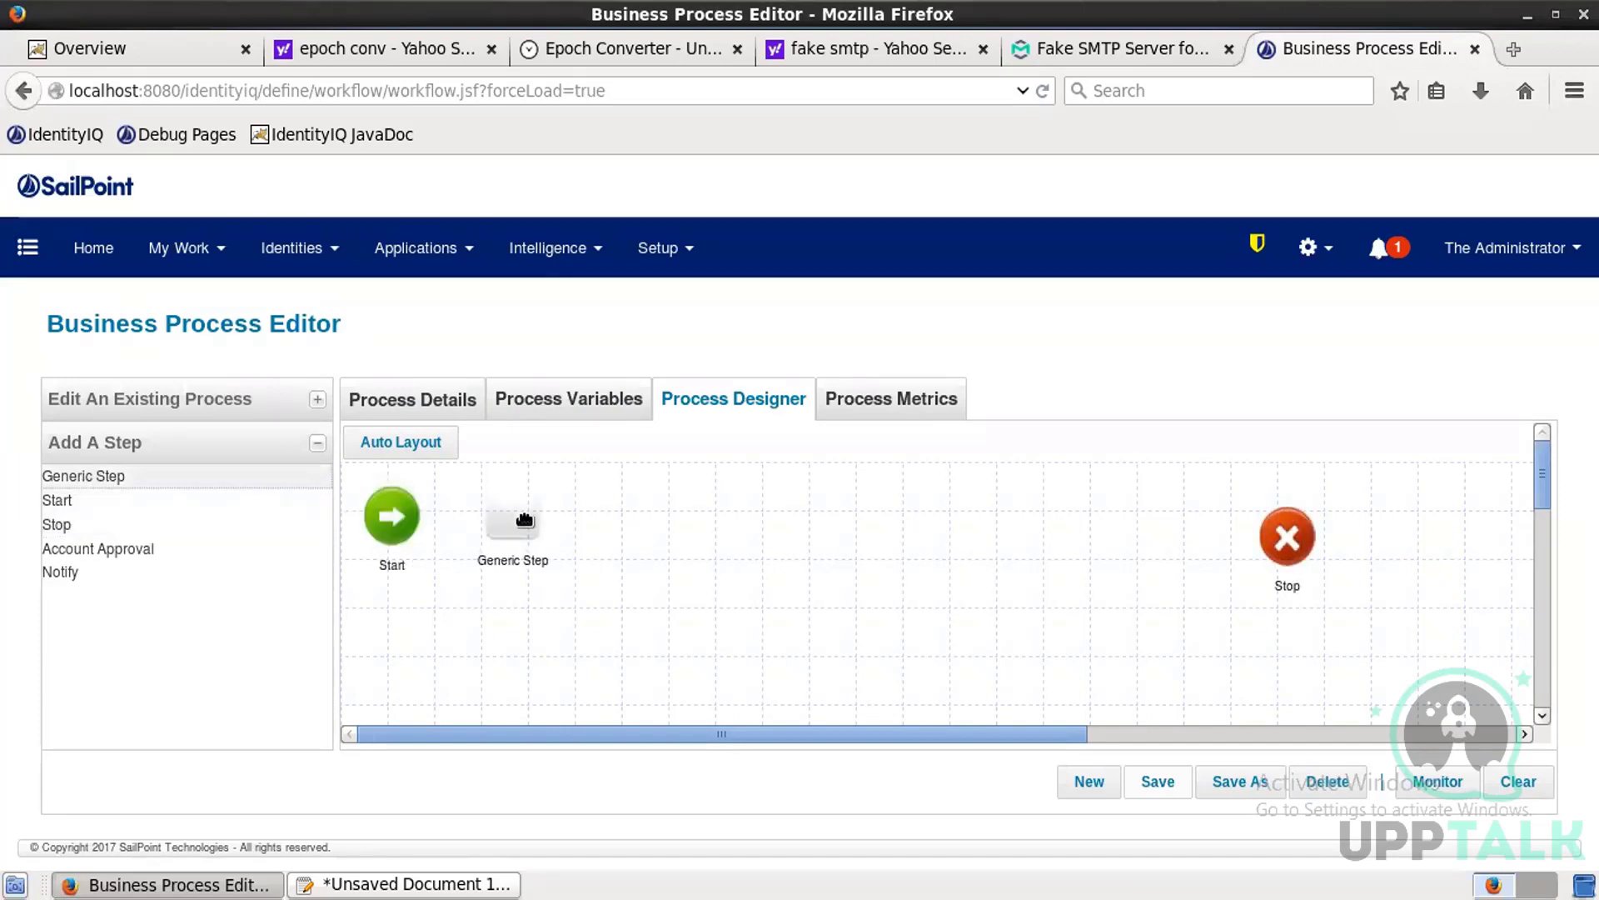
left_click_drag(107, 476, 1109, 517)
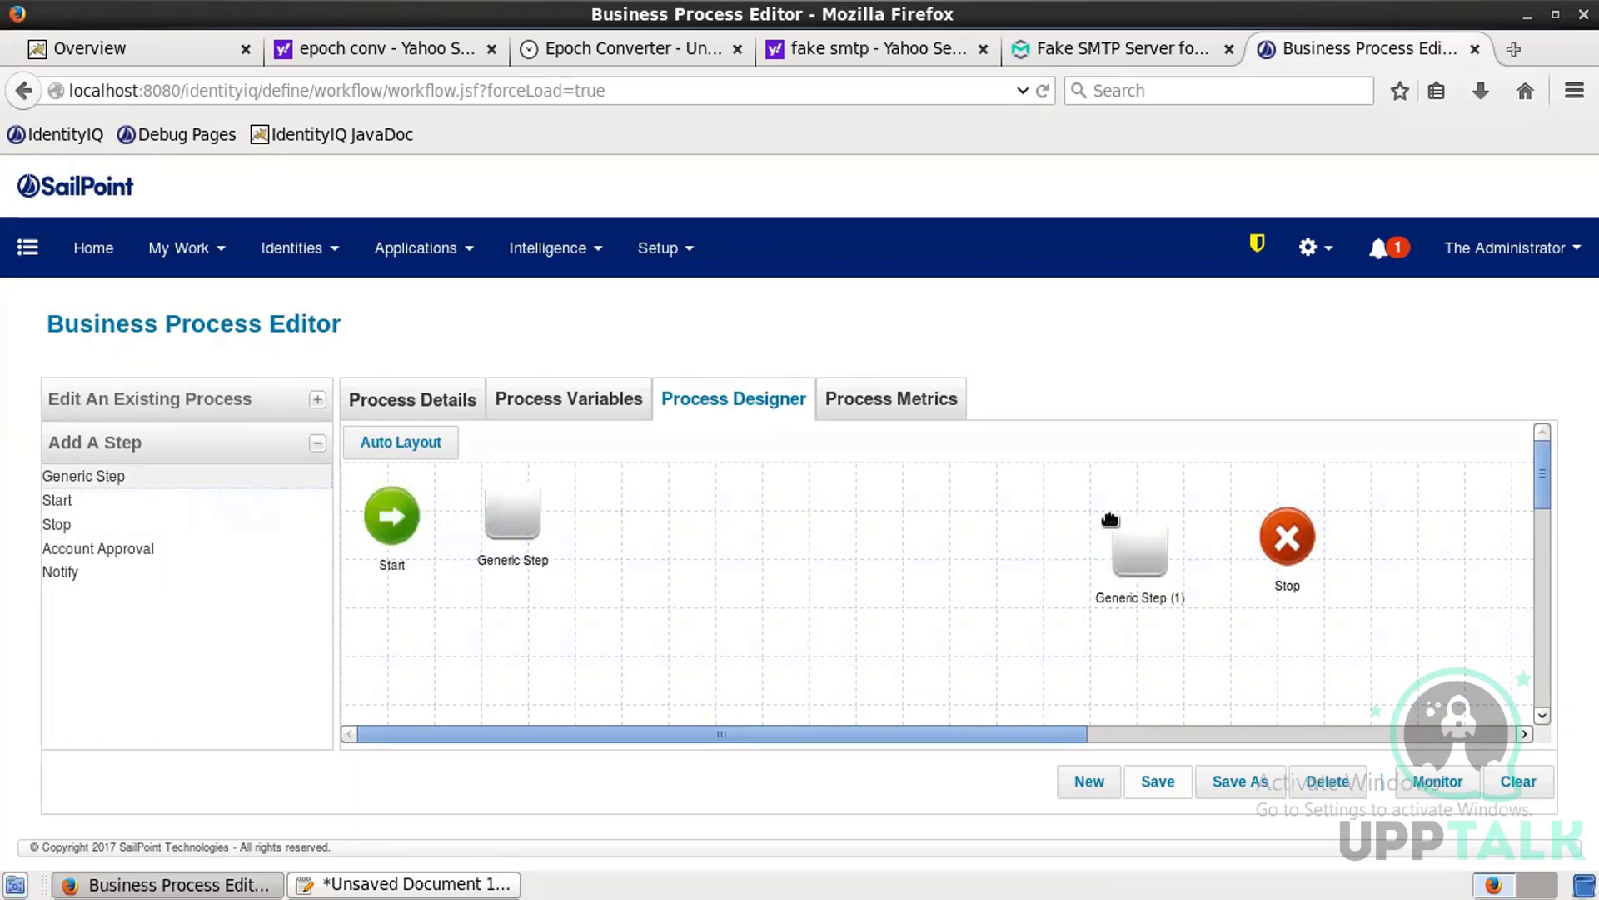
Add a third Generic Step below and between the other two, and connect Start, Generic Step, Generic Step (1) and Stop in sequence
double_click(100, 476)
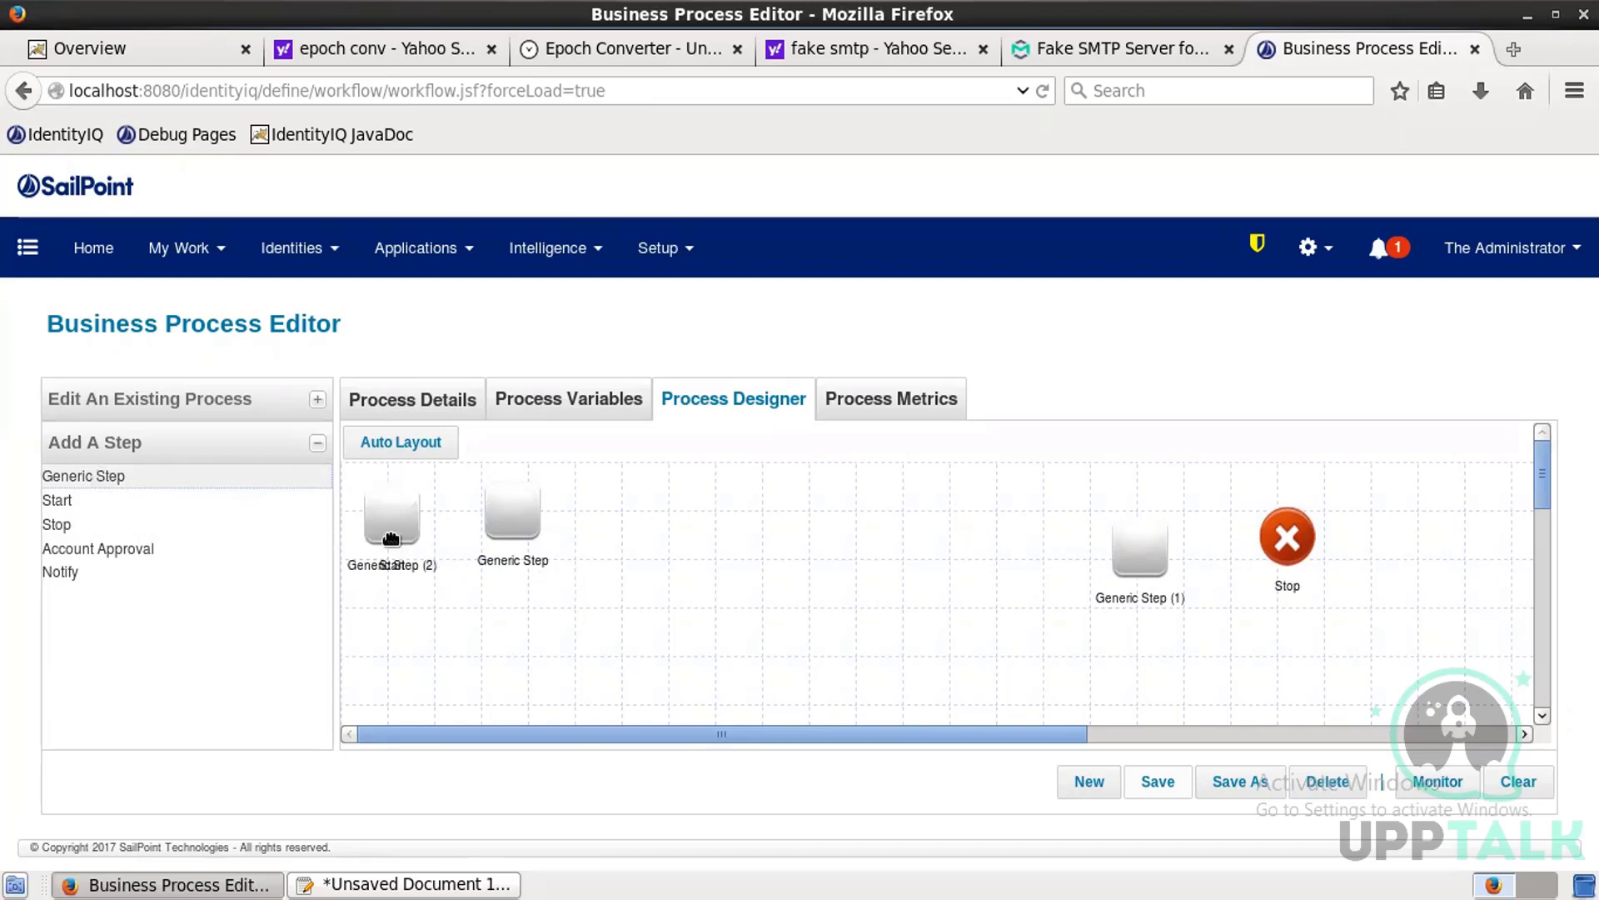
left_click_drag(429, 521, 864, 672)
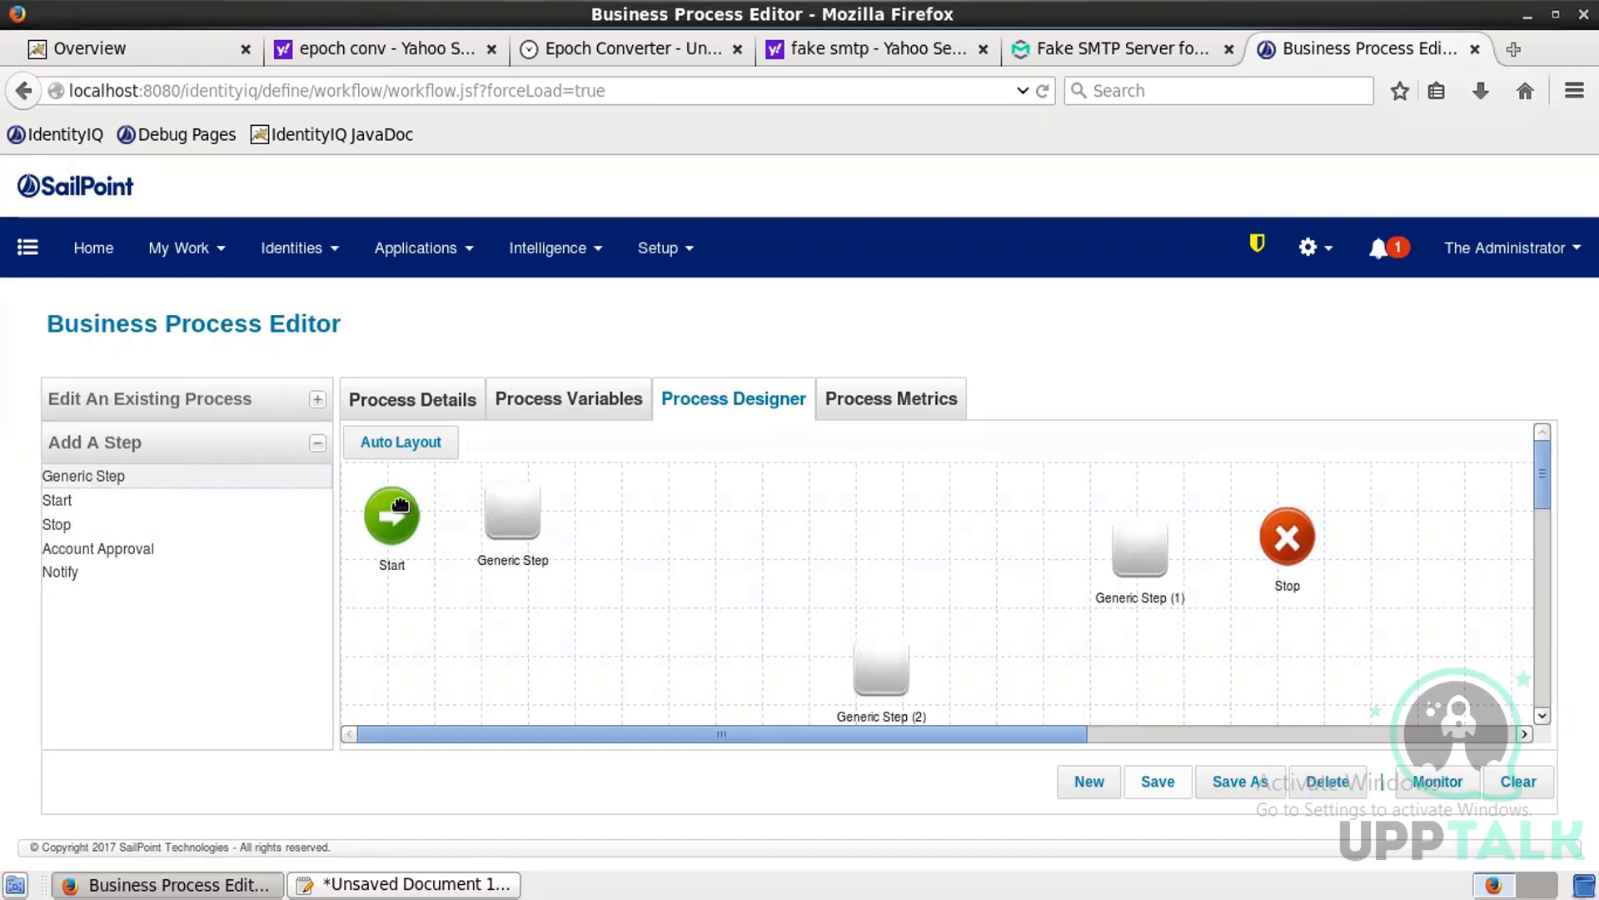
left_click_drag(406, 515, 511, 514)
left_click_drag(531, 504, 1287, 546)
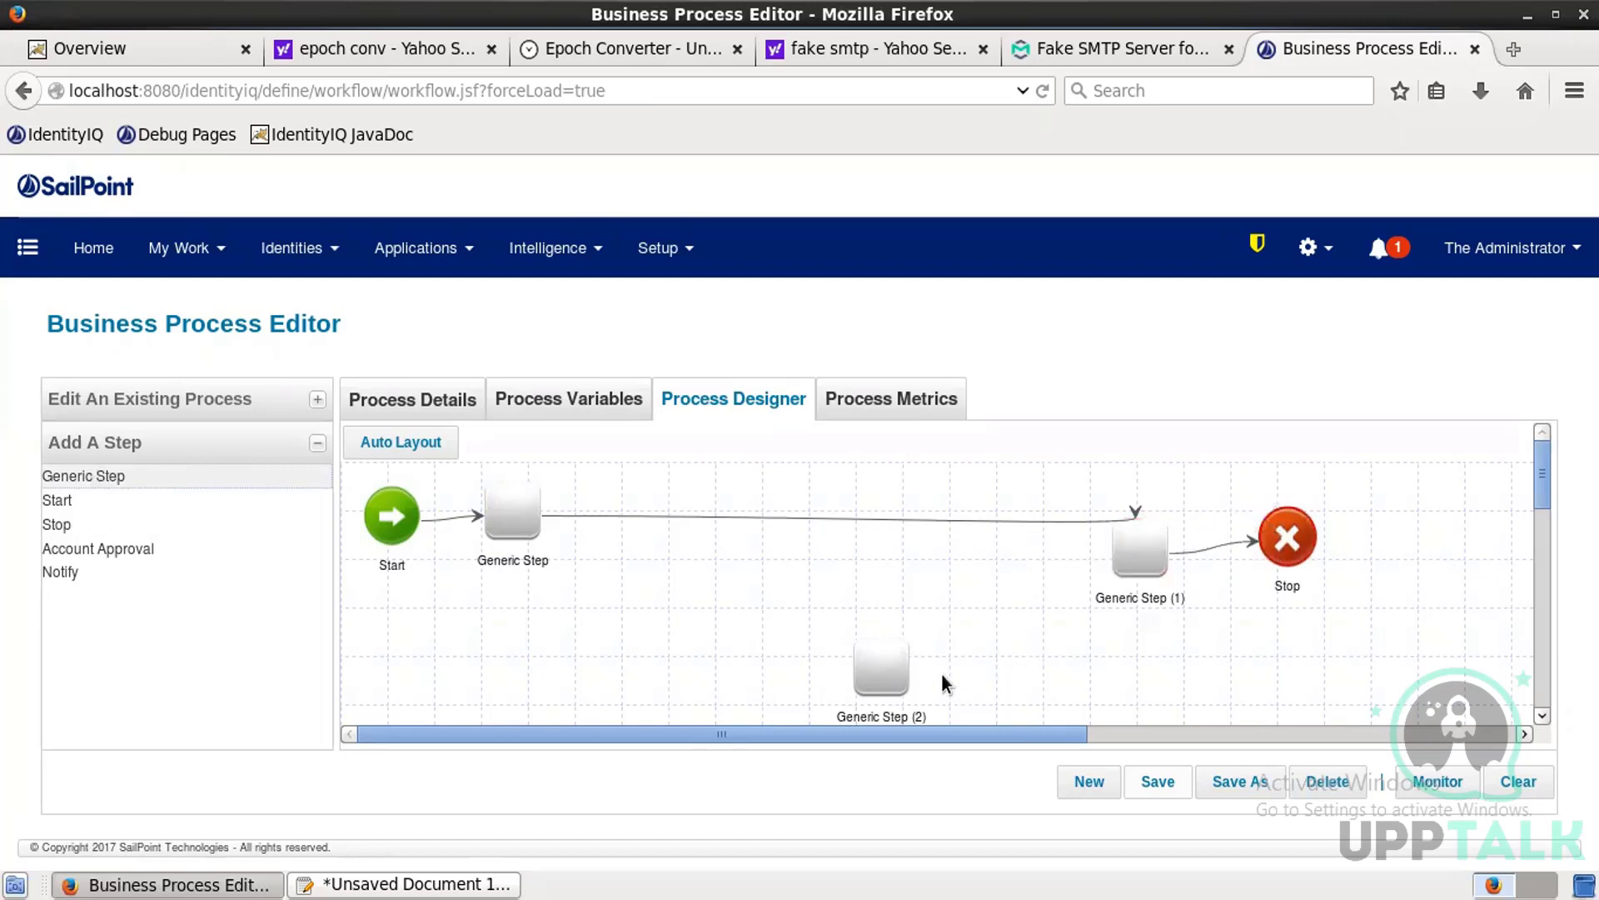
Add transitions from Generic Step to Generic Step (2) and from Generic Step (2) to Generic Step (1), moving Generic Step (1) and Stop further right
left_click_drag(882, 668, 1125, 552)
left_click_drag(1270, 537, 1471, 537)
left_click_drag(1140, 543, 1260, 527)
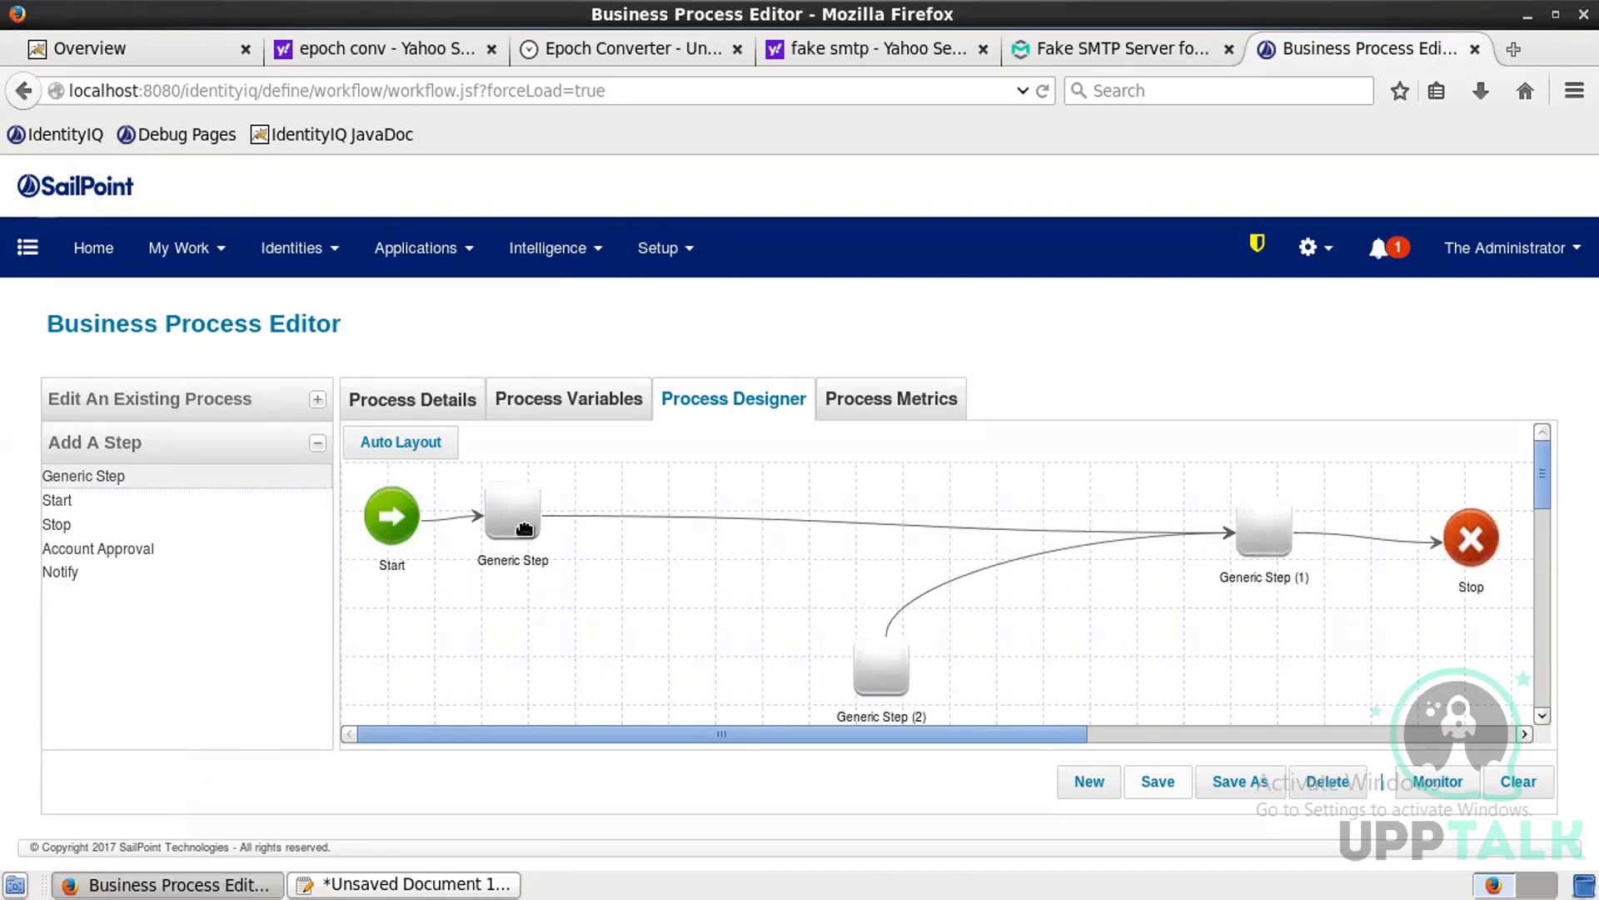
mouse_move(529, 518)
left_mouse_down()
mouse_move(829, 684)
mouse_move(858, 659)
mouse_move(869, 671)
left_mouse_up()
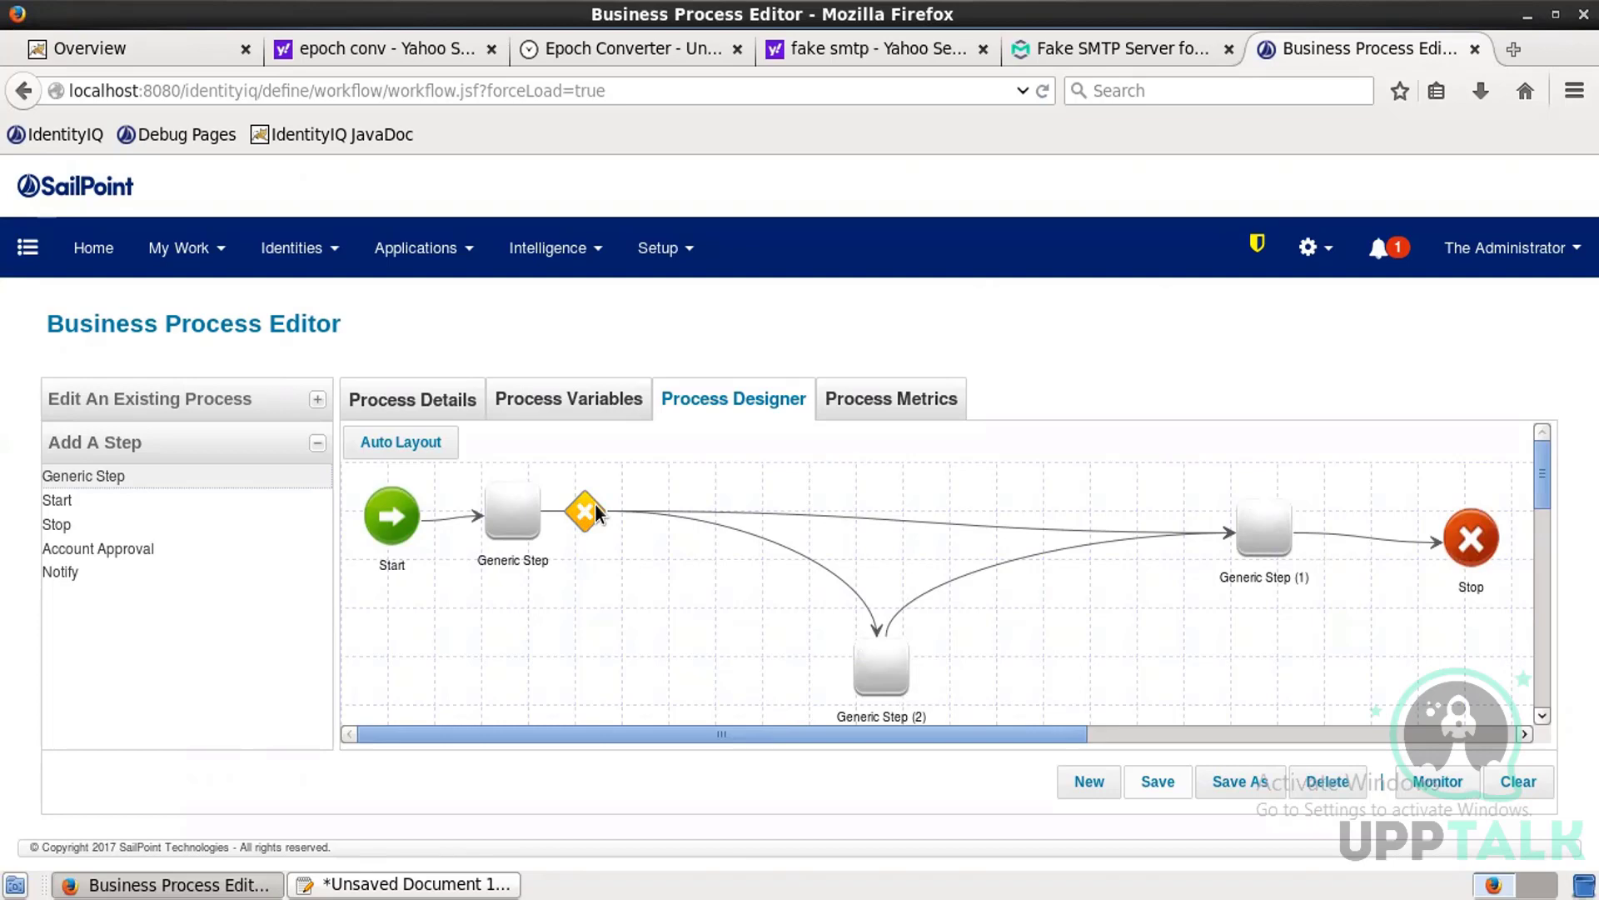
Edit the Generic Step after Start, renaming it Debug Step and choosing Script as its action
right_click(508, 514)
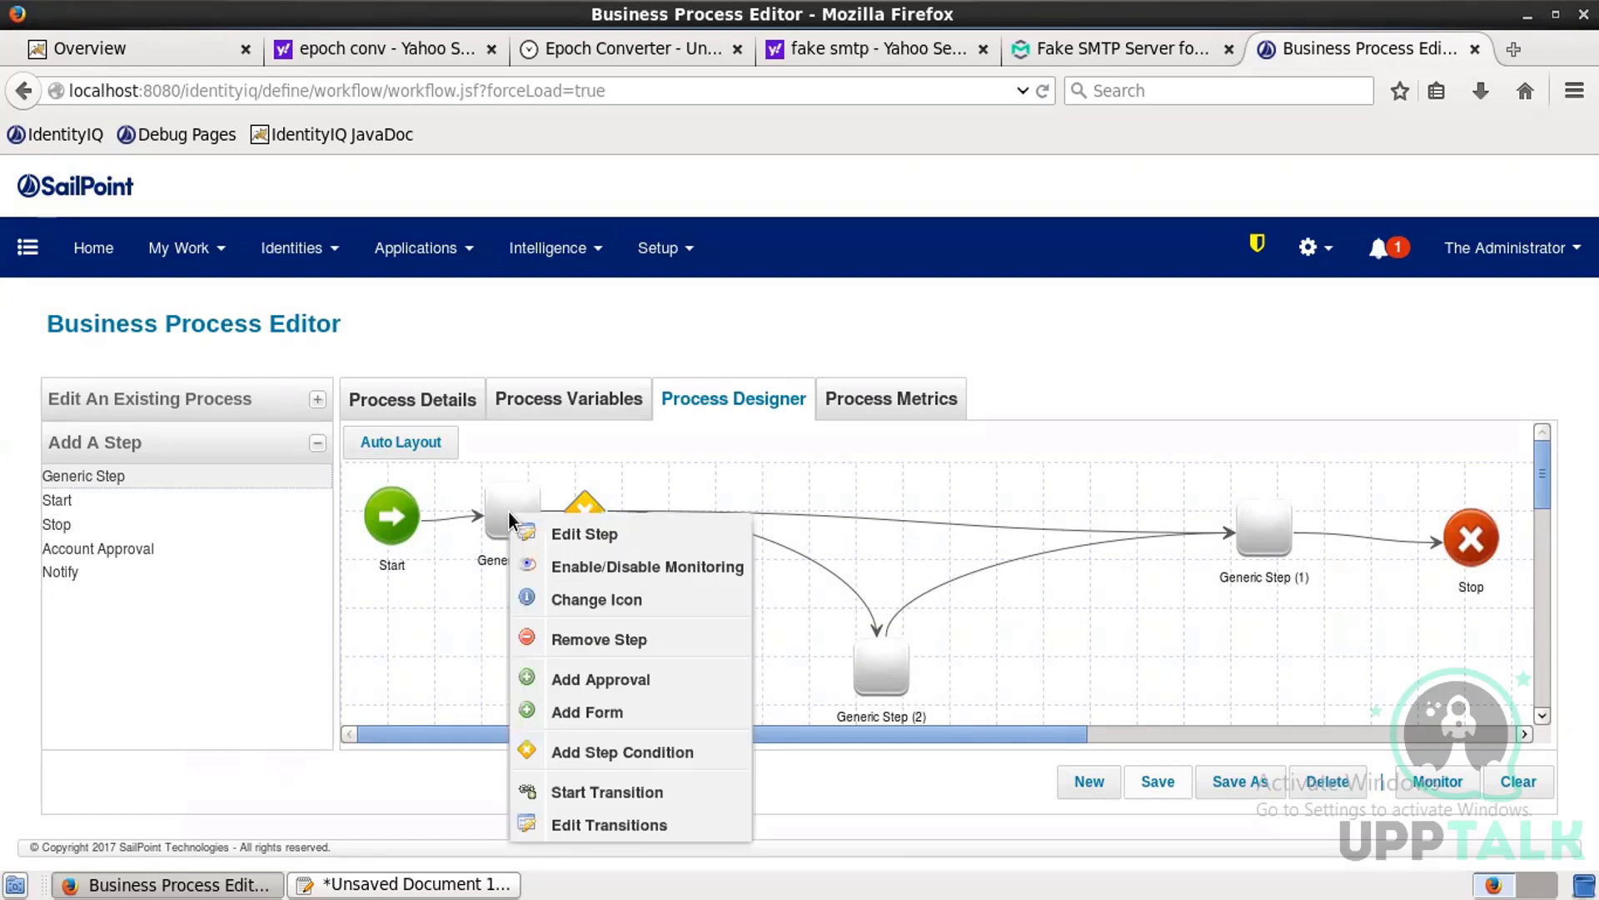
left_click(583, 535)
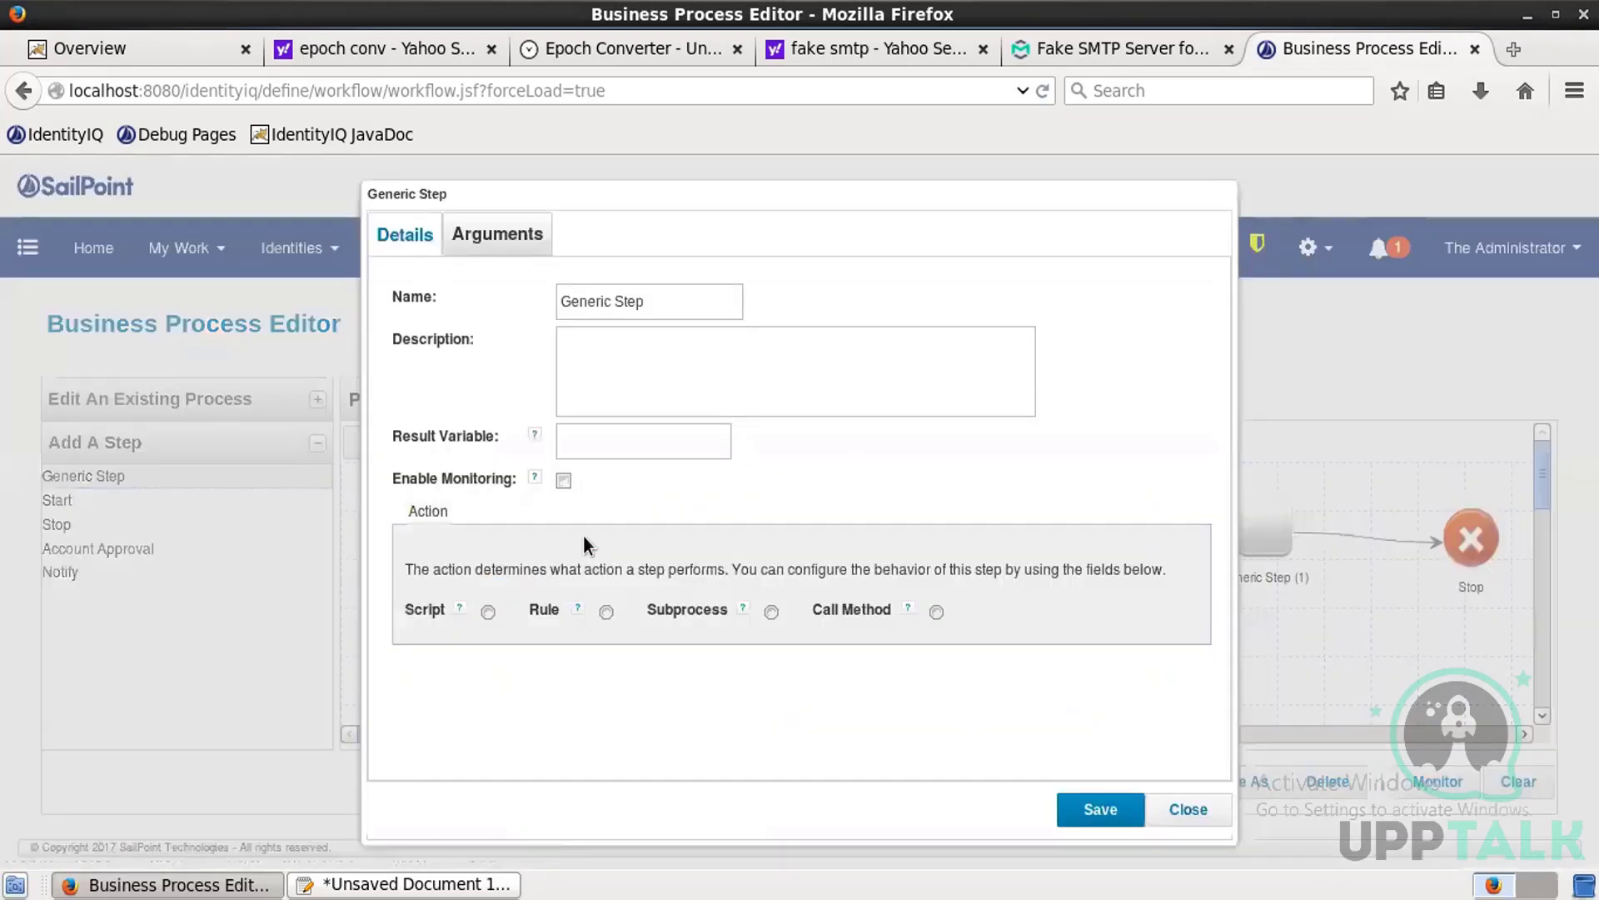
double_click(608, 300)
type("Debug")
left_click(488, 613)
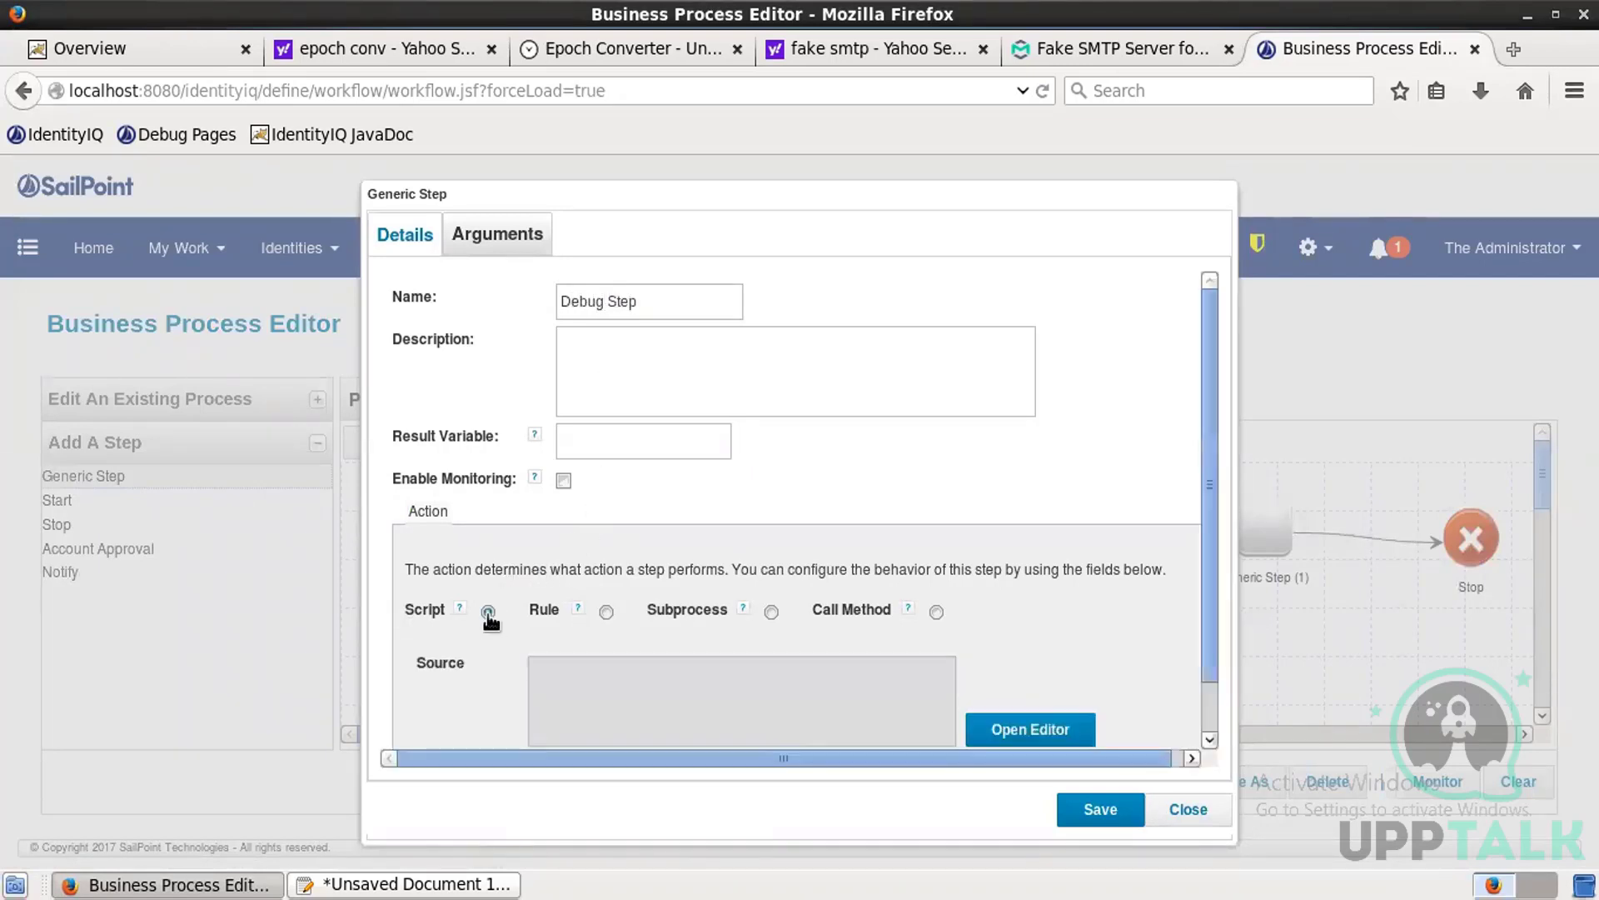
Open the action's script editor, then copy all text of Workflow_Debug Step Script.txt from the home folder's ImplementerTraining/beanshell folder
left_click(1068, 728)
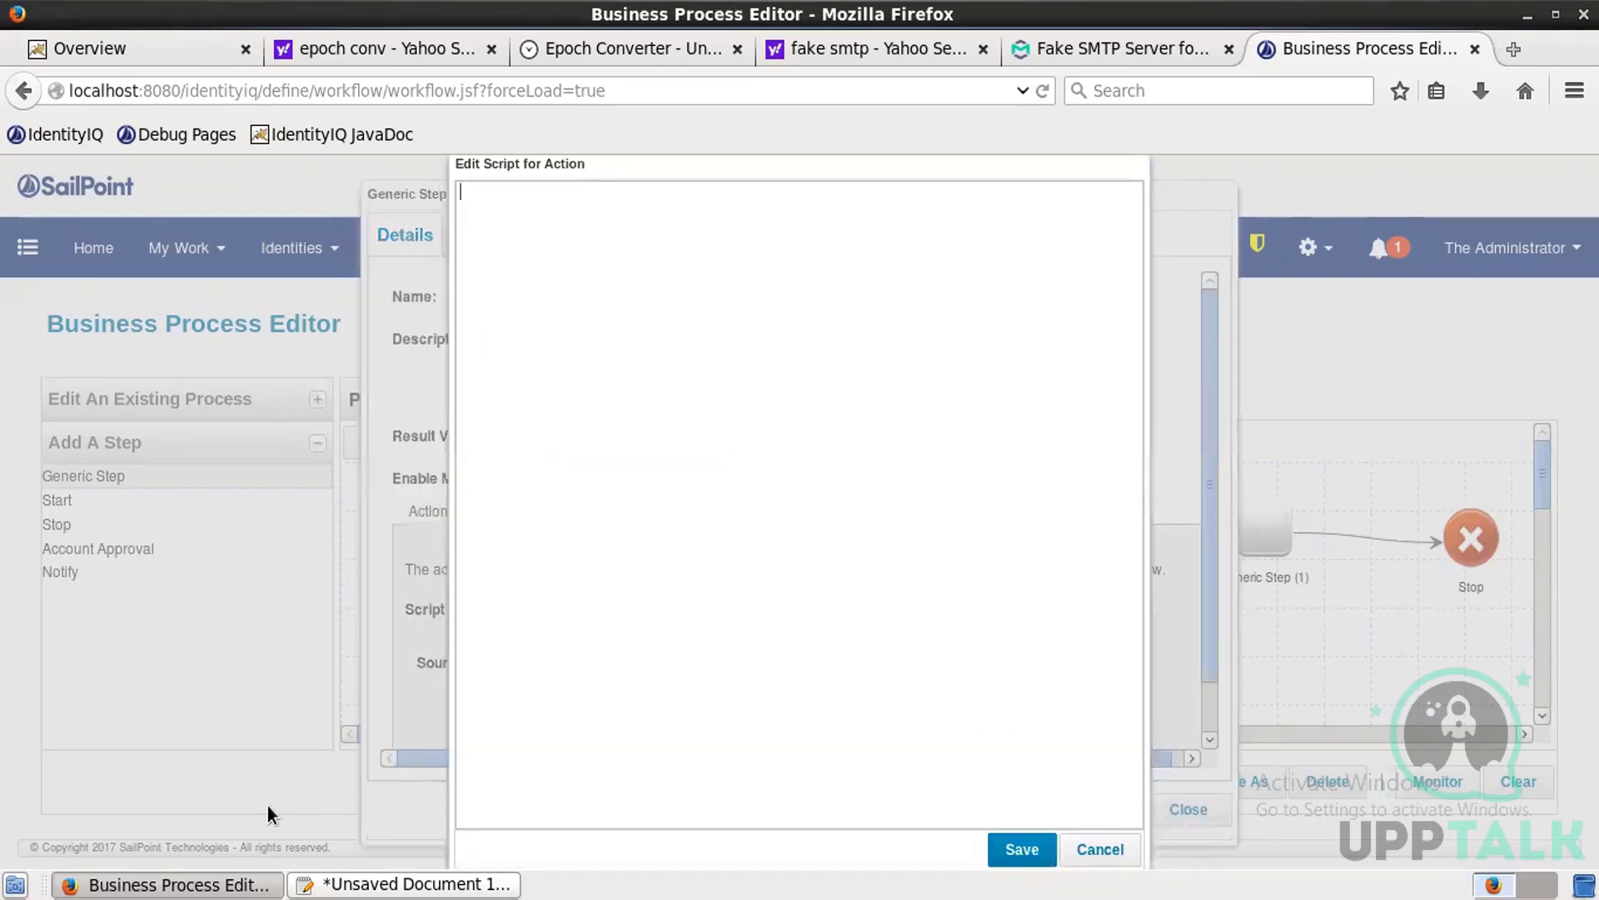
left_click(12, 883)
left_click(85, 145)
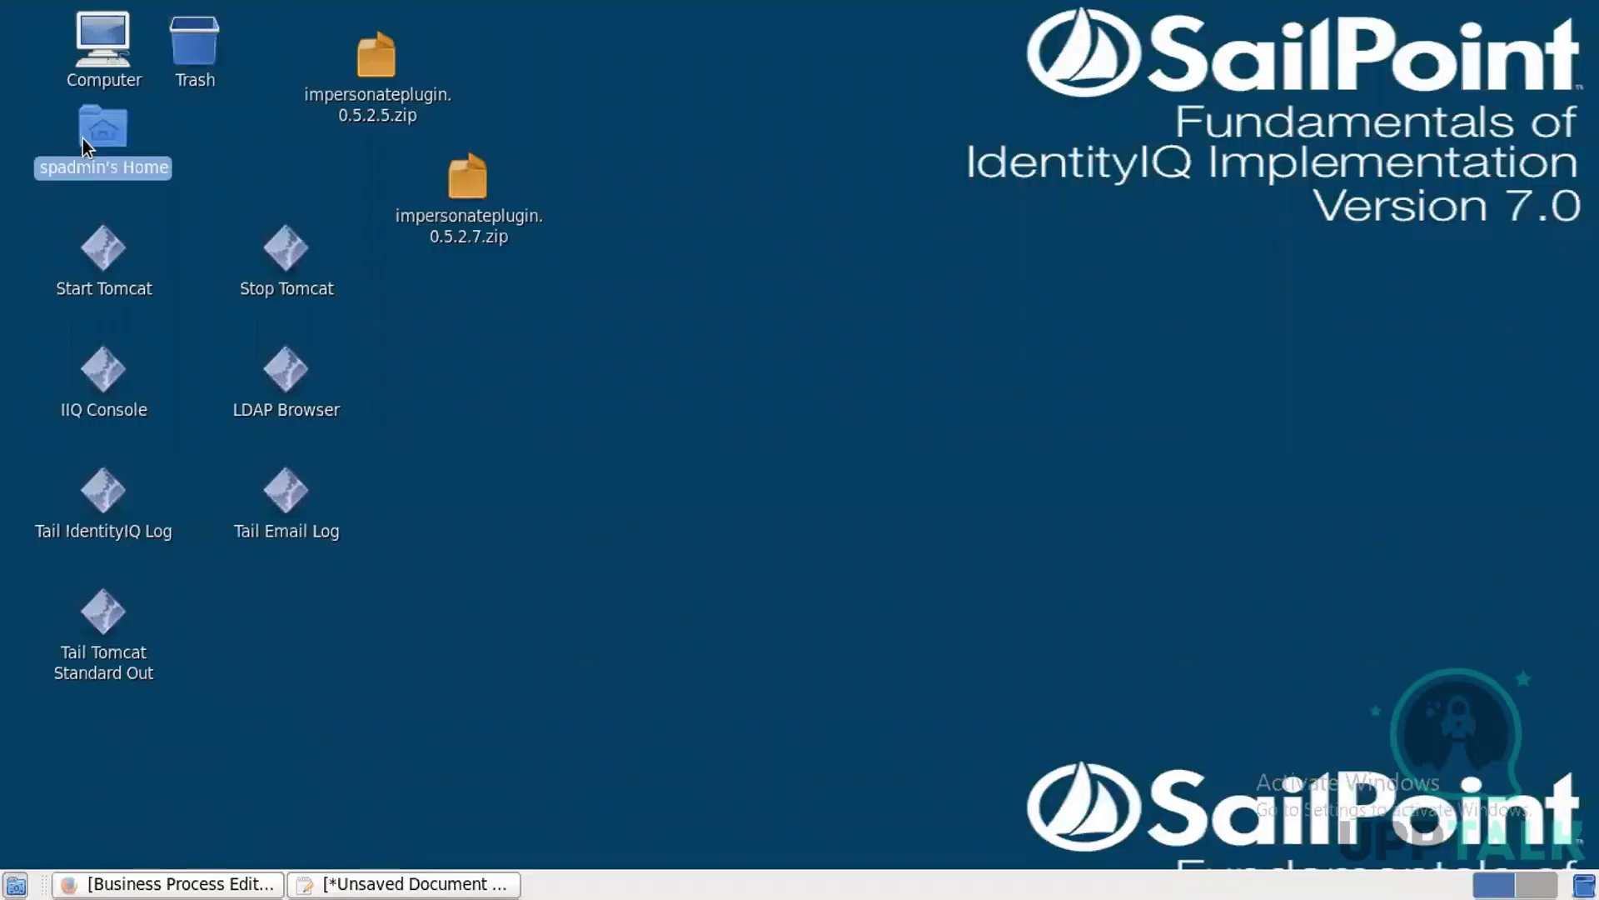
double_click(86, 143)
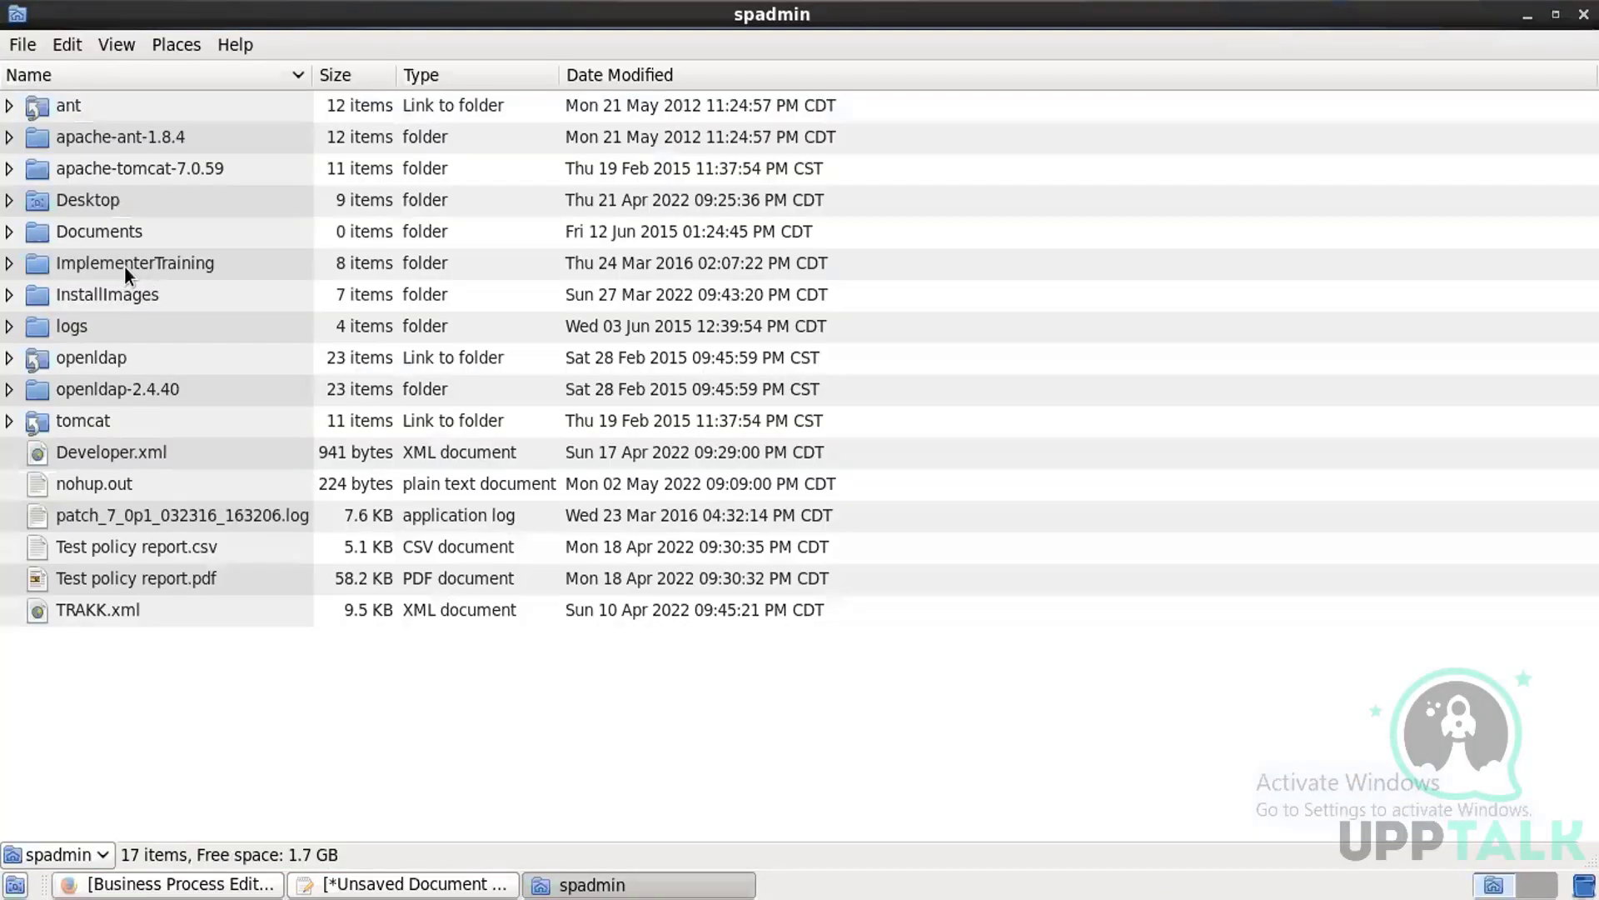
double_click(123, 266)
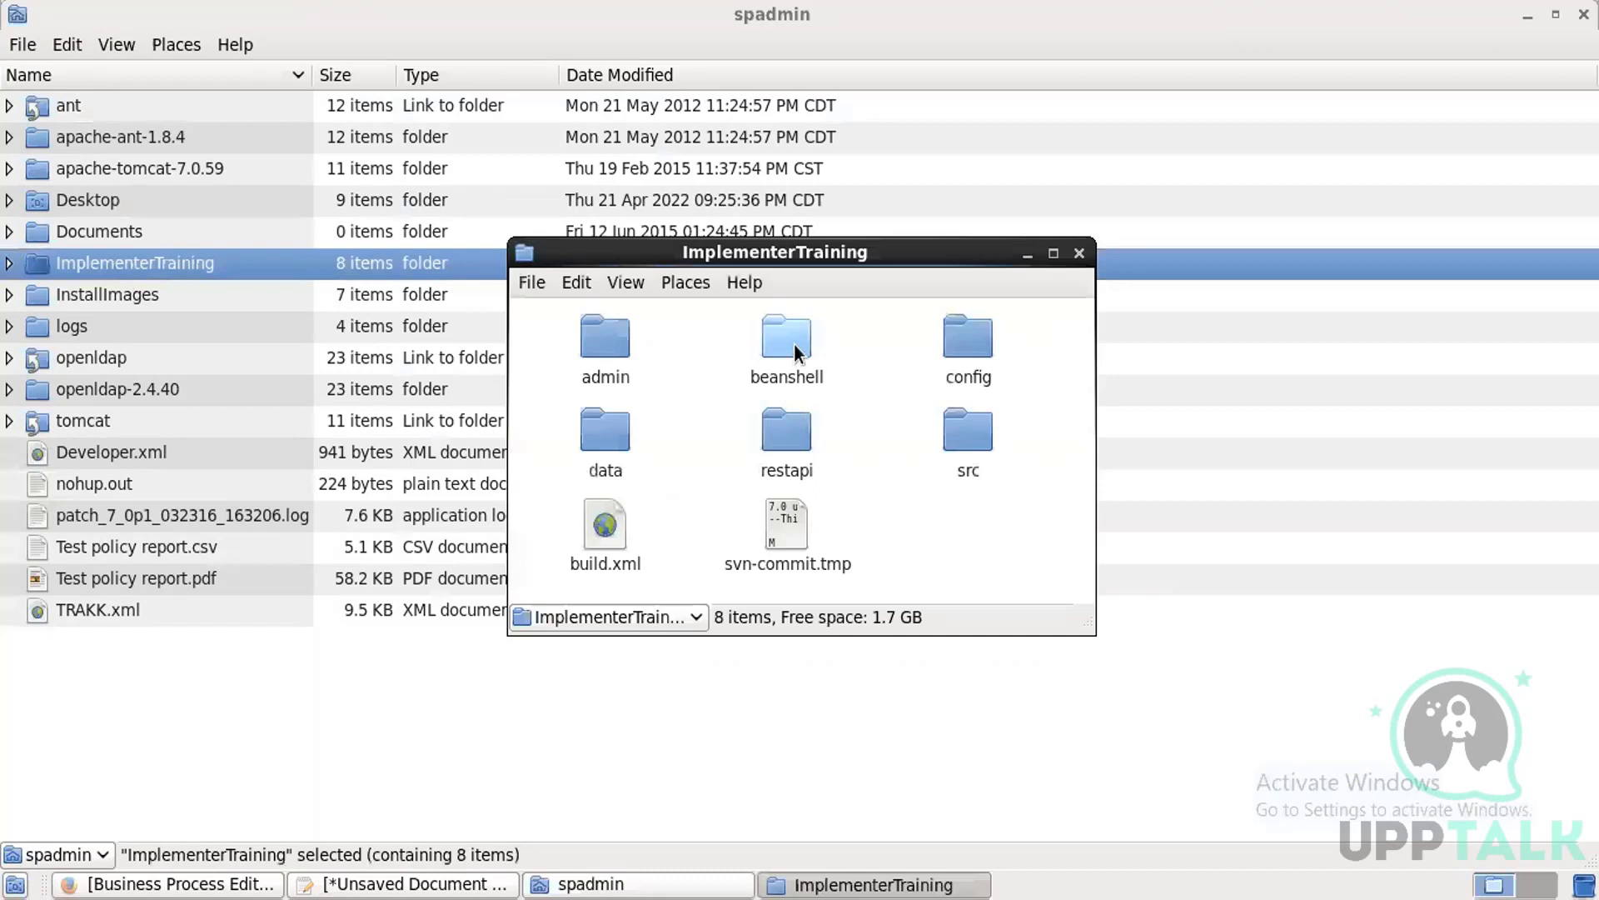
double_click(793, 343)
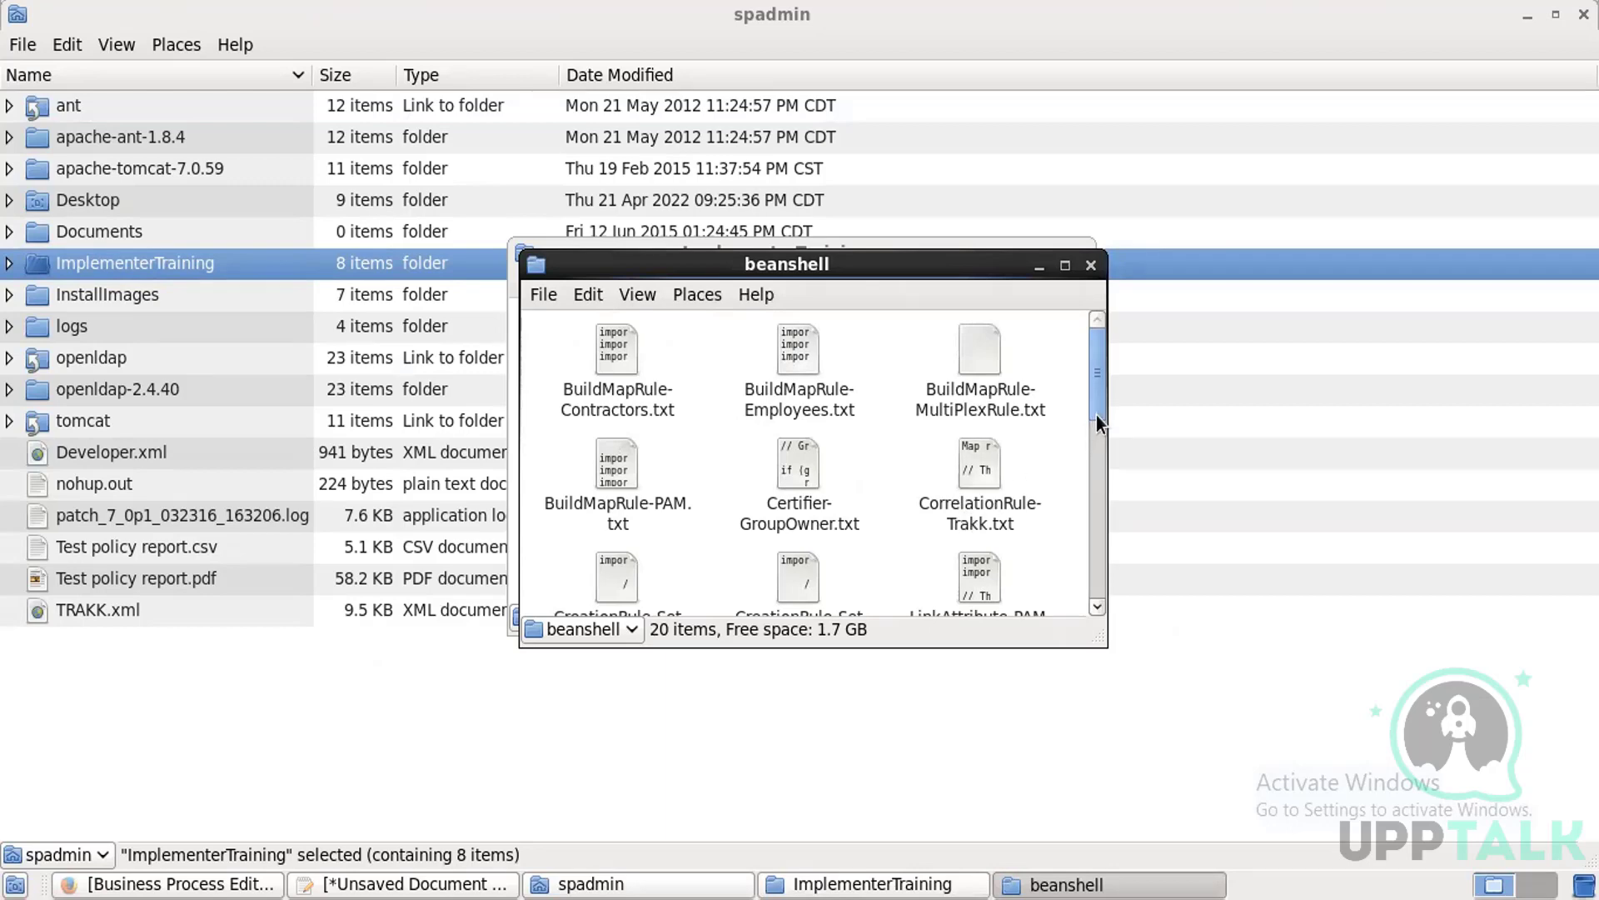
left_click_drag(1096, 415, 1097, 636)
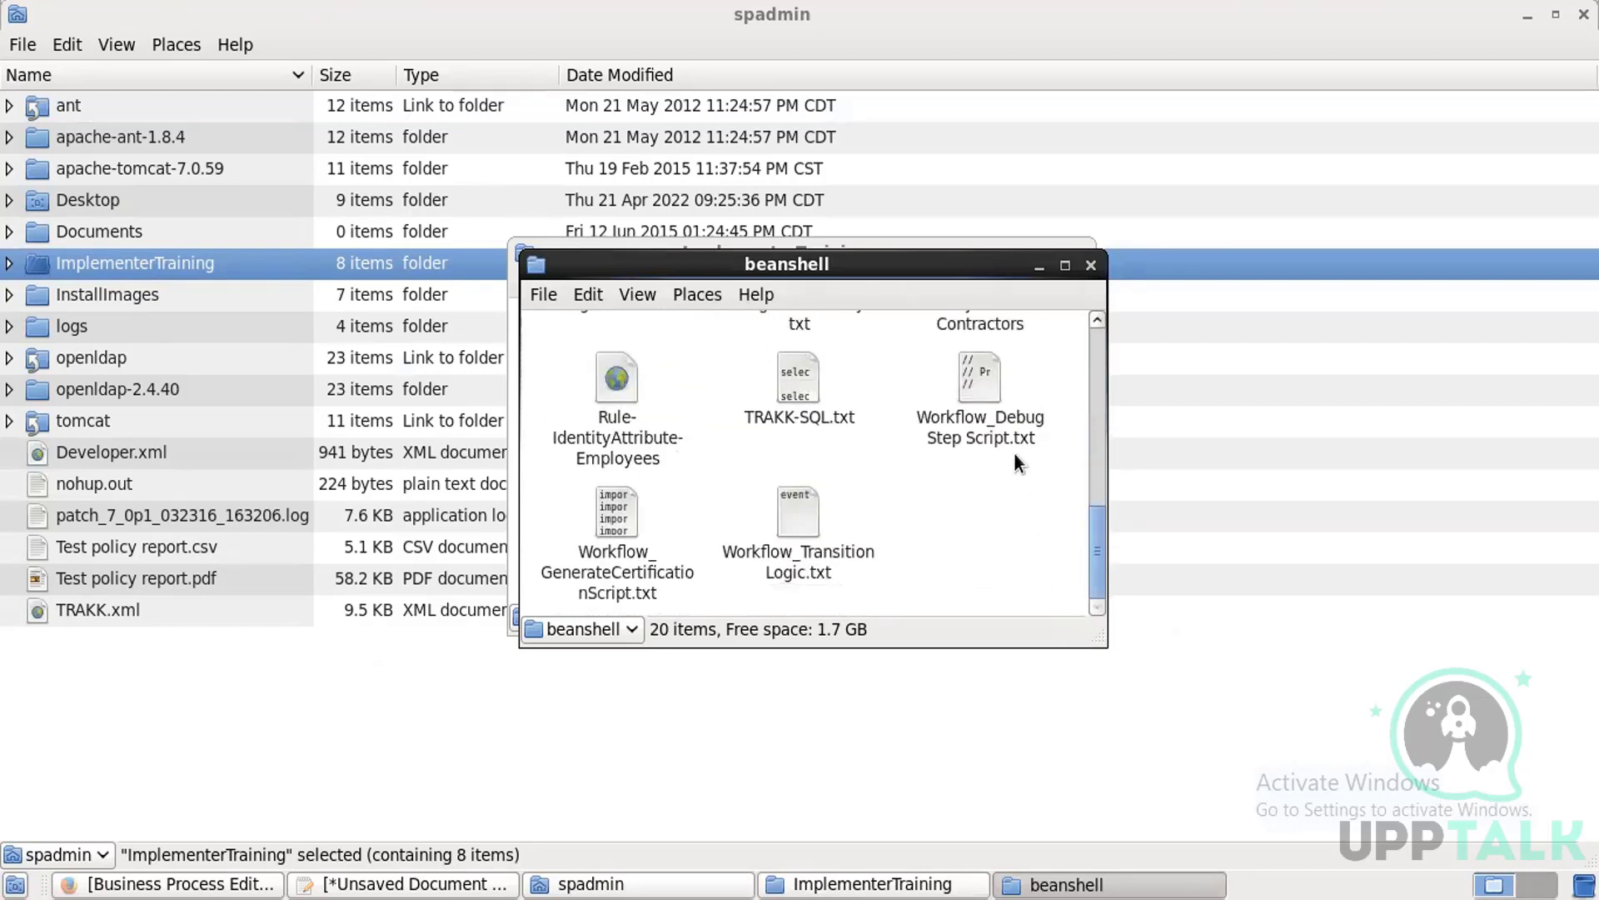
double_click(981, 381)
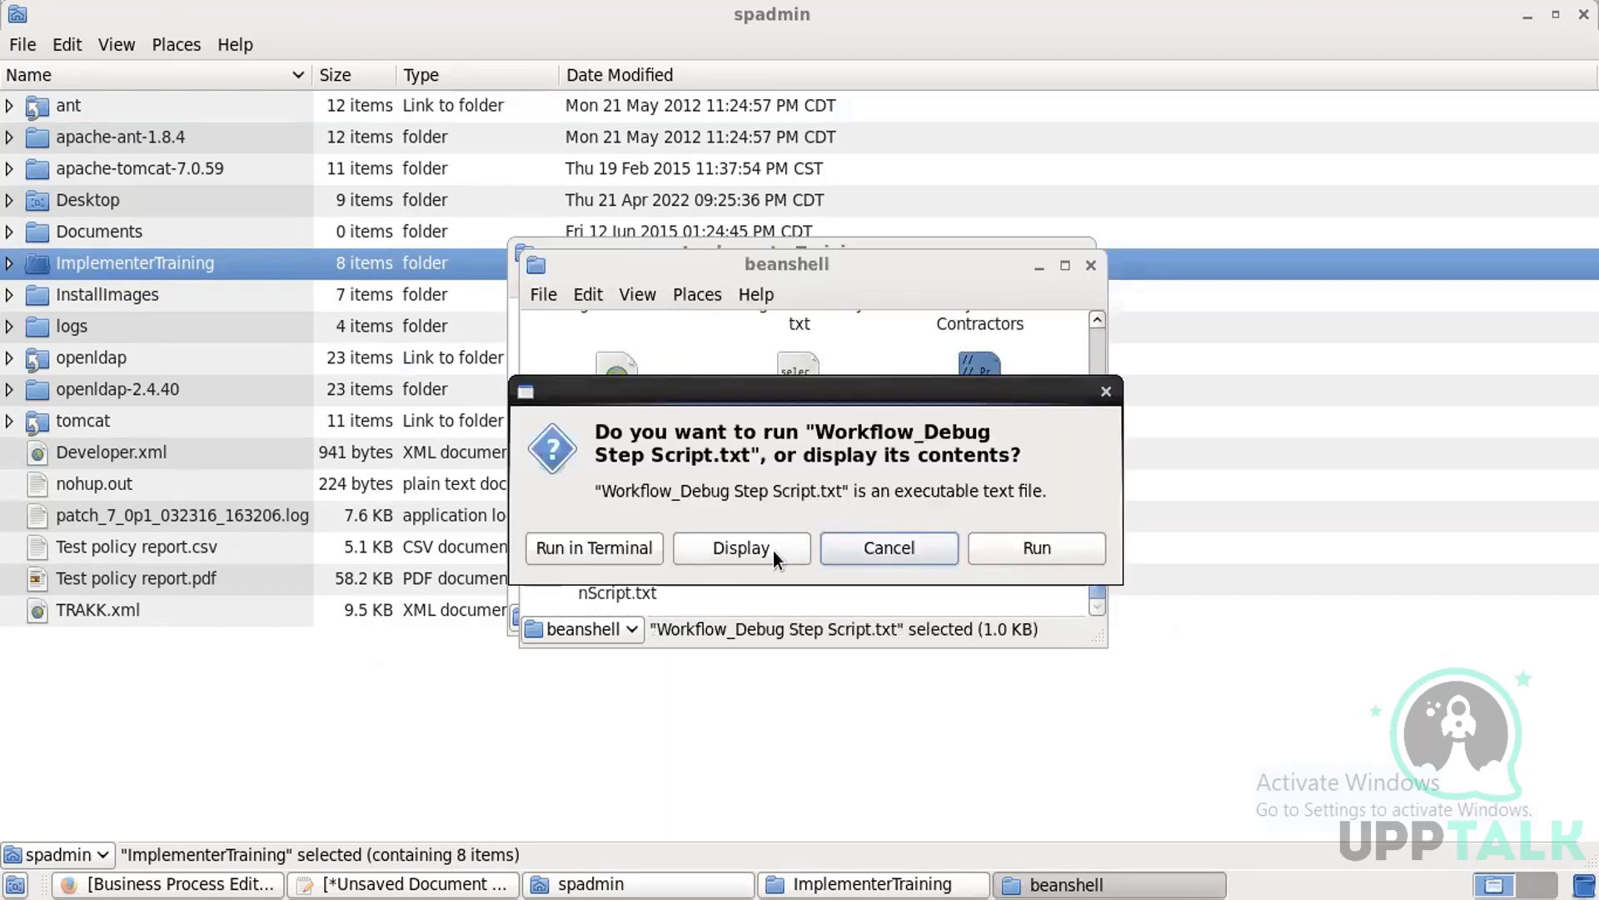
left_click(773, 552)
left_click(524, 501)
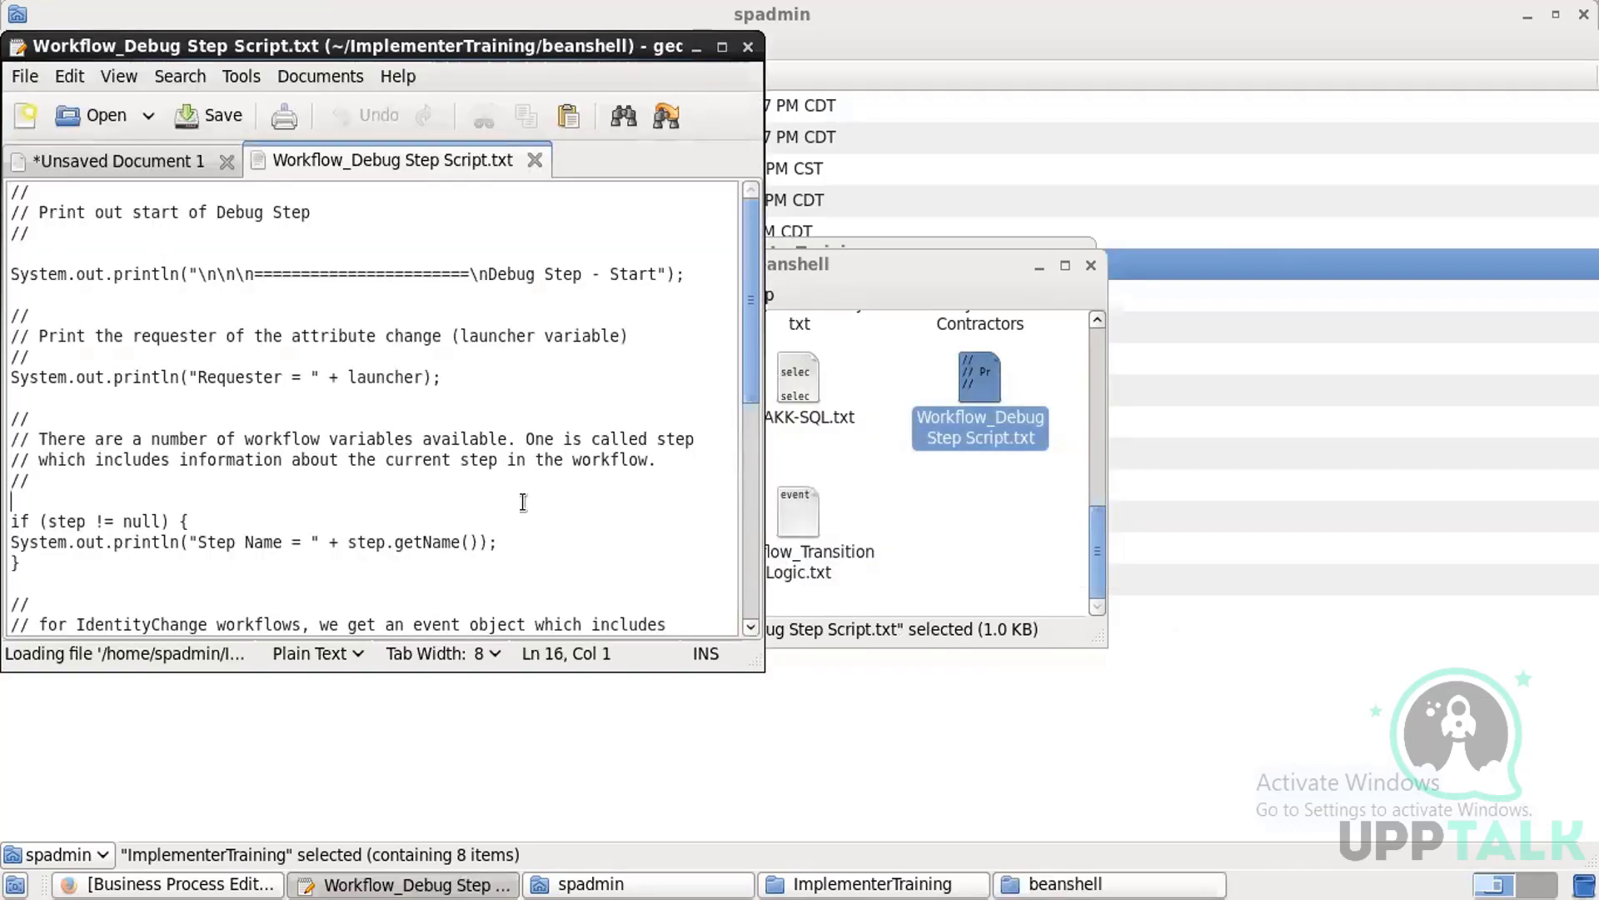
key("ctrl+a")
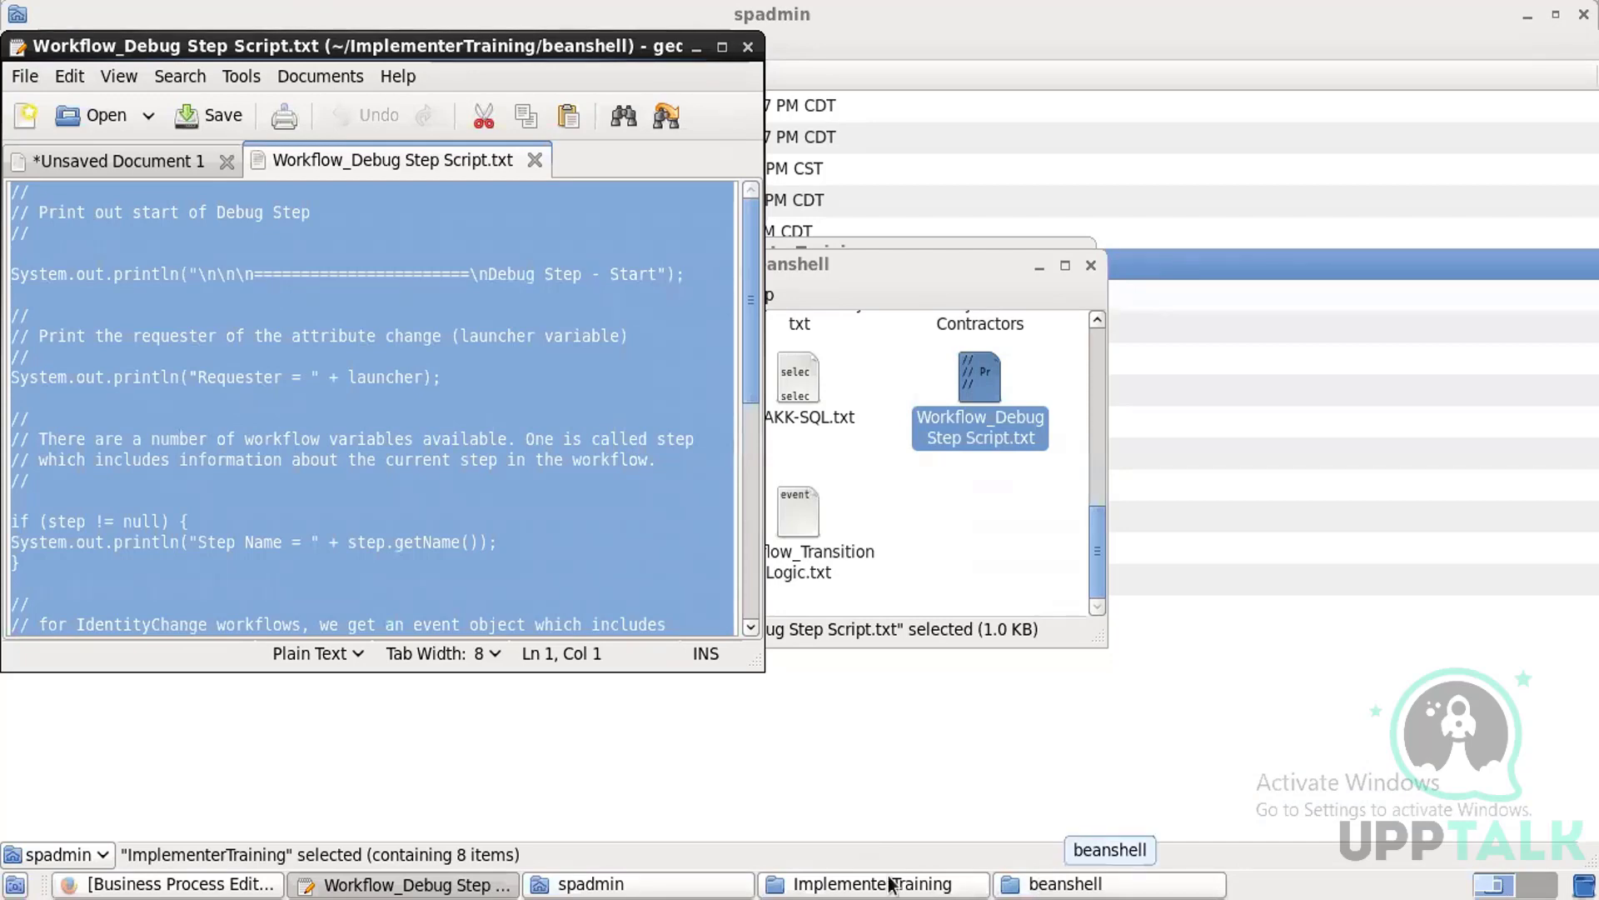
Paste the copied debug script into the action script back in Firefox, and save the script and the Debug Step
left_click(241, 884)
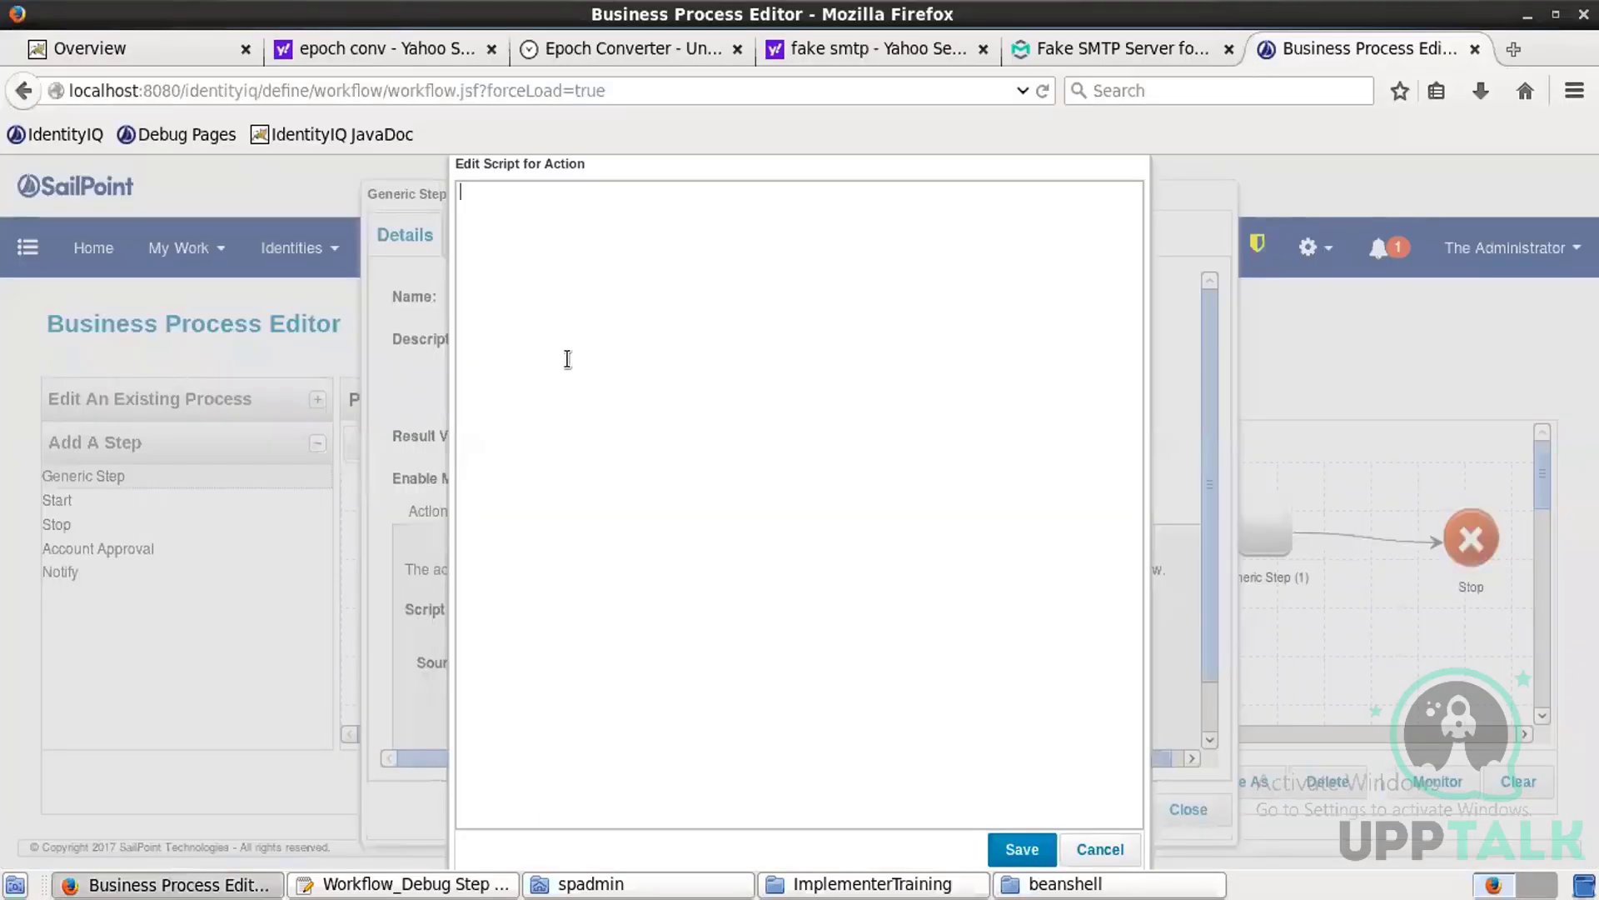
key("ctrl+v")
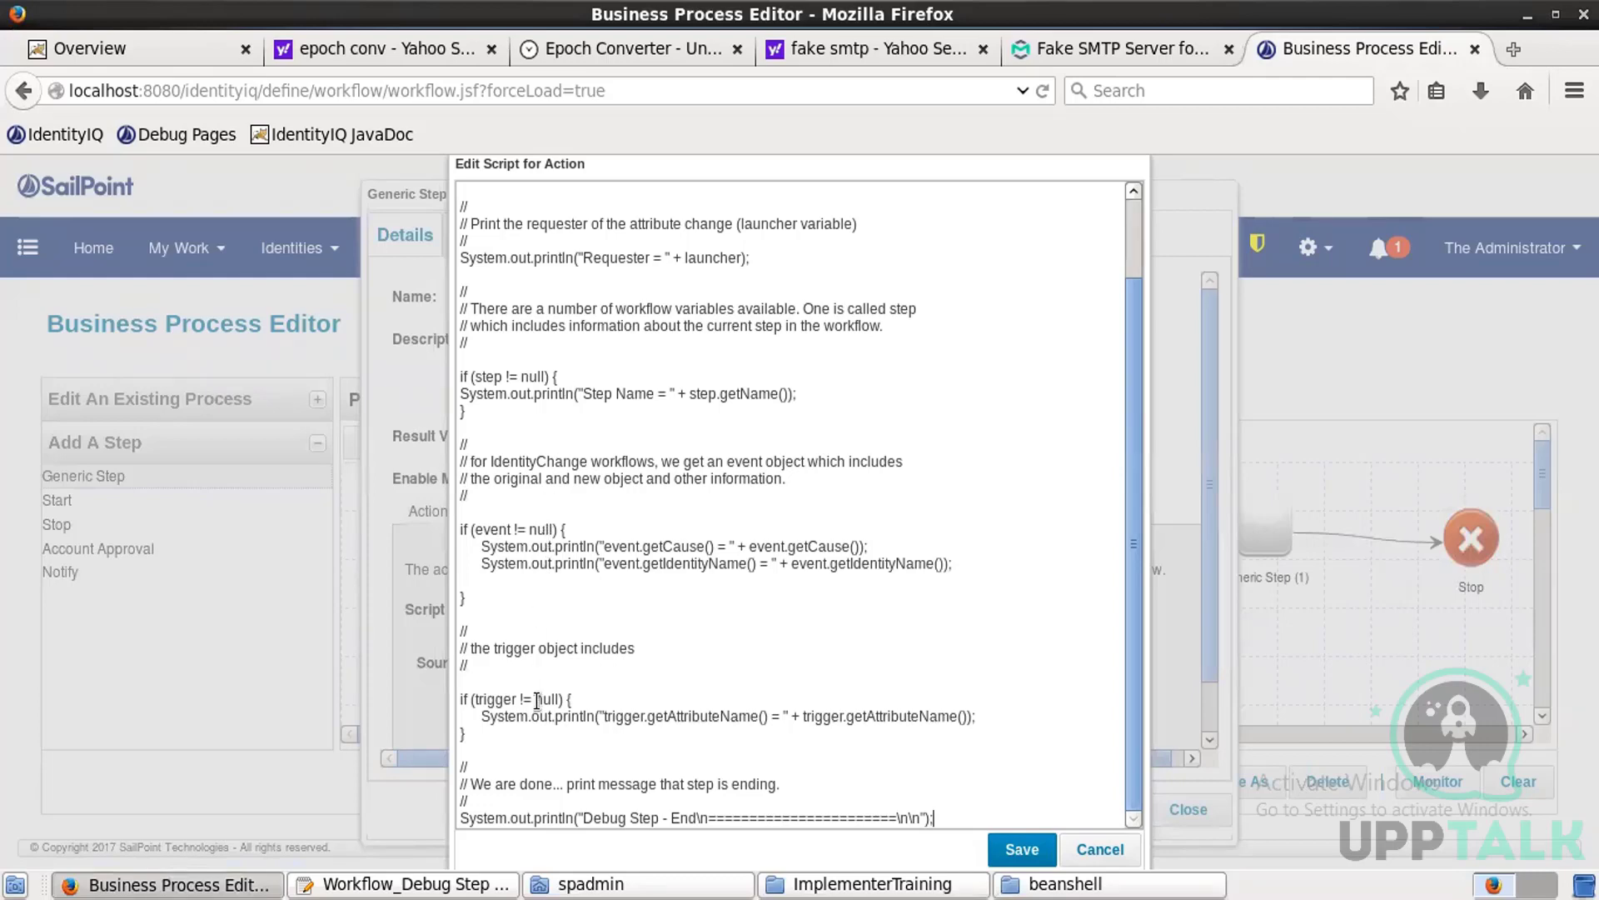
left_click(1019, 849)
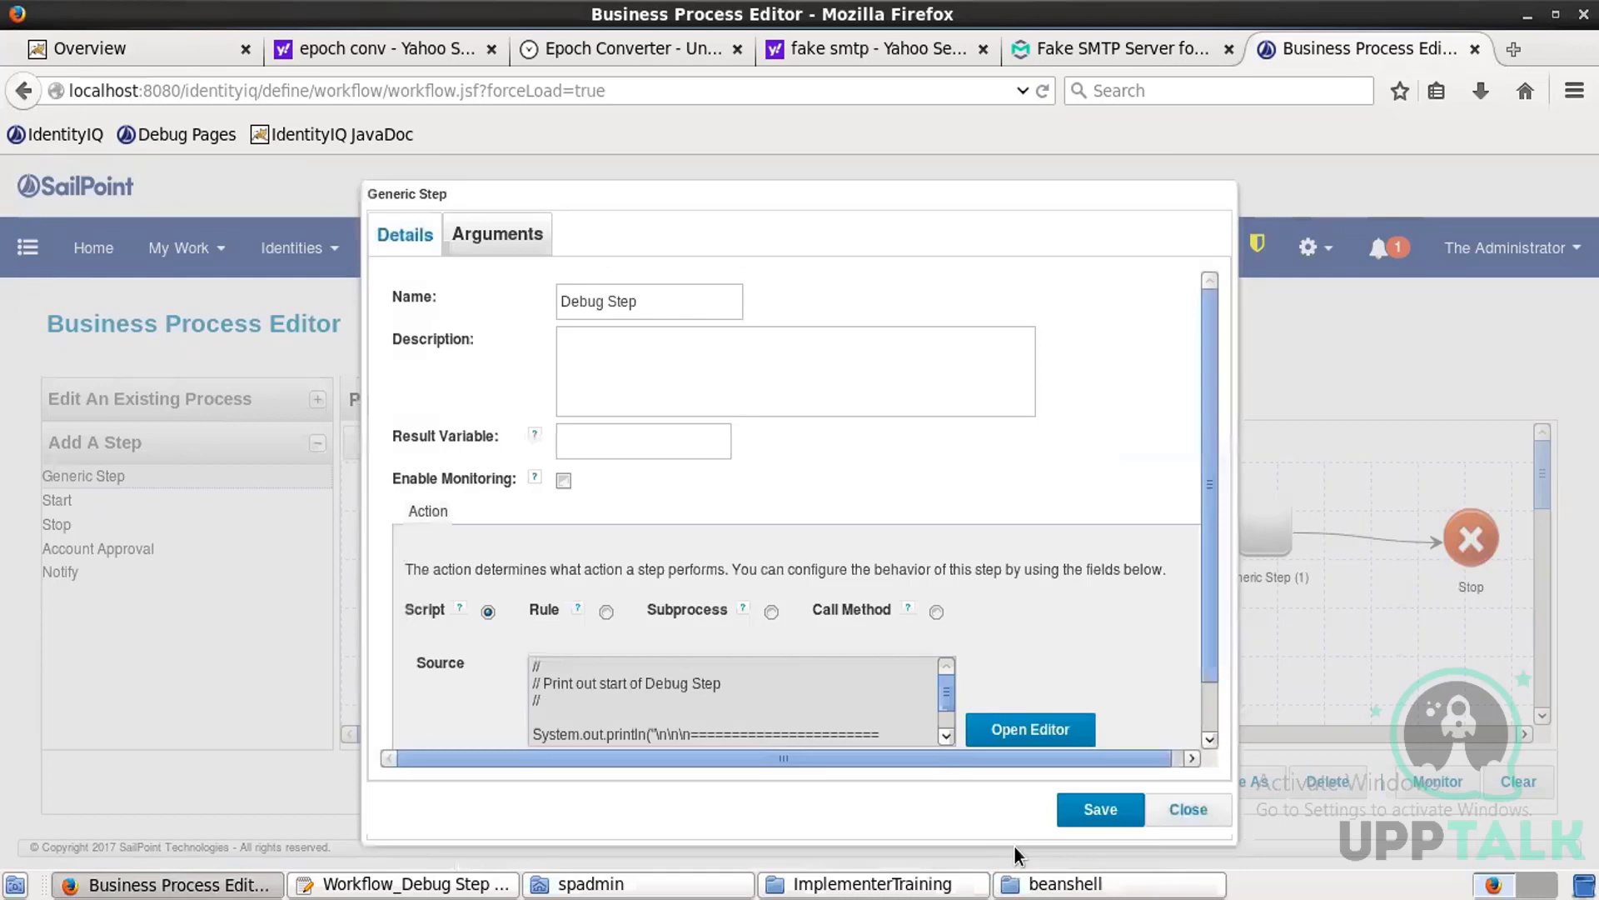
left_click(1080, 819)
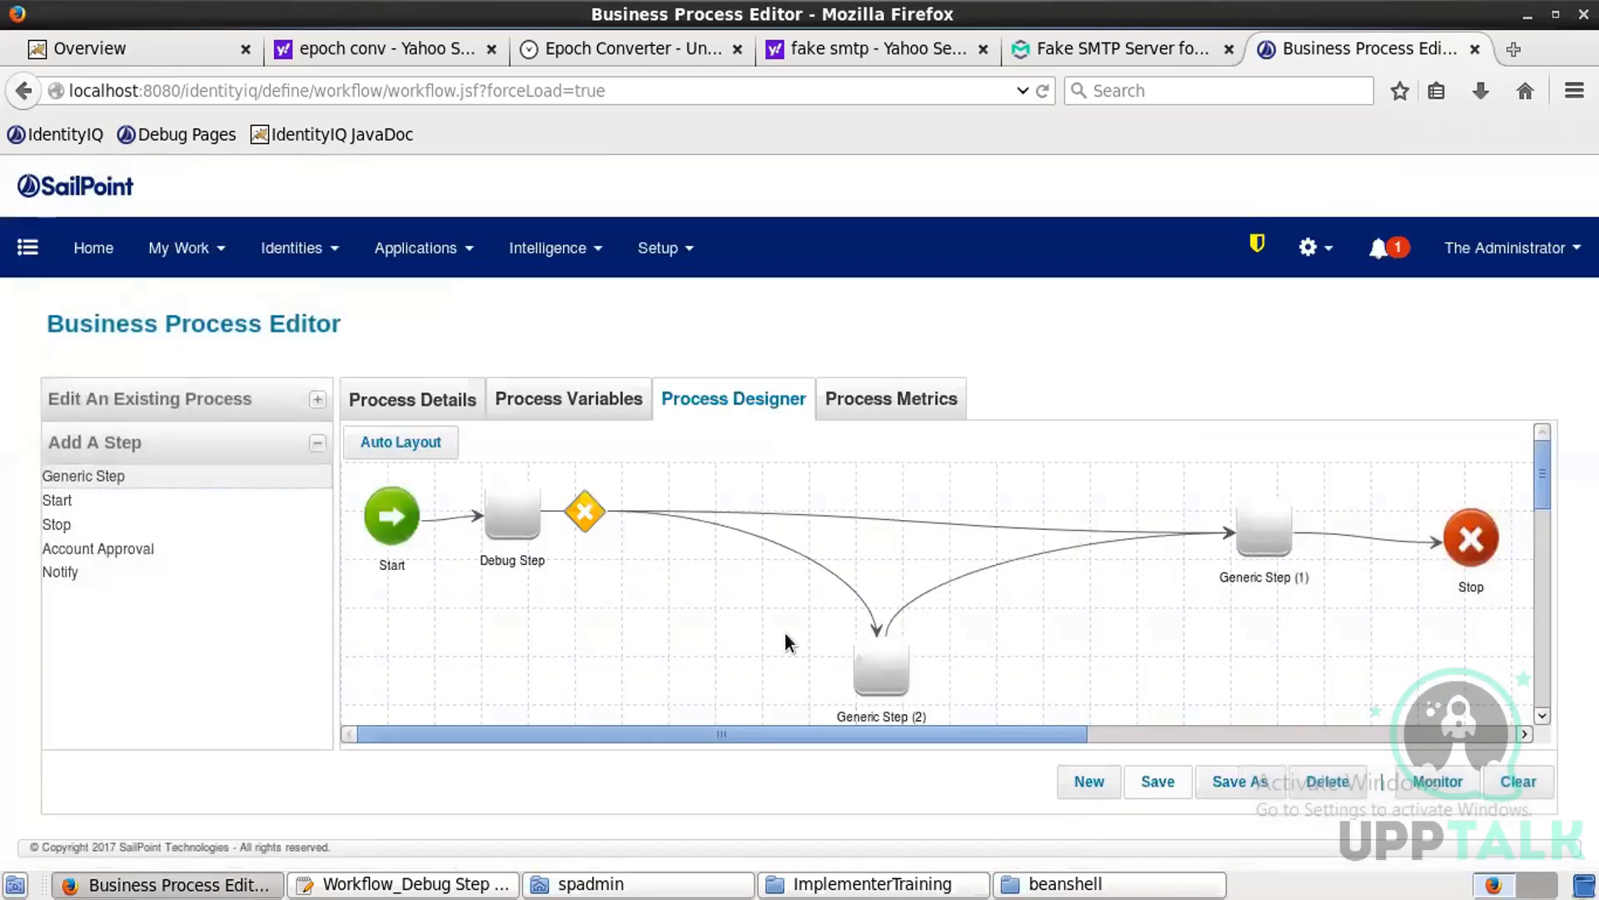
Open Generic Step (2) for editing and rename it Send Email
right_click(880, 662)
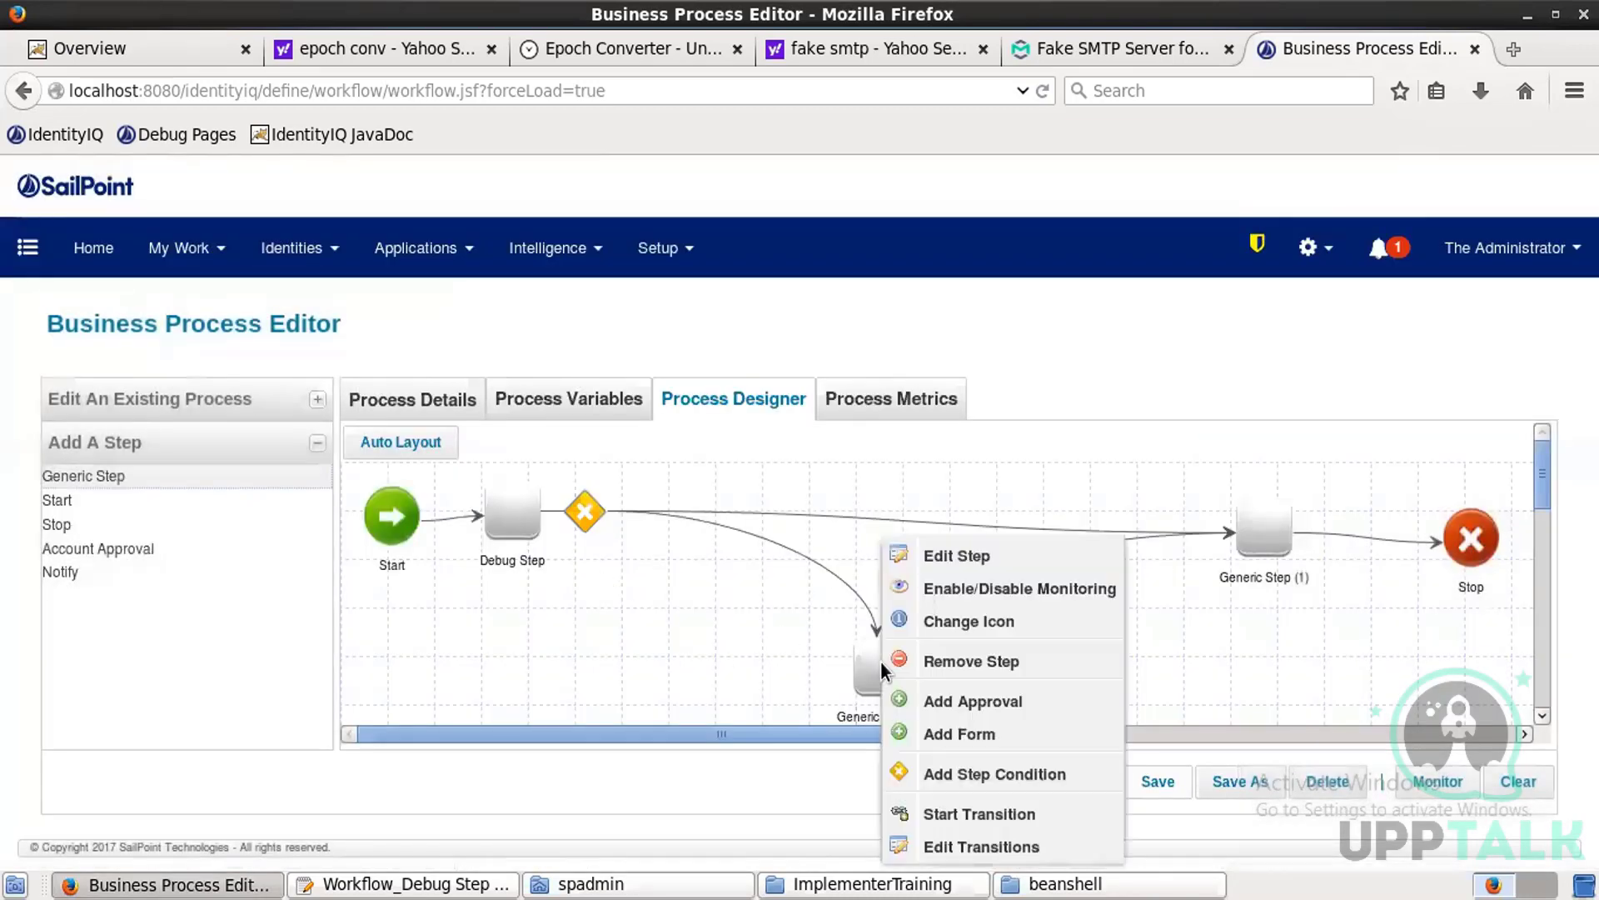
left_click(942, 556)
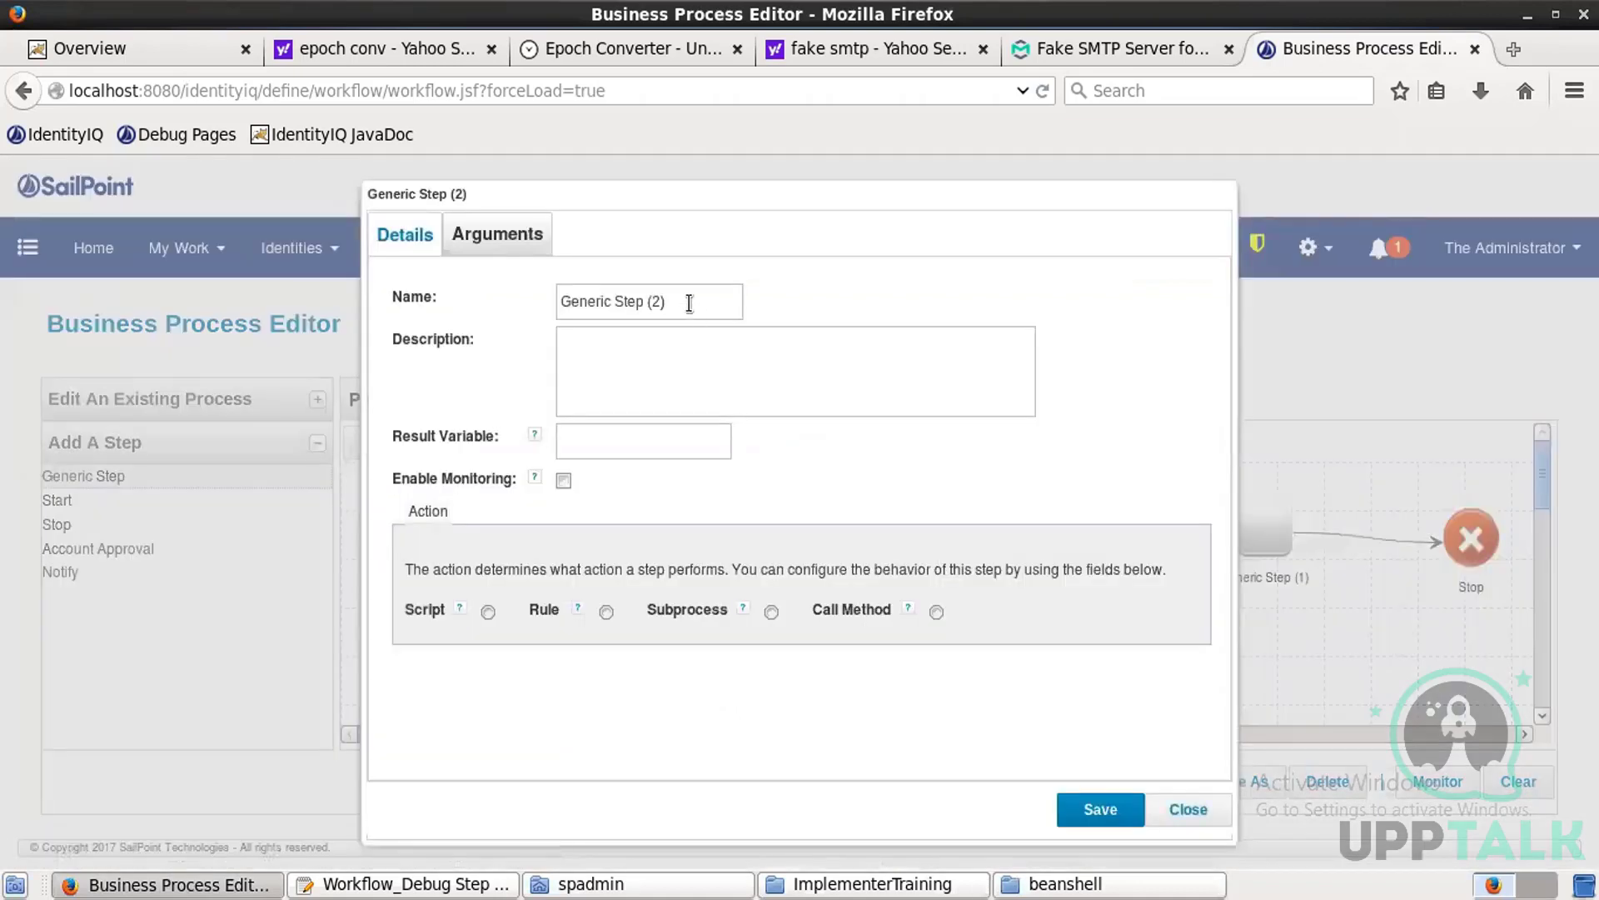
key("ctrl+a")
type("Send Email")
Set the Send Email step's action to Call Method with the sendEmail method and save the step
left_click(488, 614)
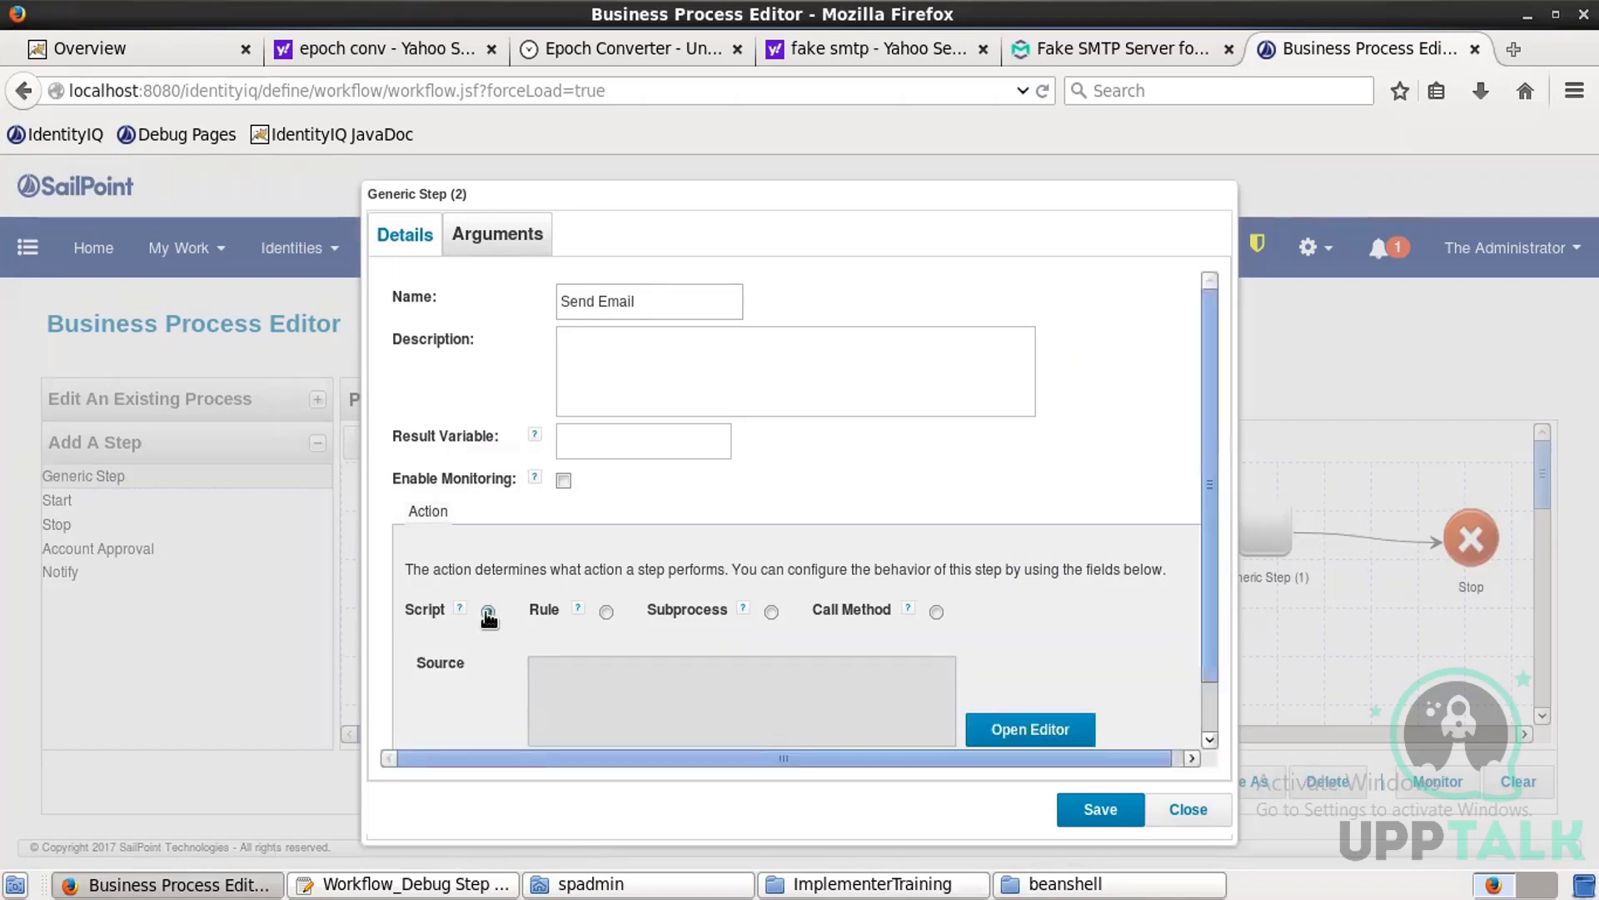
left_click(937, 614)
left_click(845, 654)
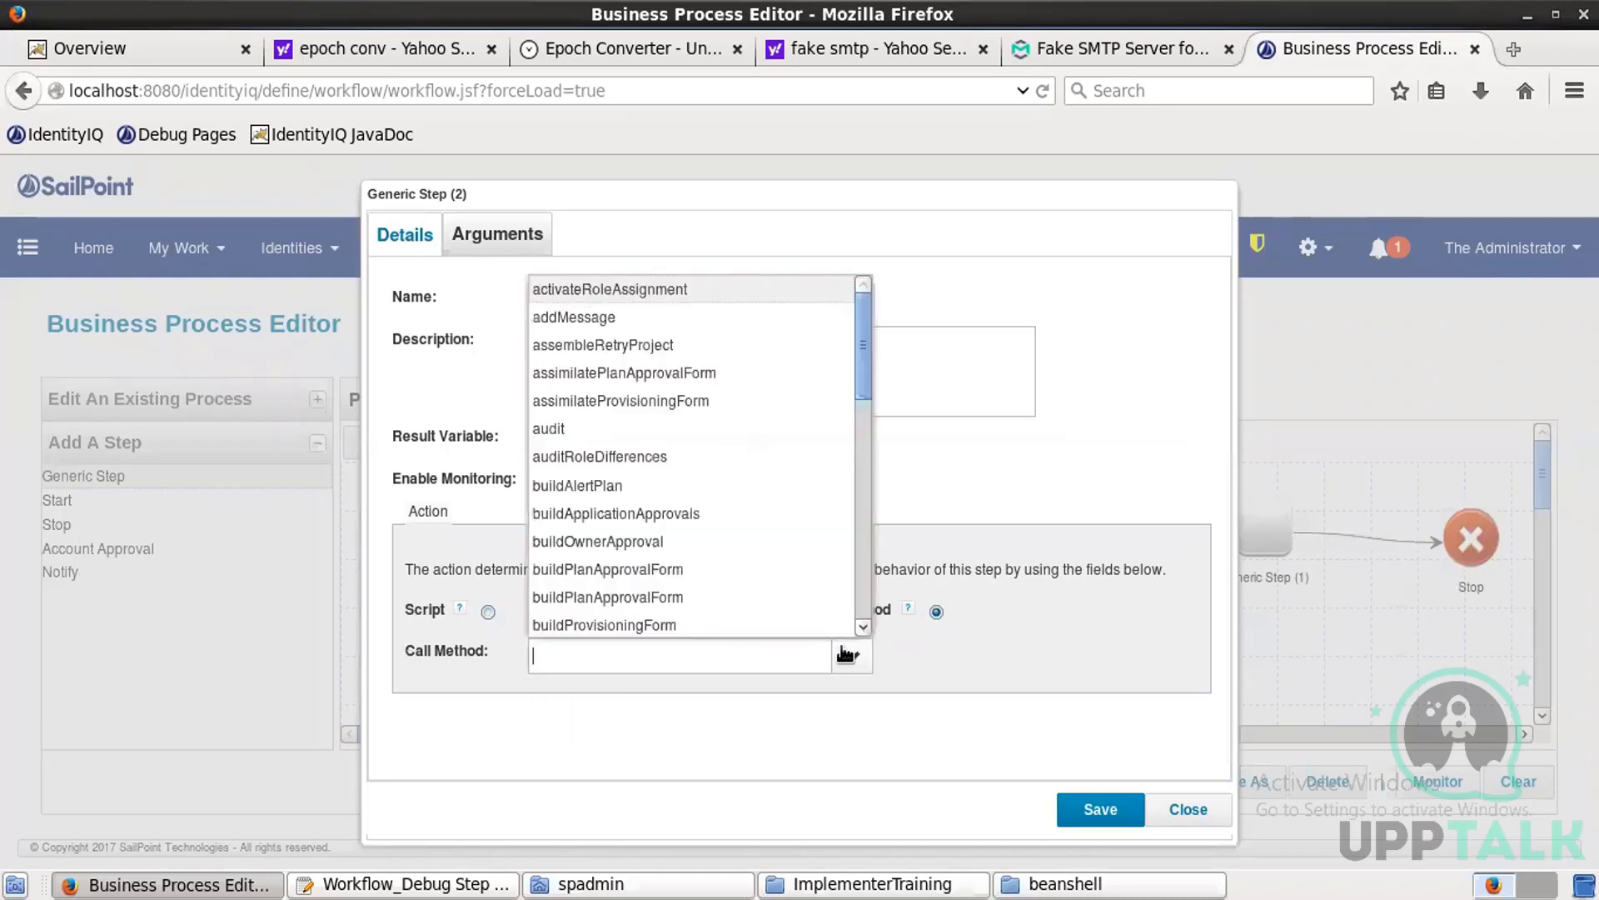
left_click(862, 597)
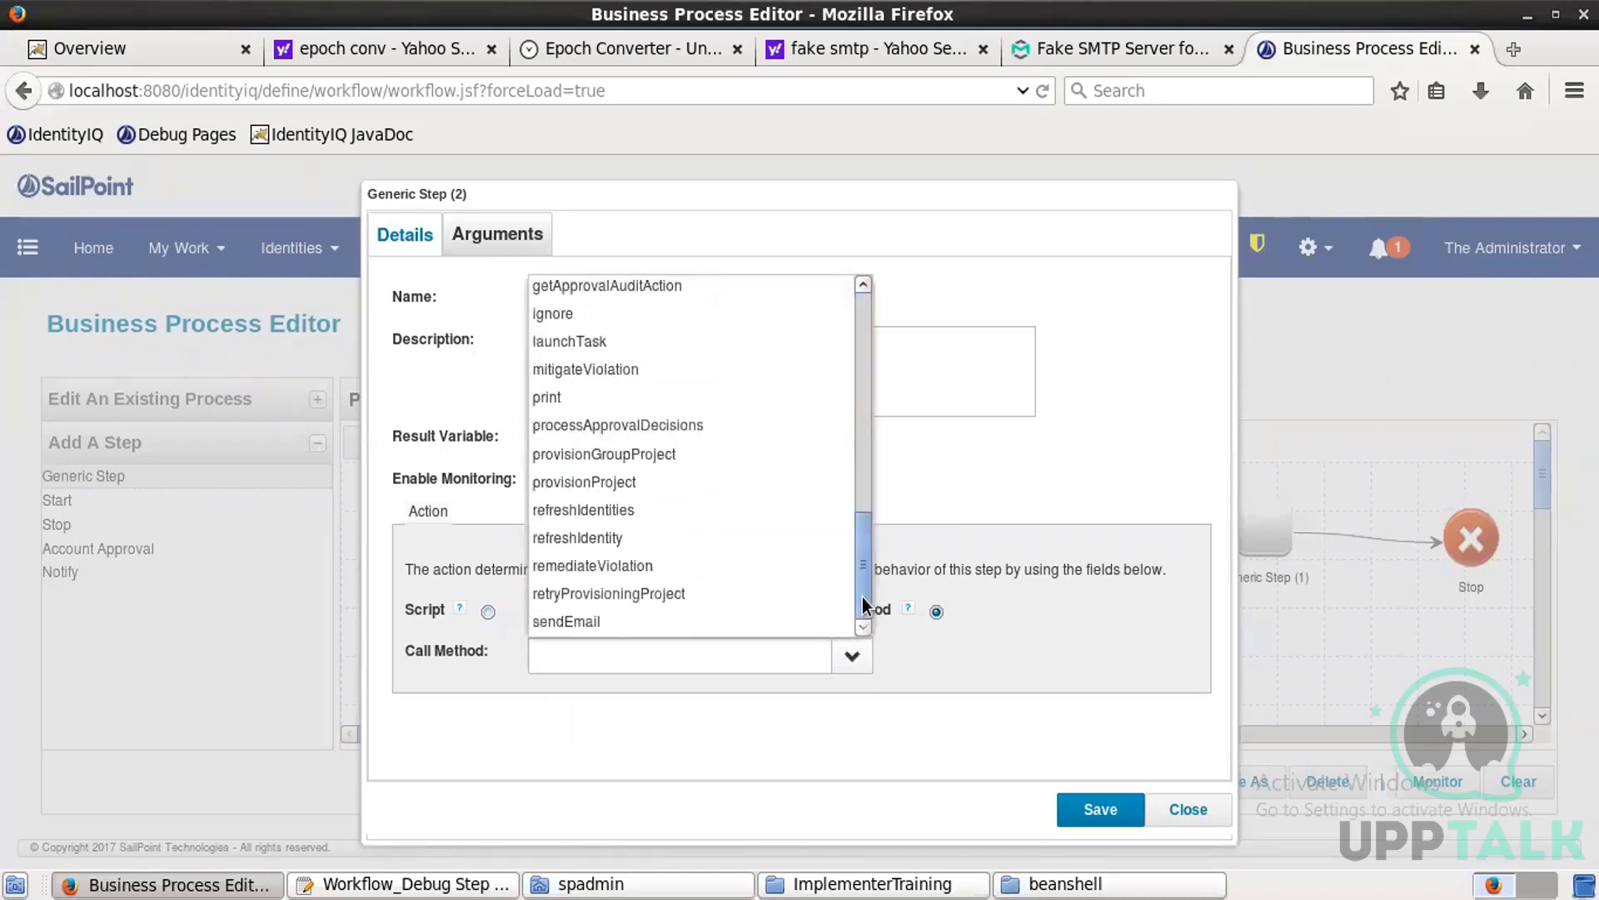
left_click(590, 614)
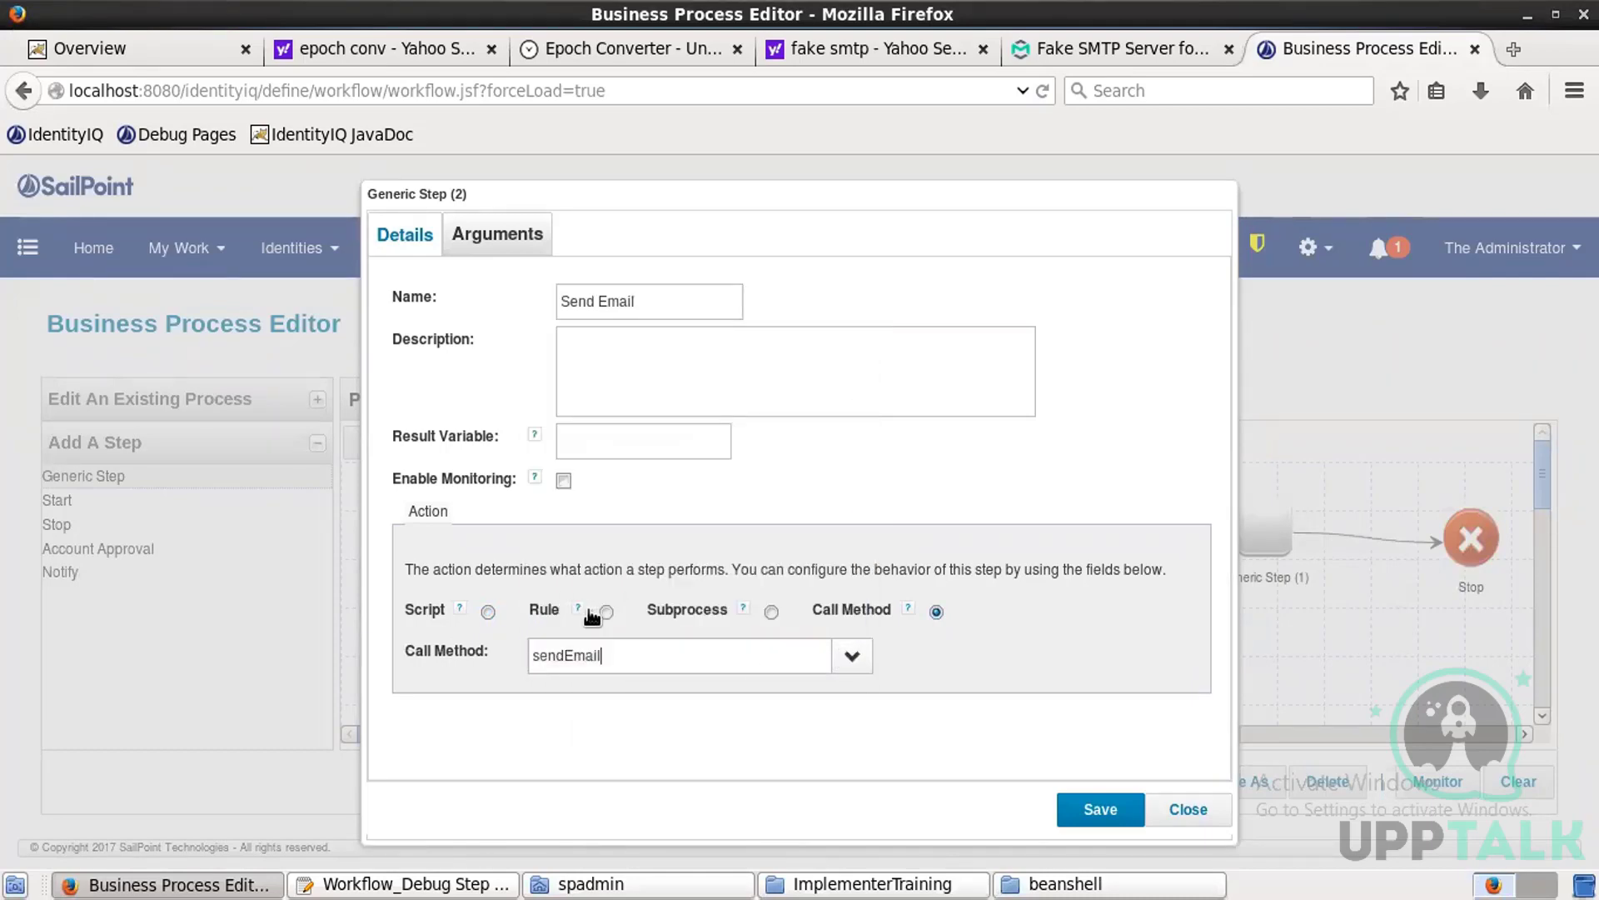
left_click(1099, 803)
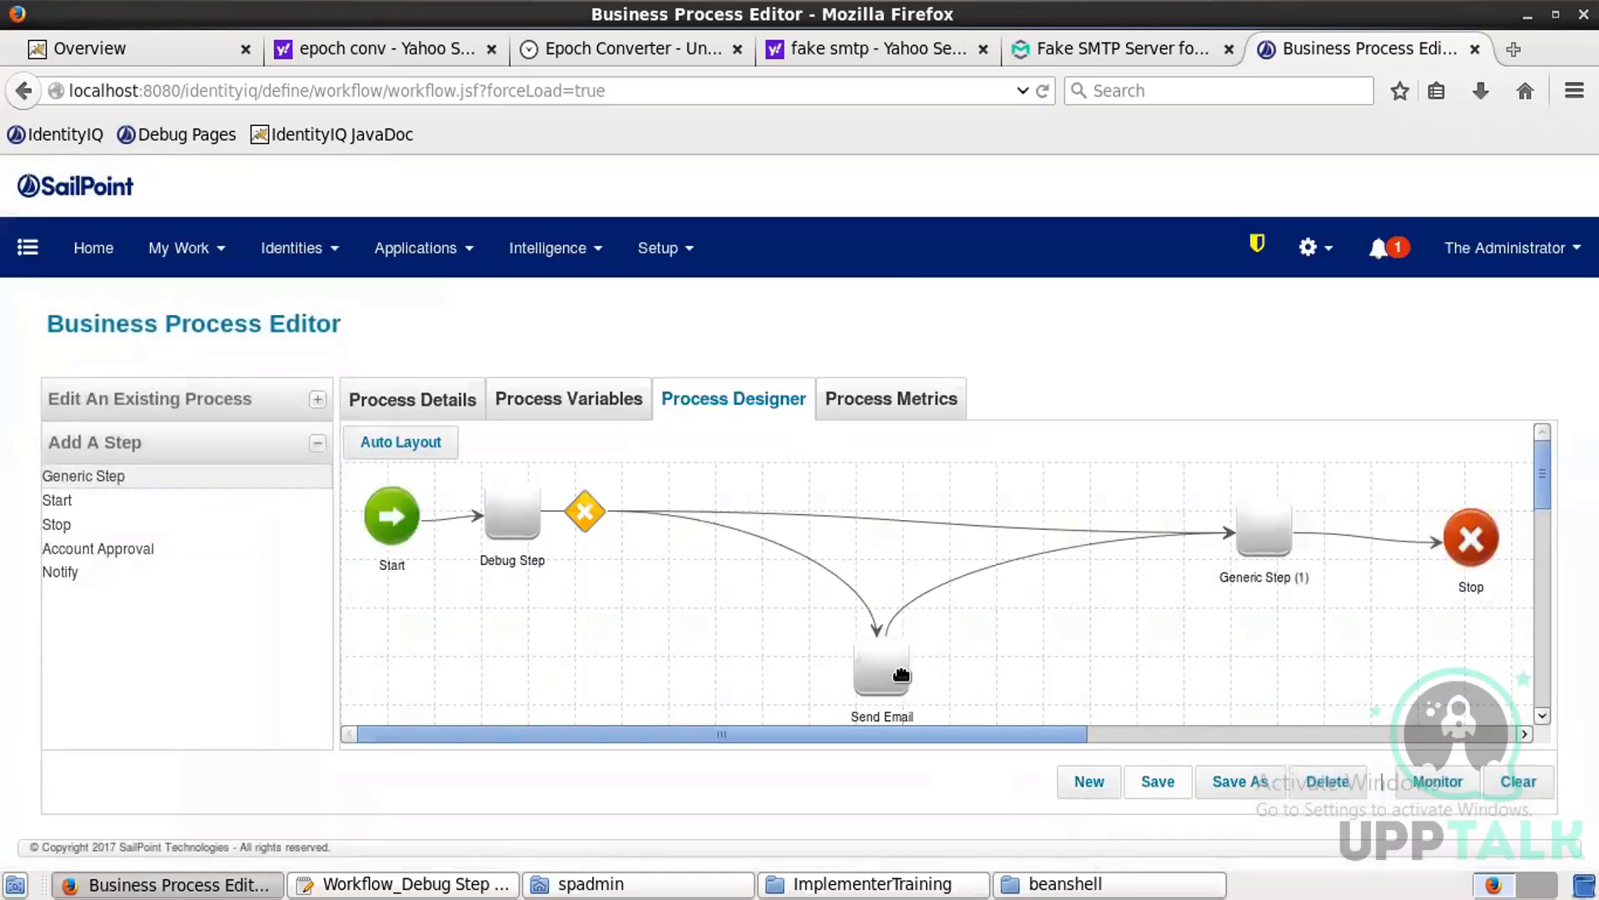
Edit Generic Step (1), renaming it Create Certification and choosing Script as its action
left_click(1275, 531)
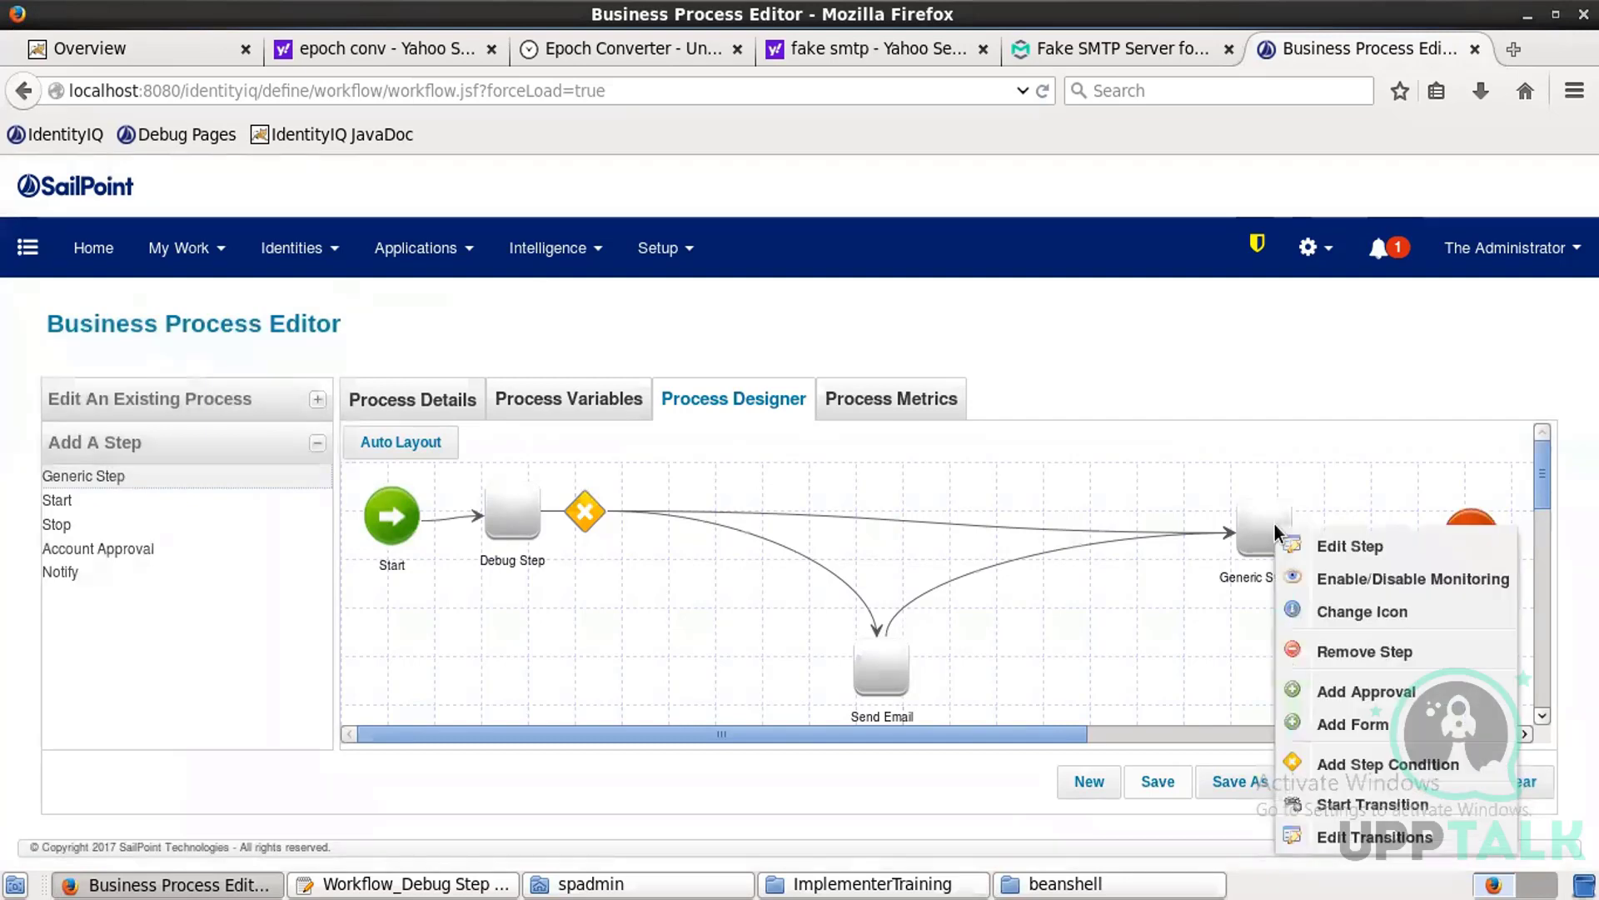
left_click(1350, 546)
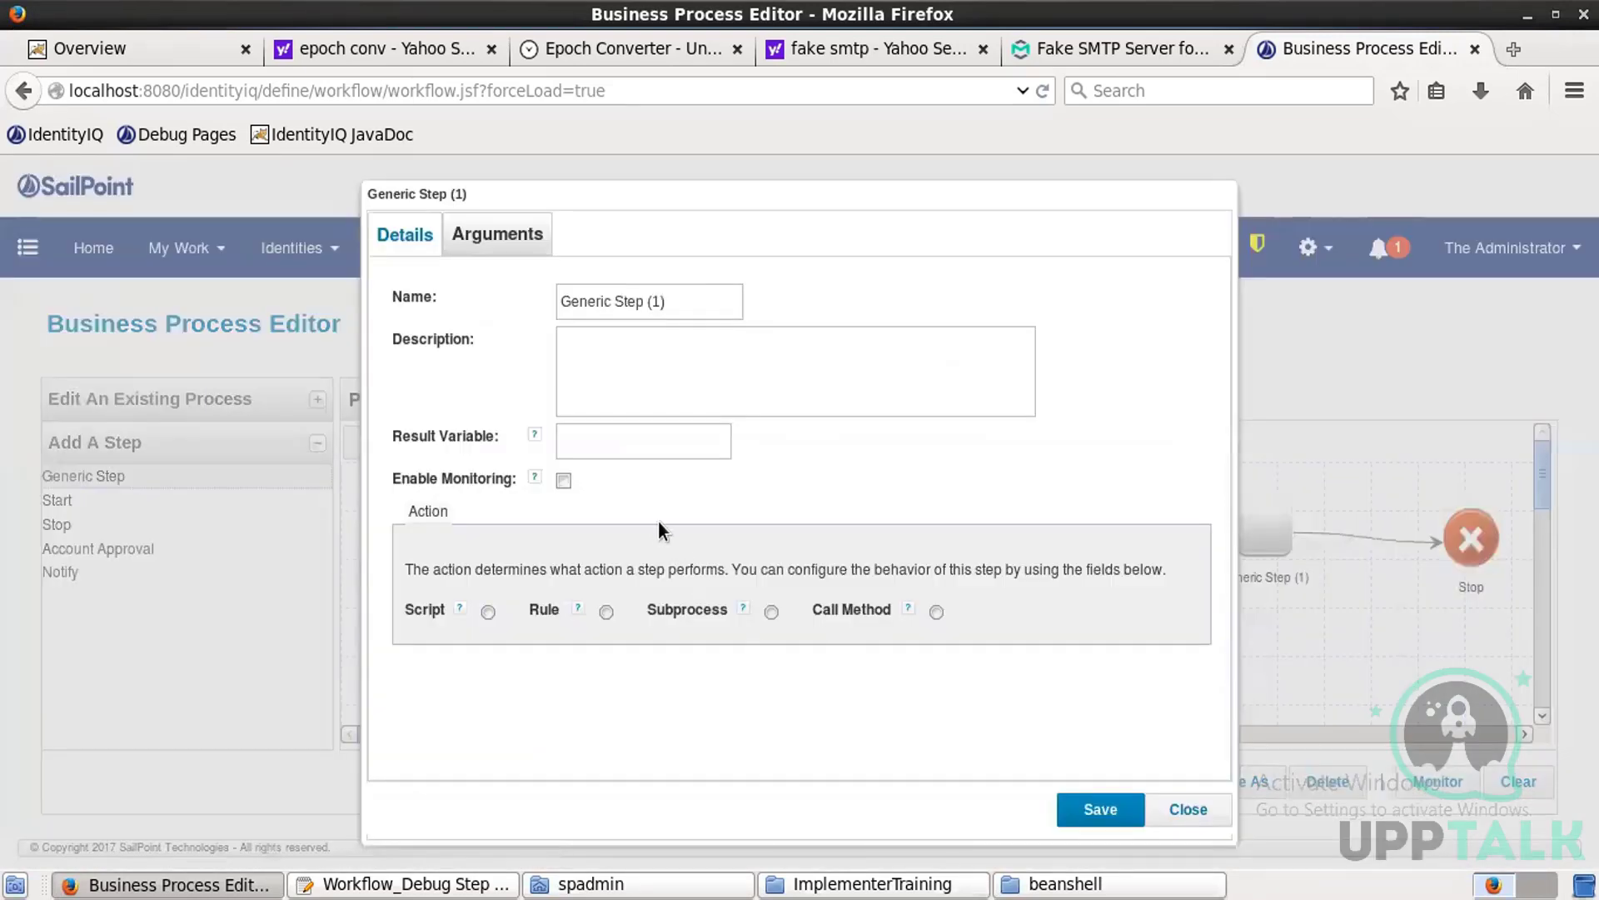
left_click_drag(670, 299, 488, 280)
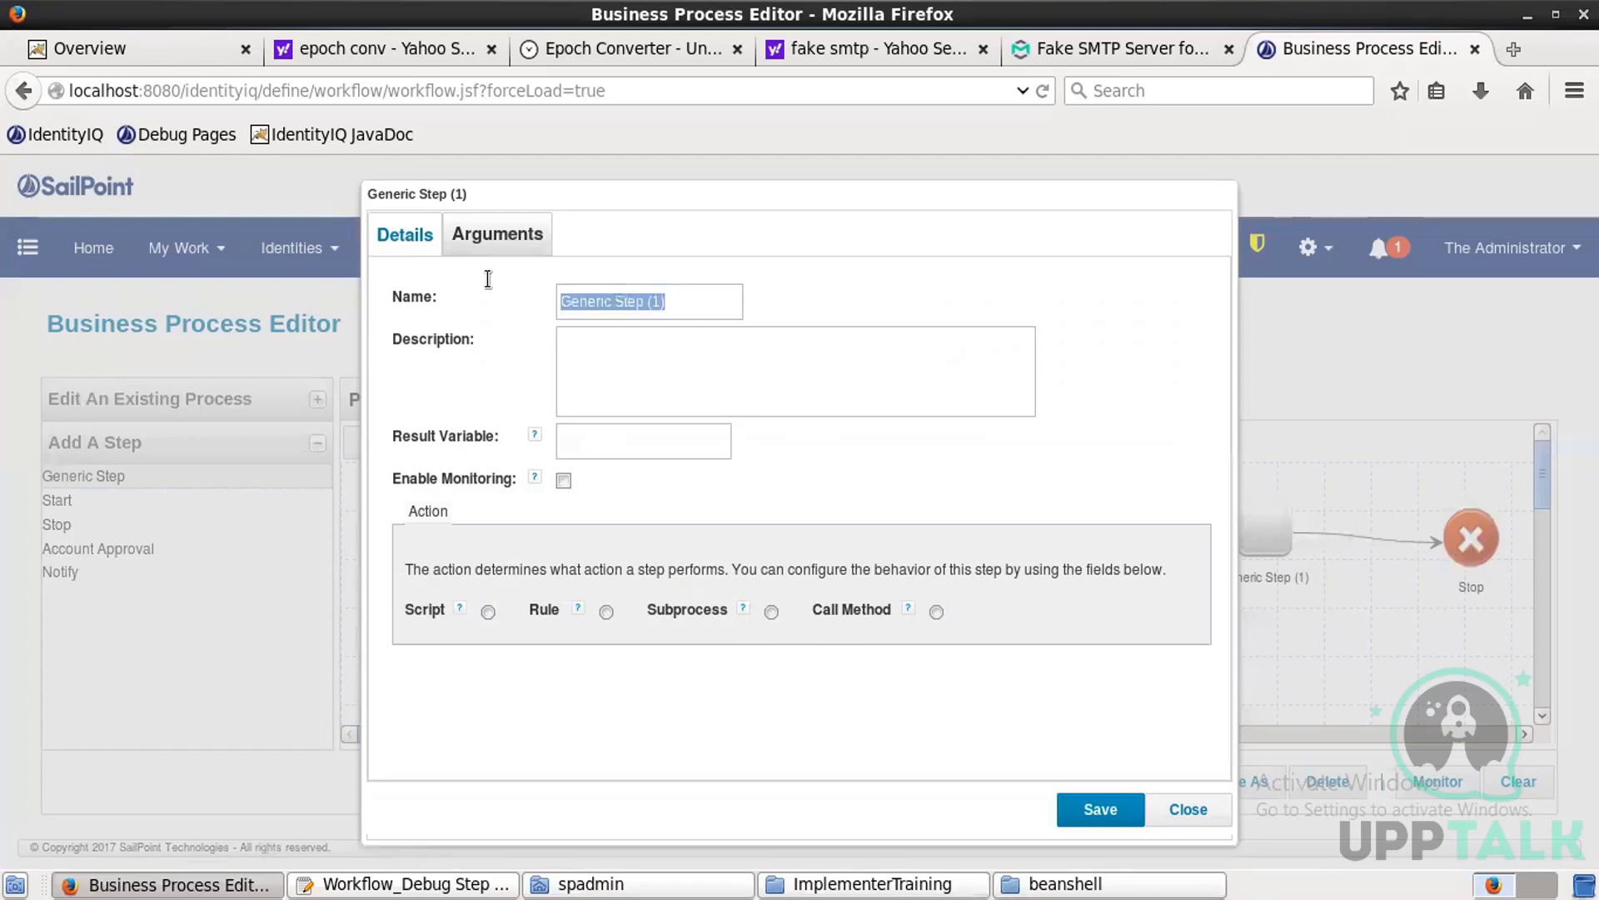
key("BackSpace")
type("Cre")
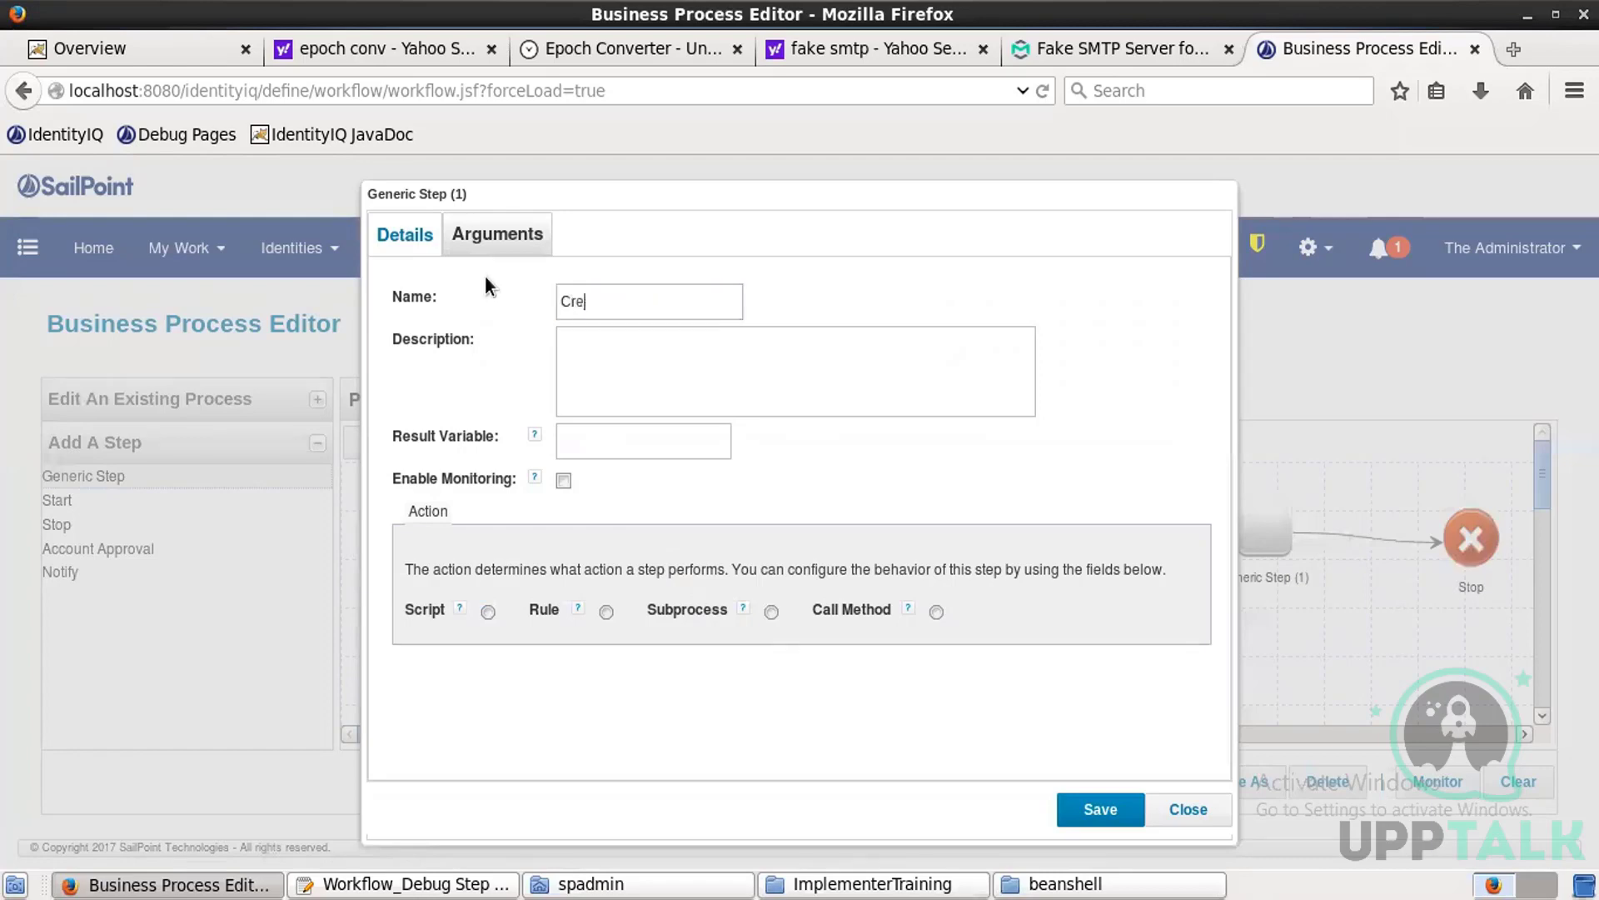
type("ate Certification")
left_click(488, 613)
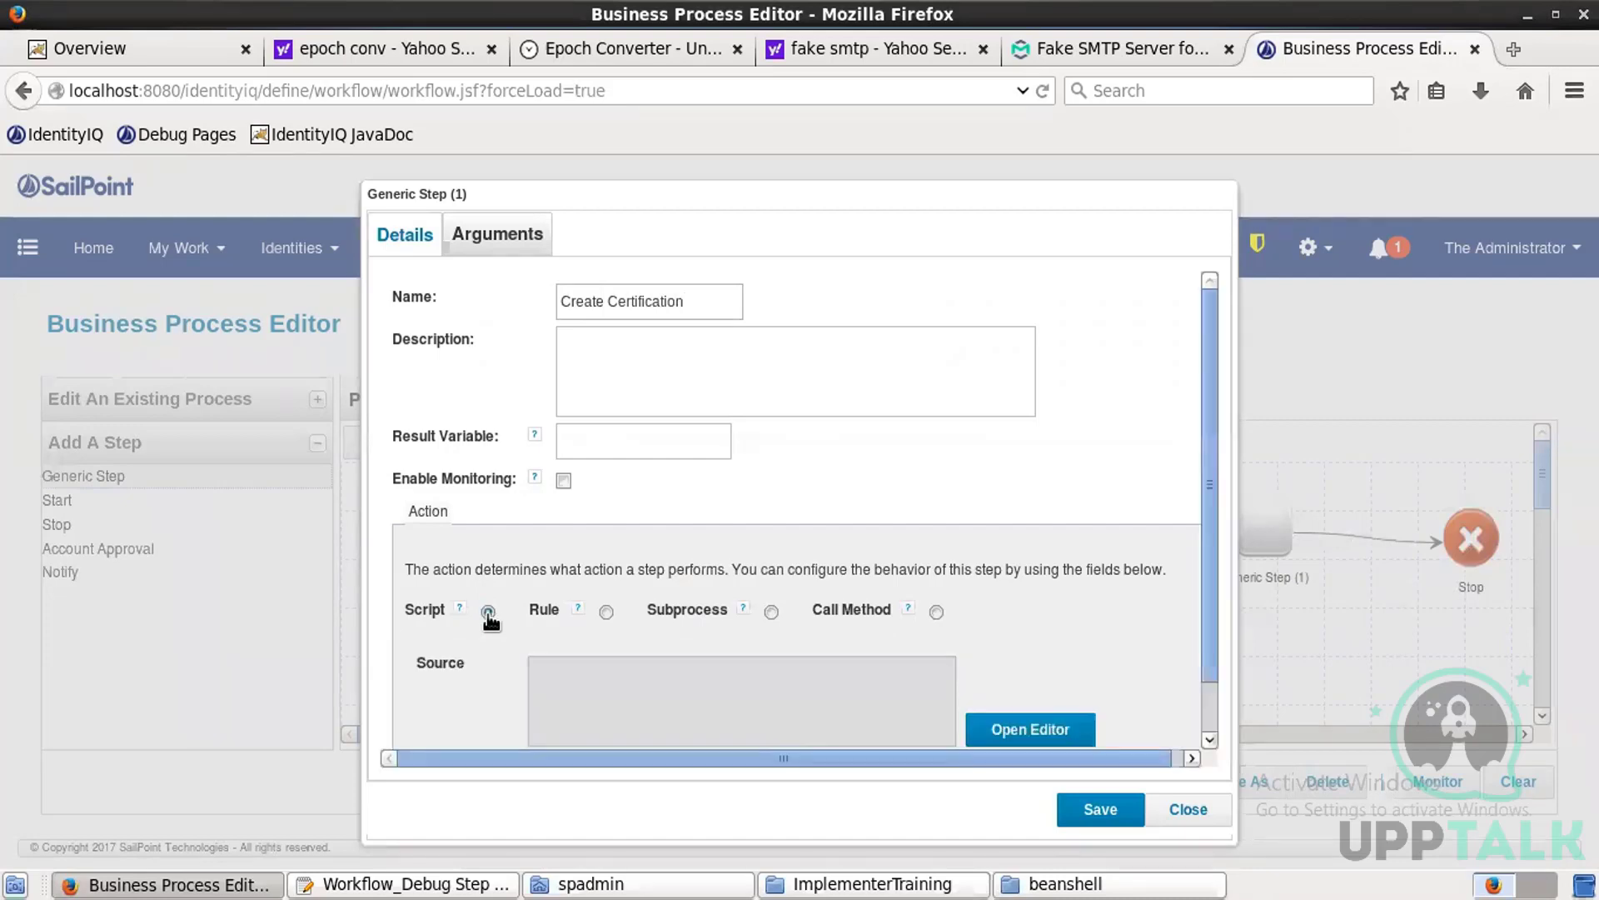
Open the Create Certification script editor, then open Workflow_GenerateCertificationScript.txt from the beanshell folder and copy its entire contents
left_click(1031, 723)
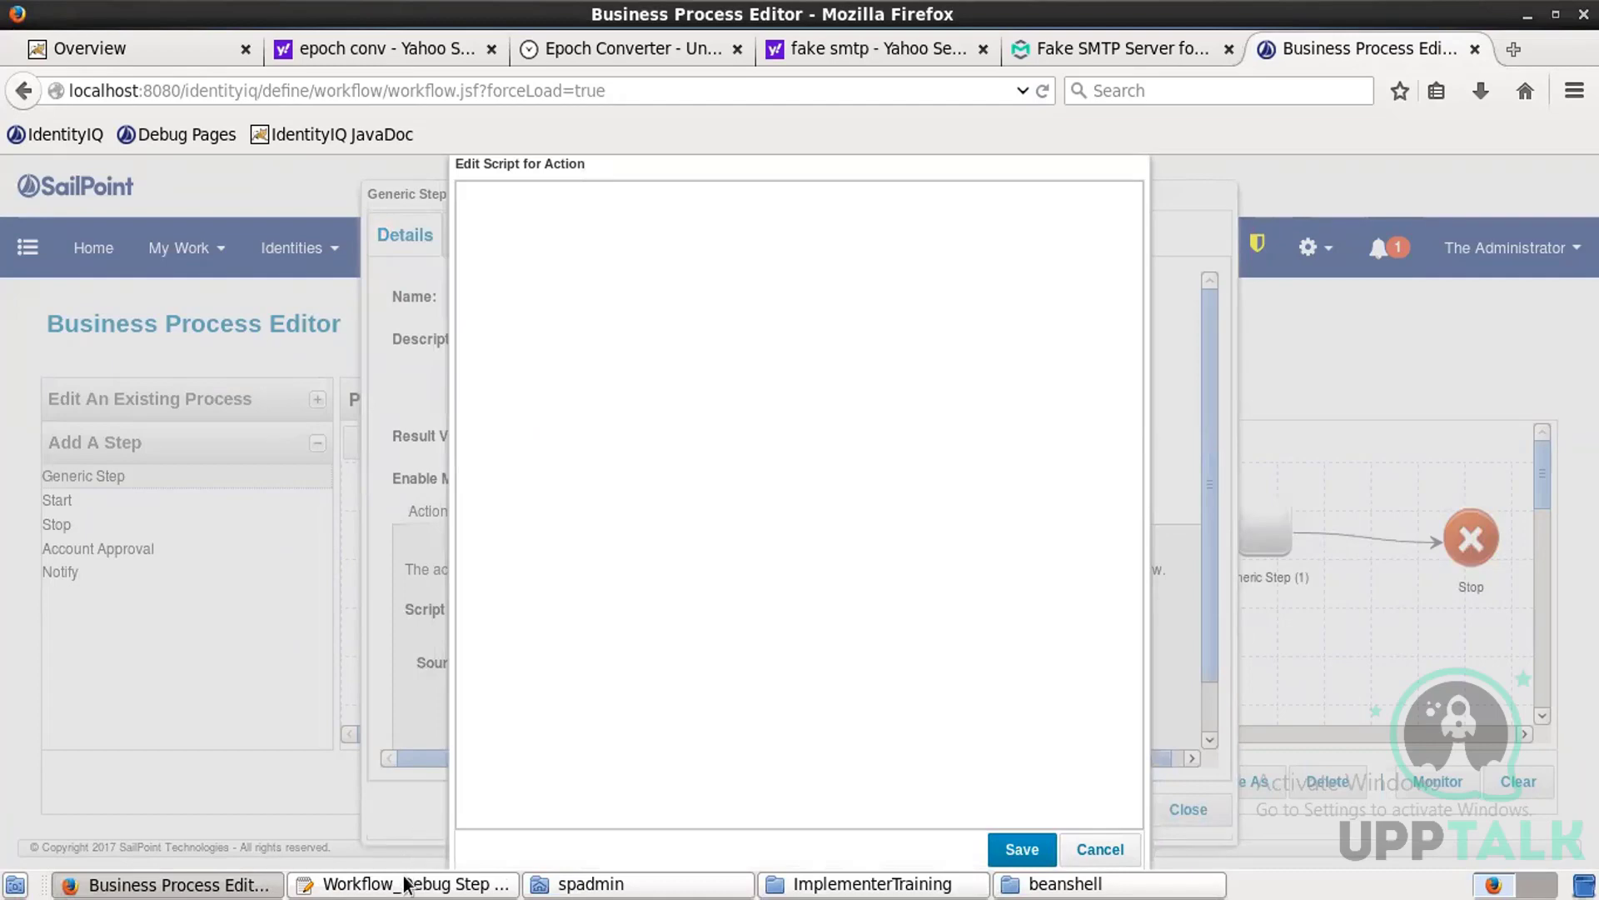
left_click(1131, 884)
double_click(600, 541)
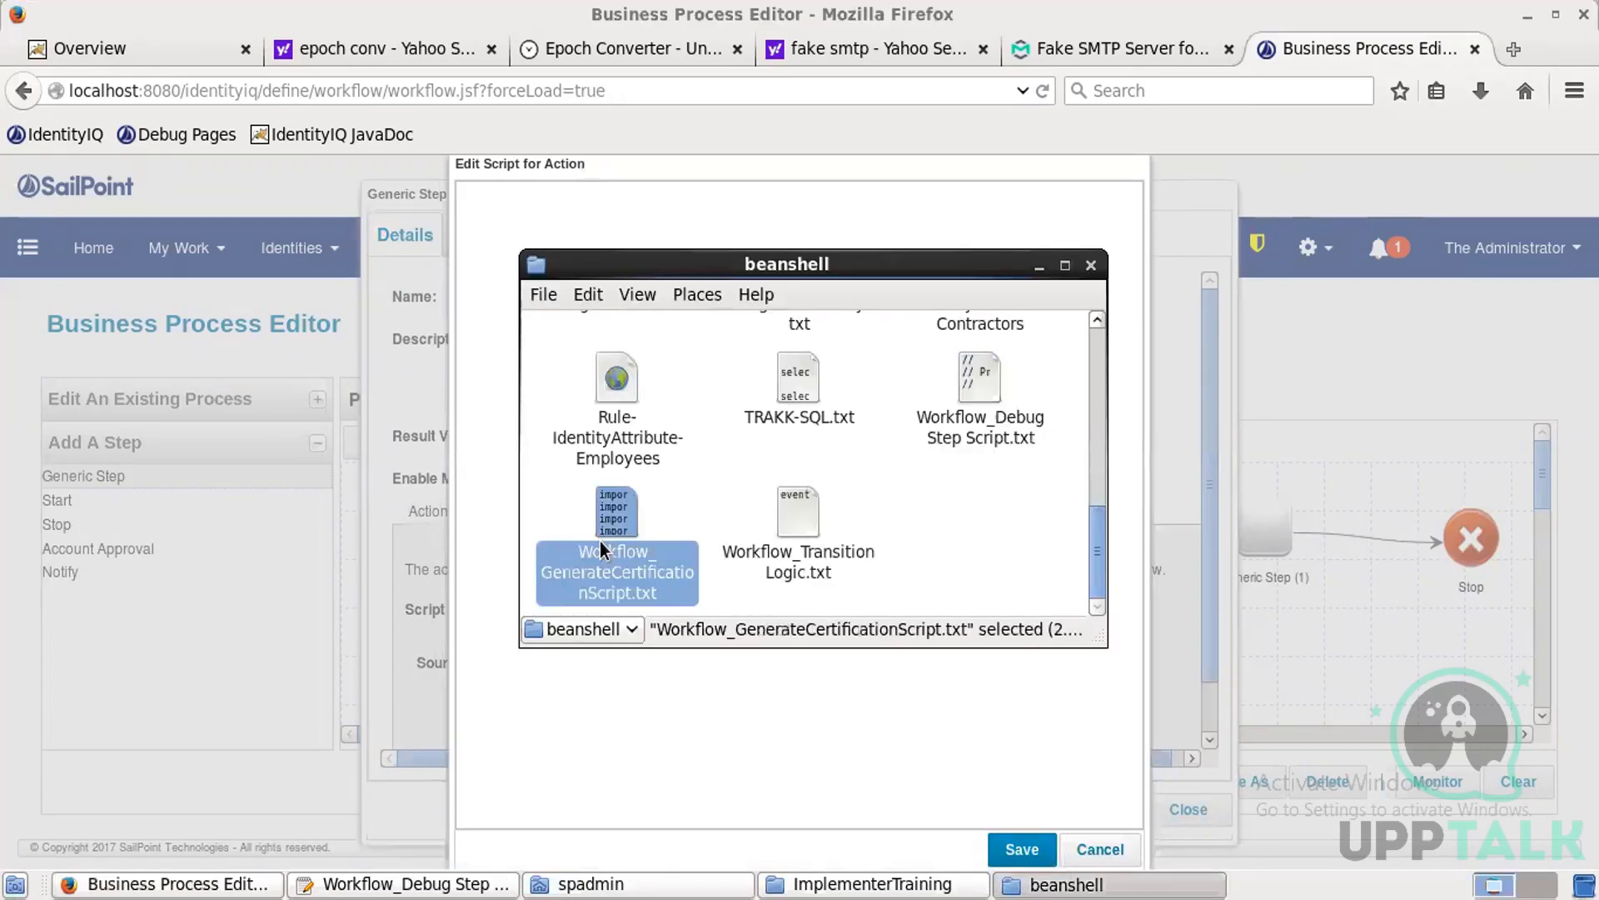
left_click(736, 568)
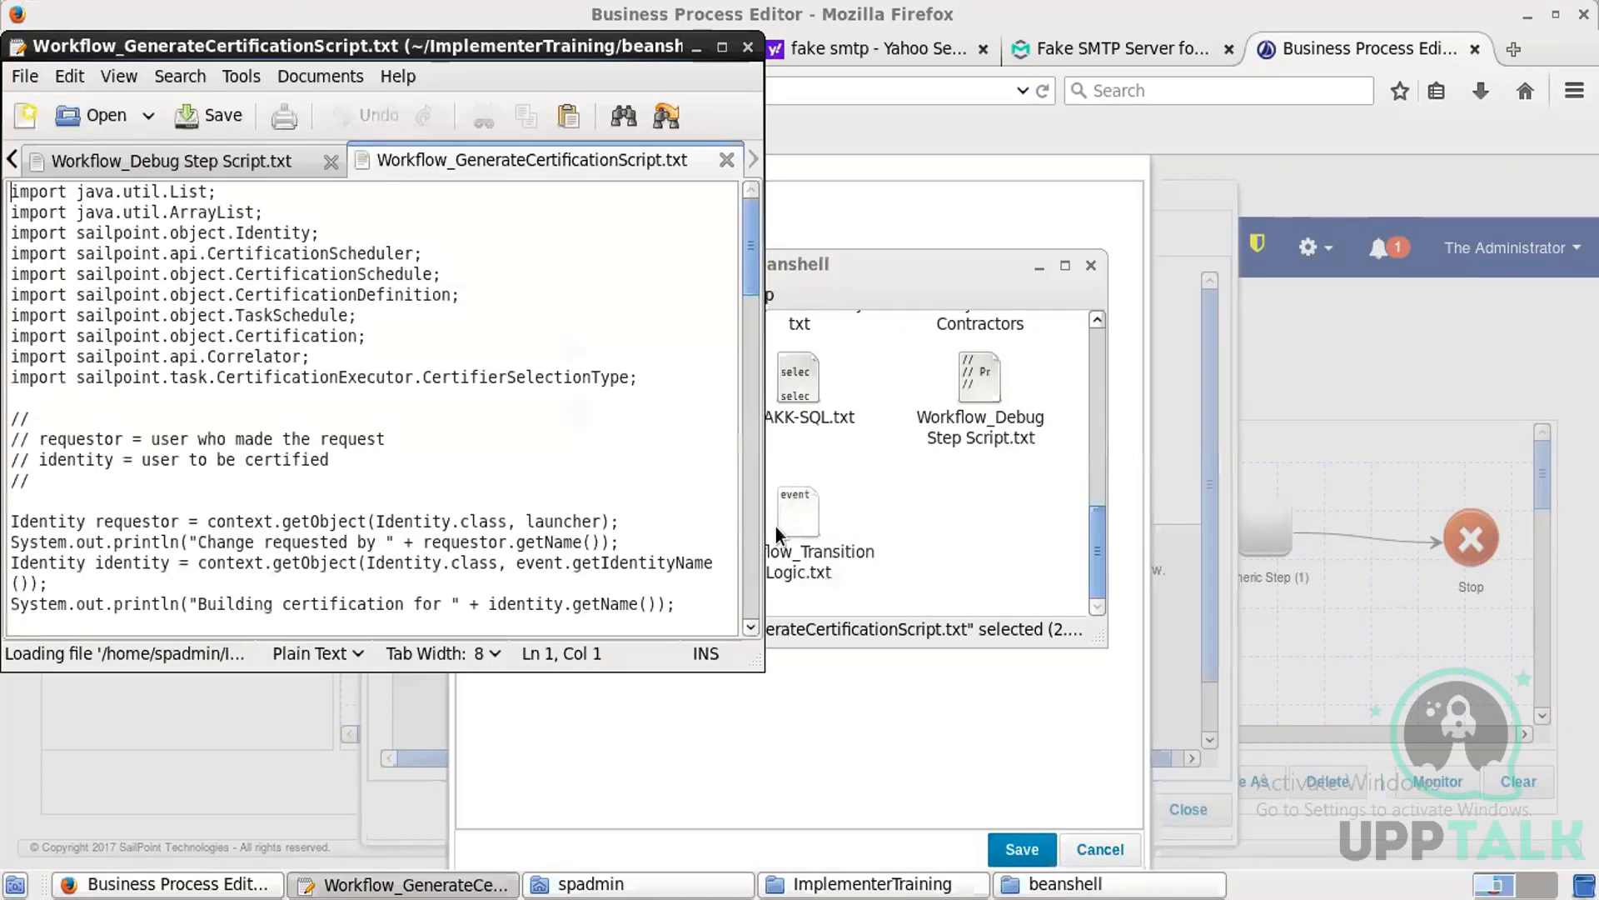
left_click(656, 507)
key("ctrl+a")
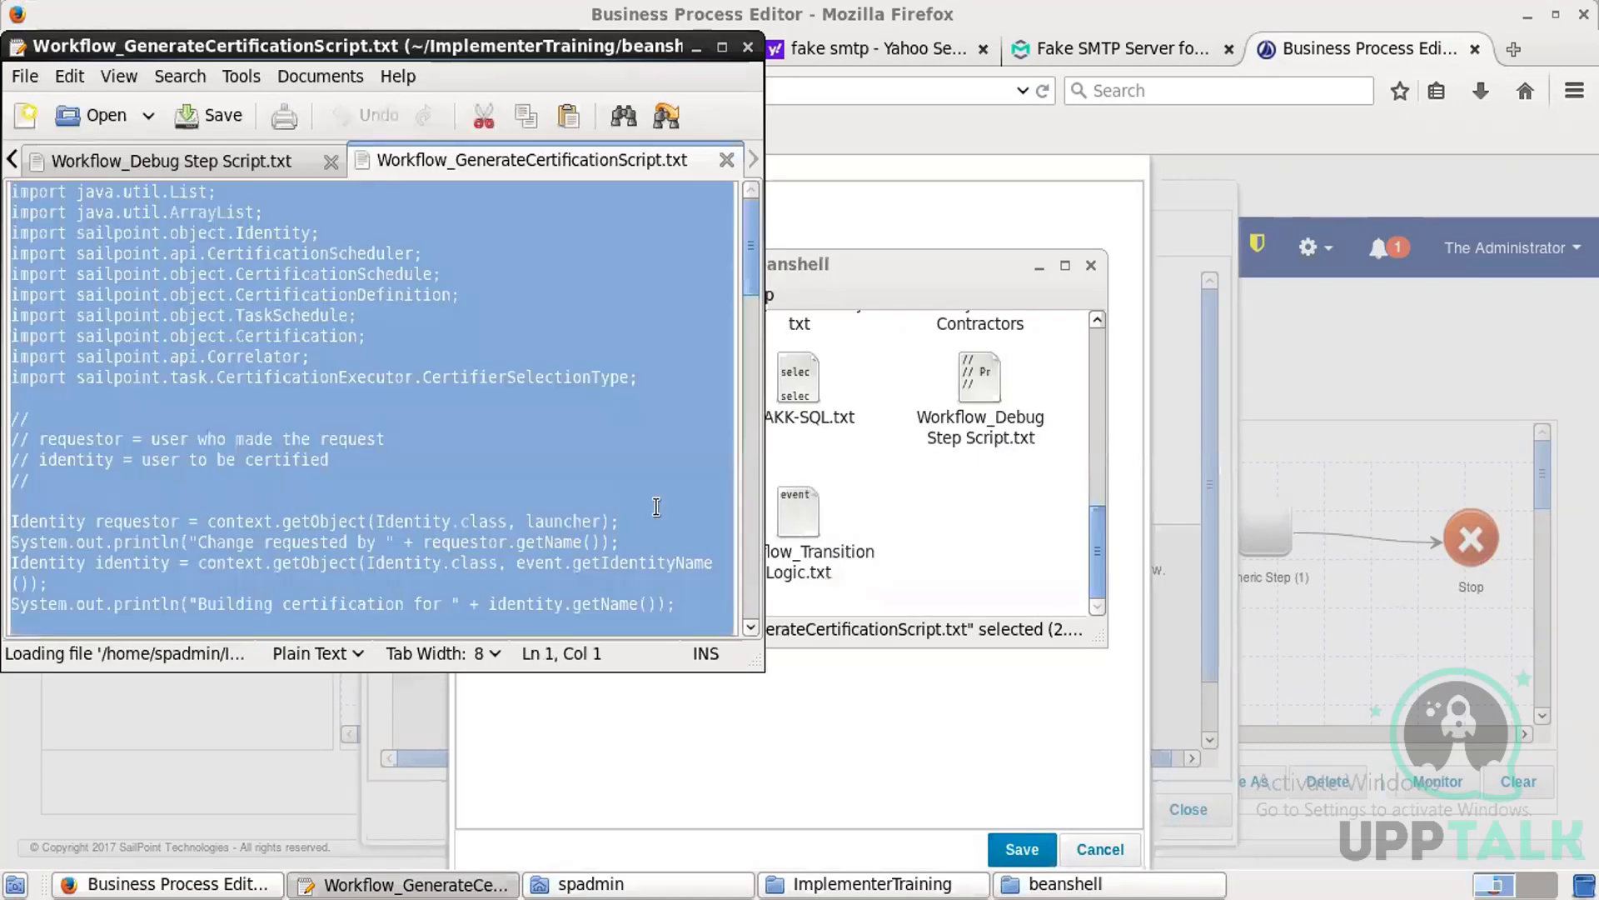
left_click(696, 47)
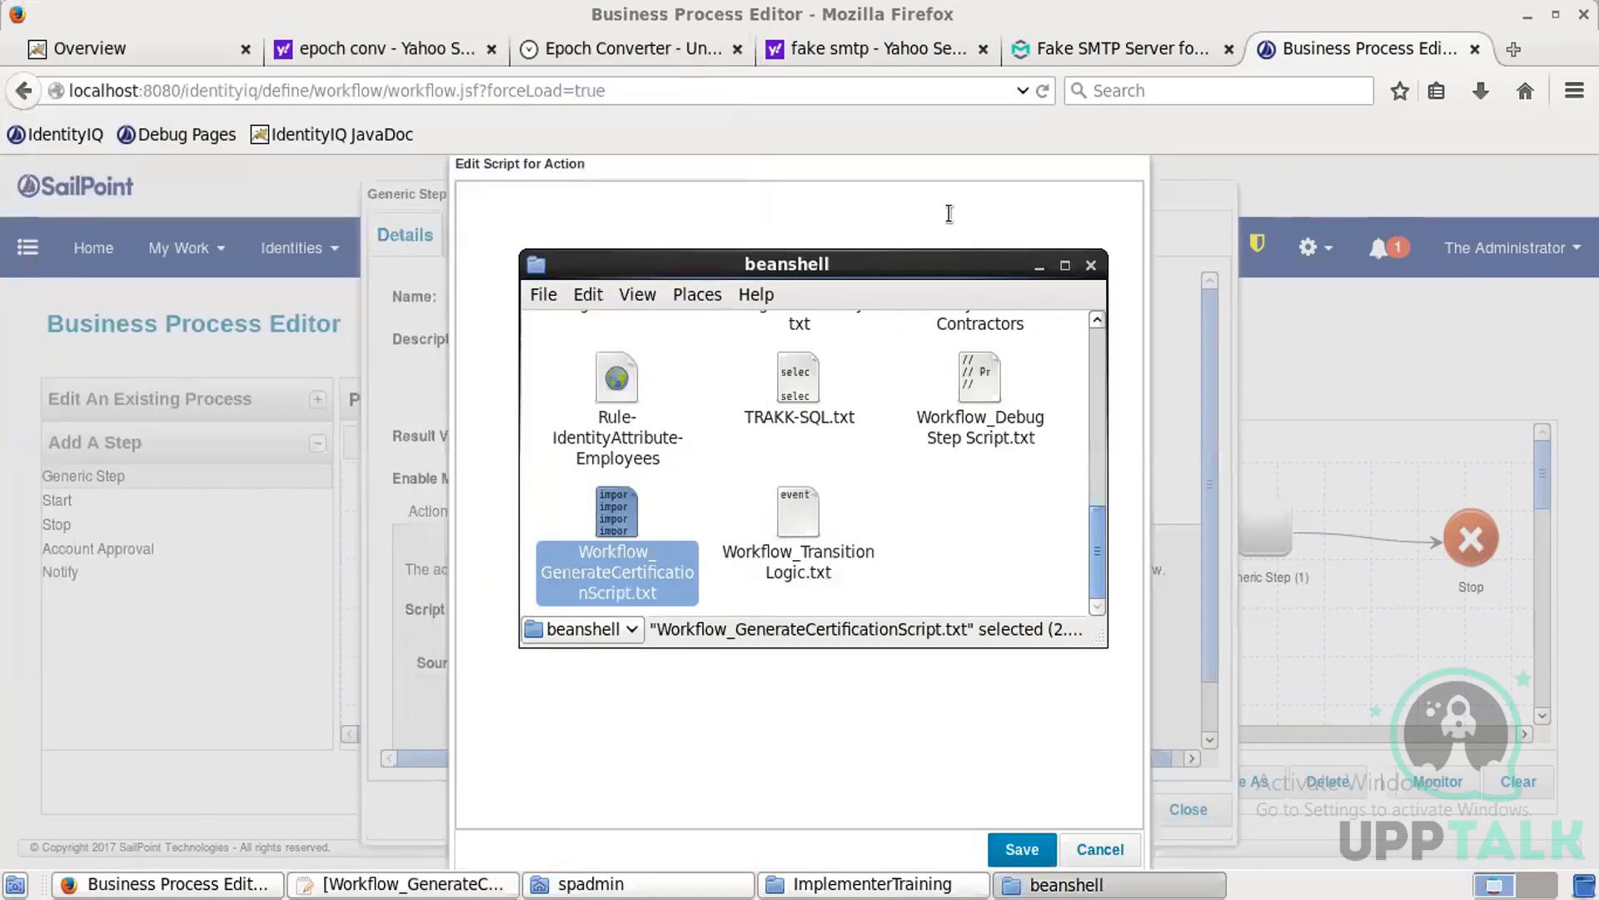
Paste the copied certification script into the action script in Firefox, and save the script and the Create Certification step
left_click(949, 213)
key("ctrl+v")
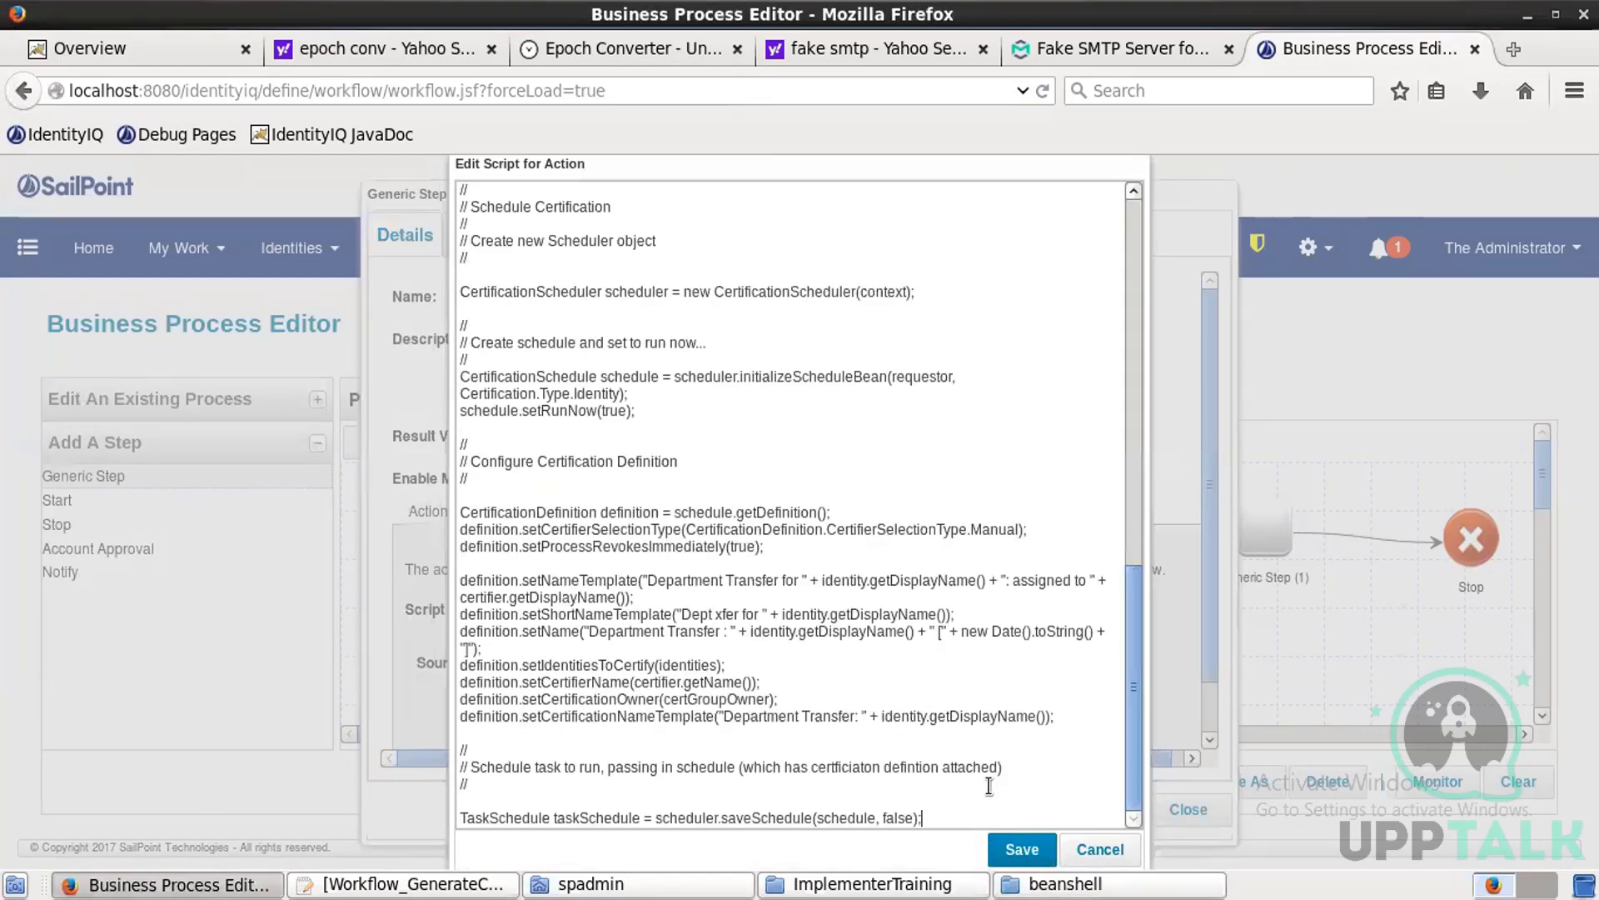
left_click(1018, 850)
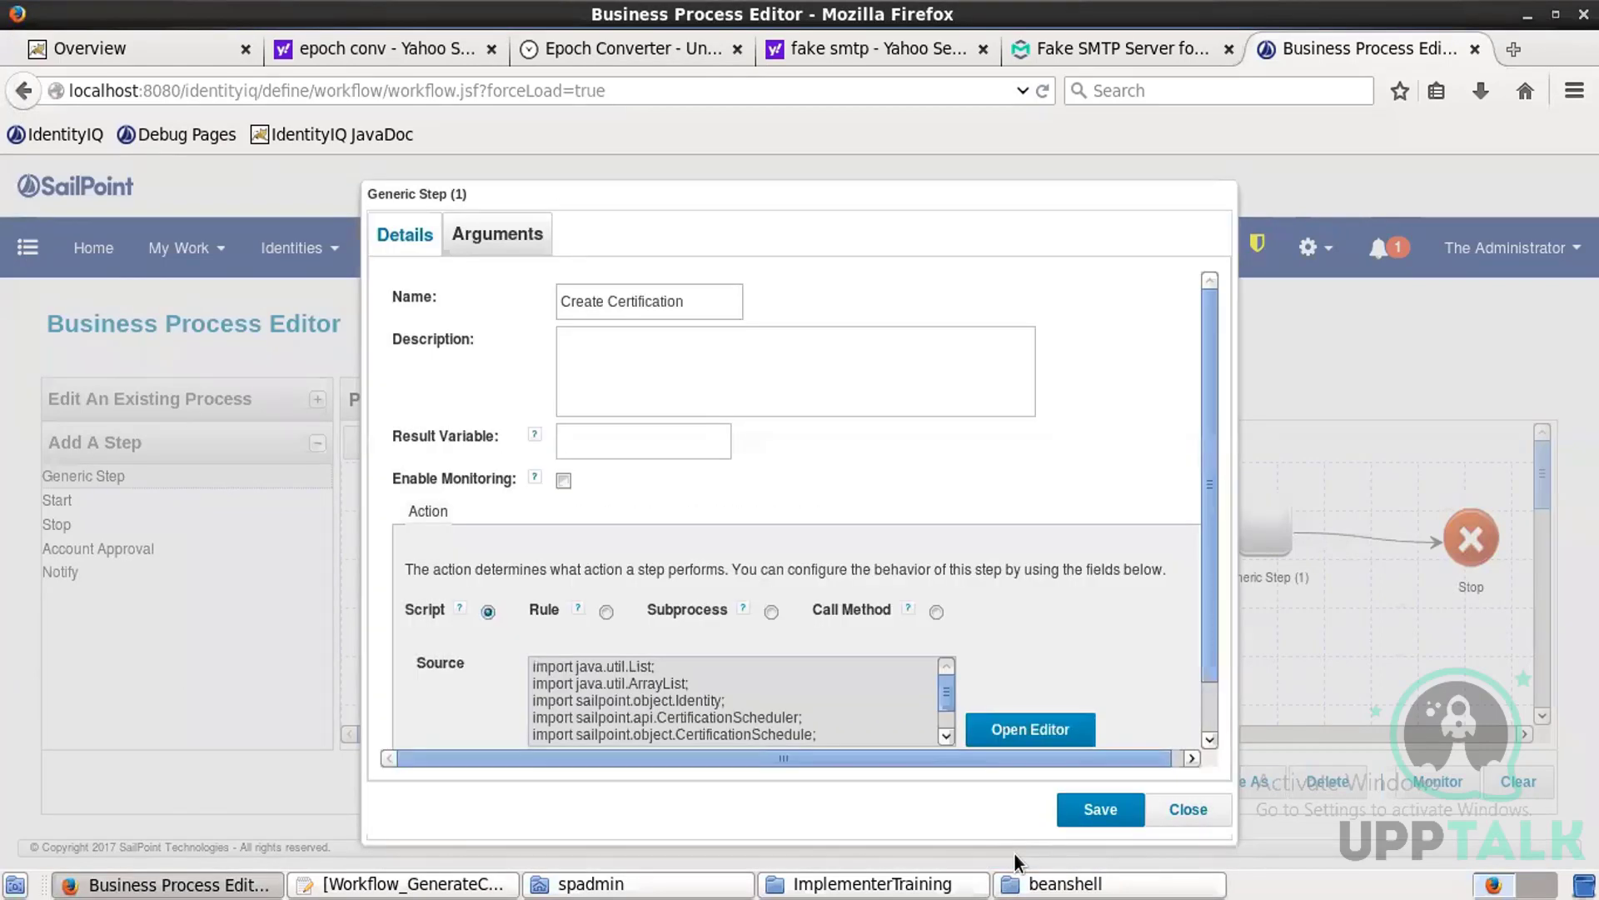
left_click(1087, 820)
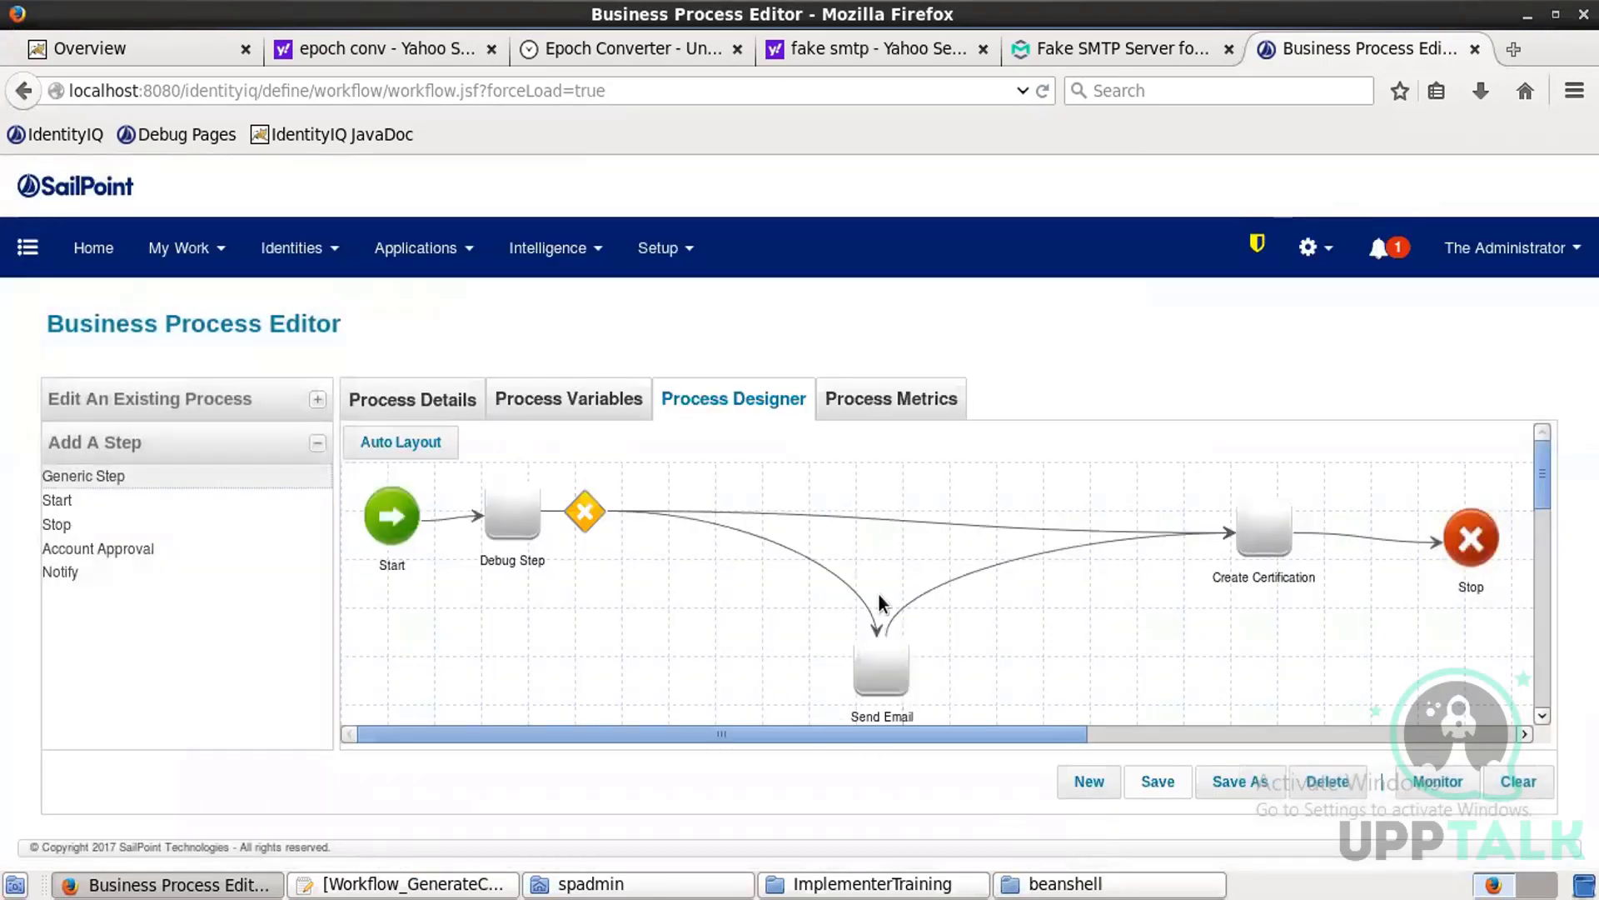
Change the Send Email step's icon to the Send Email icon and save it
right_click(865, 670)
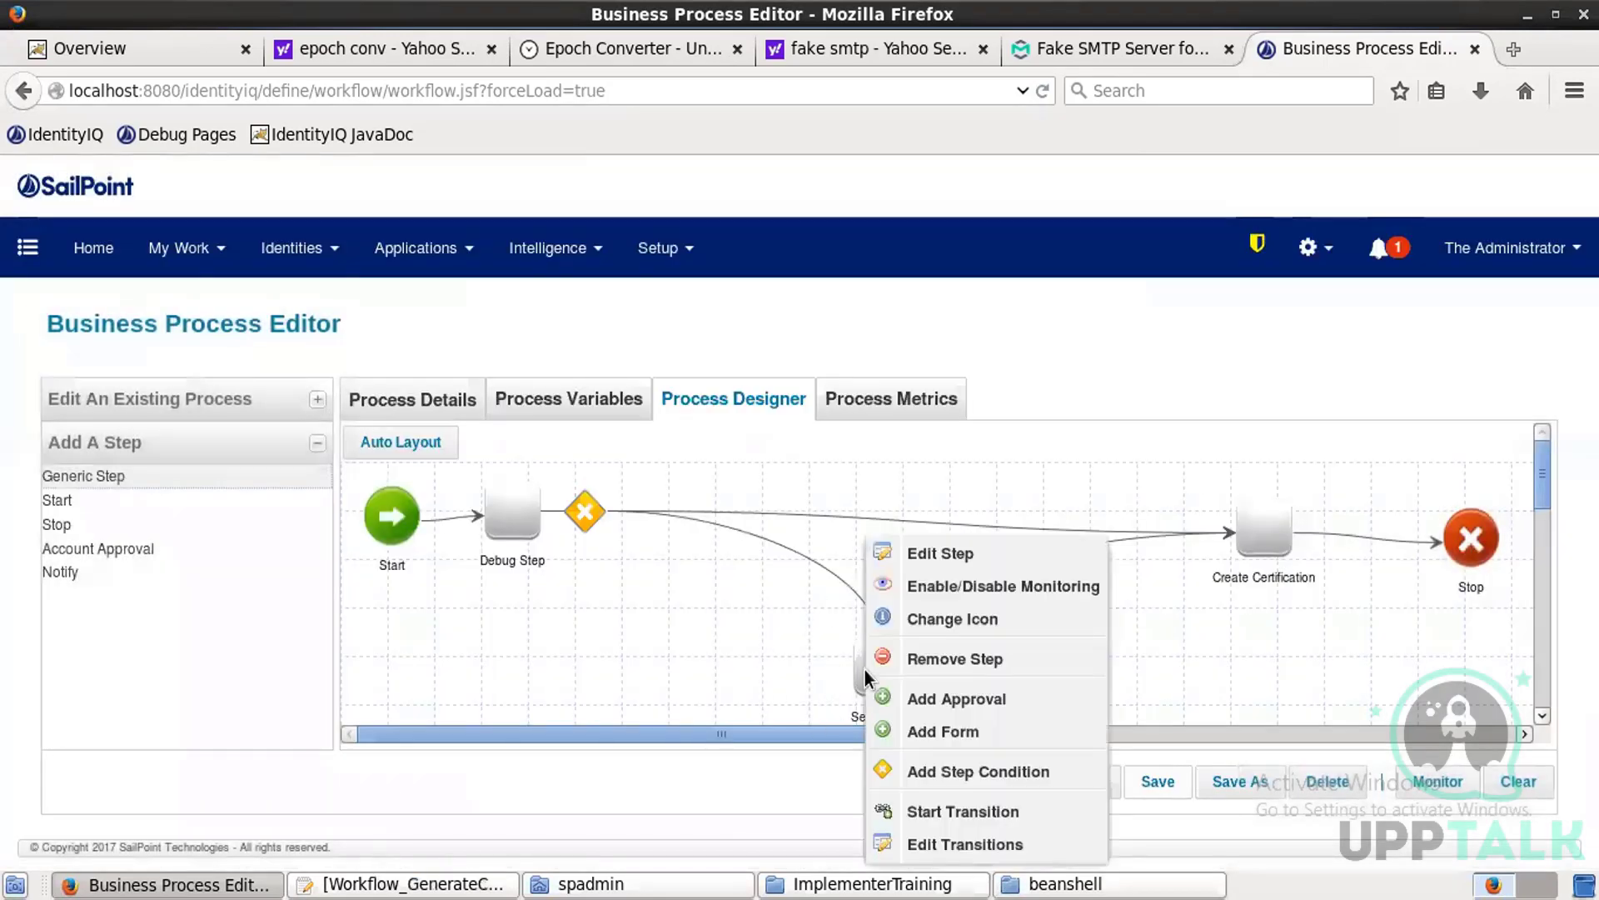
left_click(927, 623)
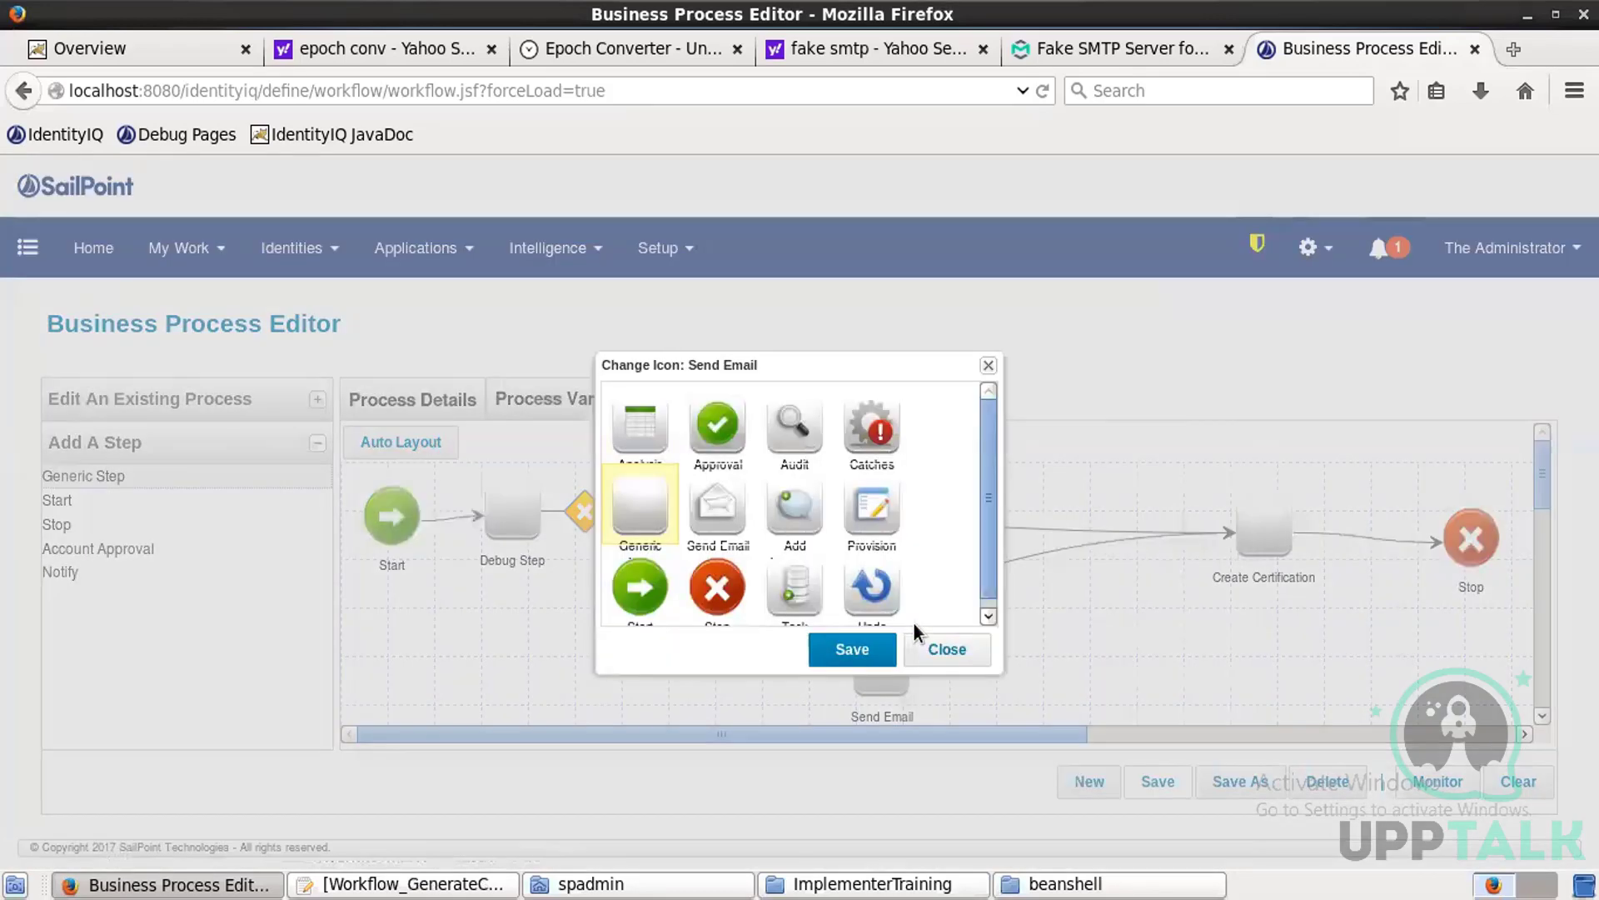
left_click(738, 545)
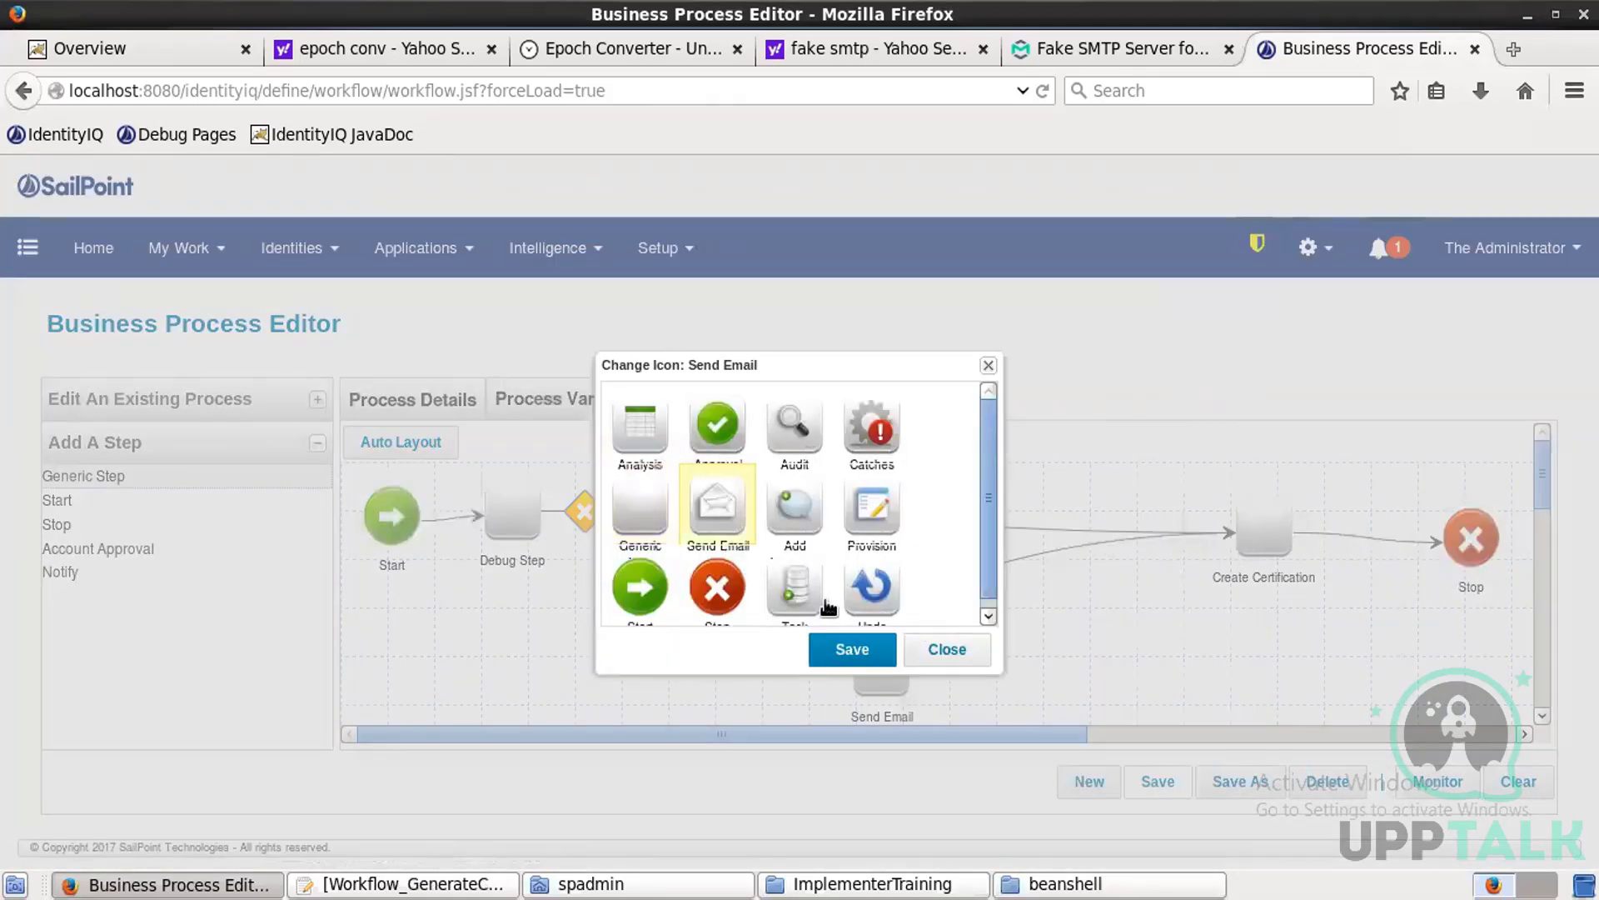
left_click(841, 651)
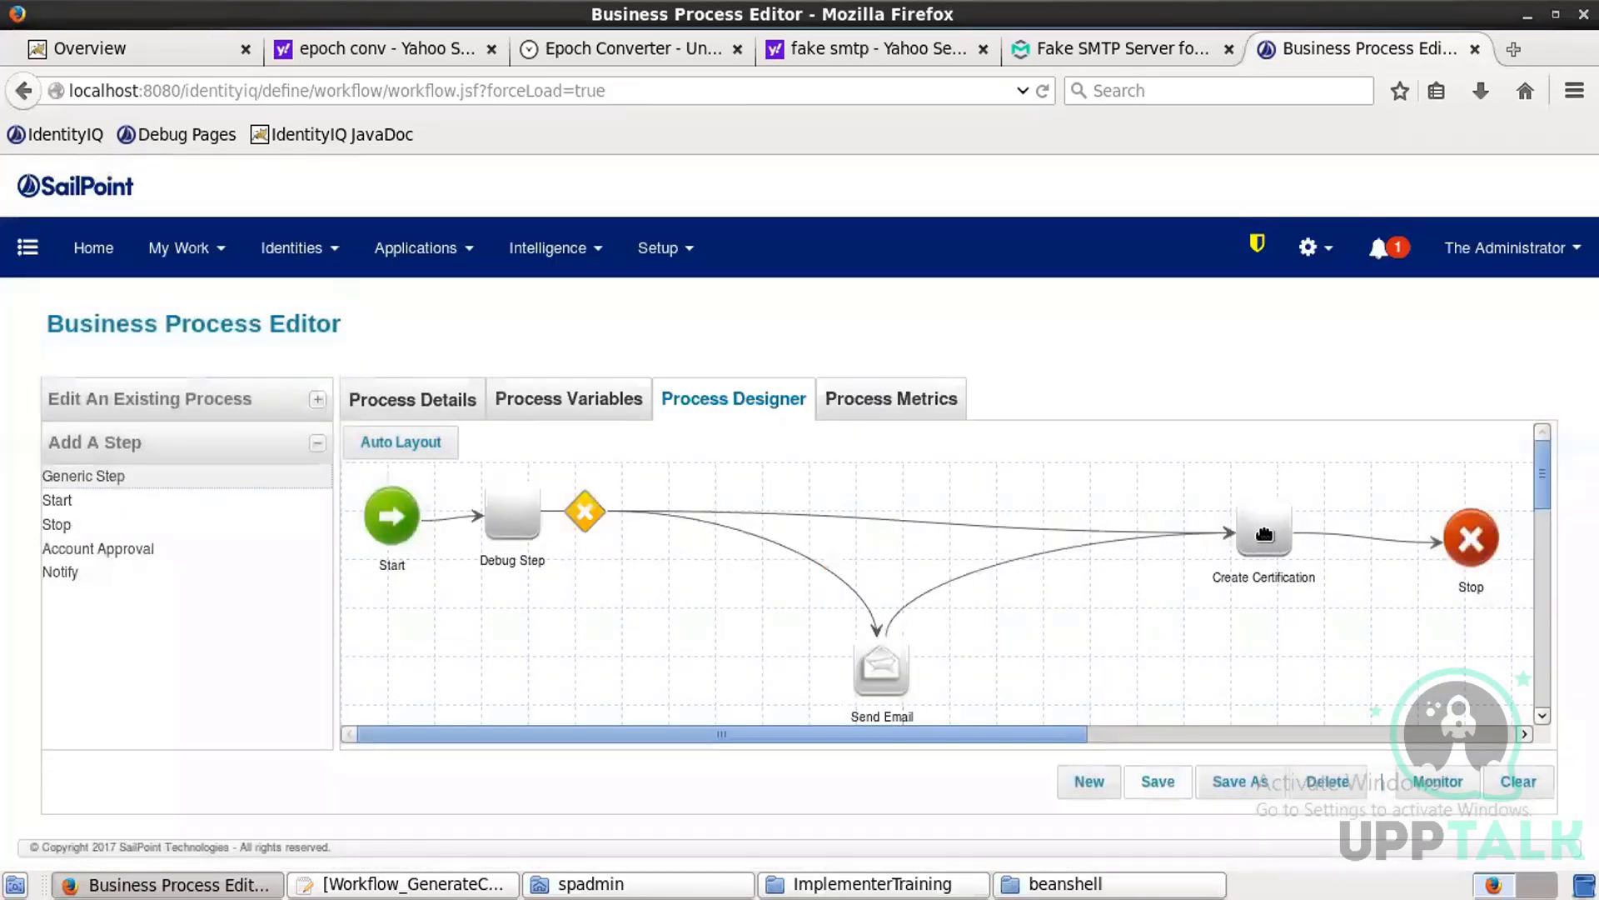
Change the Create Certification step's icon to the Task icon and save it
right_click(1265, 533)
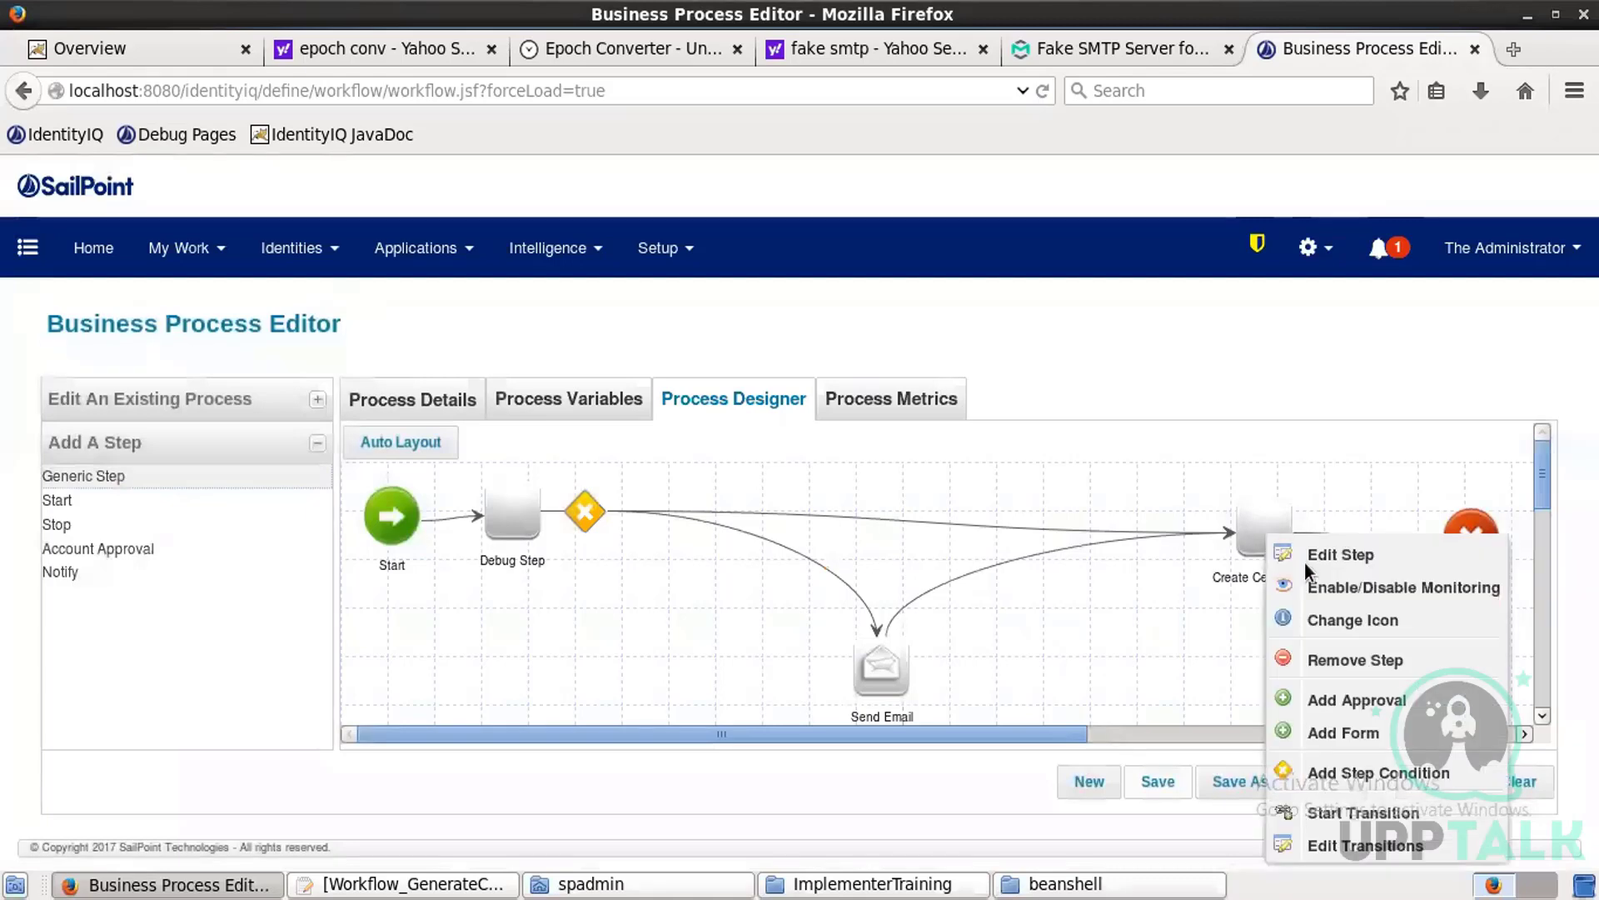
left_click(1333, 618)
left_click(816, 594)
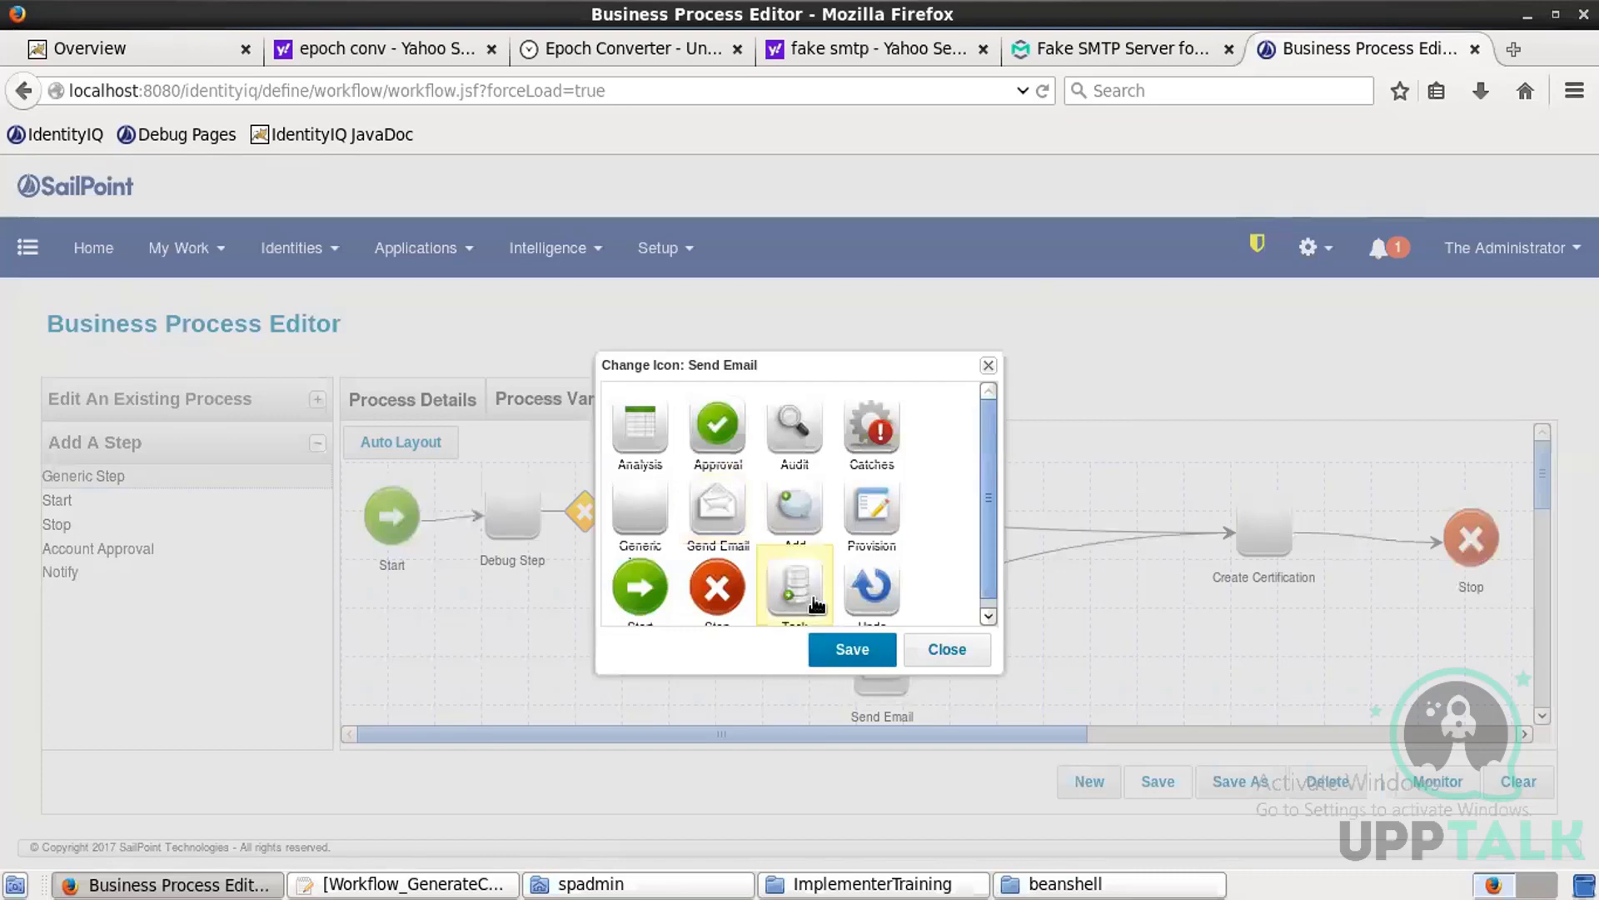
left_click(840, 648)
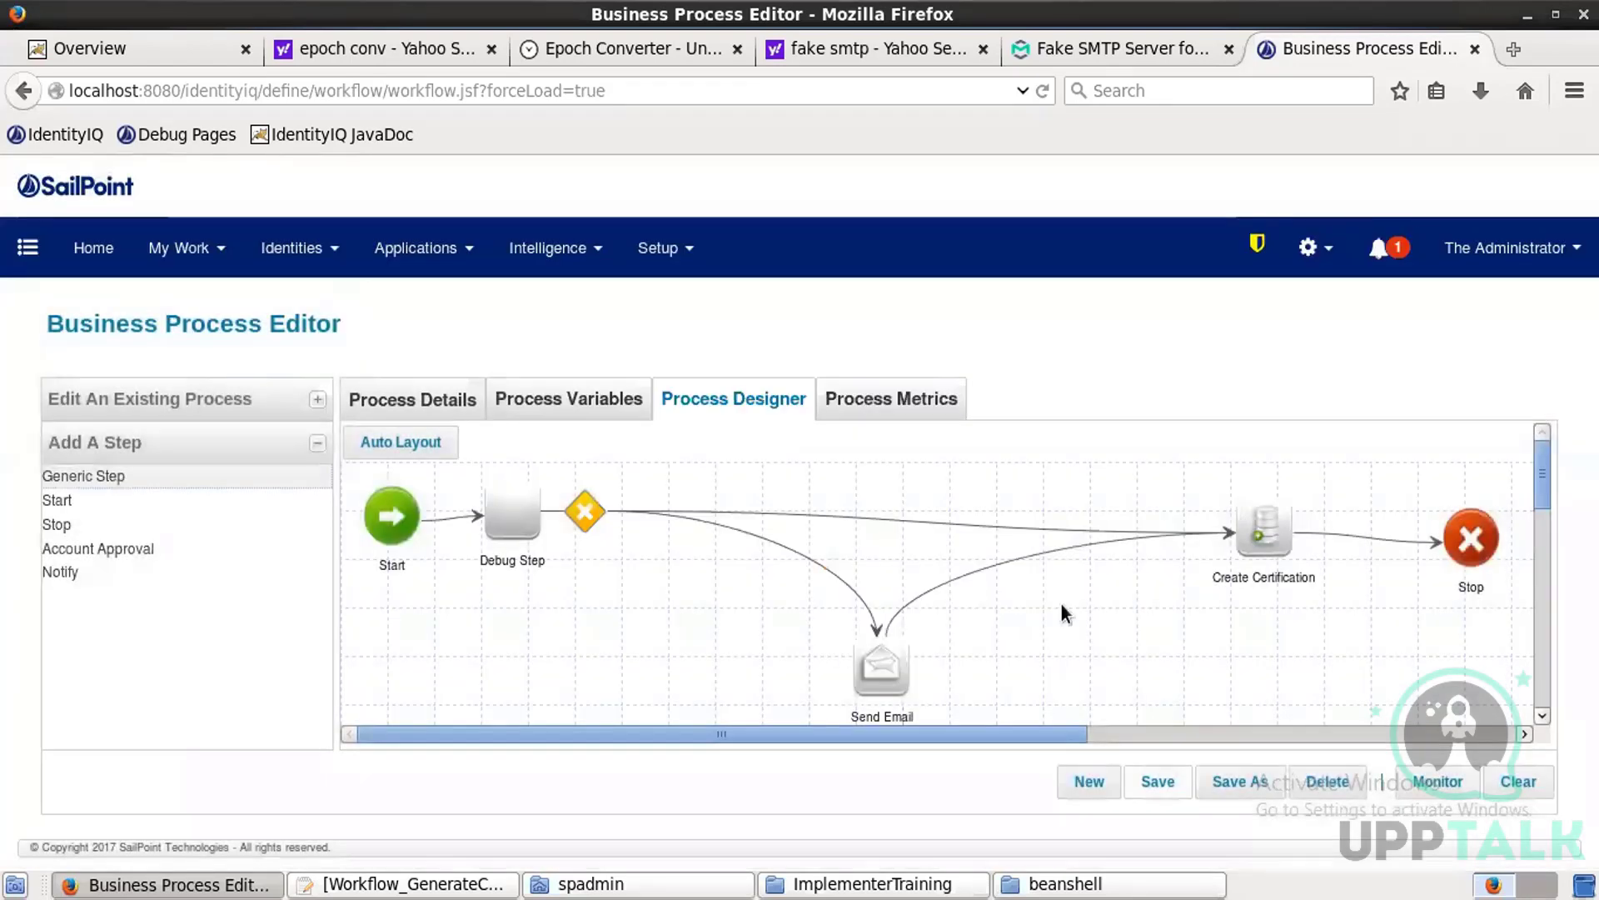
Edit the Debug Step's transitions, placing Send Email ahead of Create Certification and choosing Script as the condition for both
right_click(591, 512)
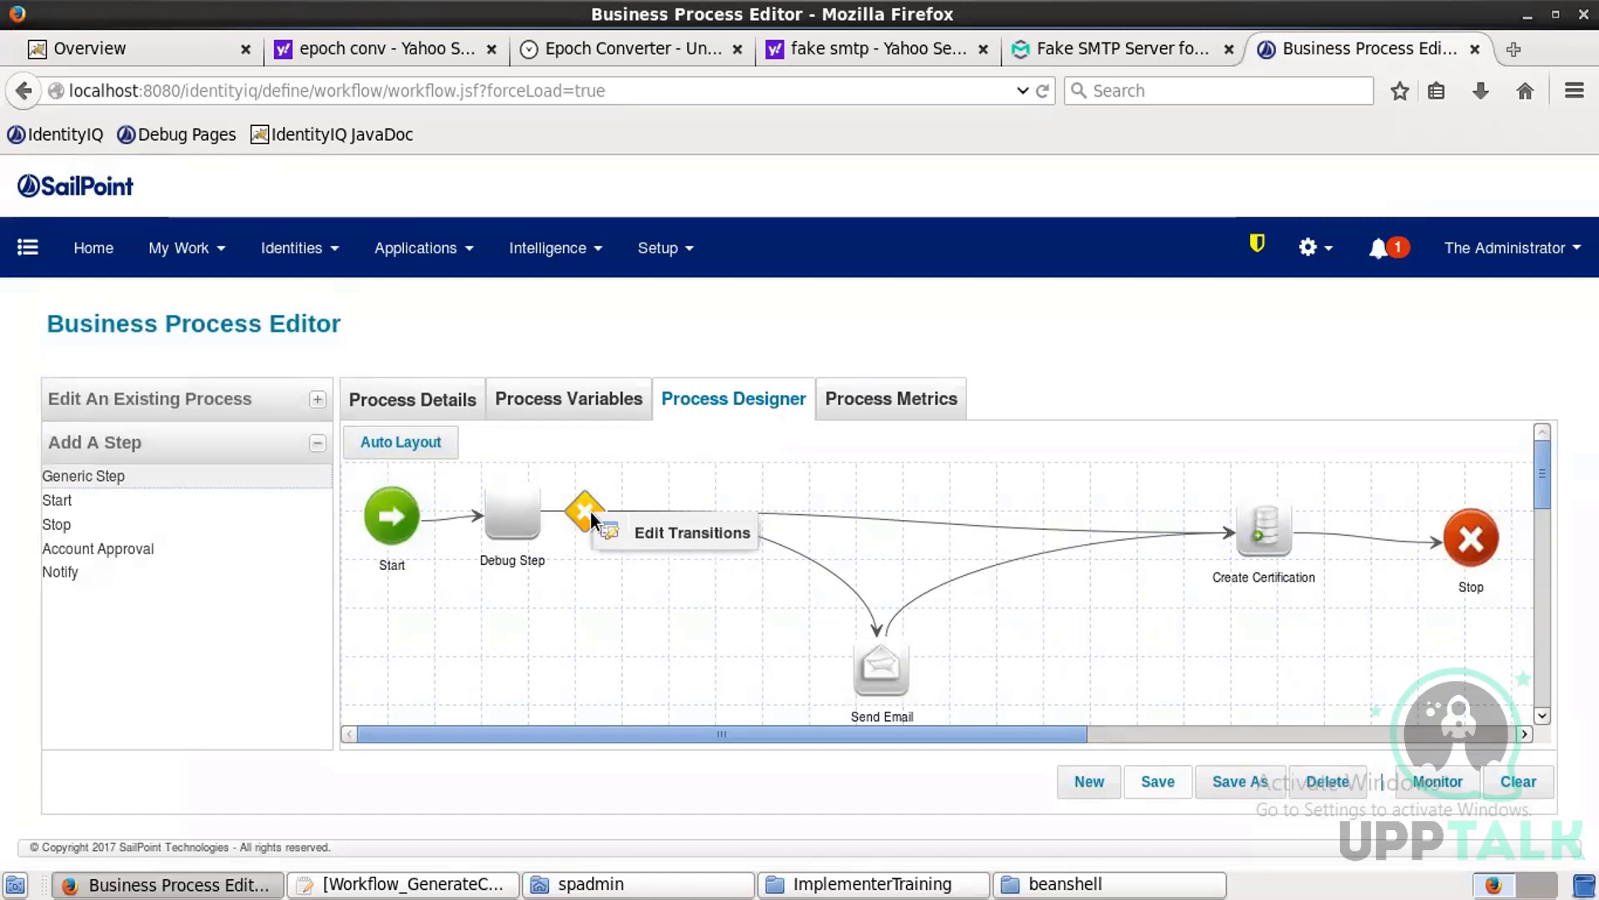
left_click(663, 534)
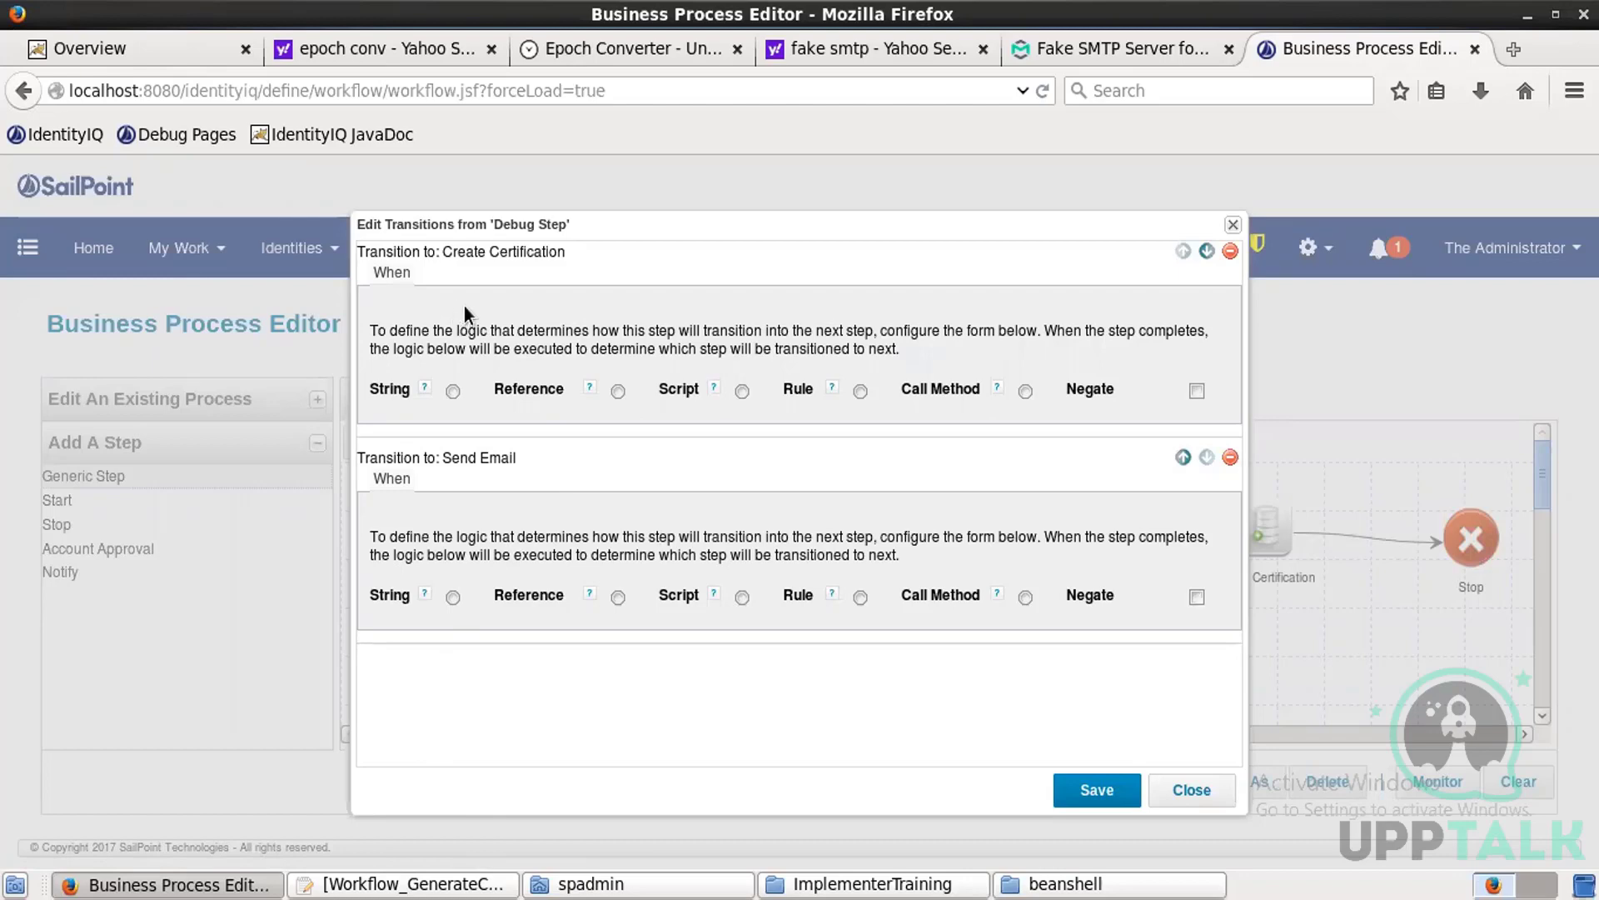
left_click(1183, 458)
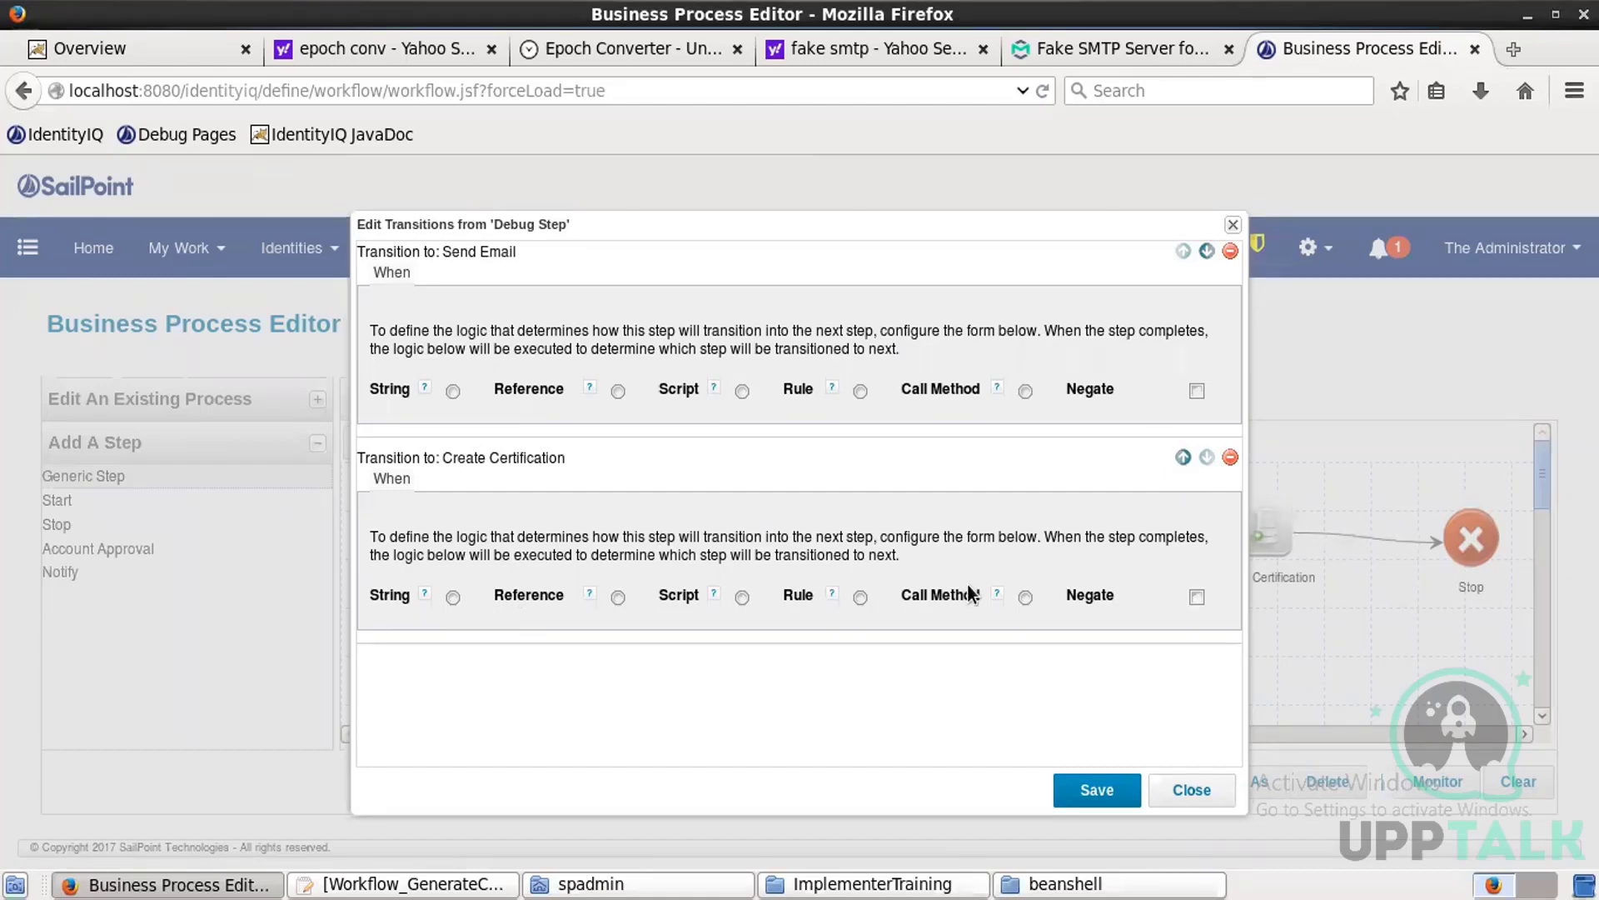
left_click(742, 391)
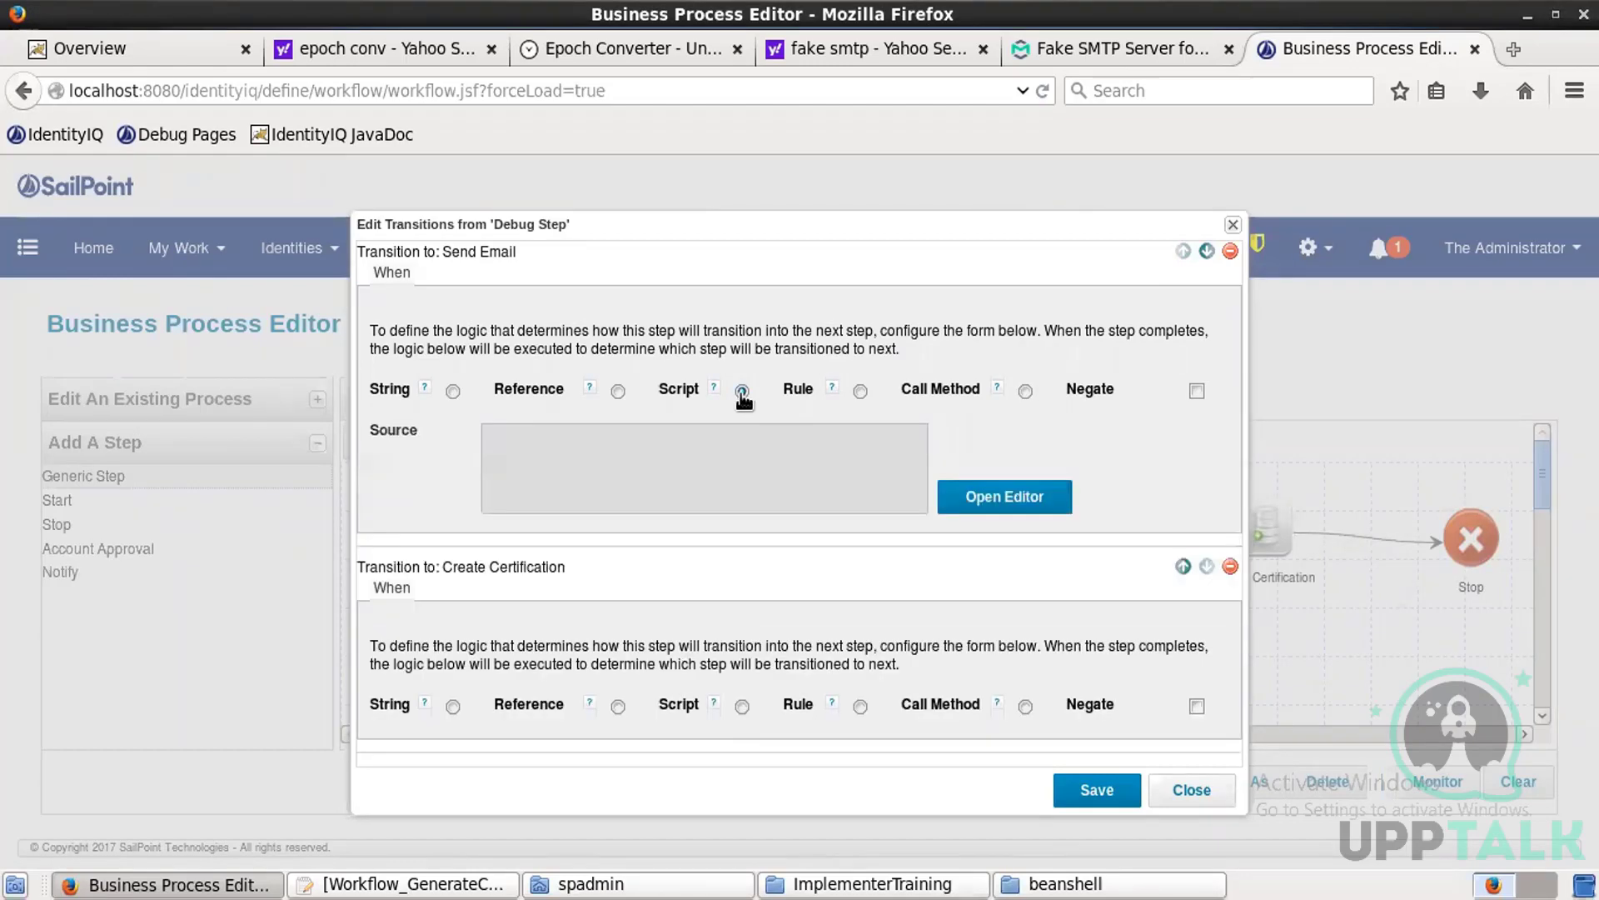
left_click(741, 707)
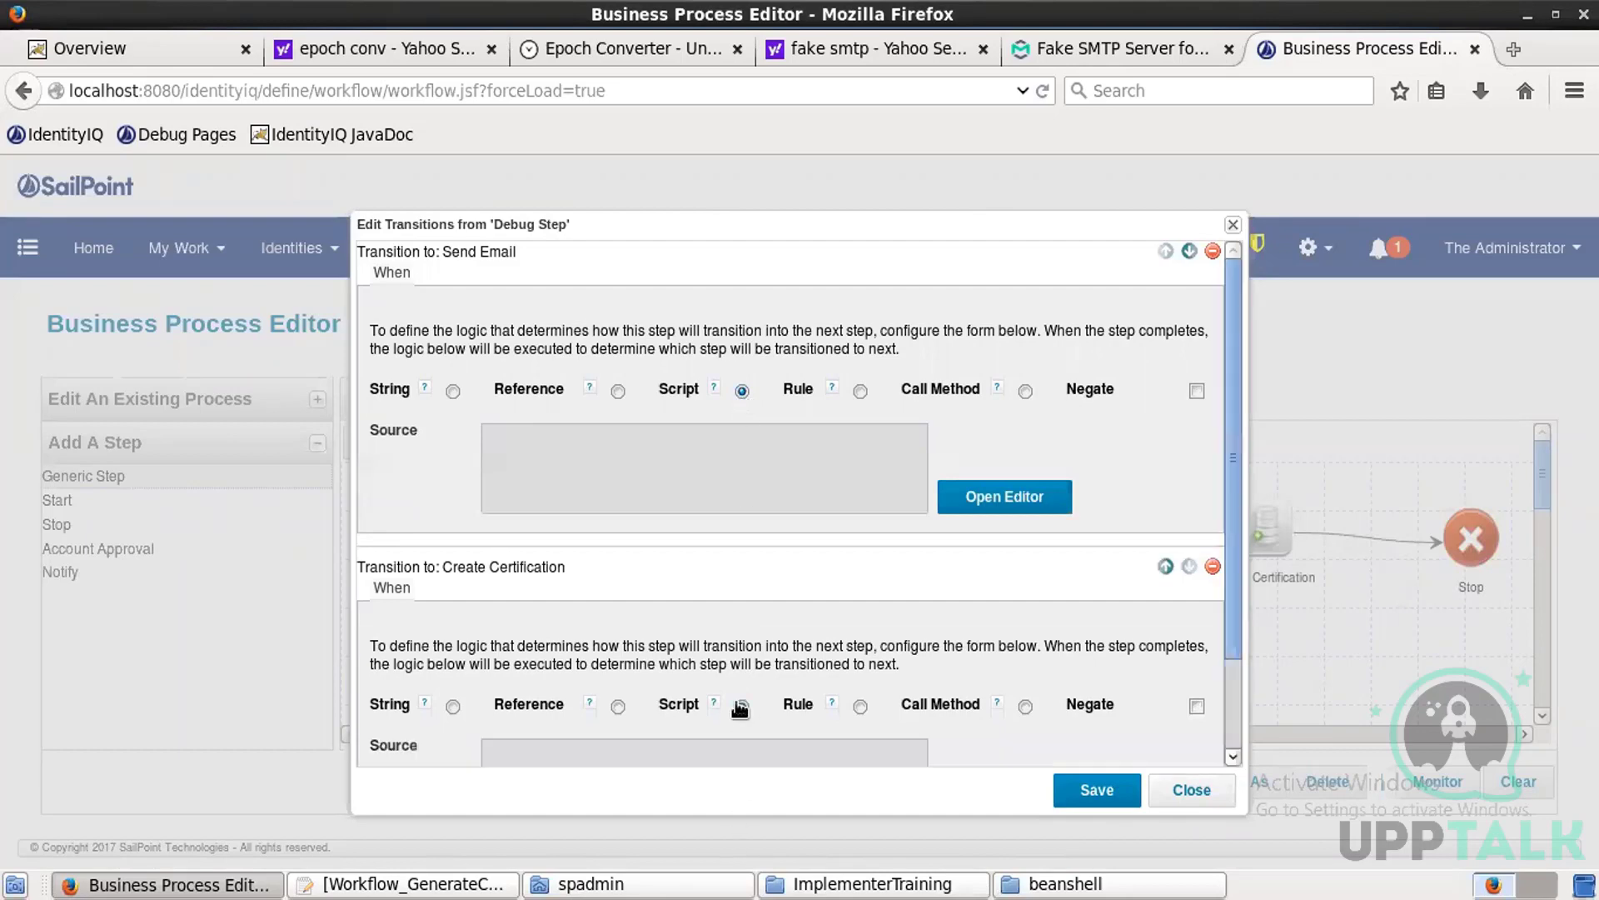
Start the Send Email transition script with the expression event.getObject().getAttribute("department")
left_click(1003, 503)
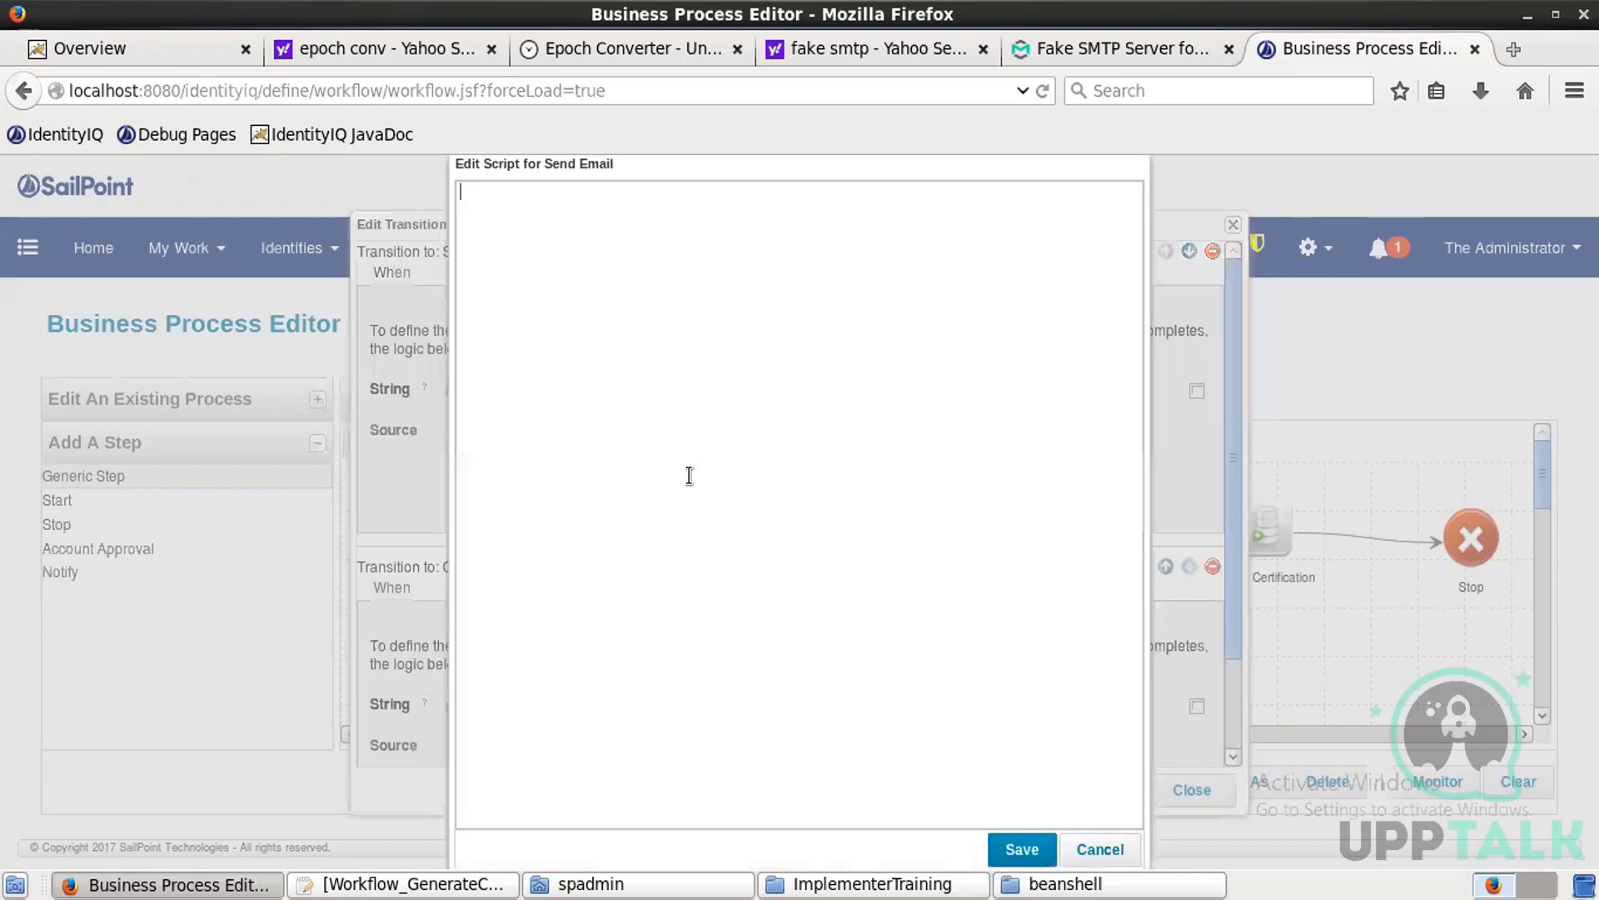
type("event.getObject().")
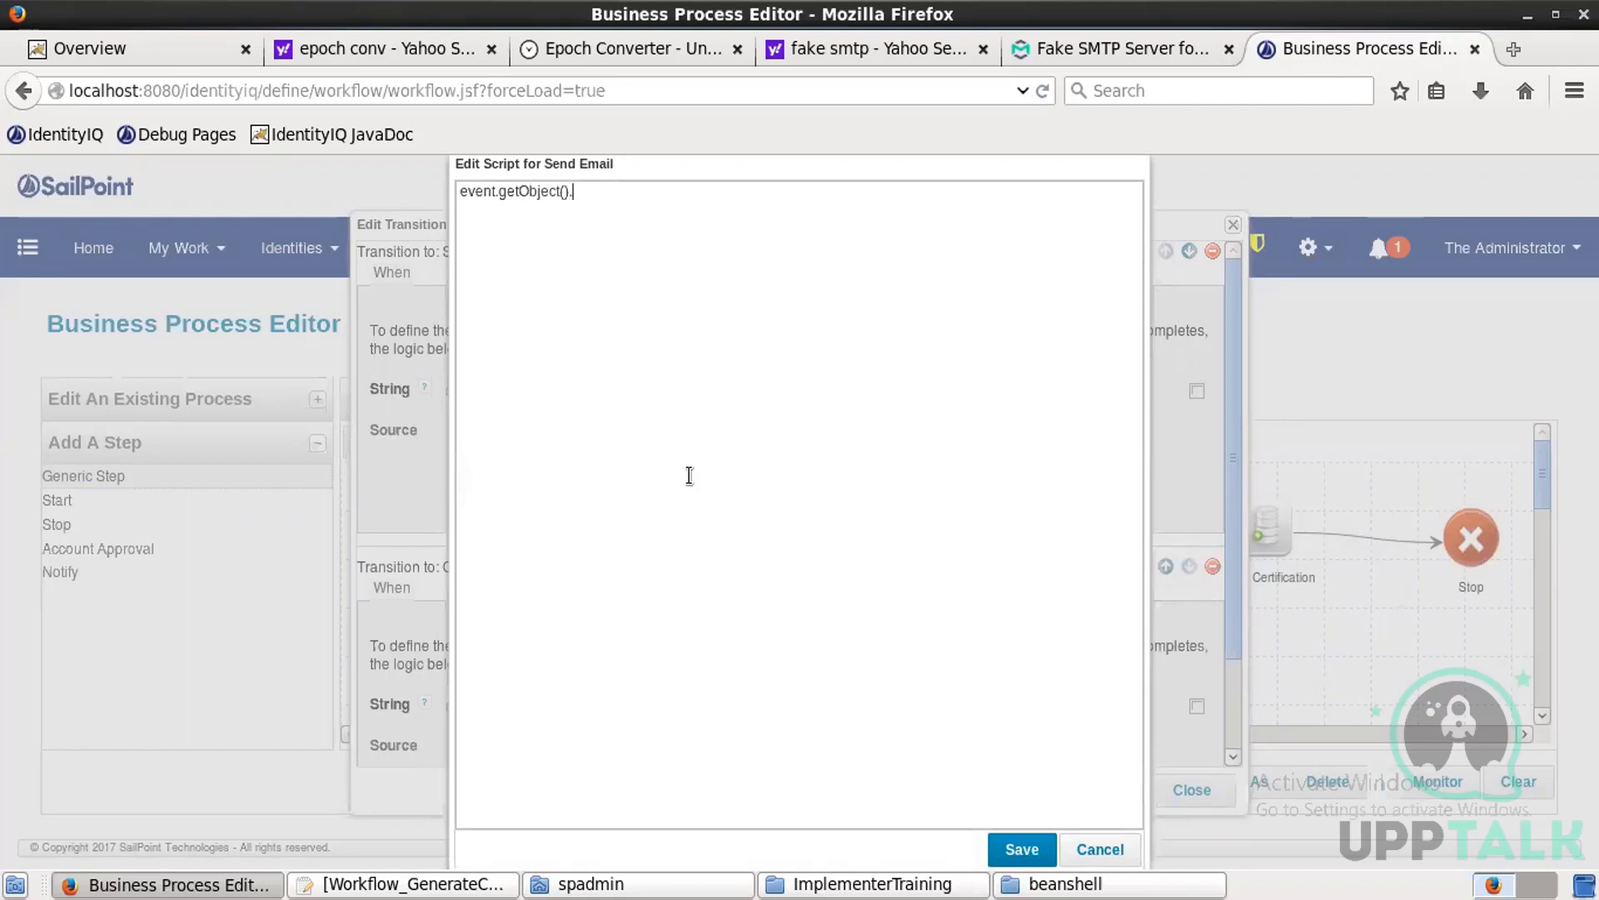
type("getAttribute()")
key("Left")
type("\"\"")
key("Right")
key("Left")
key("Left")
type("department")
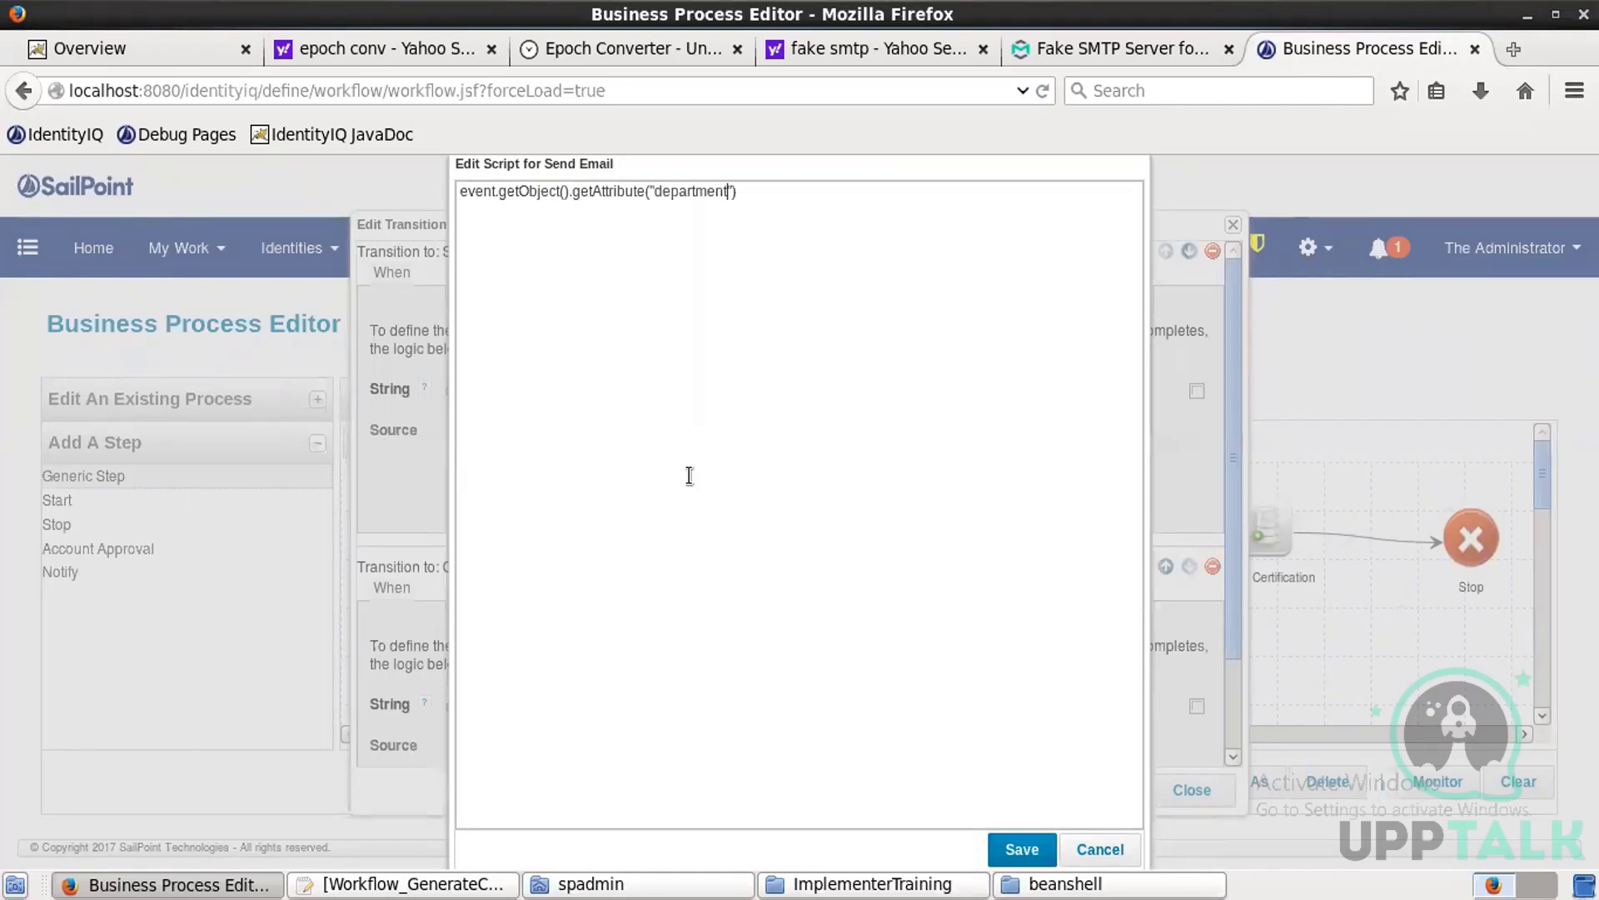
Complete the Send Email transition script with .equals("IT Management"), copy the whole expression and save the script
key("Right")
key("Right")
type(".equal")
type("s")
type("()")
type("\"\"")
key("Left")
type("IT De")
key("BackSpace")
key("BackSpace")
type("Manage")
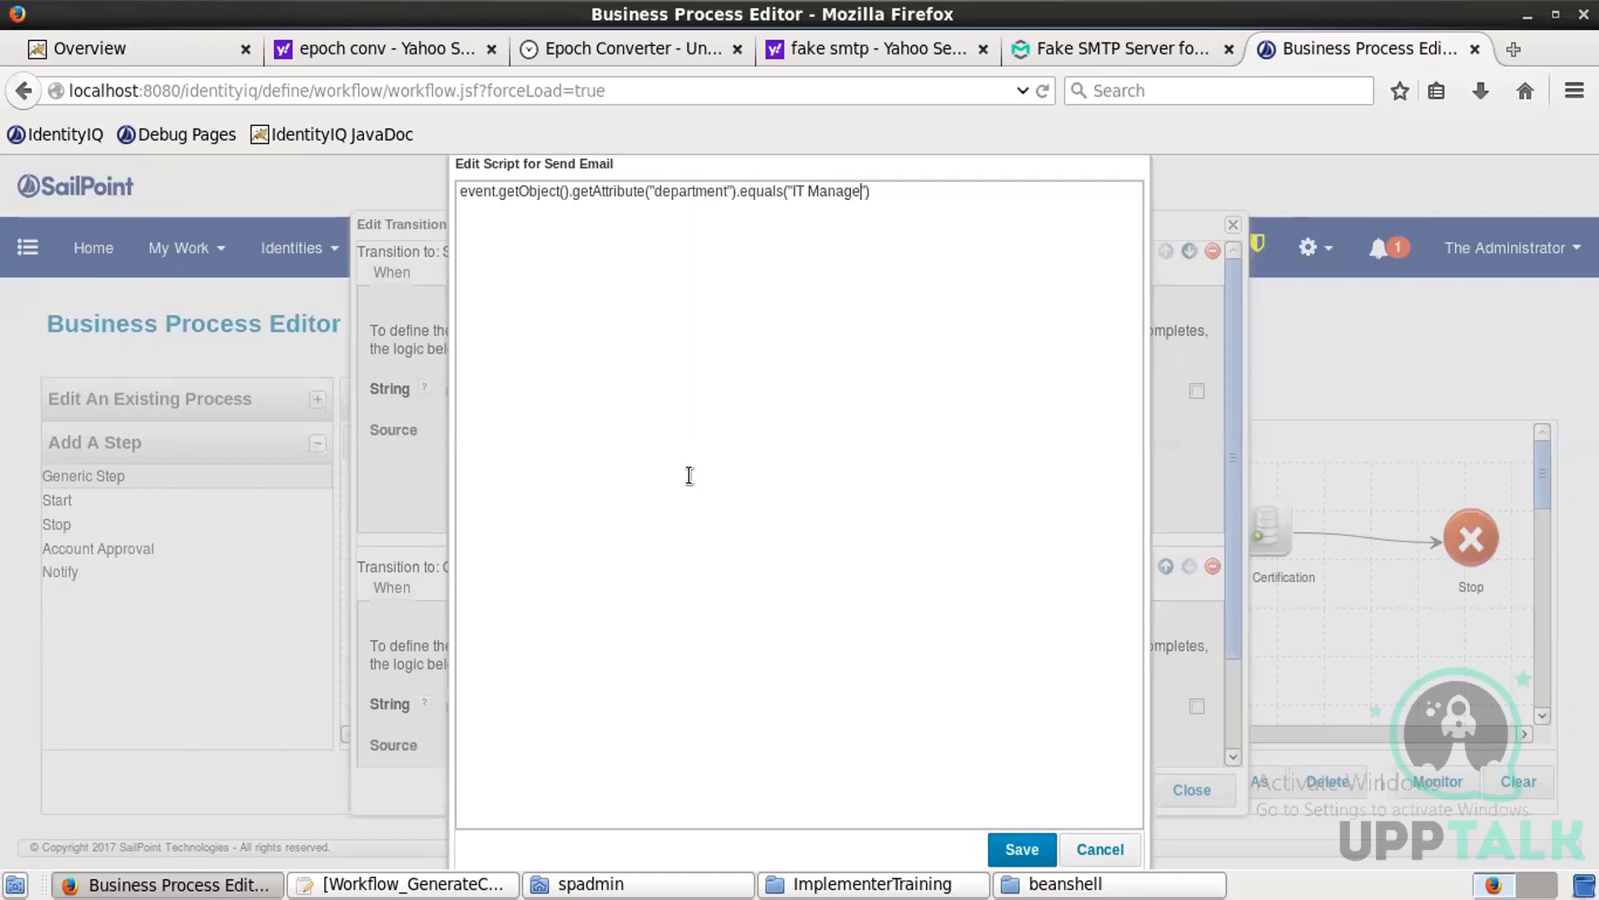
type("ment")
key("ctrl+a")
key("ctrl+c")
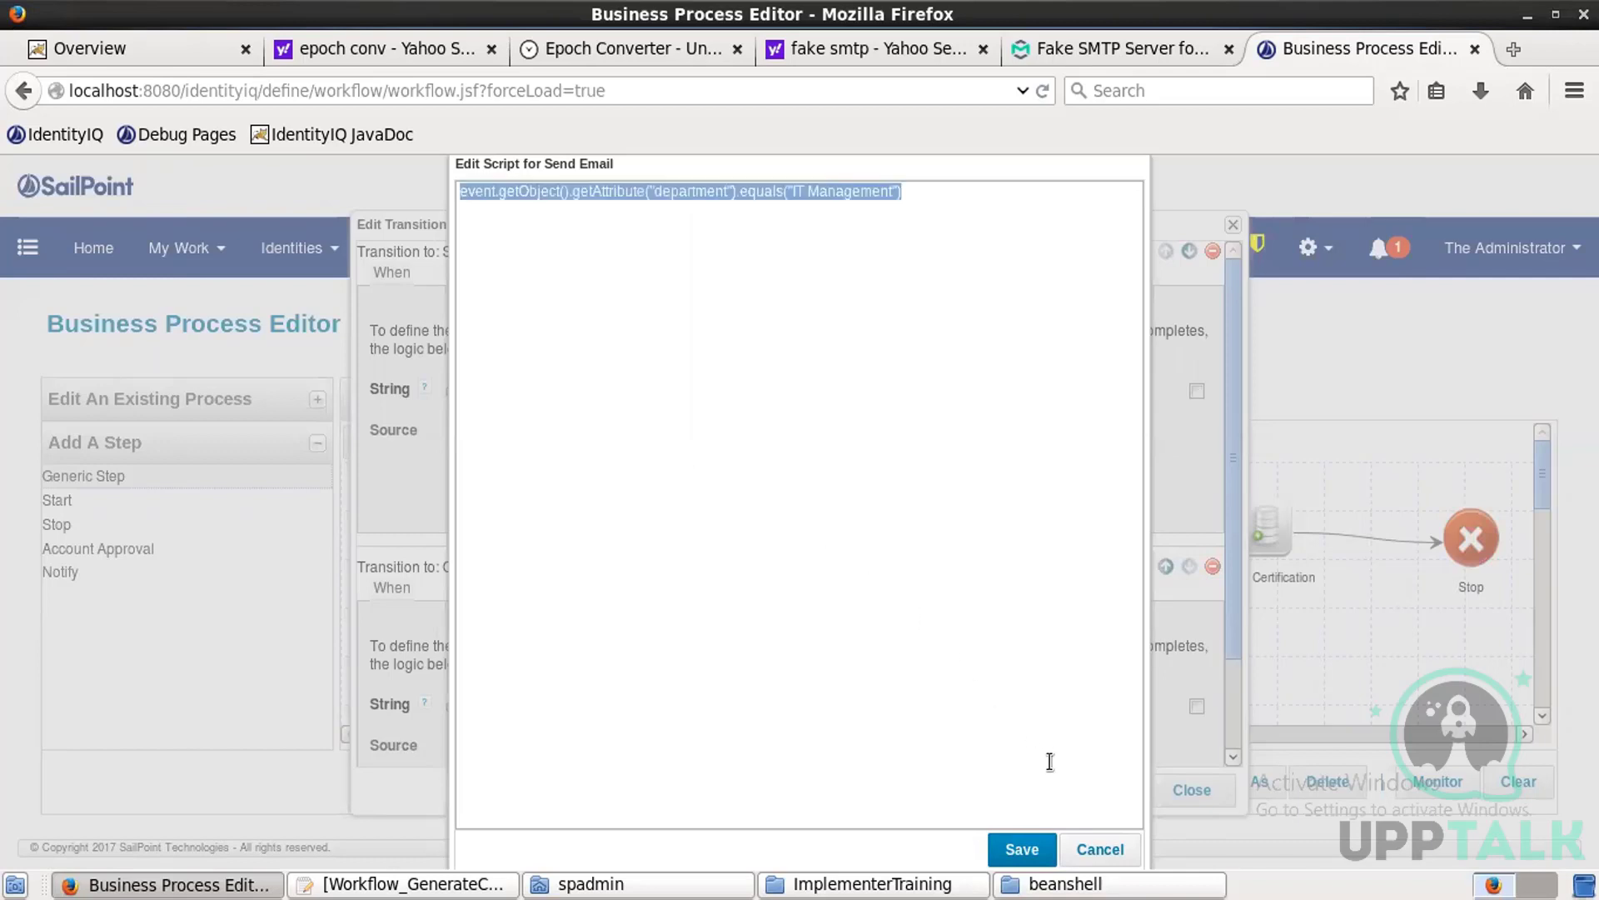
left_click(1020, 849)
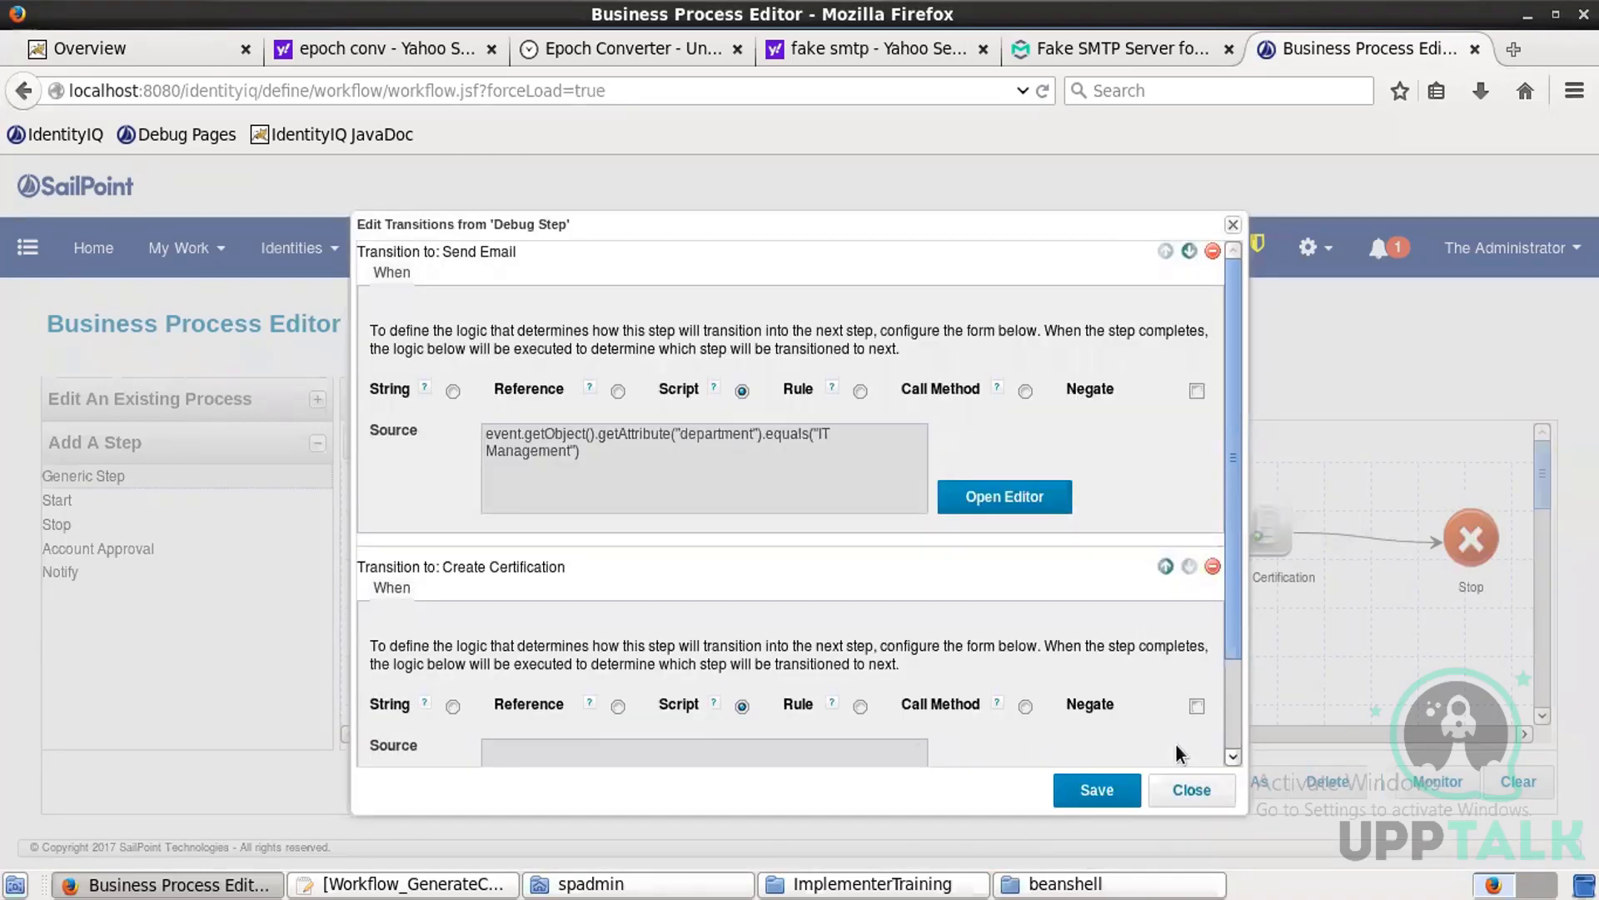
Paste the copied expression as the Create Certification transition script, and save the script and the Debug Step transitions
scroll(1235, 731, "down", 2)
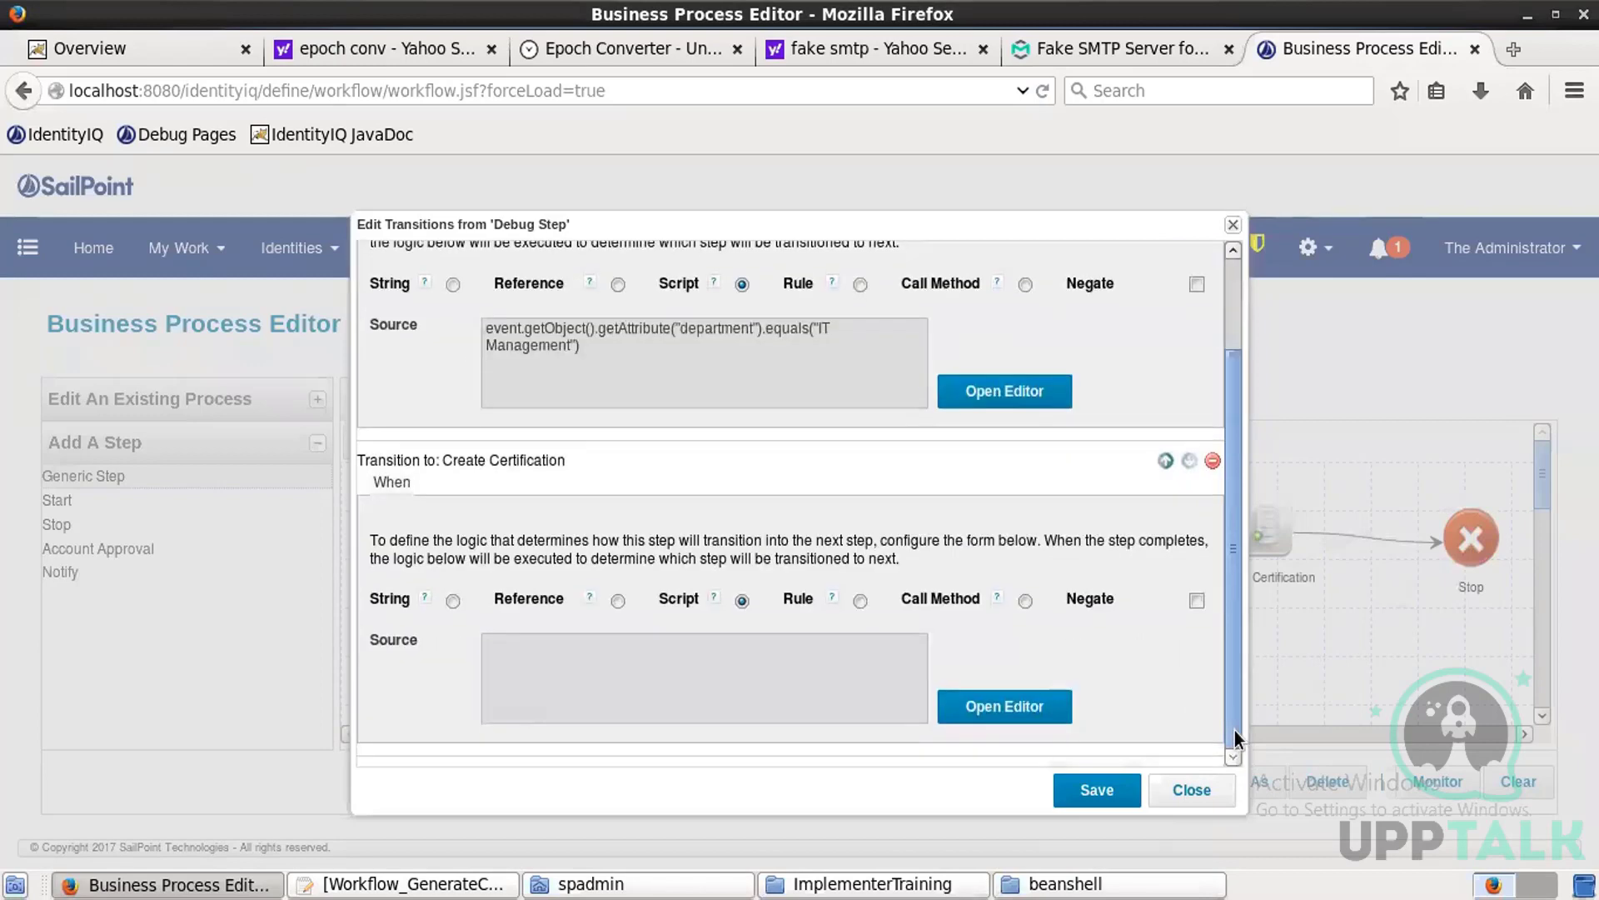
left_click(1008, 708)
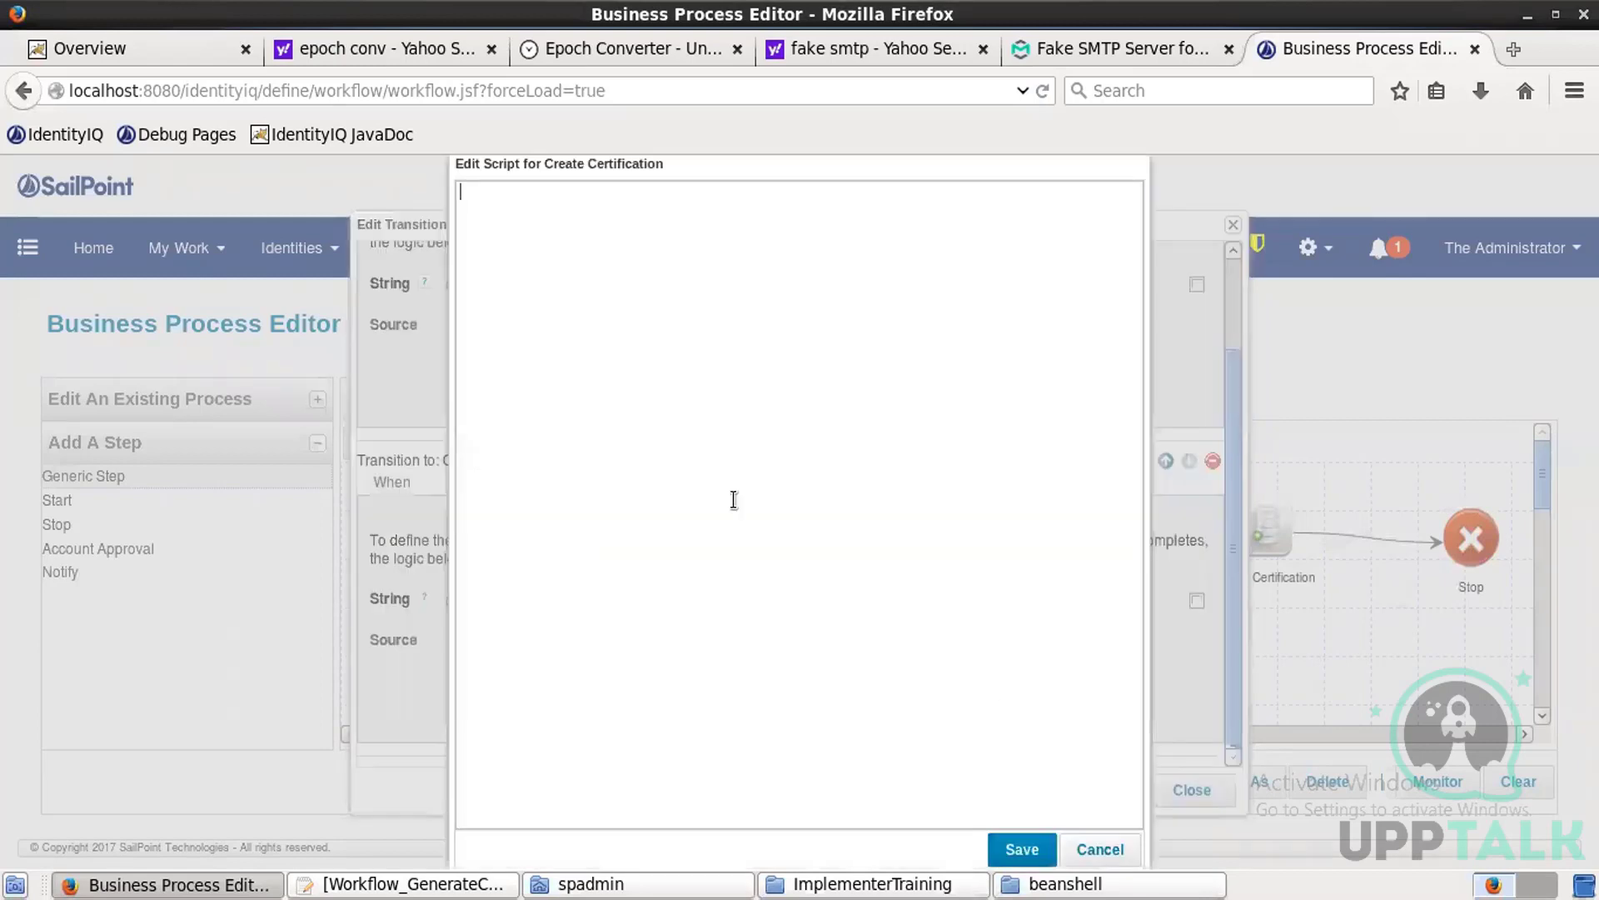
key("ctrl+v")
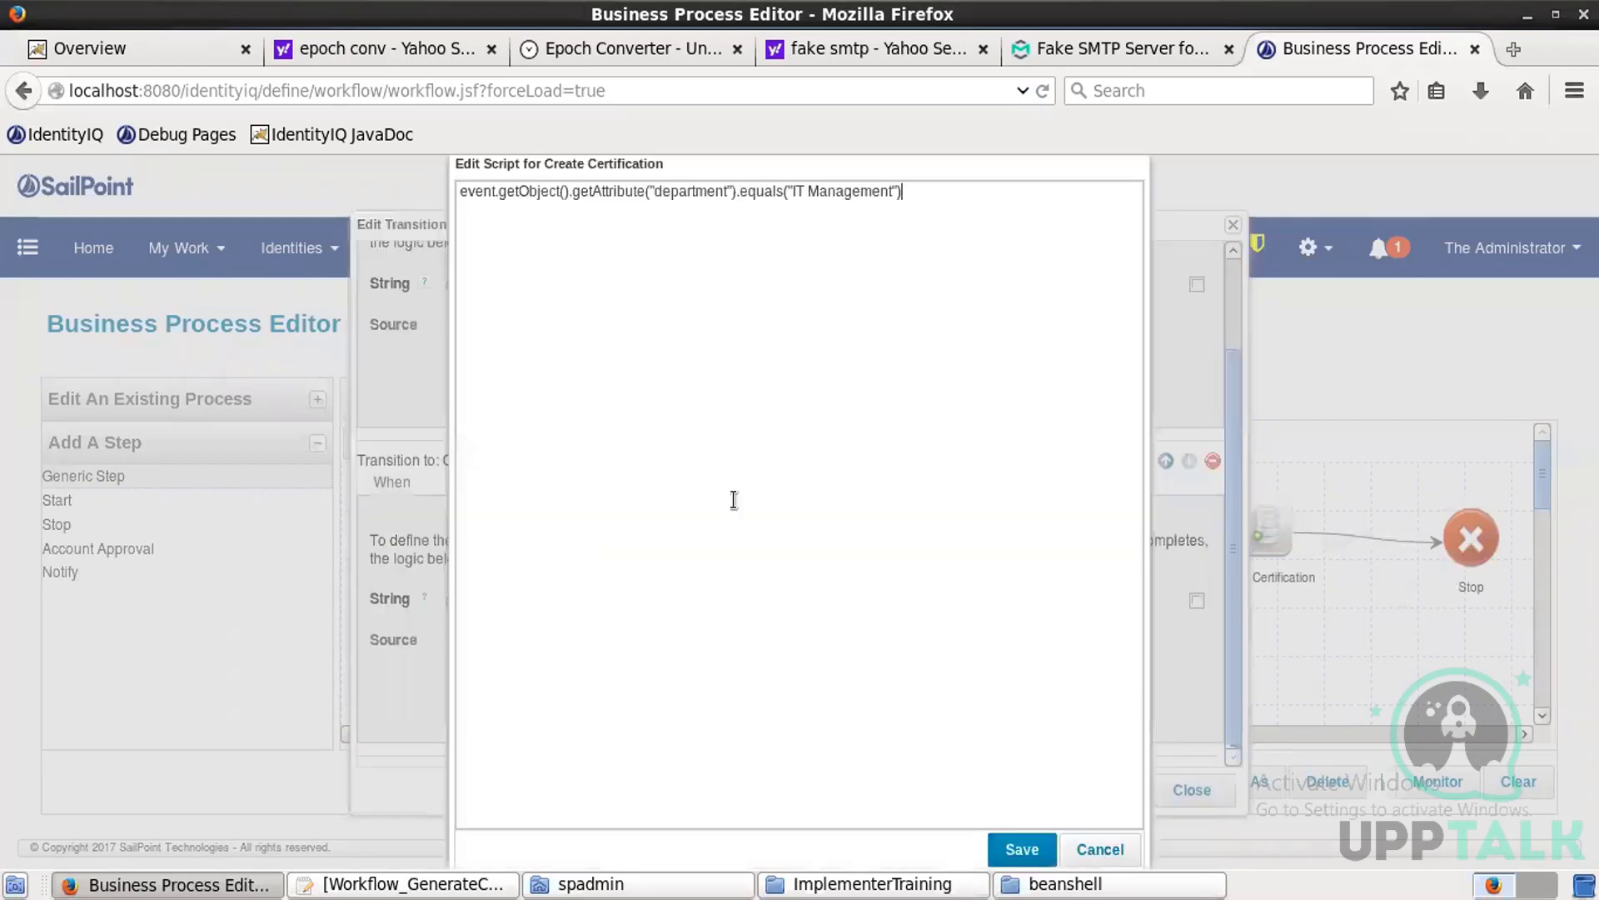
left_click(1017, 848)
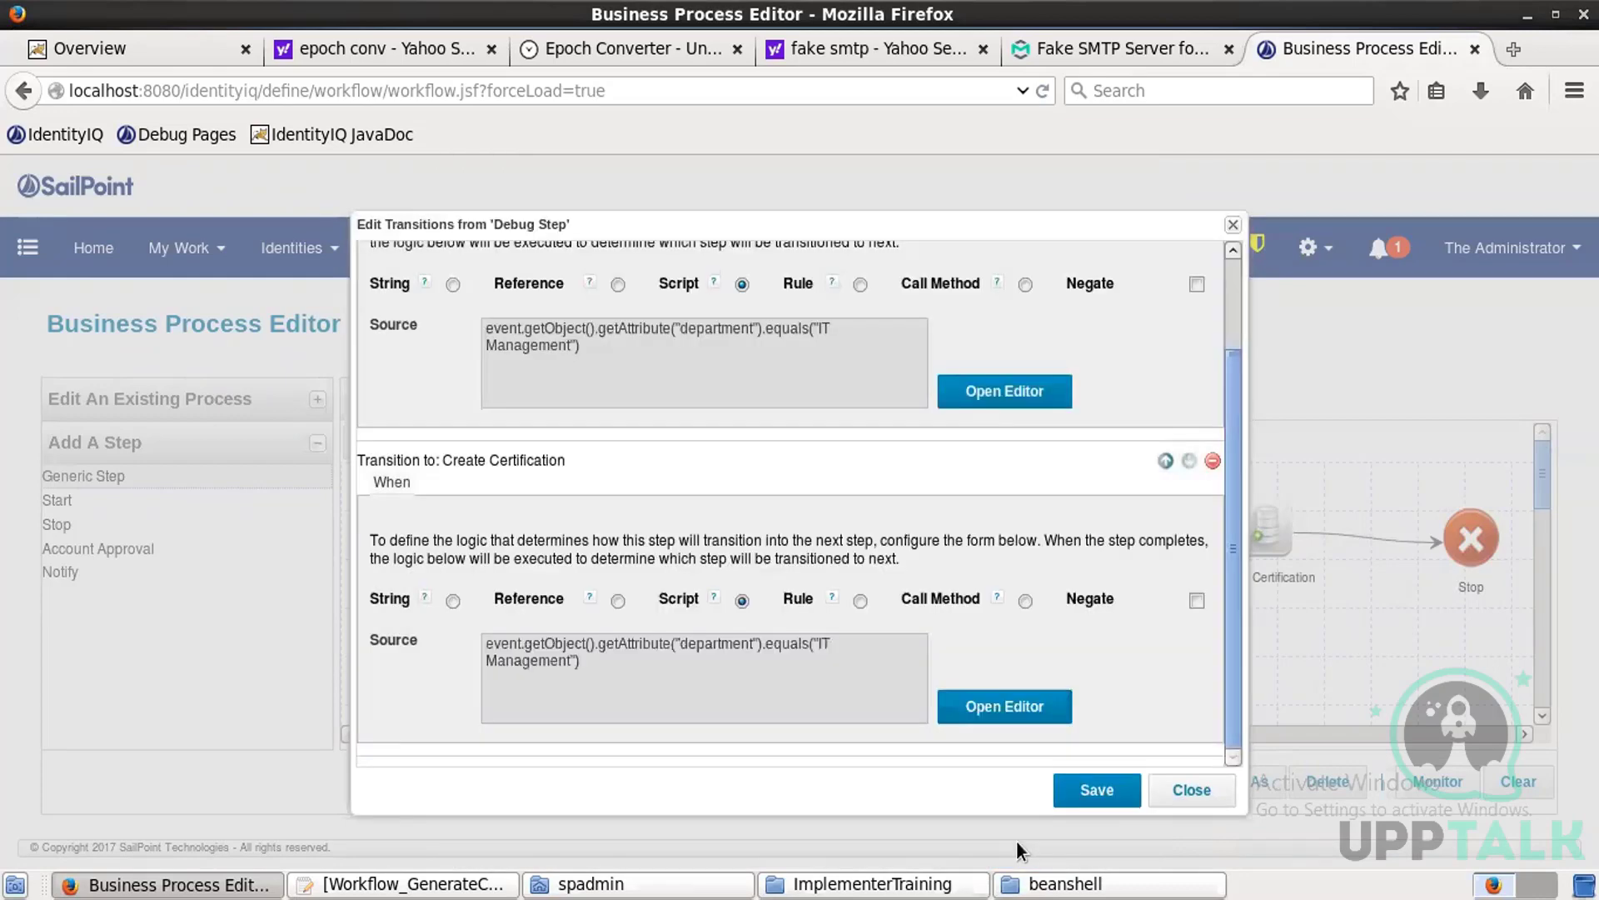
left_click(1088, 793)
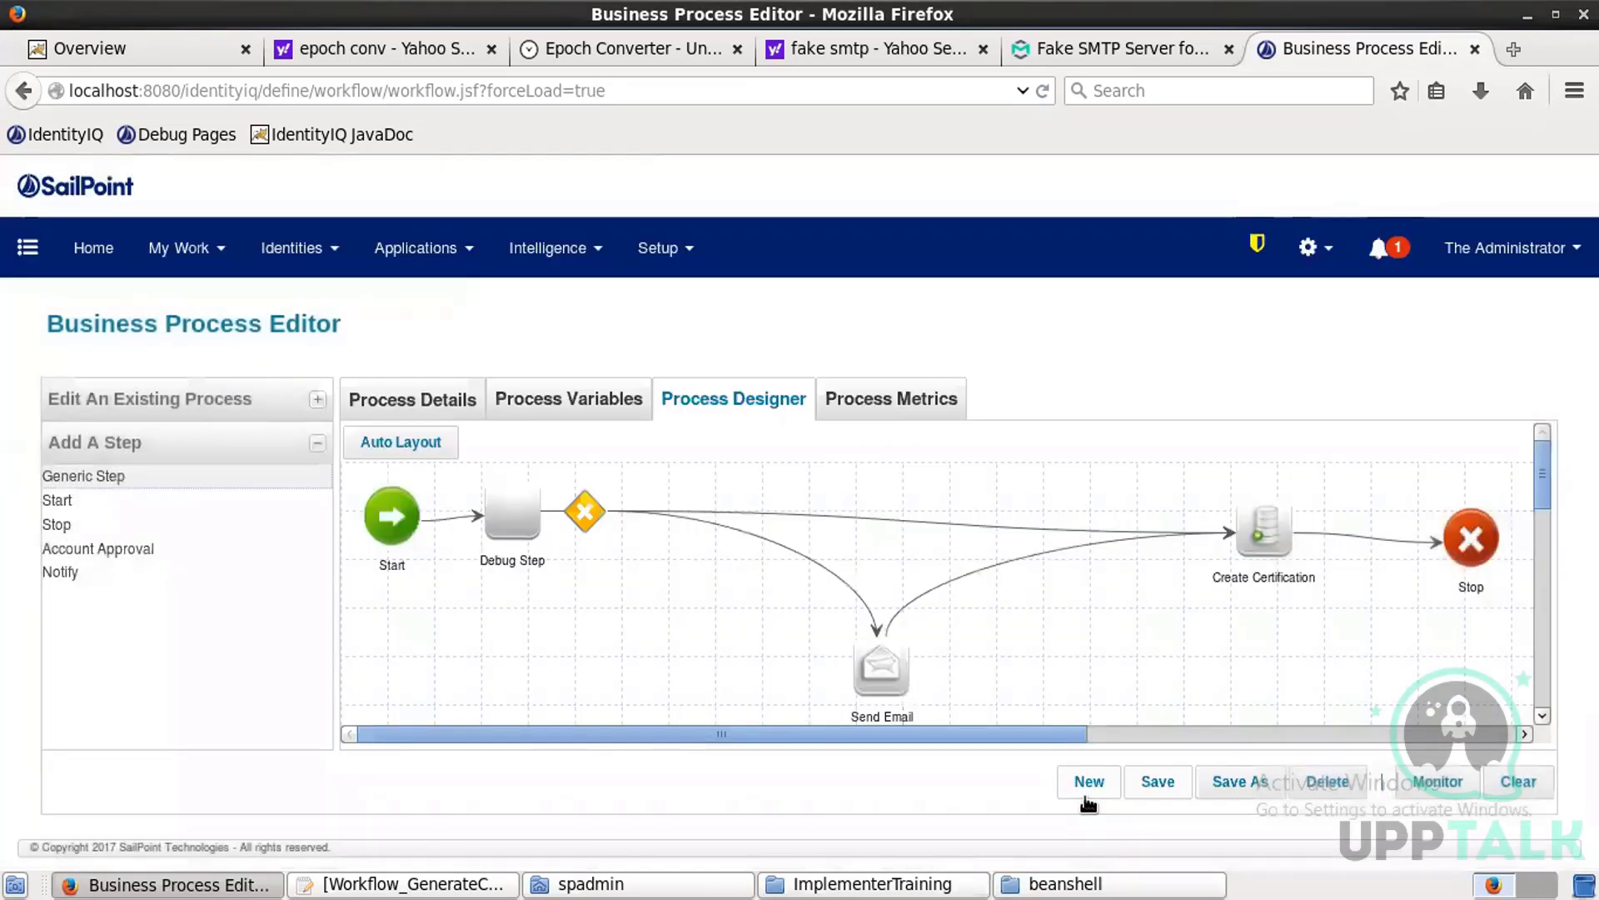
Save the Department transfer workflow business process and dismiss the save confirmation
left_click(1258, 538)
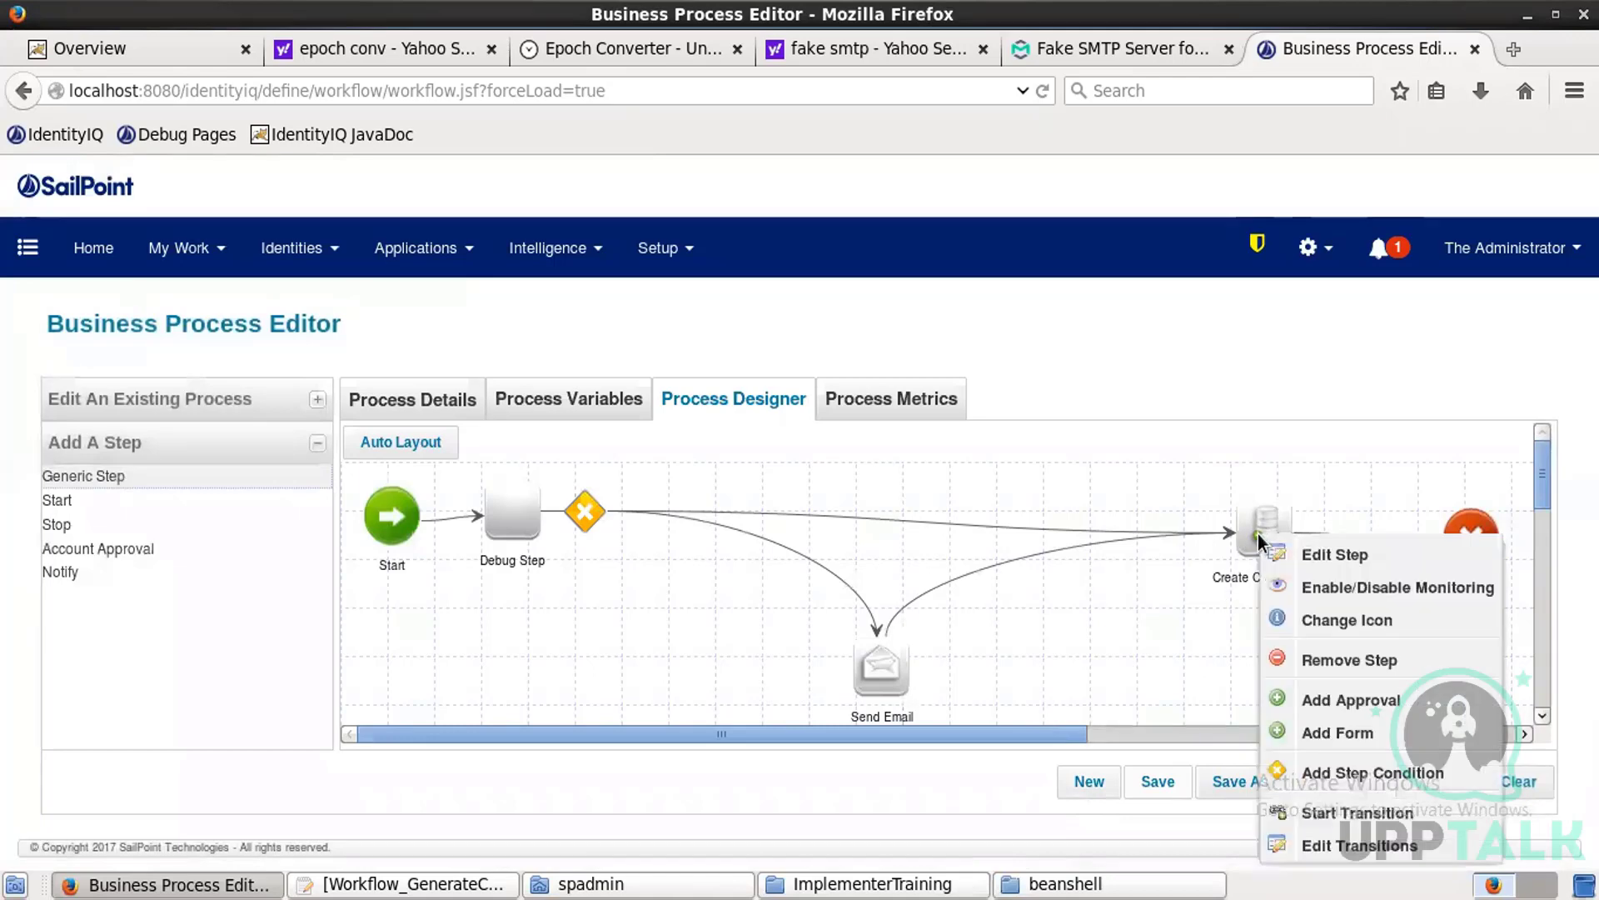
left_click(1041, 520)
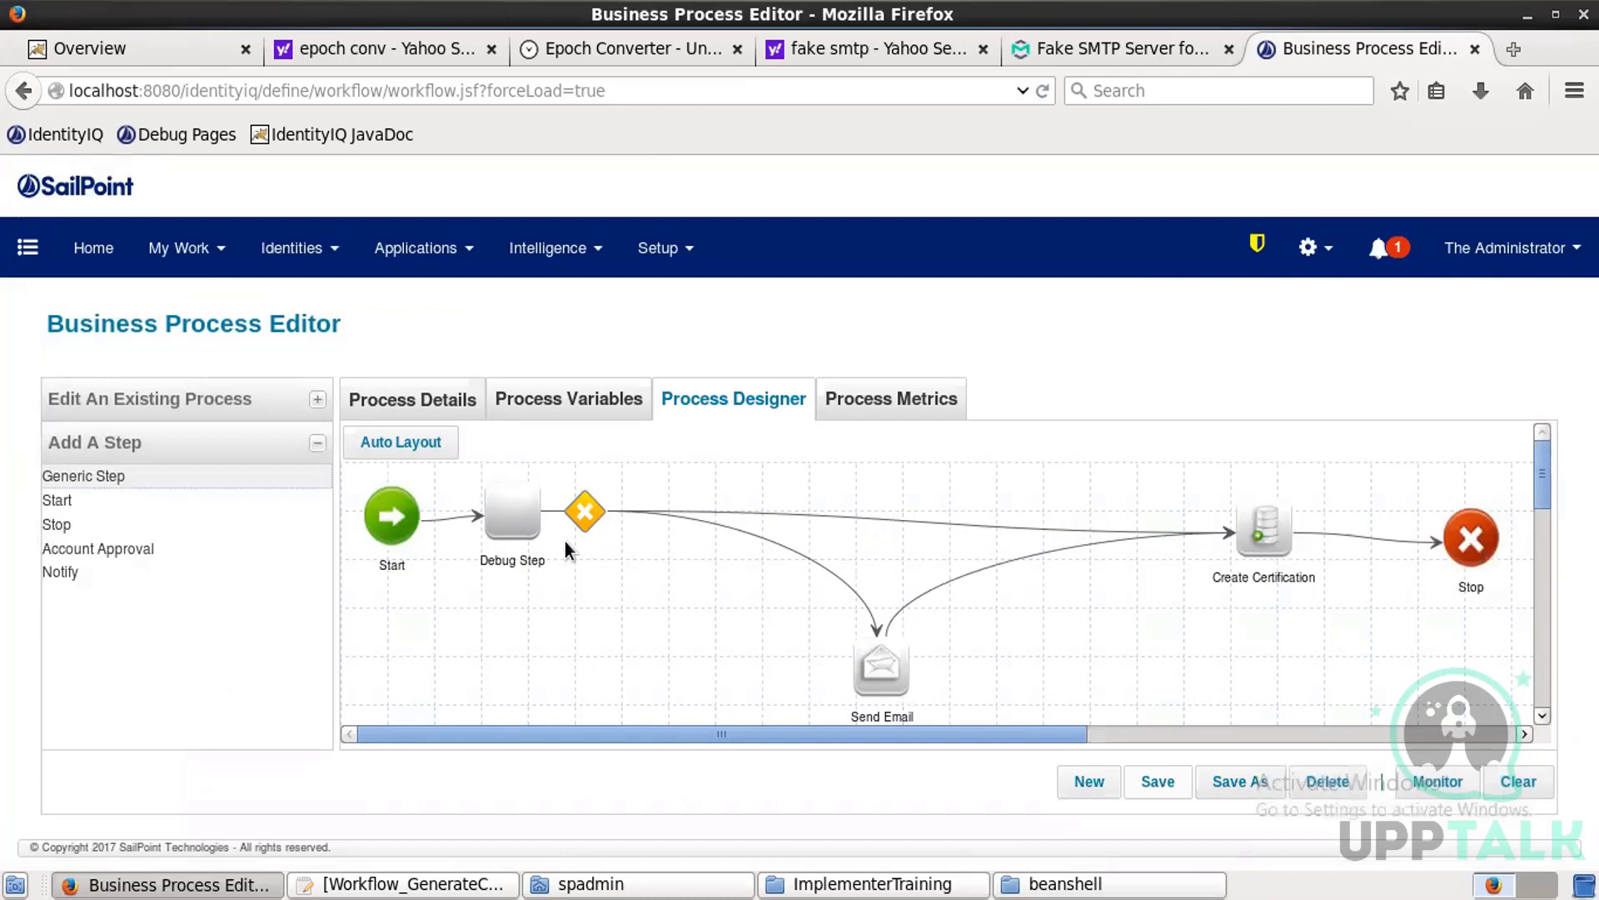
left_click(1154, 779)
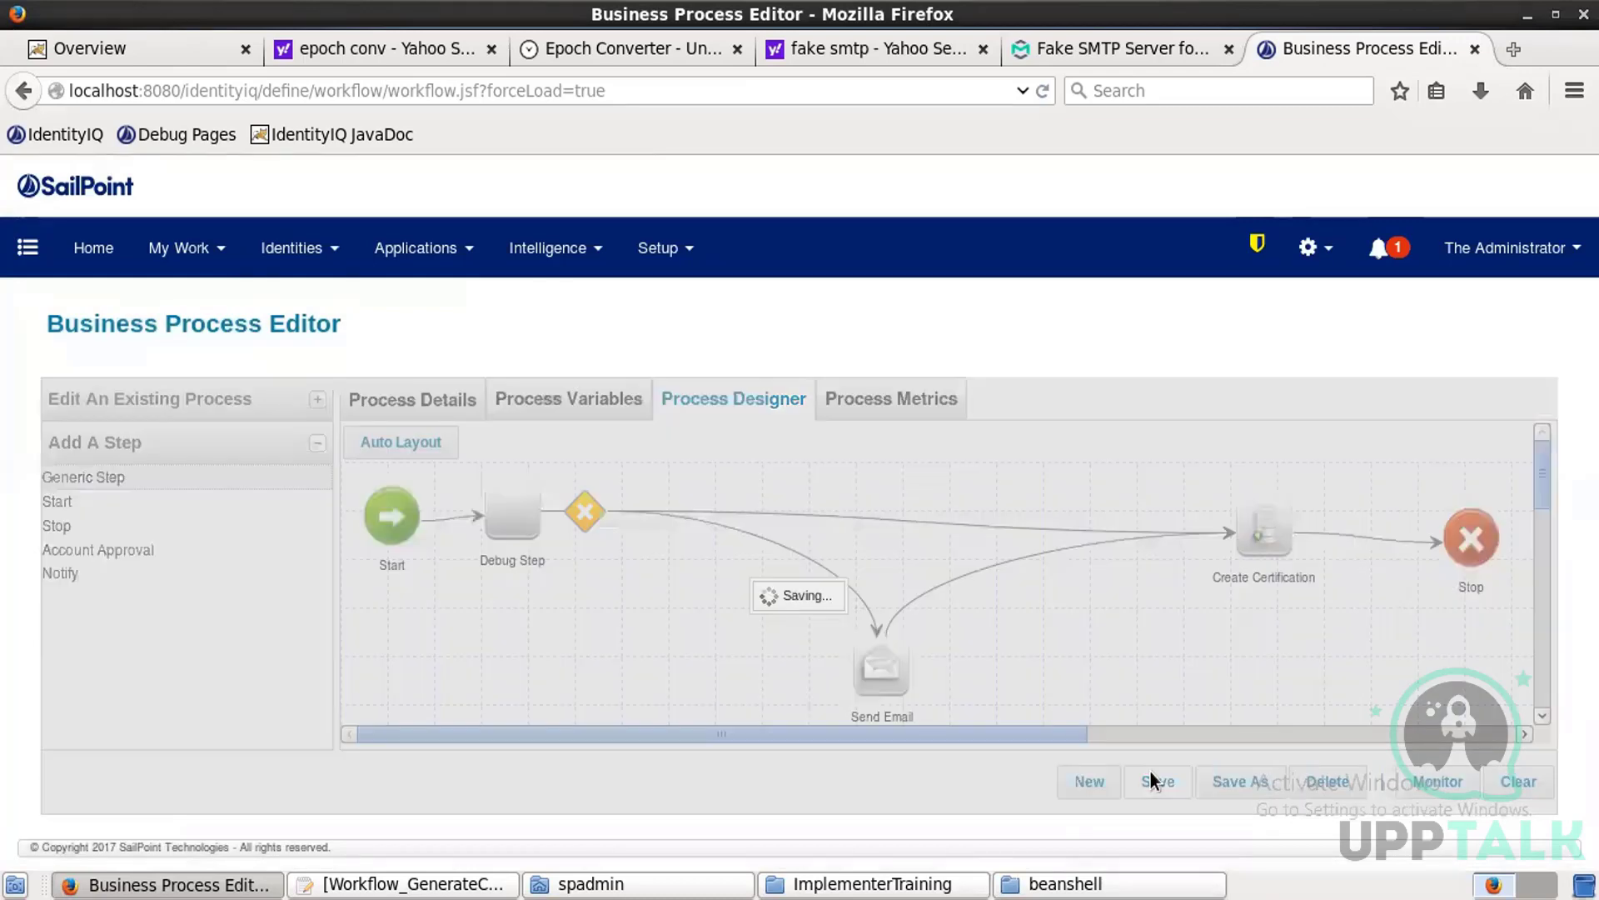
left_click(830, 568)
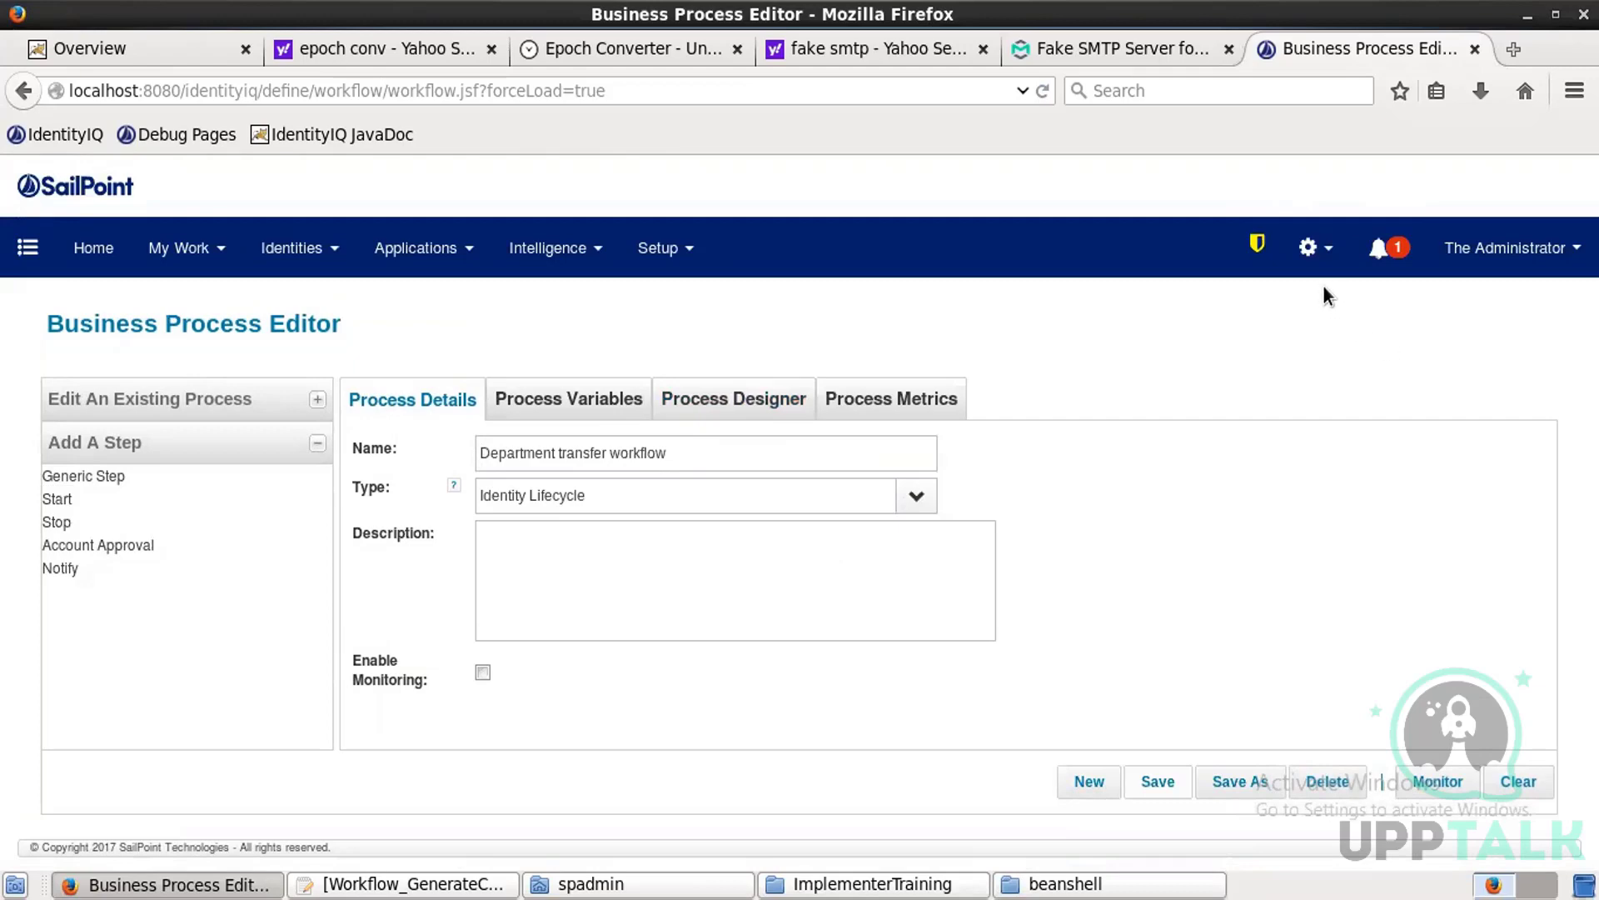
Import the WorkflowTrainingEmailTemplate.xml file from the ImplementerTraining config folder as IdentityIQ objects through the global settings
left_click(1313, 260)
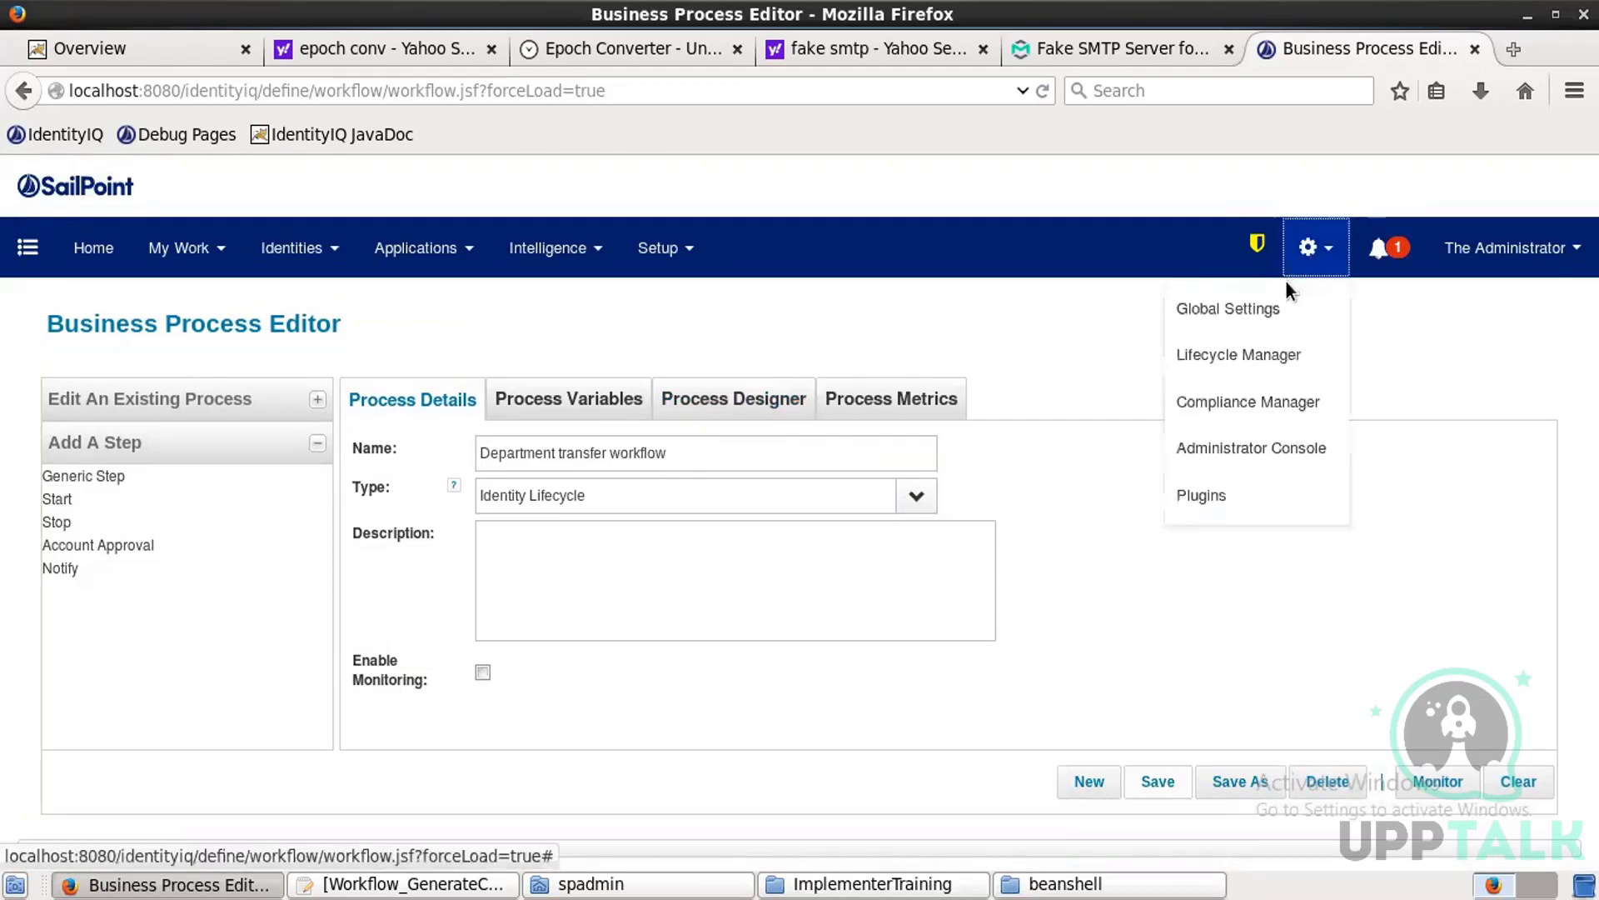
left_click(1256, 308)
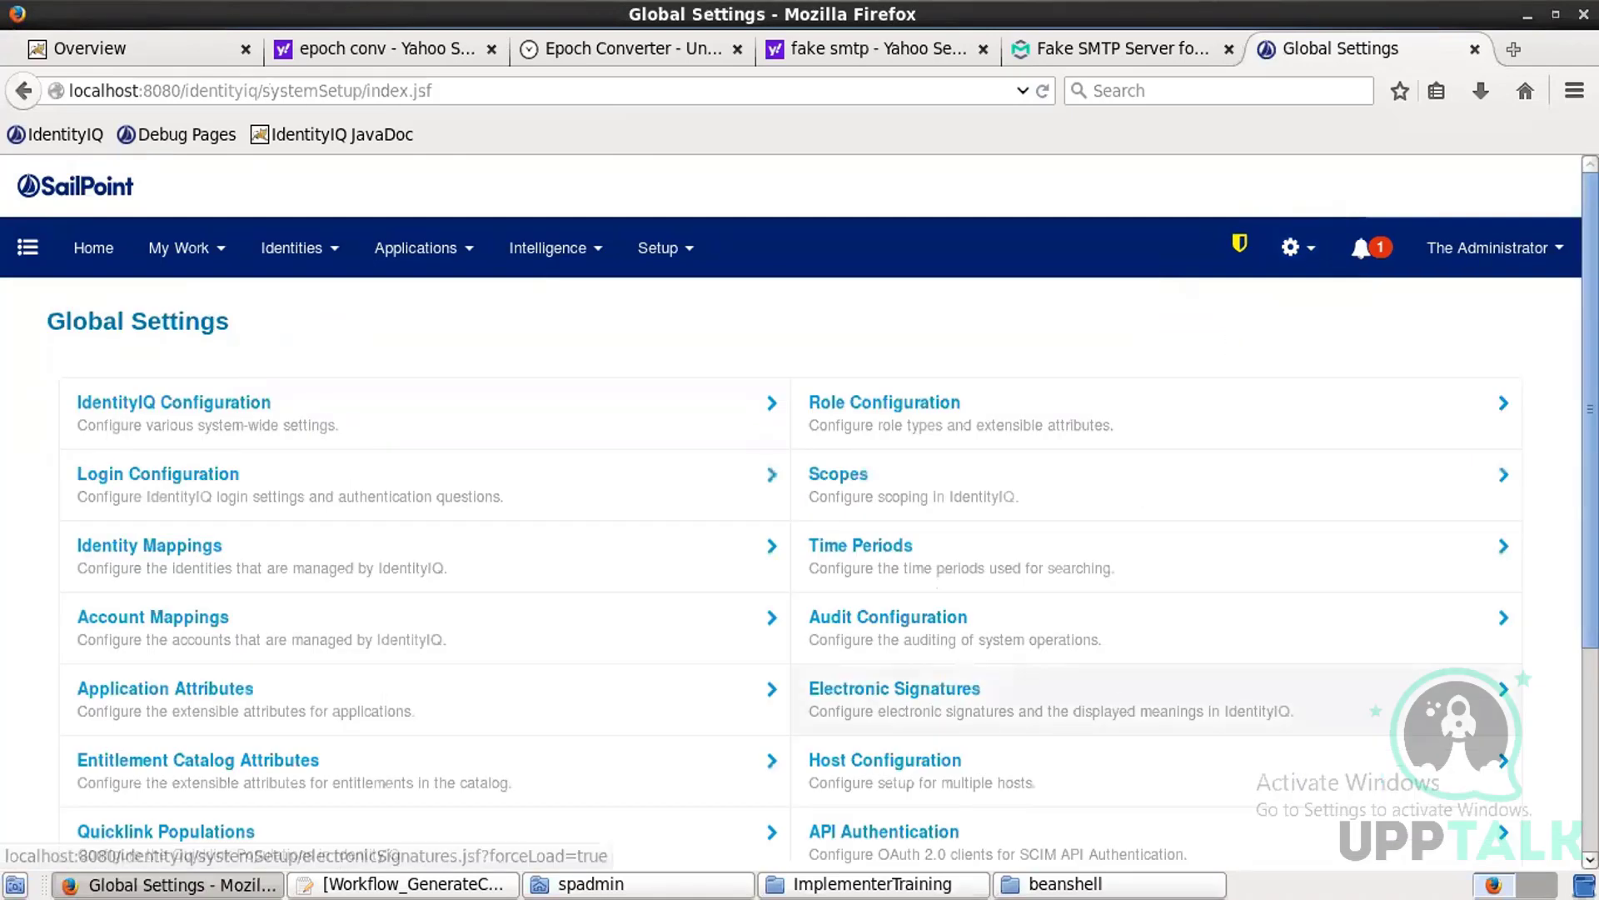
scroll(624, 833, "down", 5)
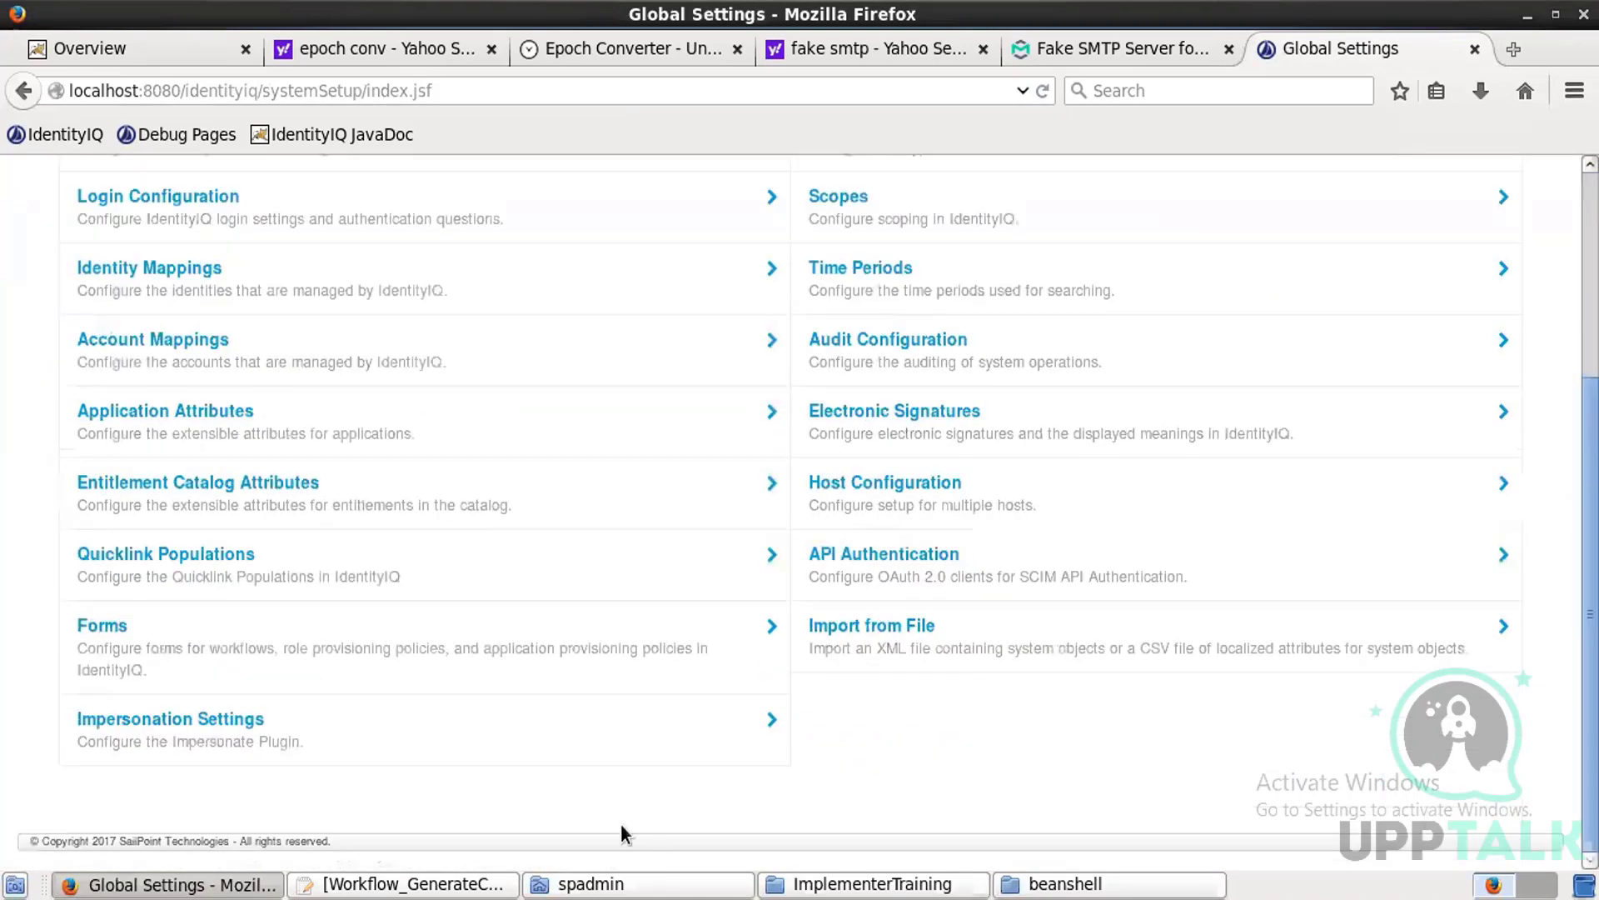
left_click(821, 629)
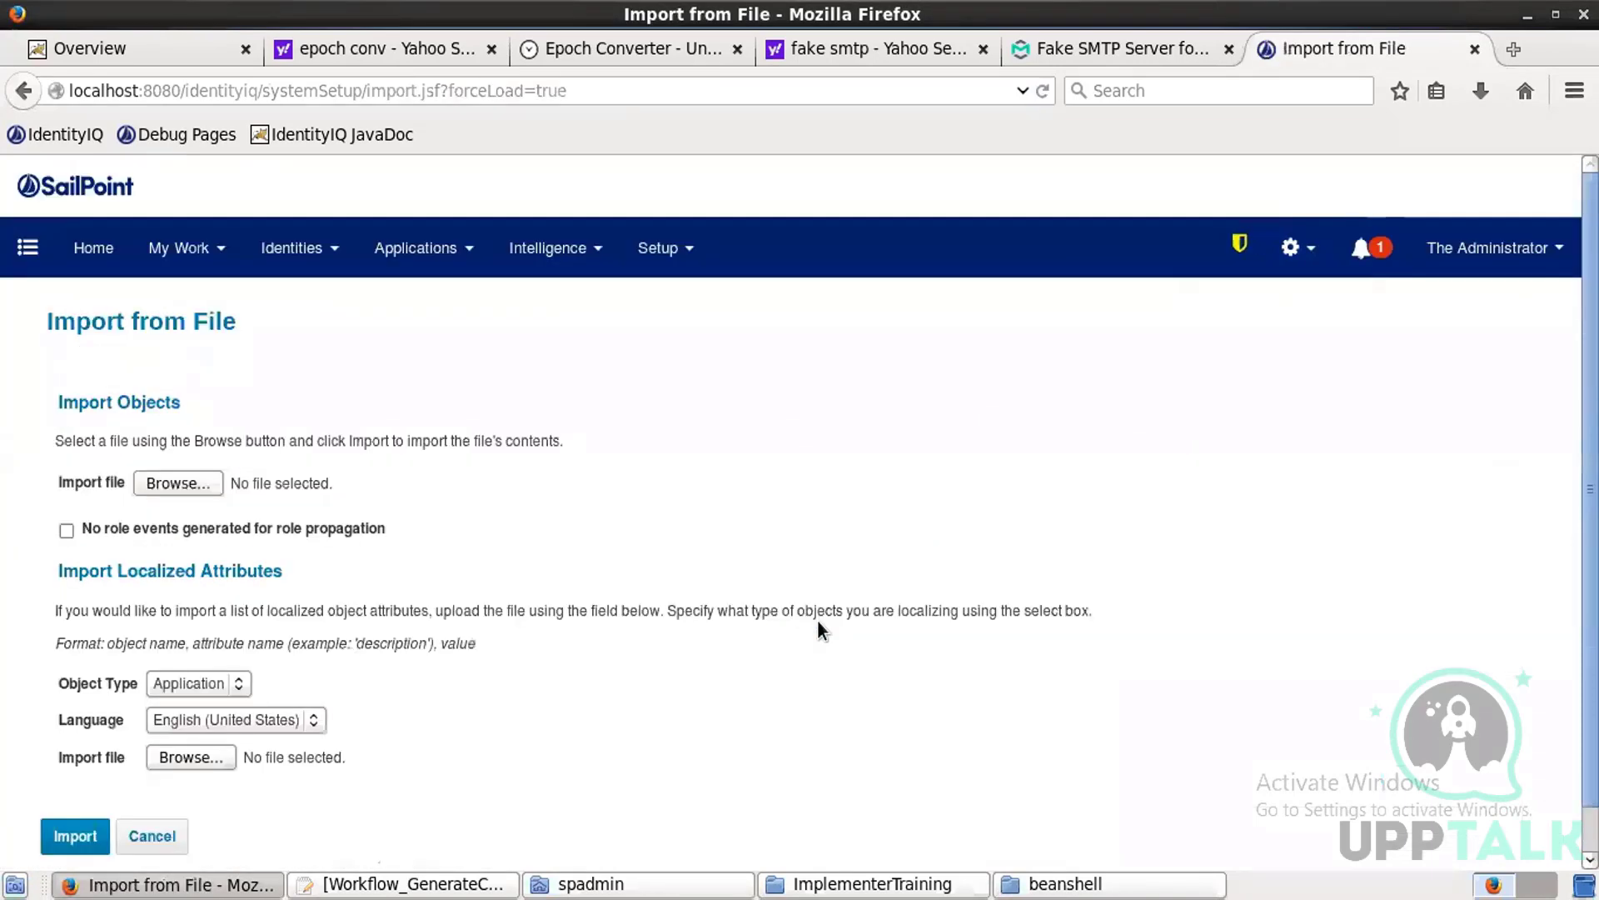
left_click(201, 485)
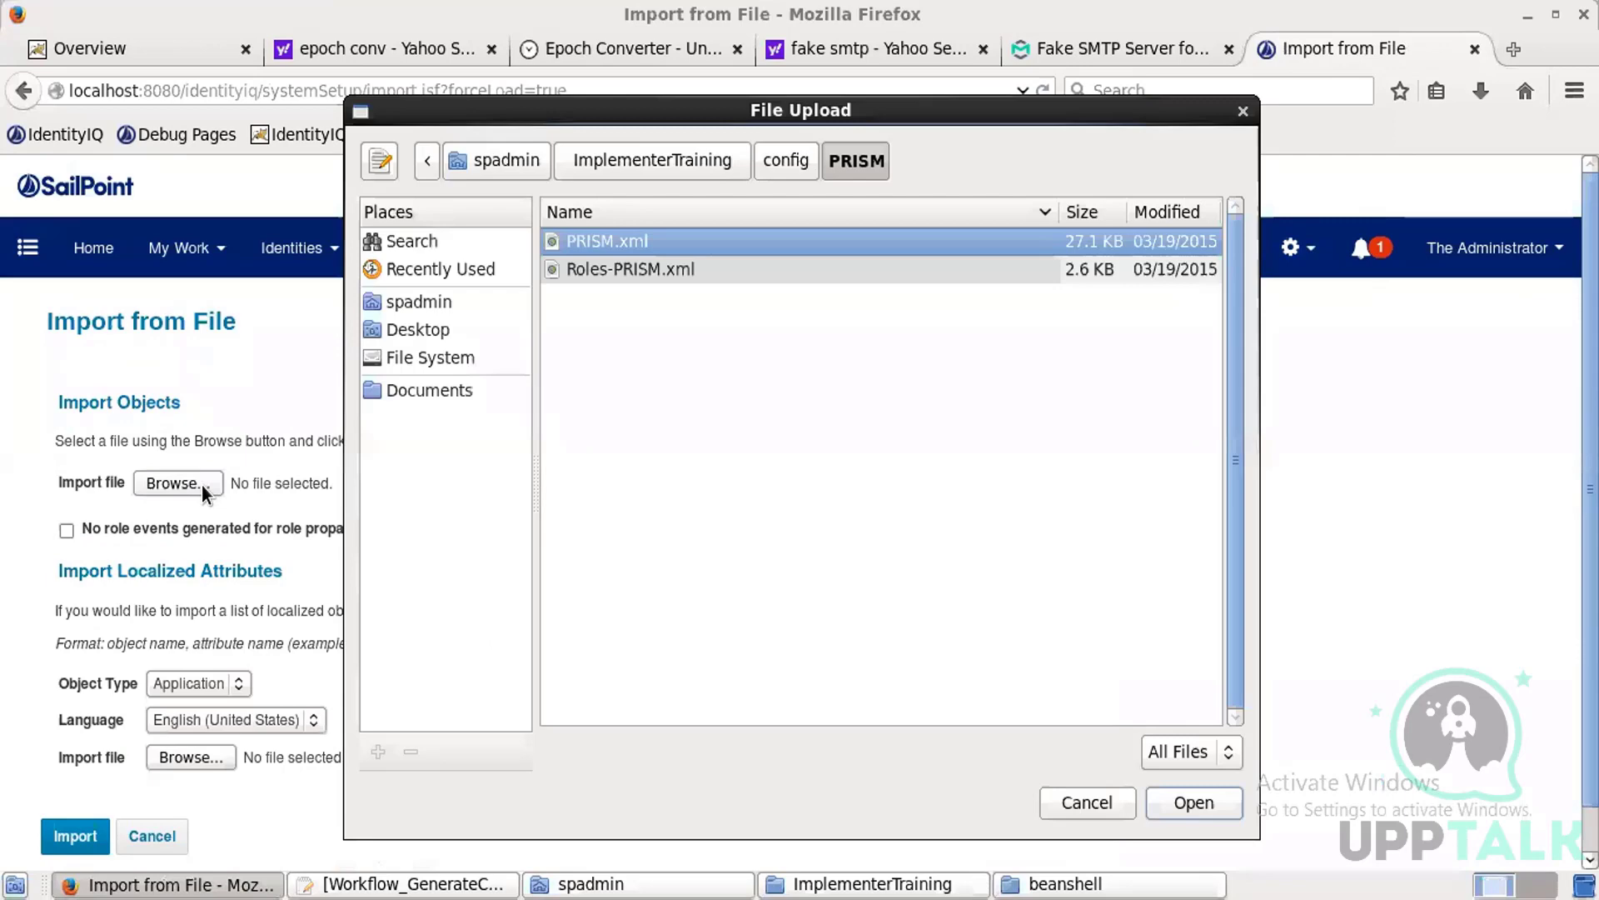
left_click(776, 158)
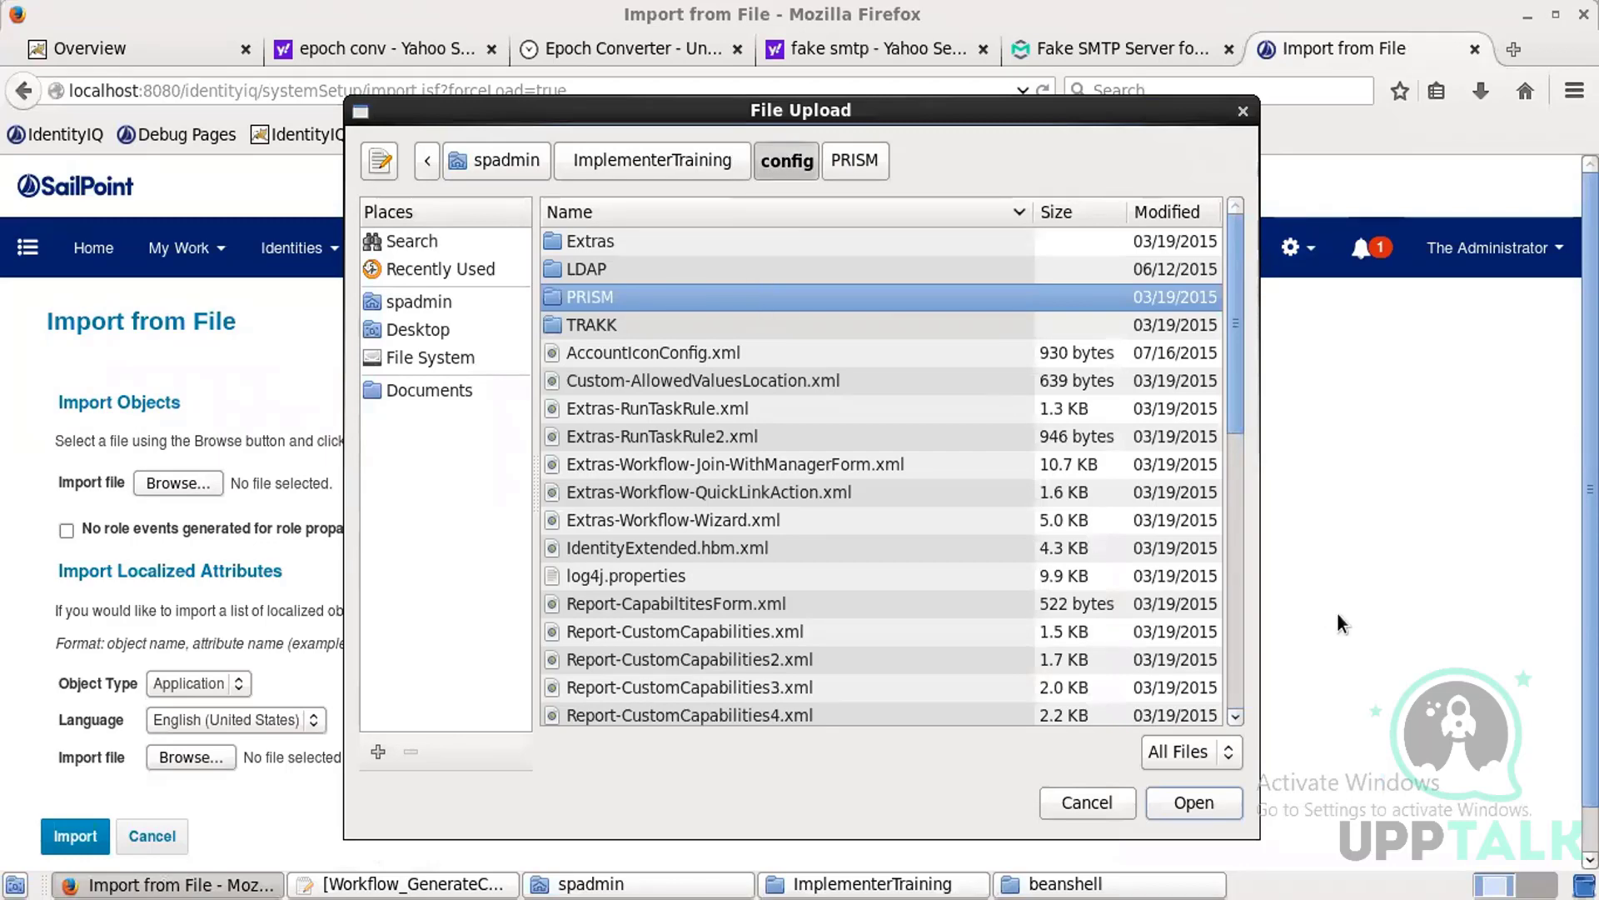
left_click(1232, 683)
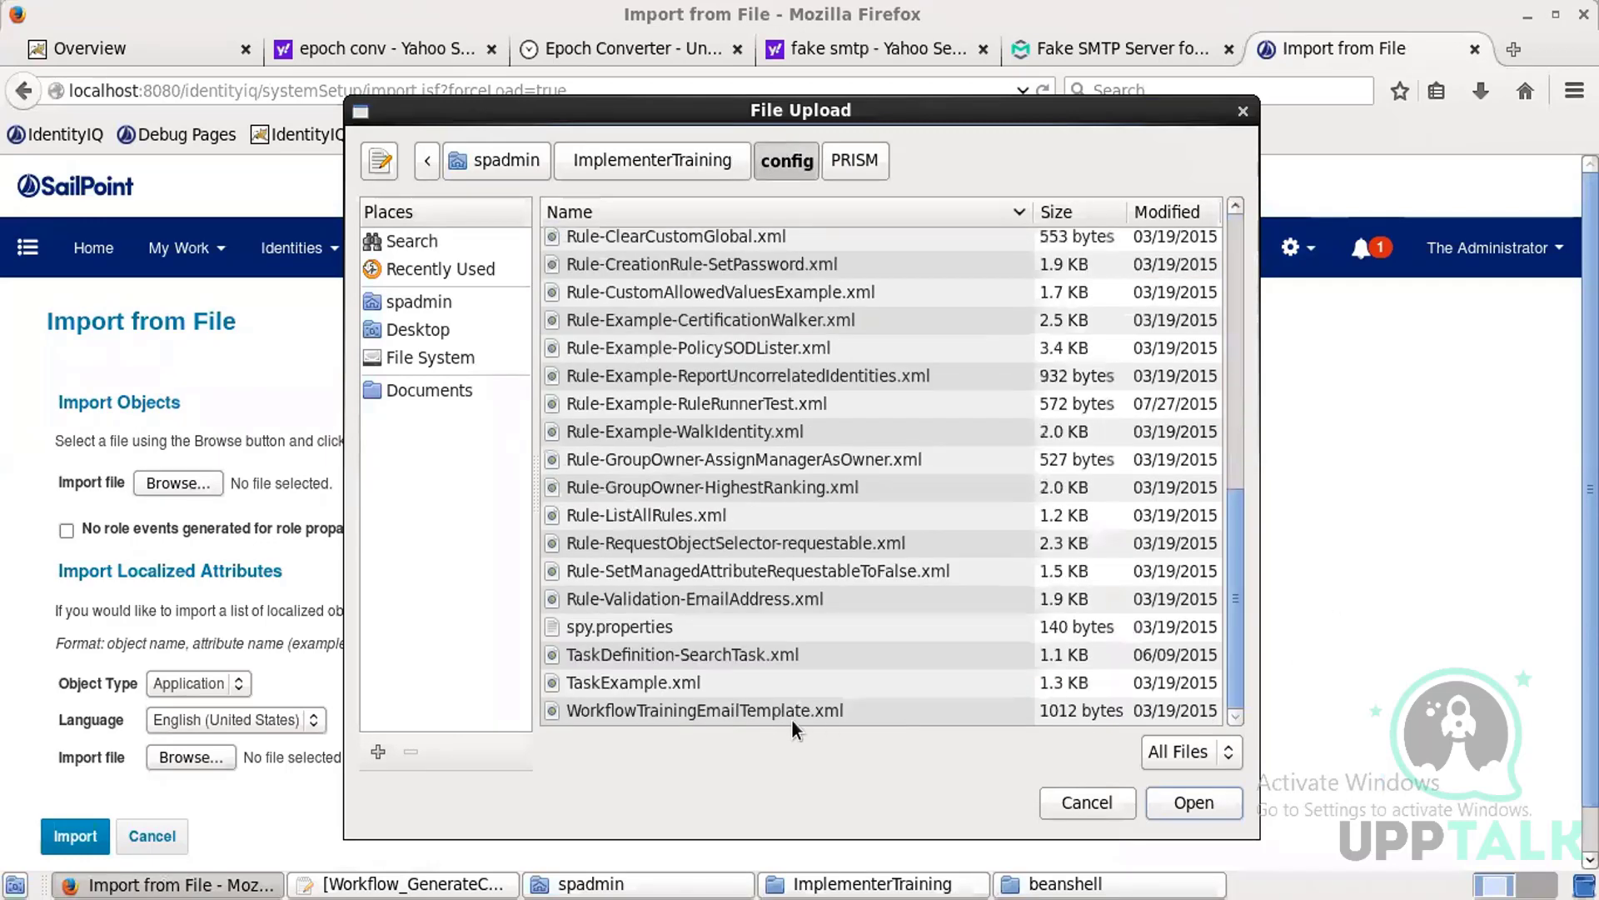
double_click(731, 709)
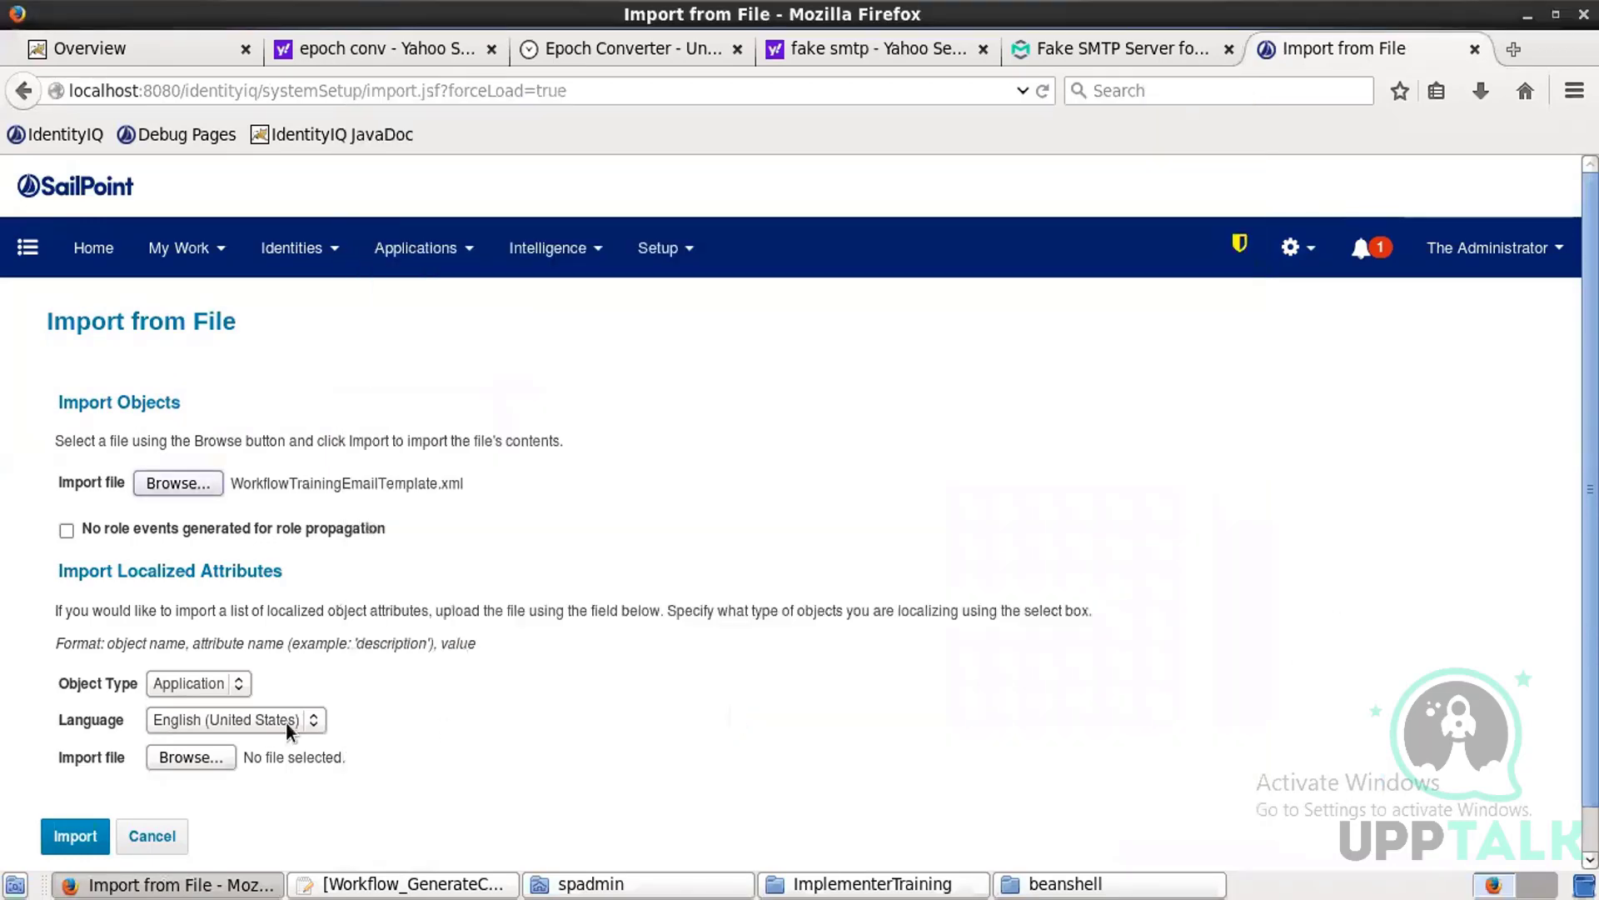
left_click(55, 842)
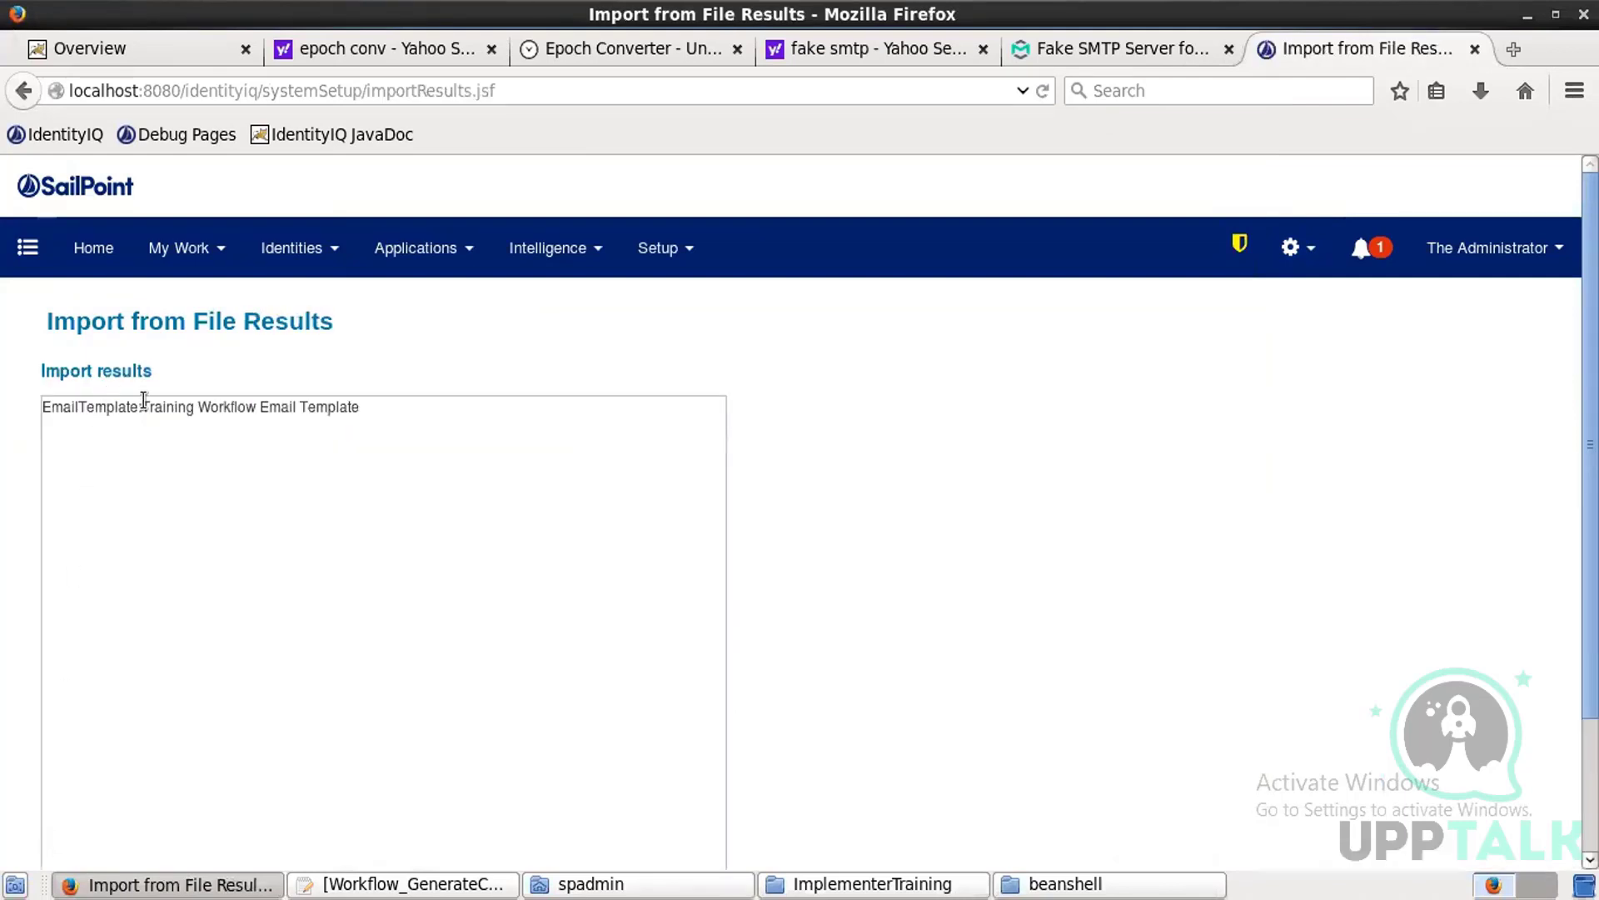
Copy the imported email template's name and reopen the Department transfer workflow business process, looking over its process variables
left_click_drag(143, 407, 403, 412)
key("ctrl+c")
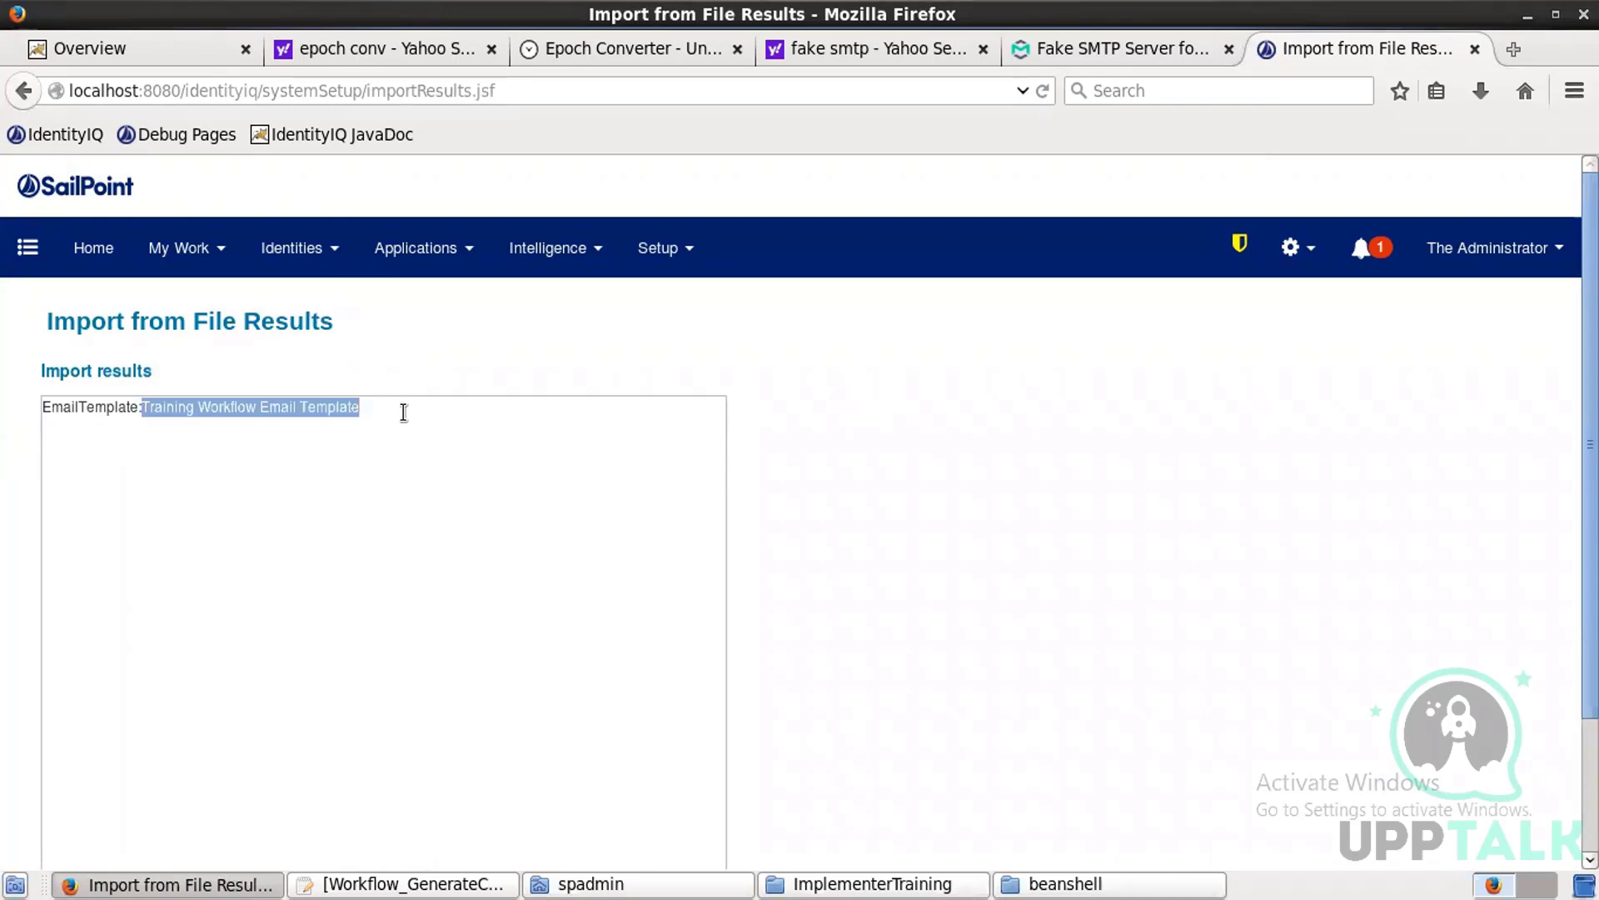
left_click(637, 250)
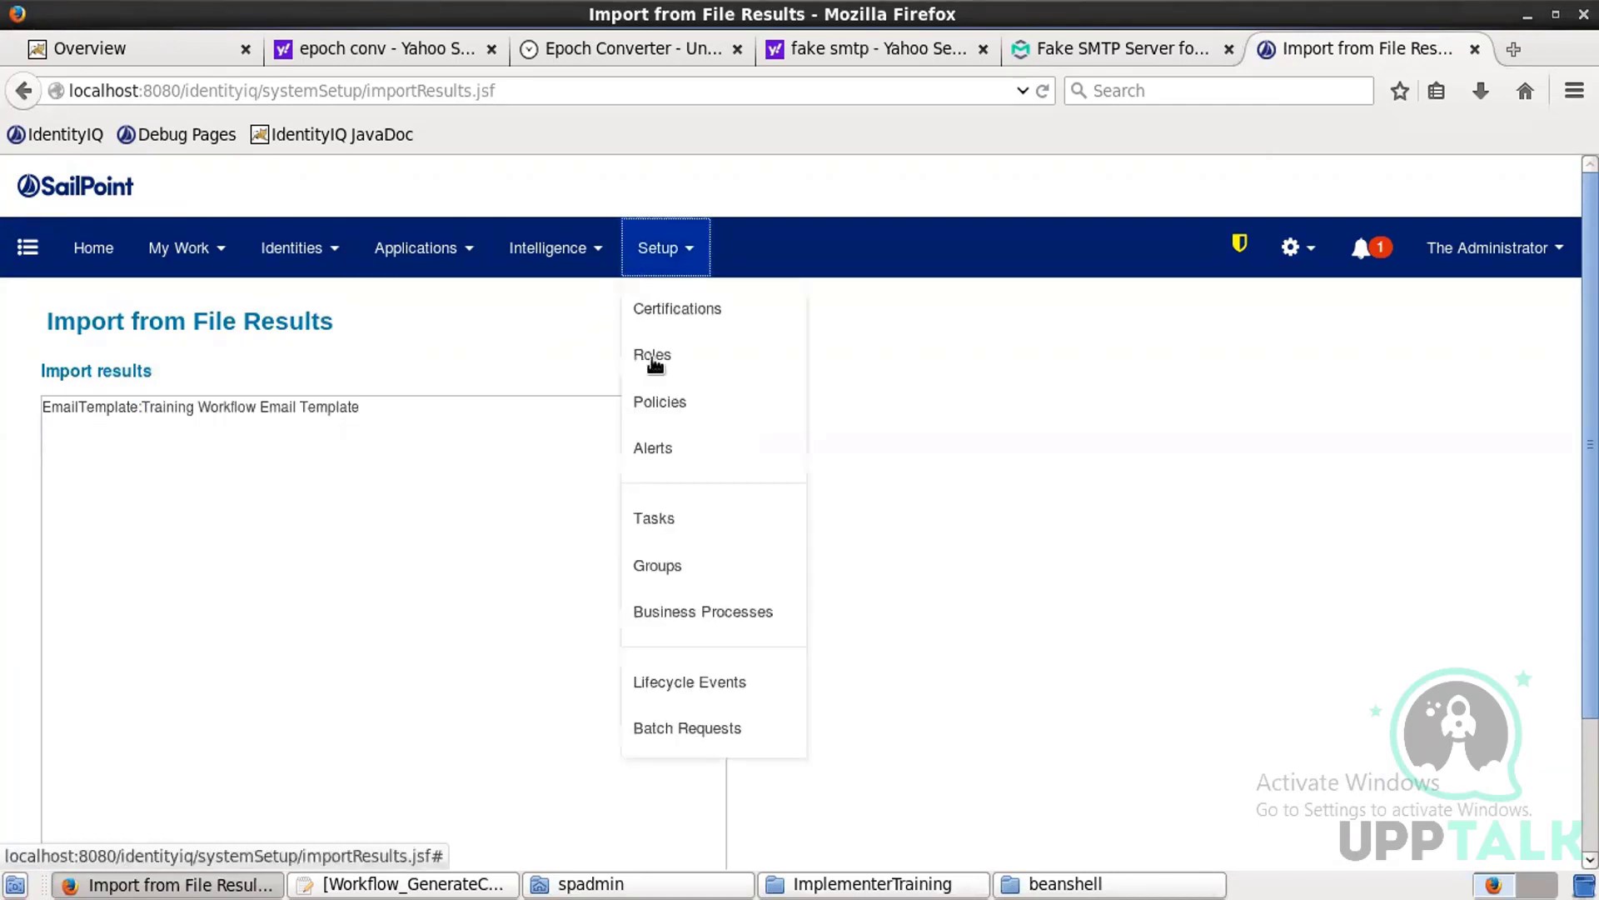
left_click(691, 617)
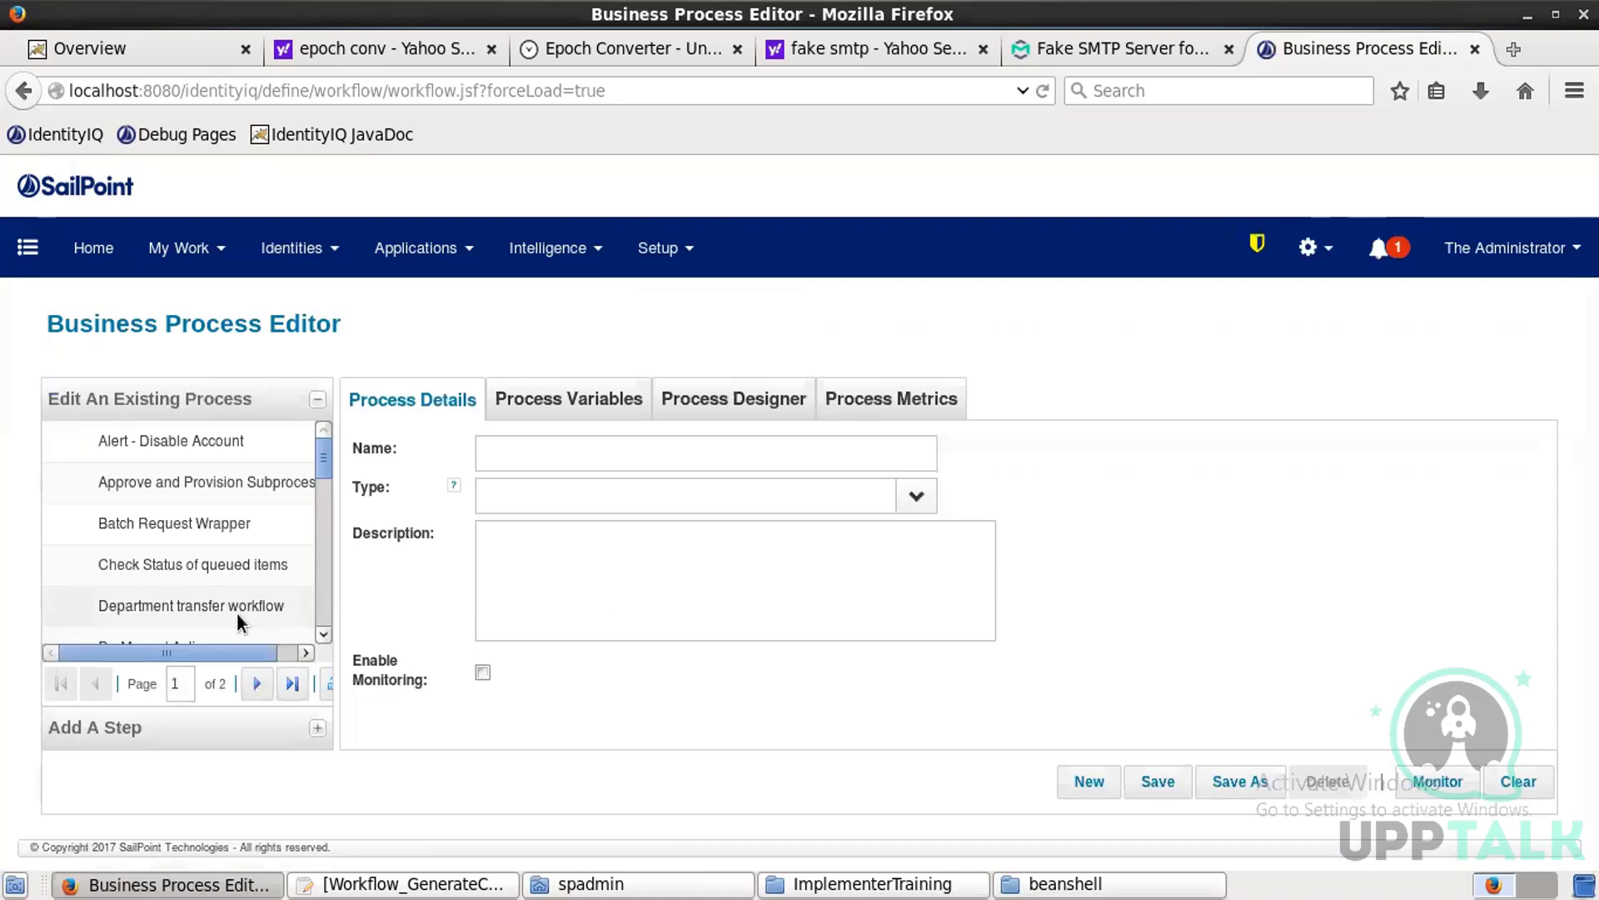
left_click(241, 617)
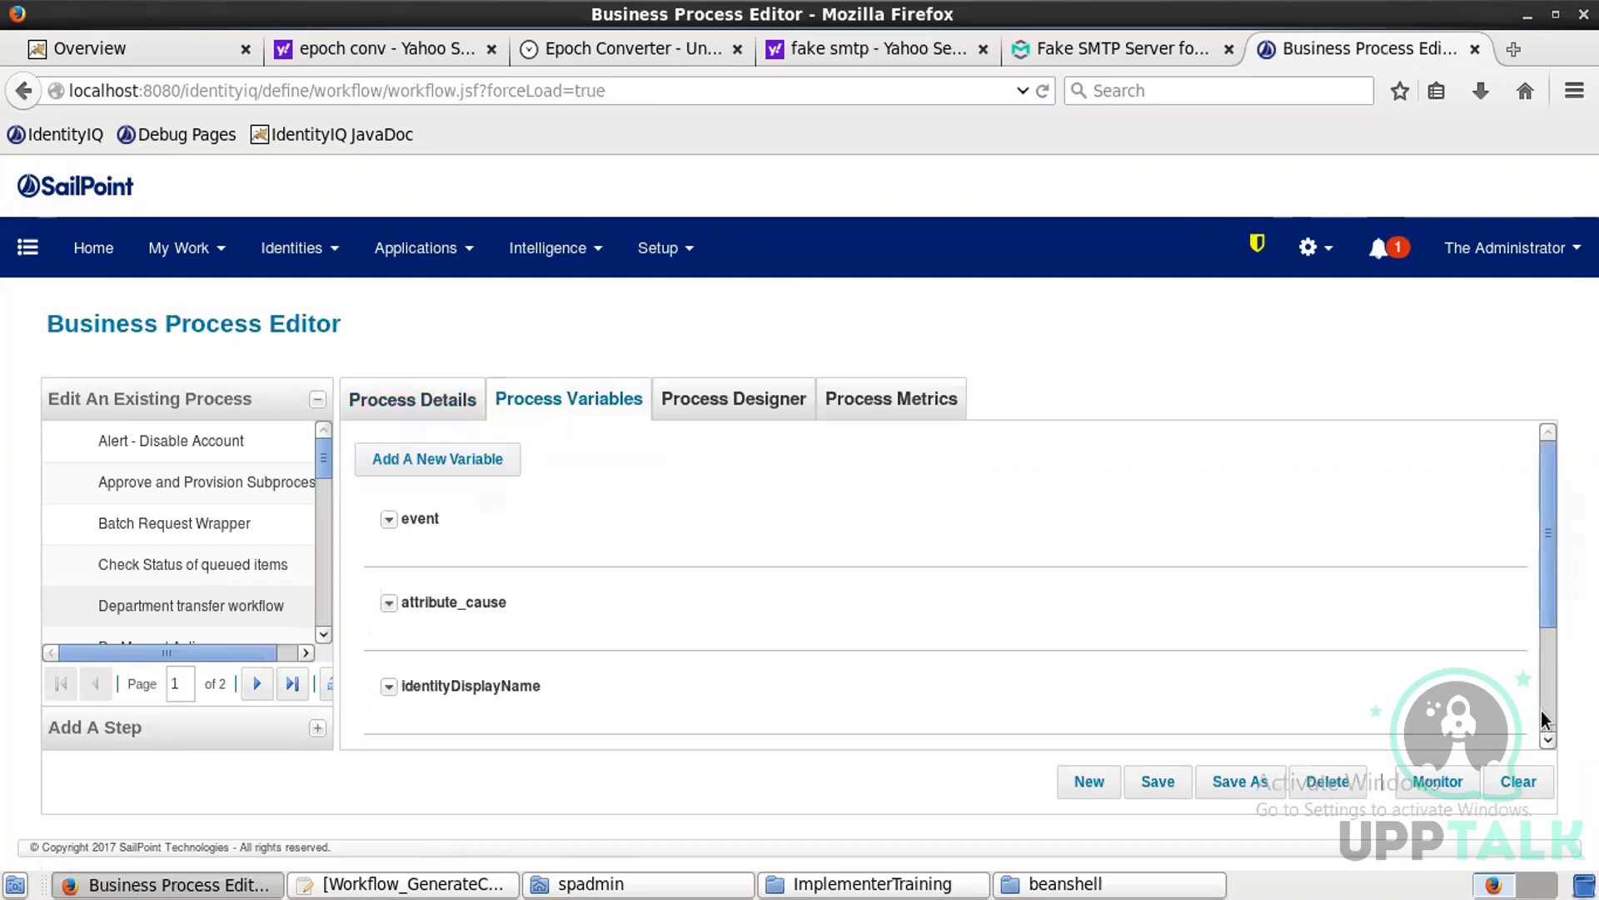
scroll(1541, 712, "down", 3)
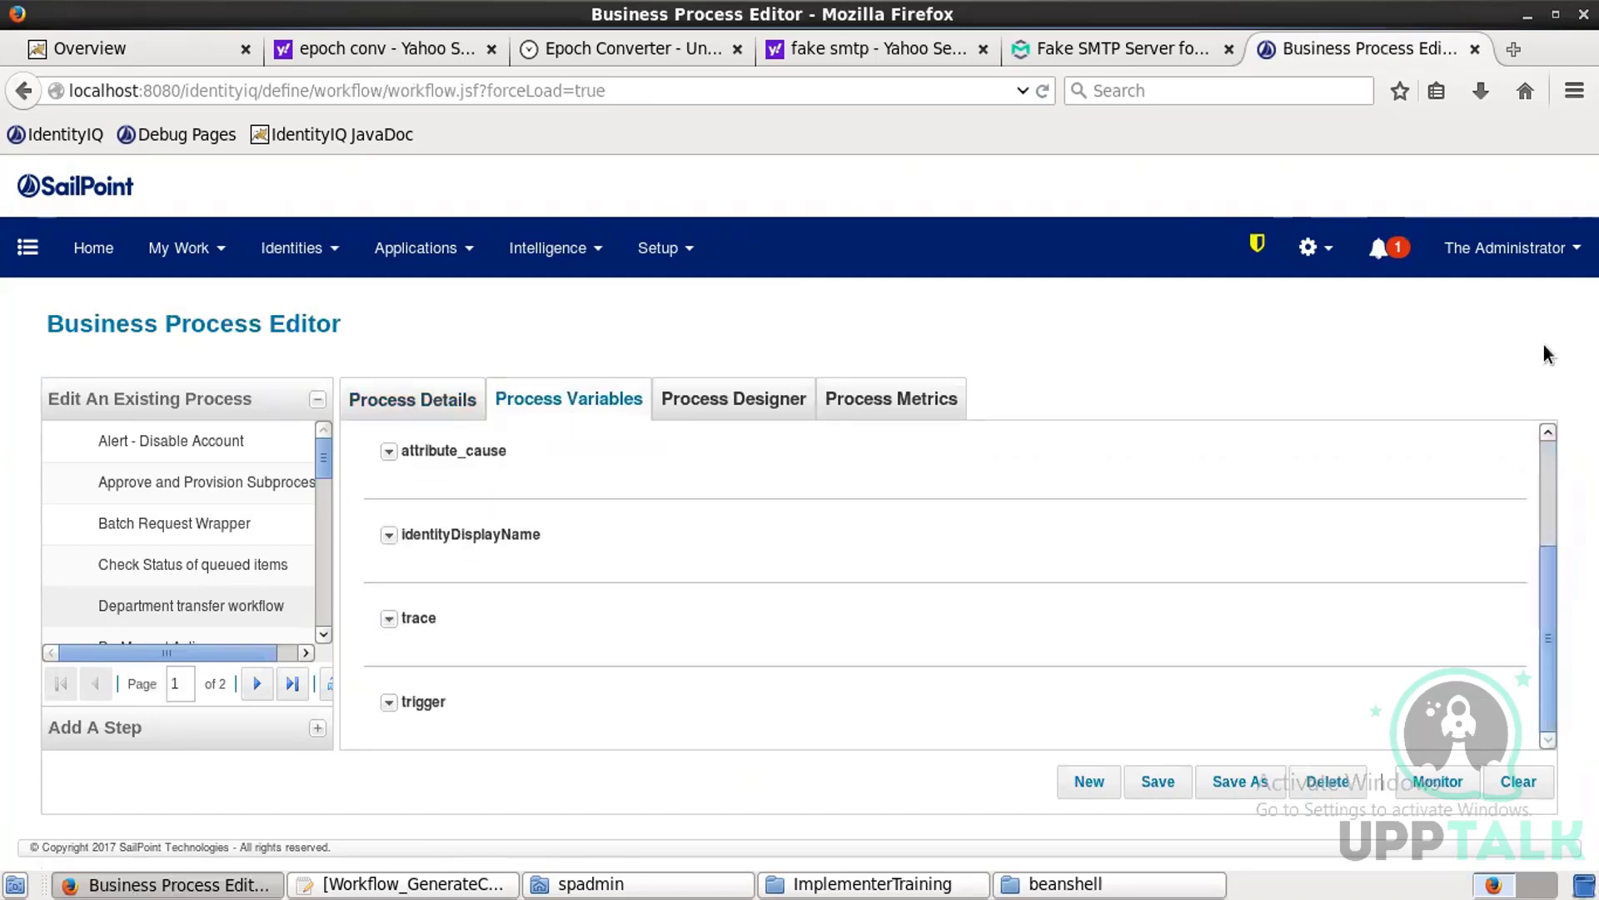
scroll(733, 562, "up", 3)
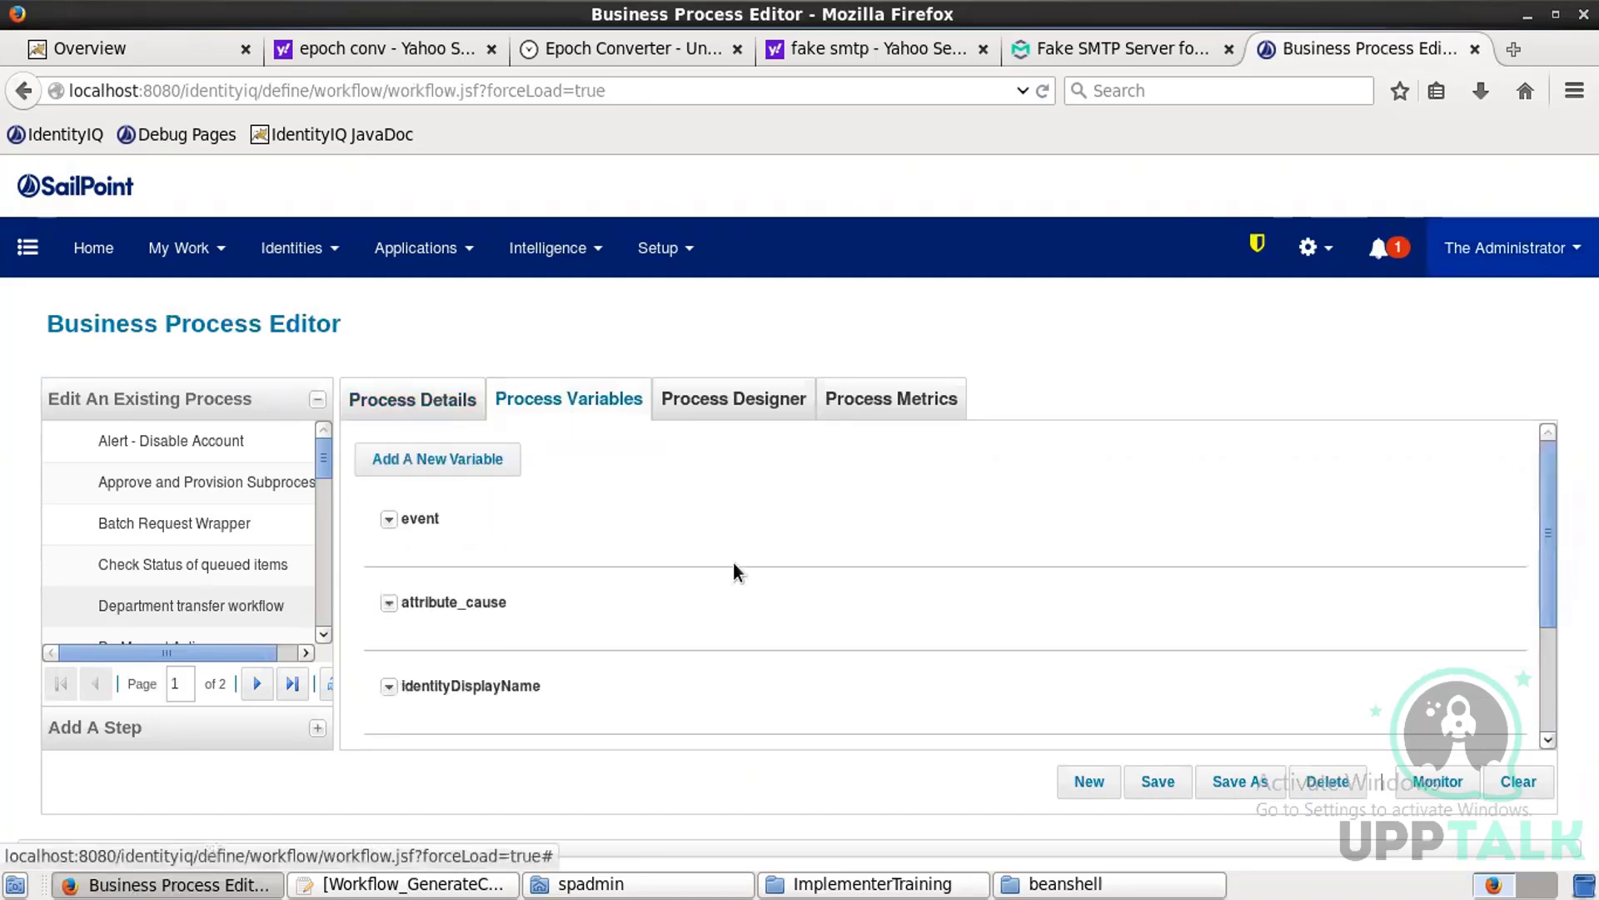
Add an argument named template to the Send Email step, with the copied string value Training Workflow Email Template
left_click(768, 398)
right_click(873, 673)
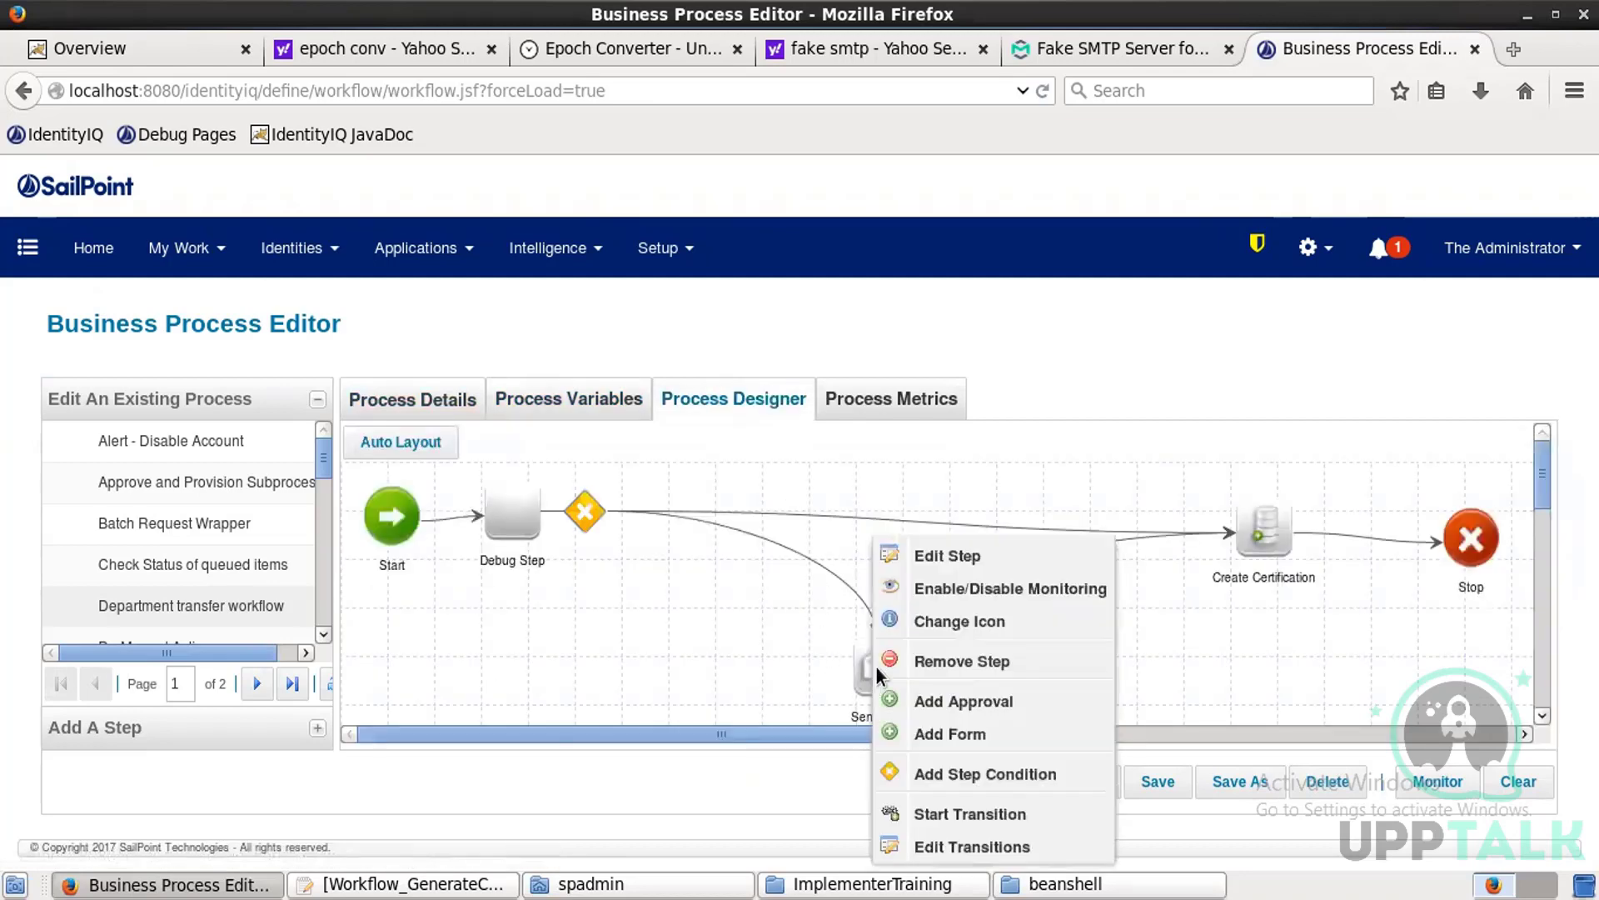
left_click(957, 563)
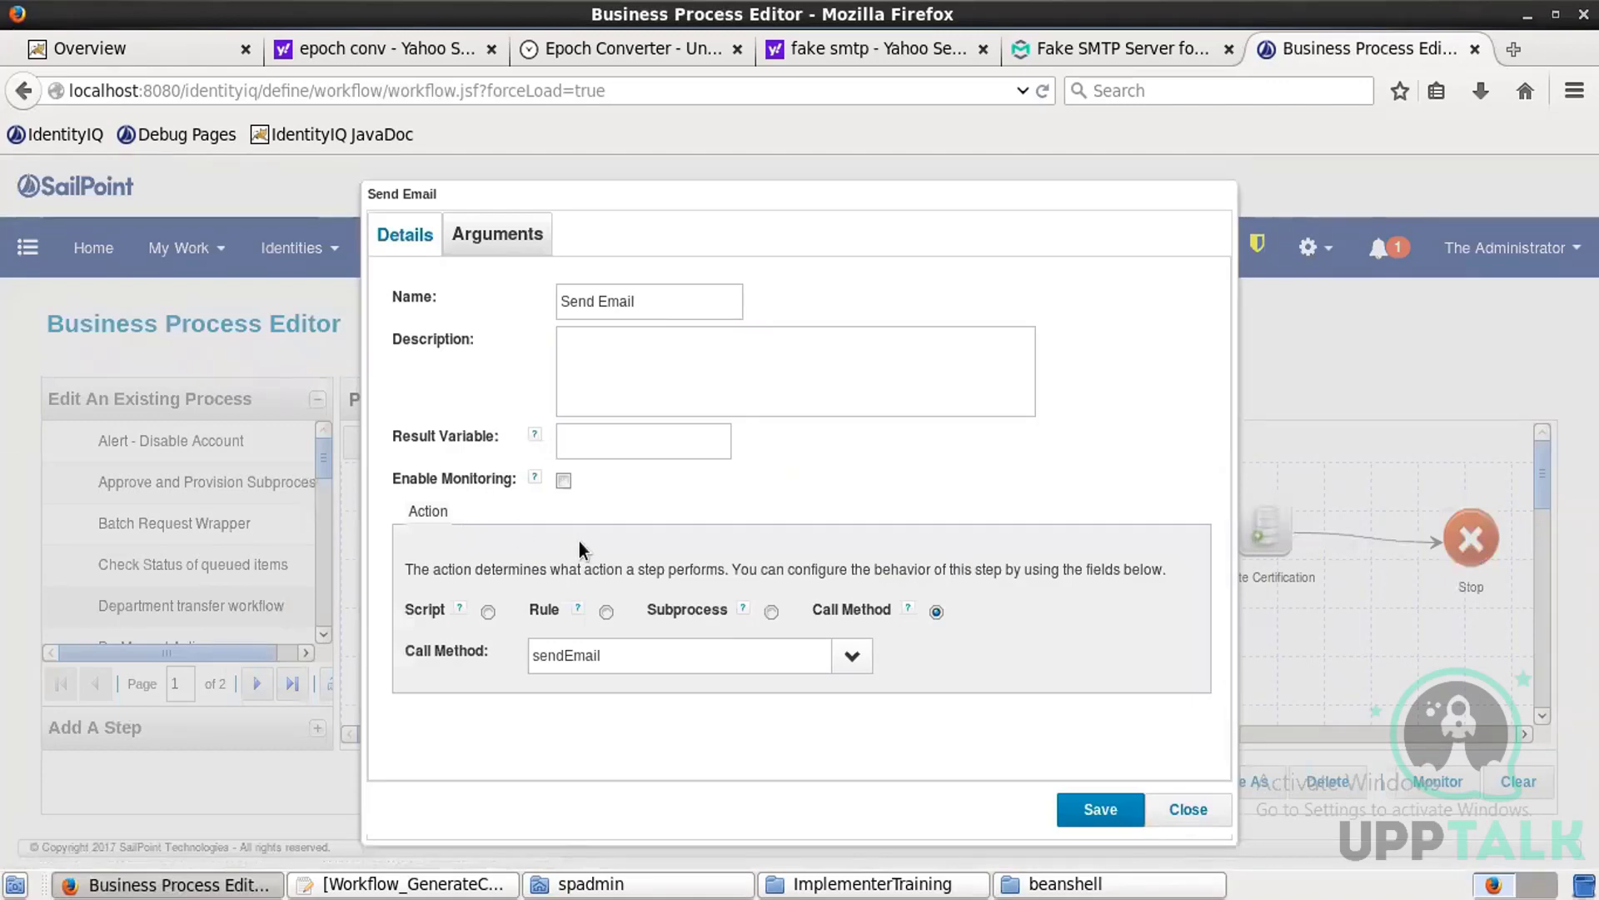
left_click(516, 241)
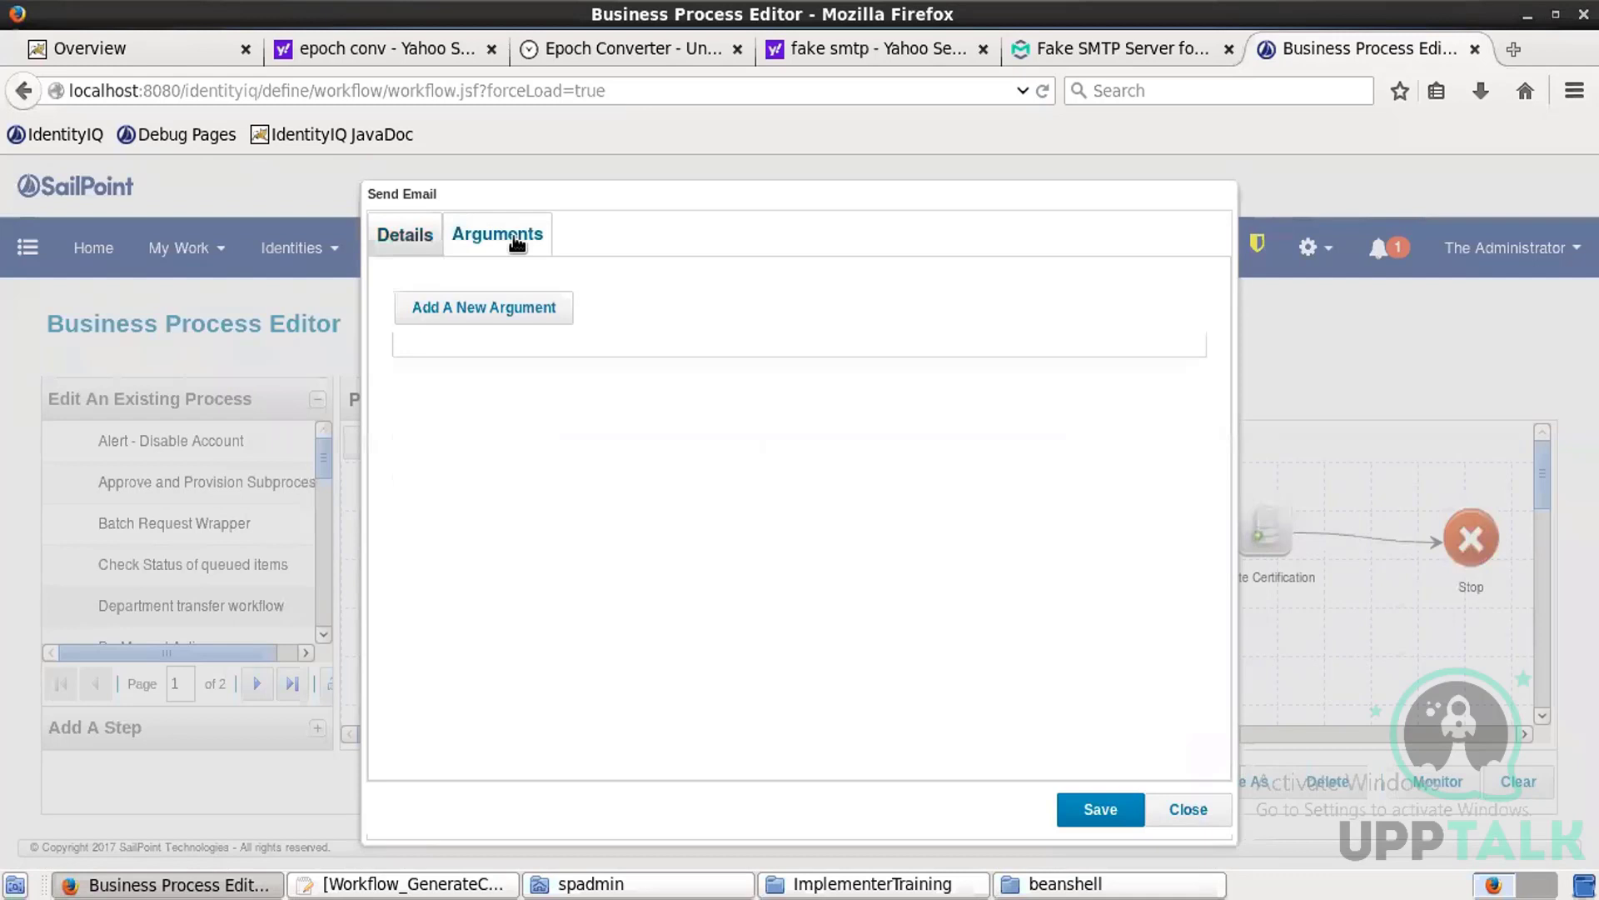
left_click(478, 303)
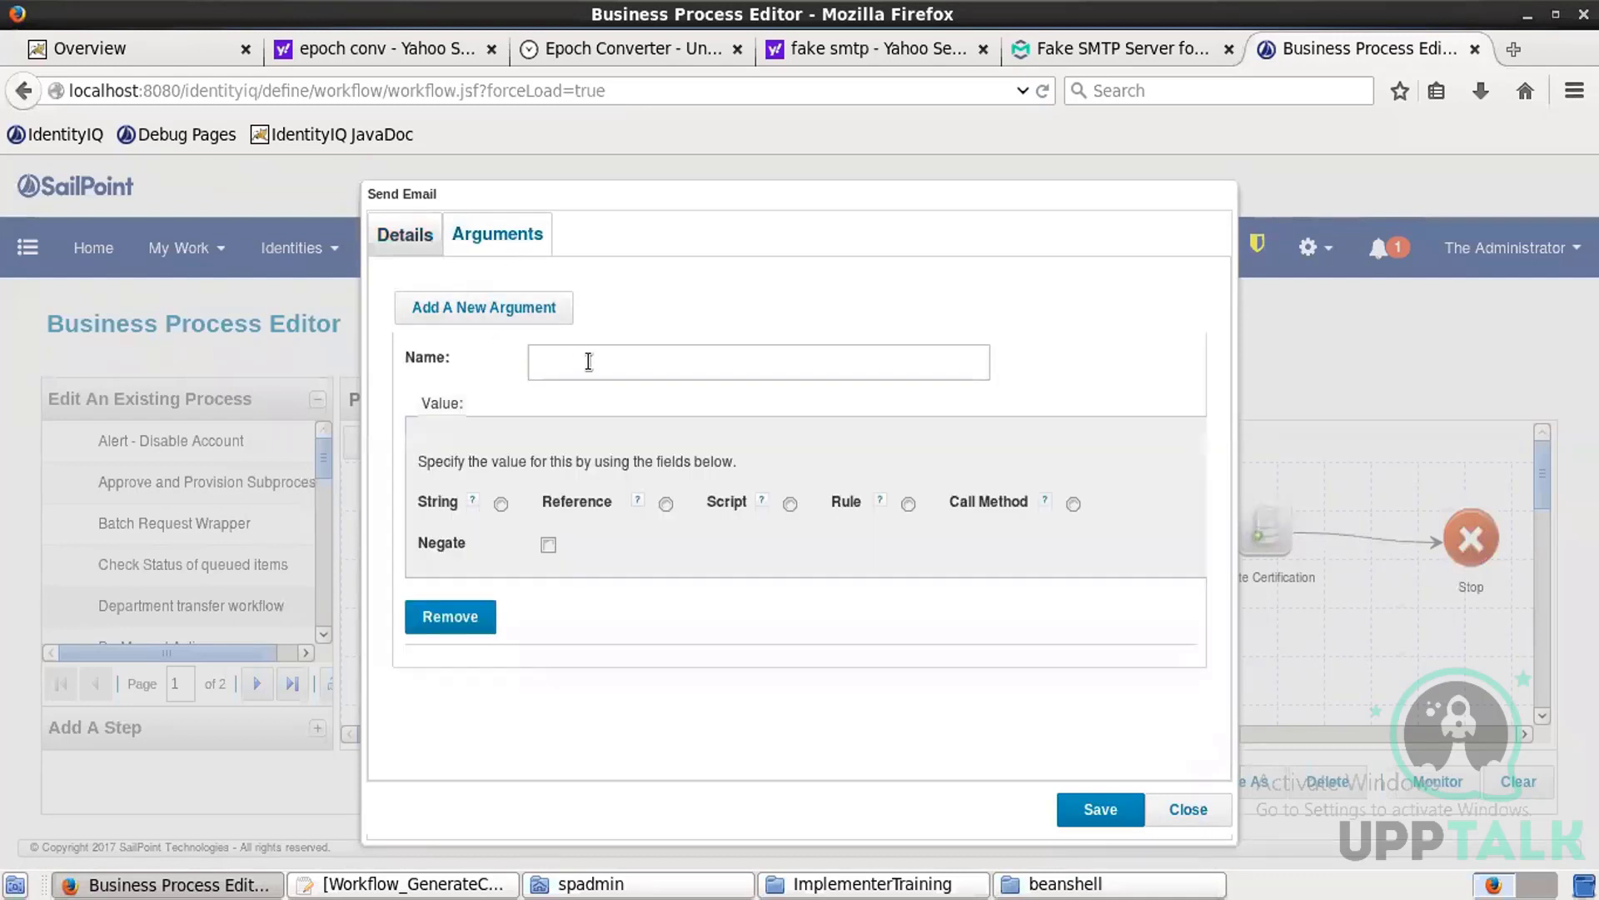
type("template")
left_click(501, 505)
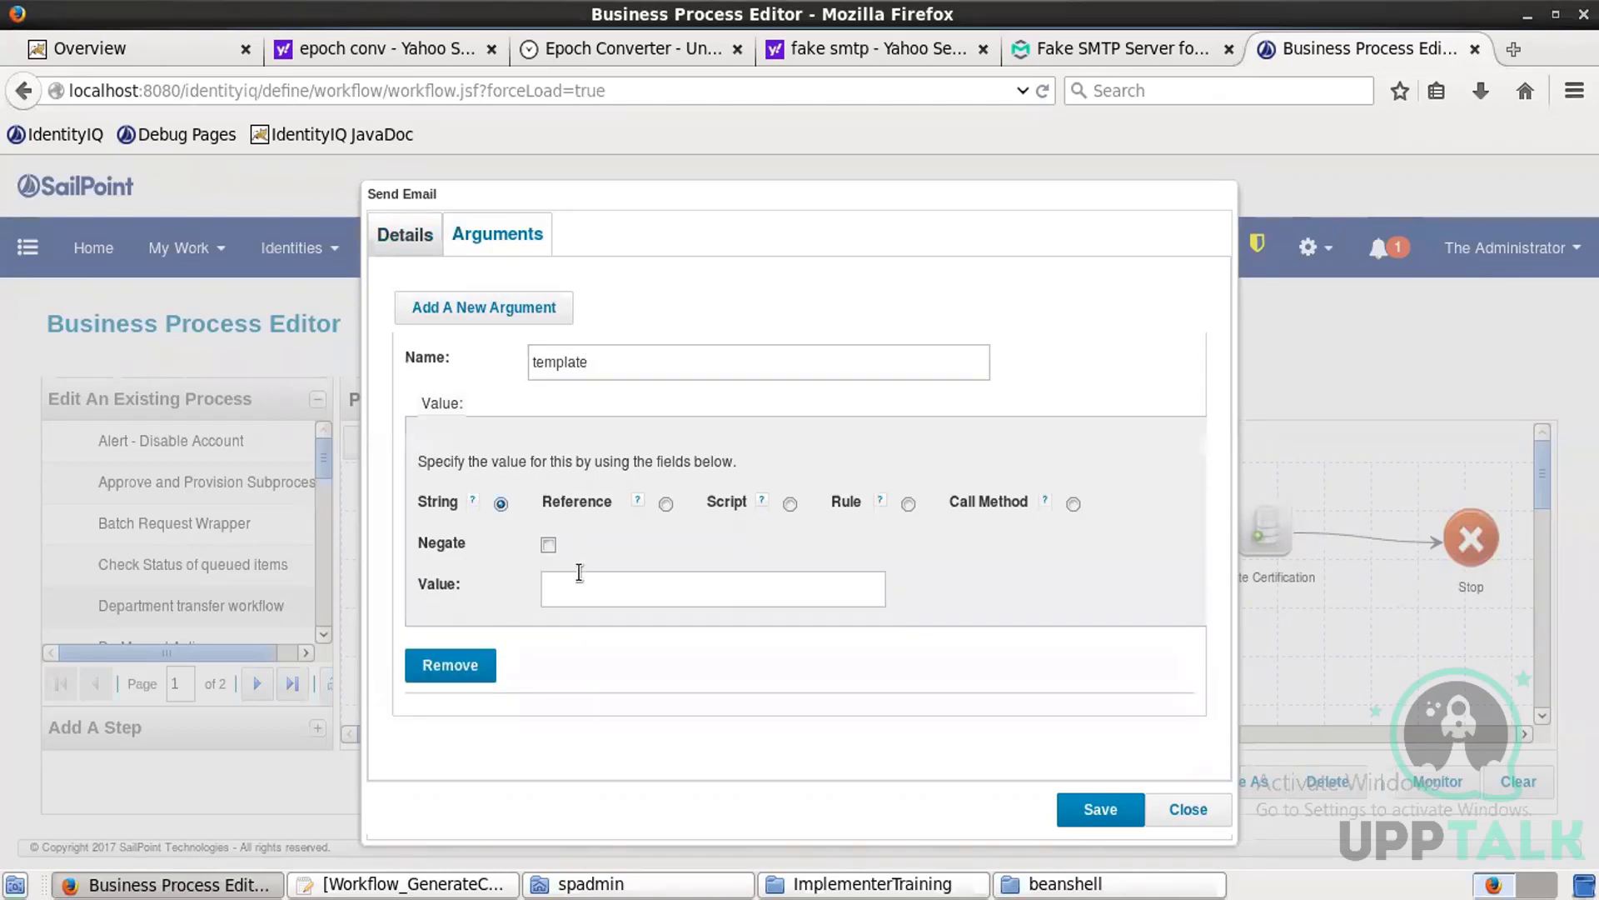
key("ctrl+v")
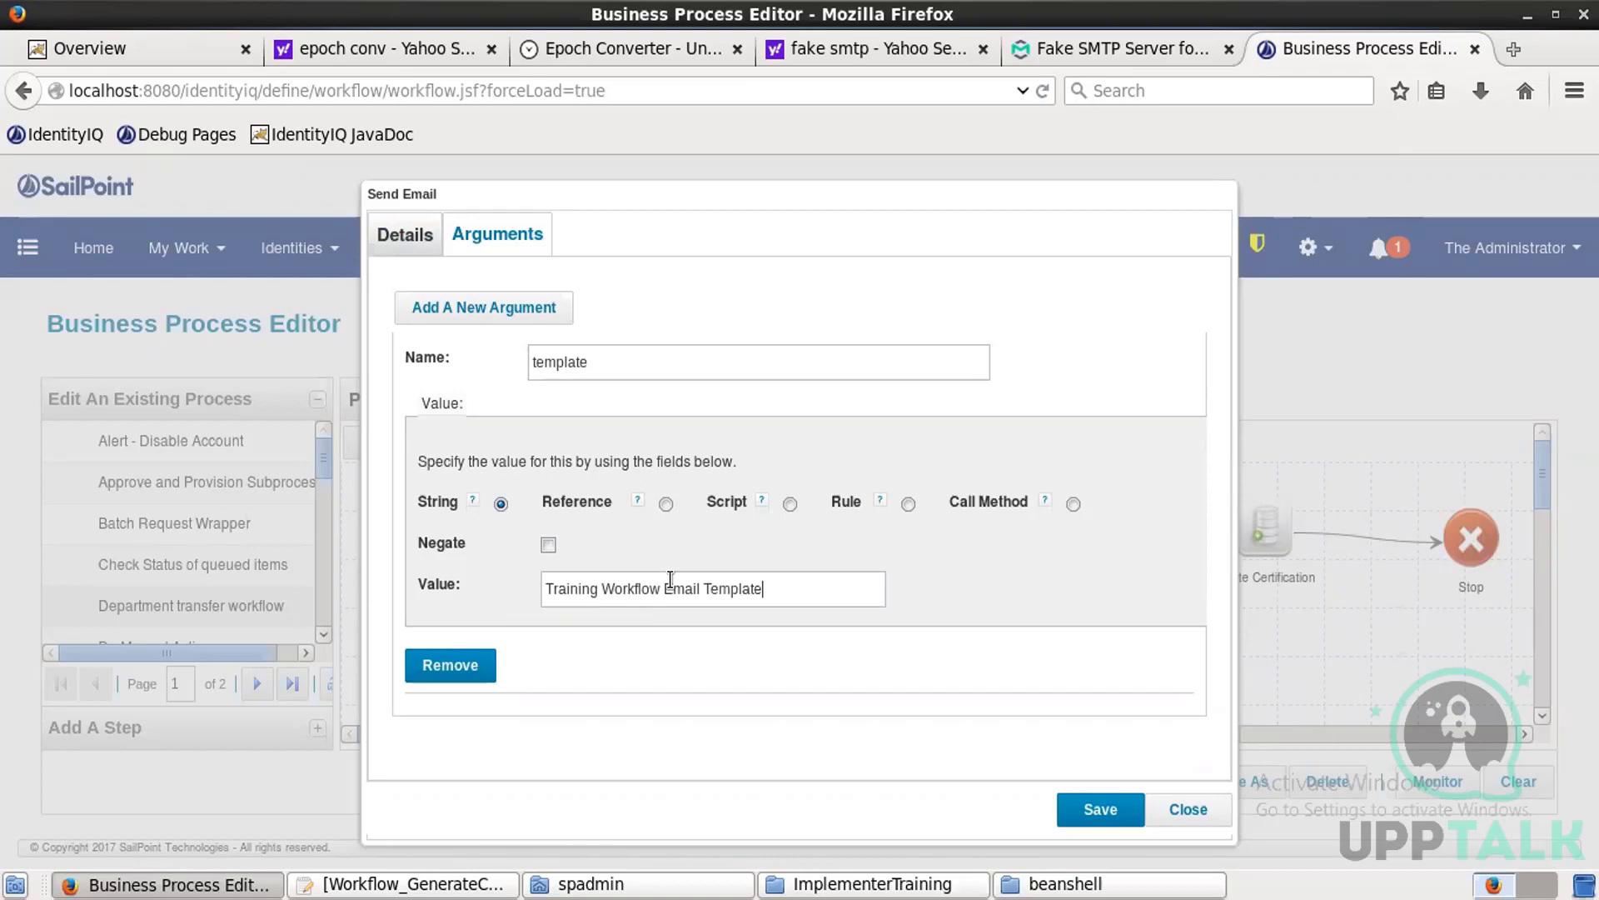
Add a Send Email argument named to with the script value getEmail(identityName), and save the script
left_click(419, 311)
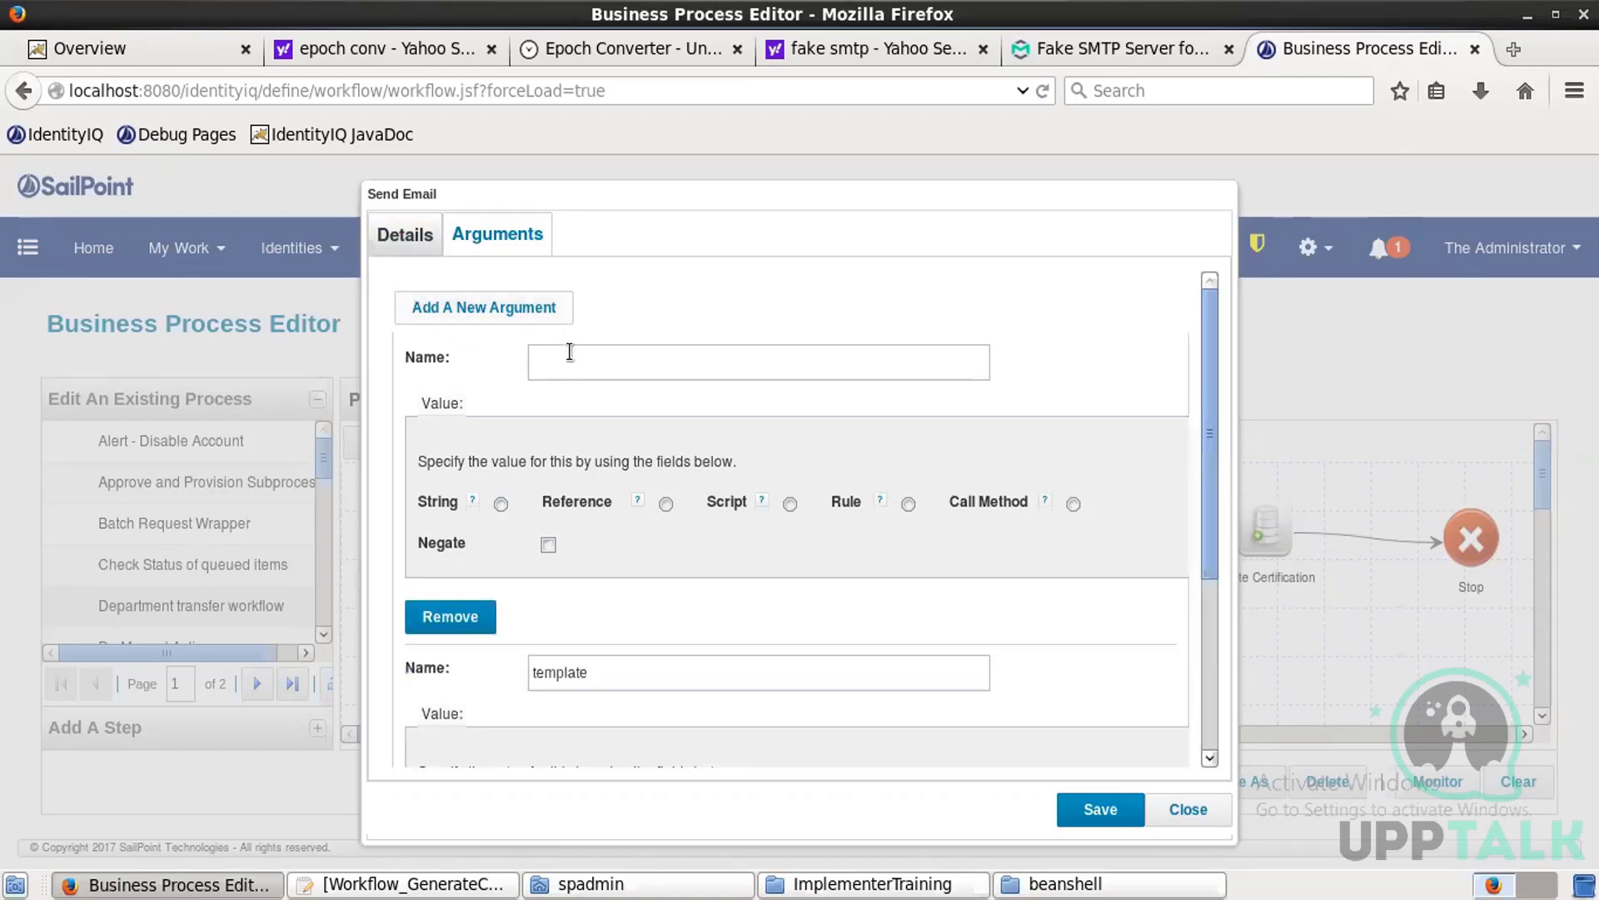
type("to")
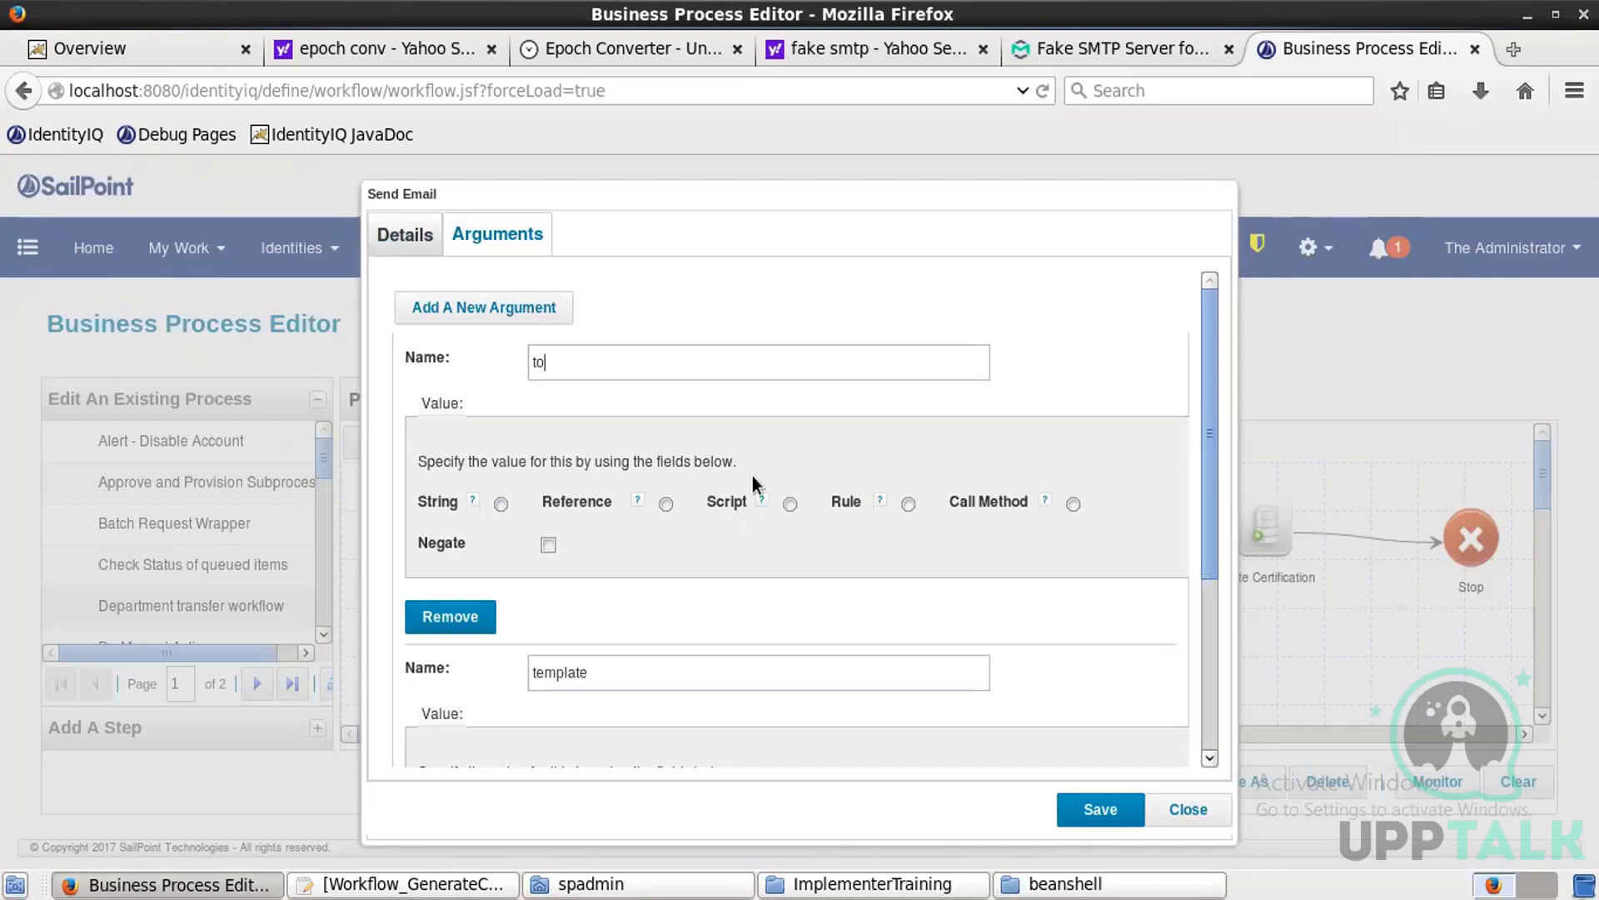
left_click(790, 503)
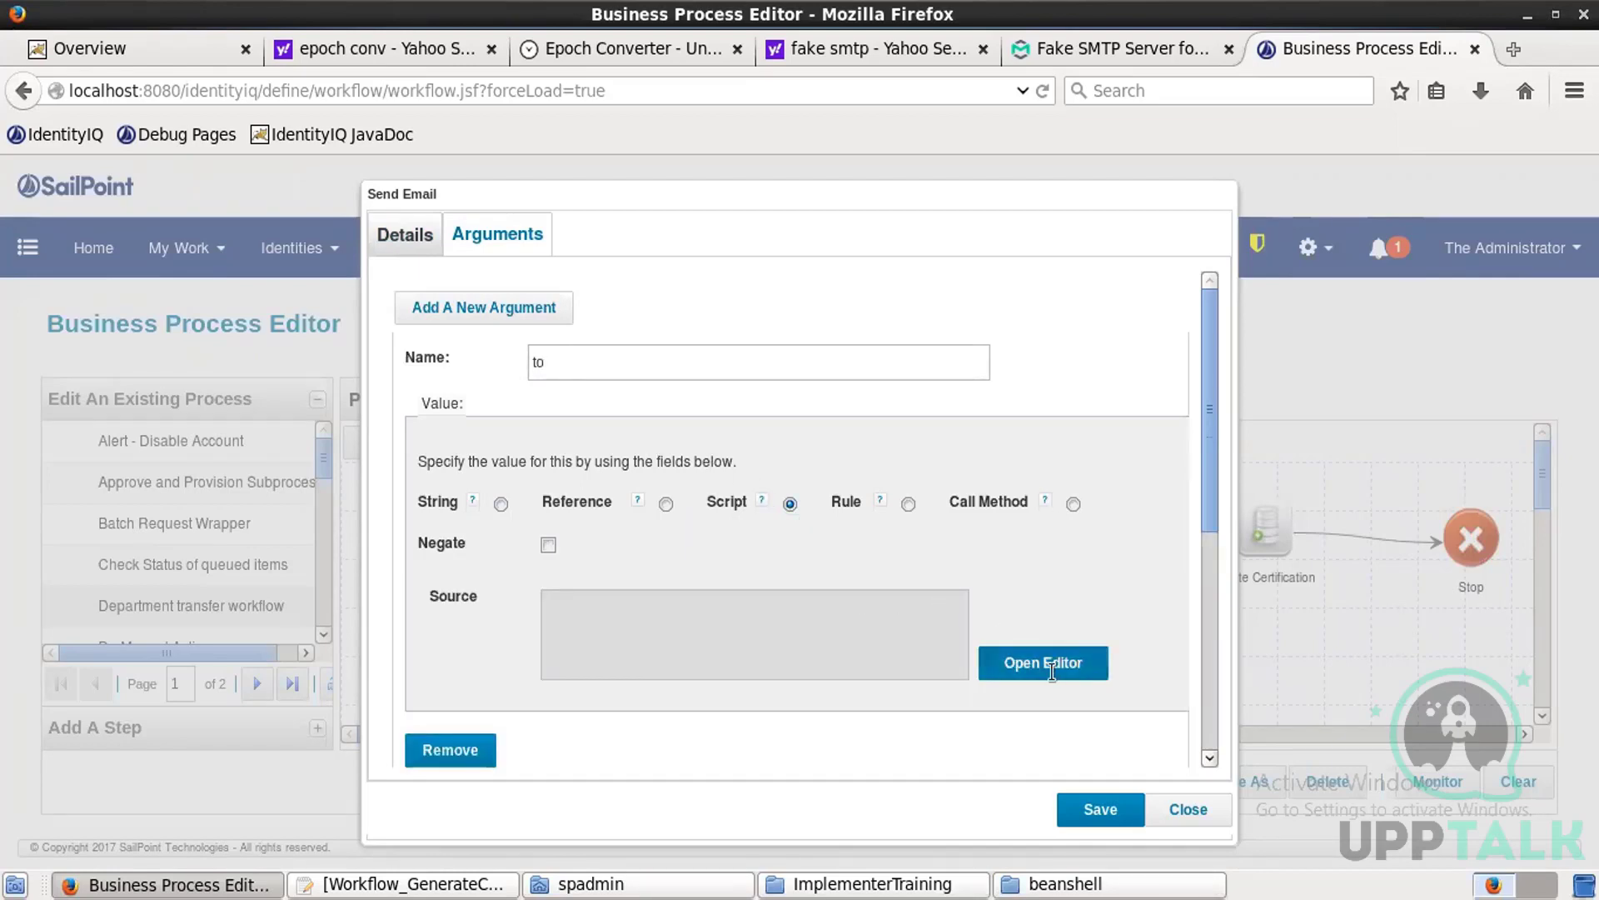
left_click(1045, 666)
left_click(806, 512)
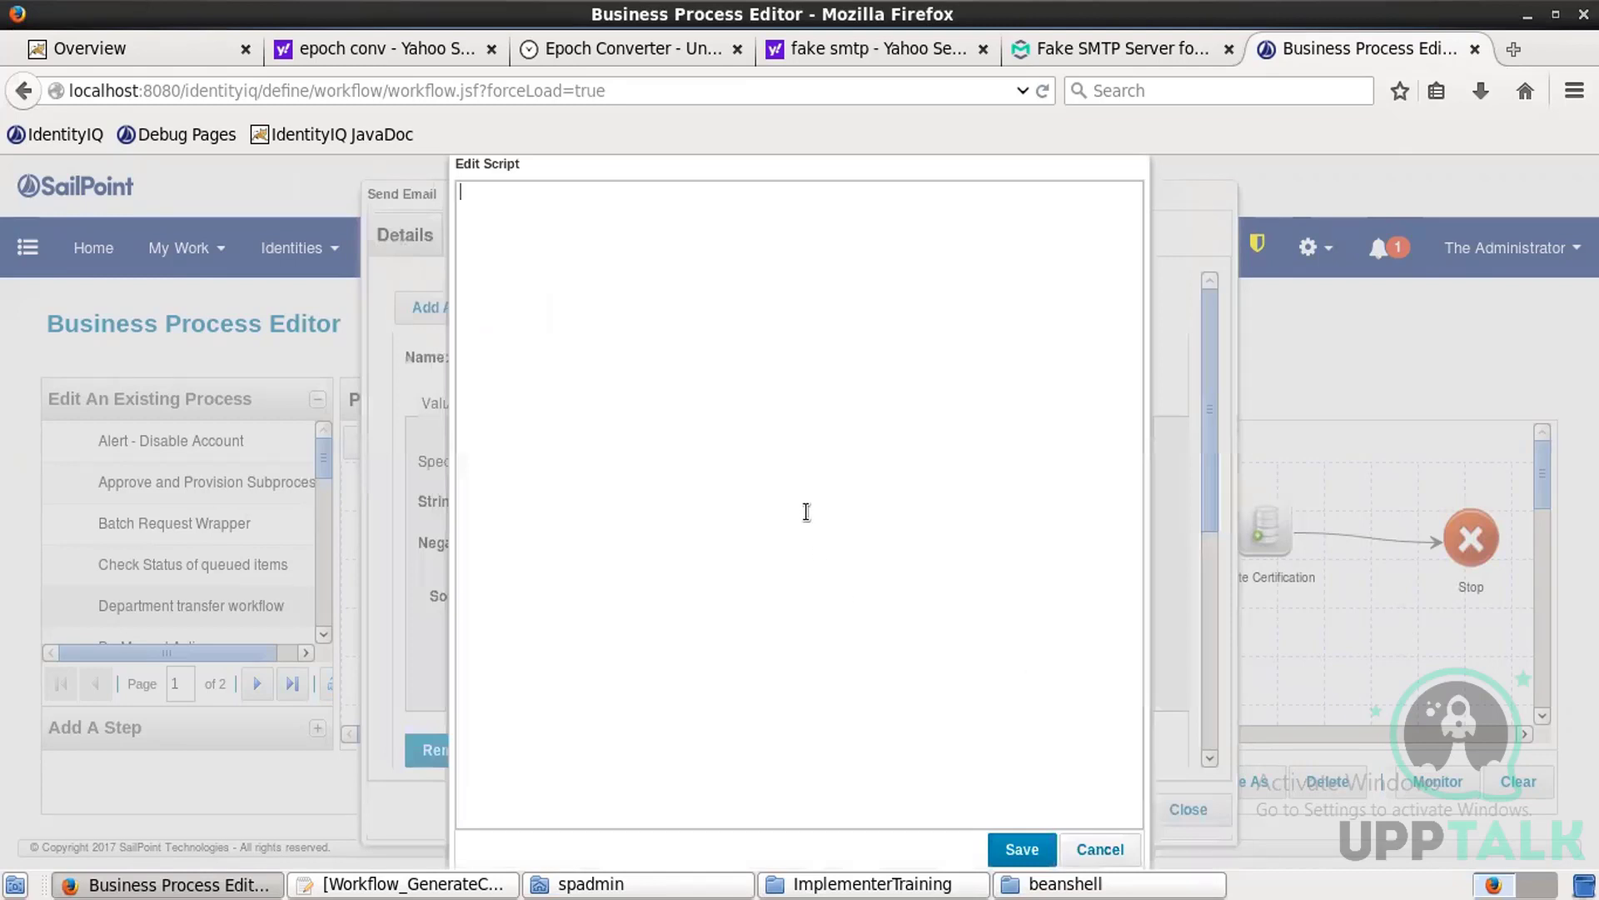
type("getEmail()")
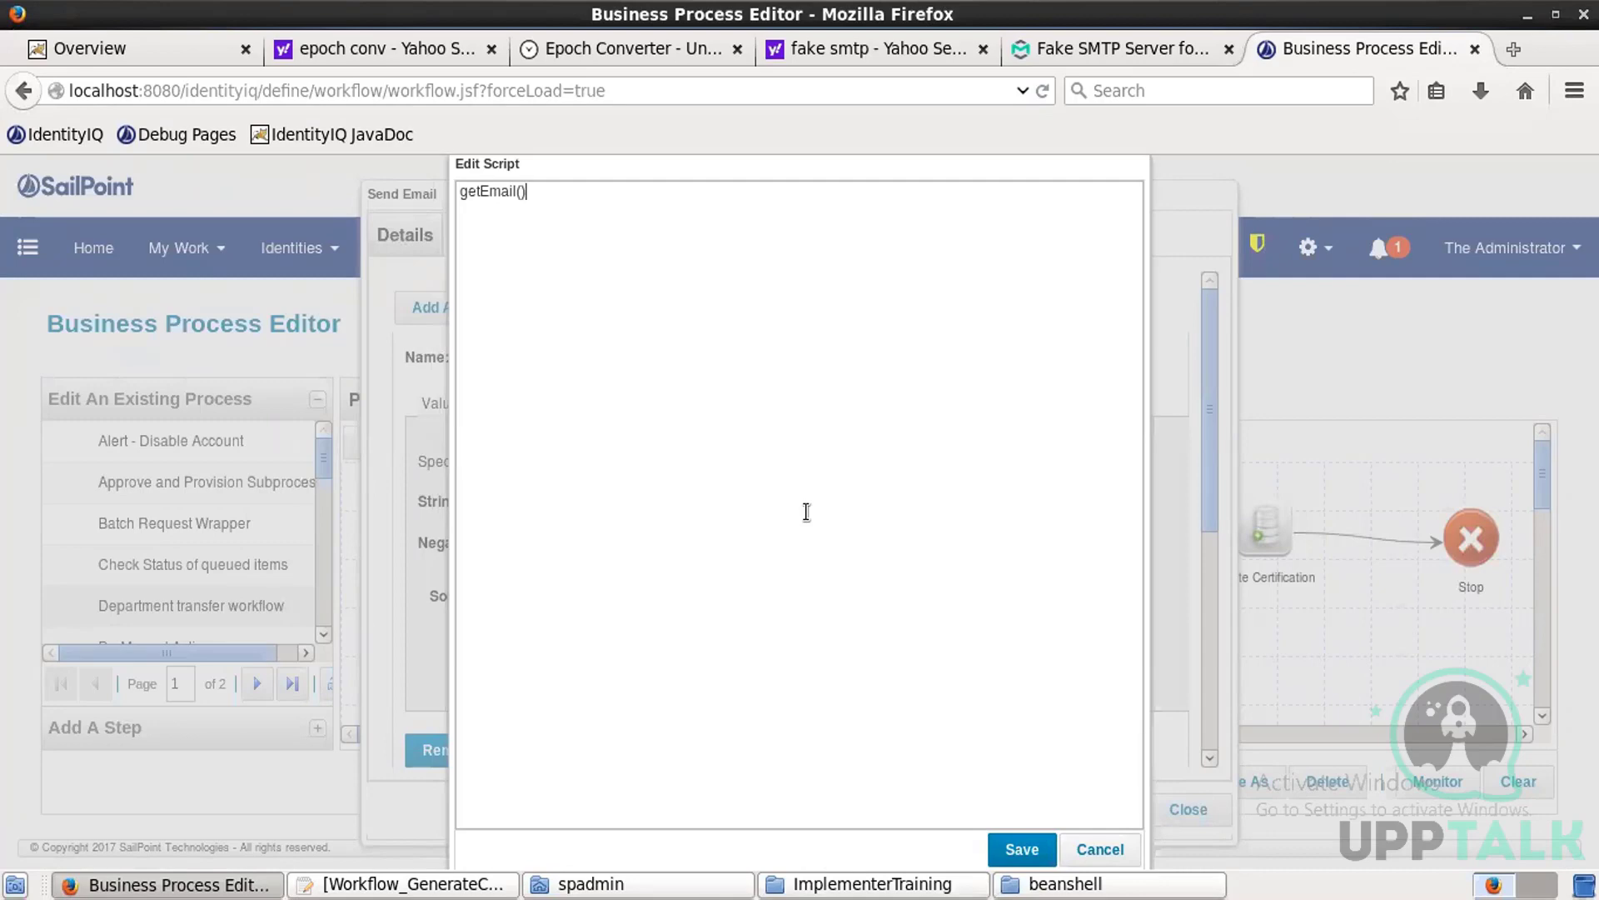
key("Left")
type("identityName")
left_click(1012, 845)
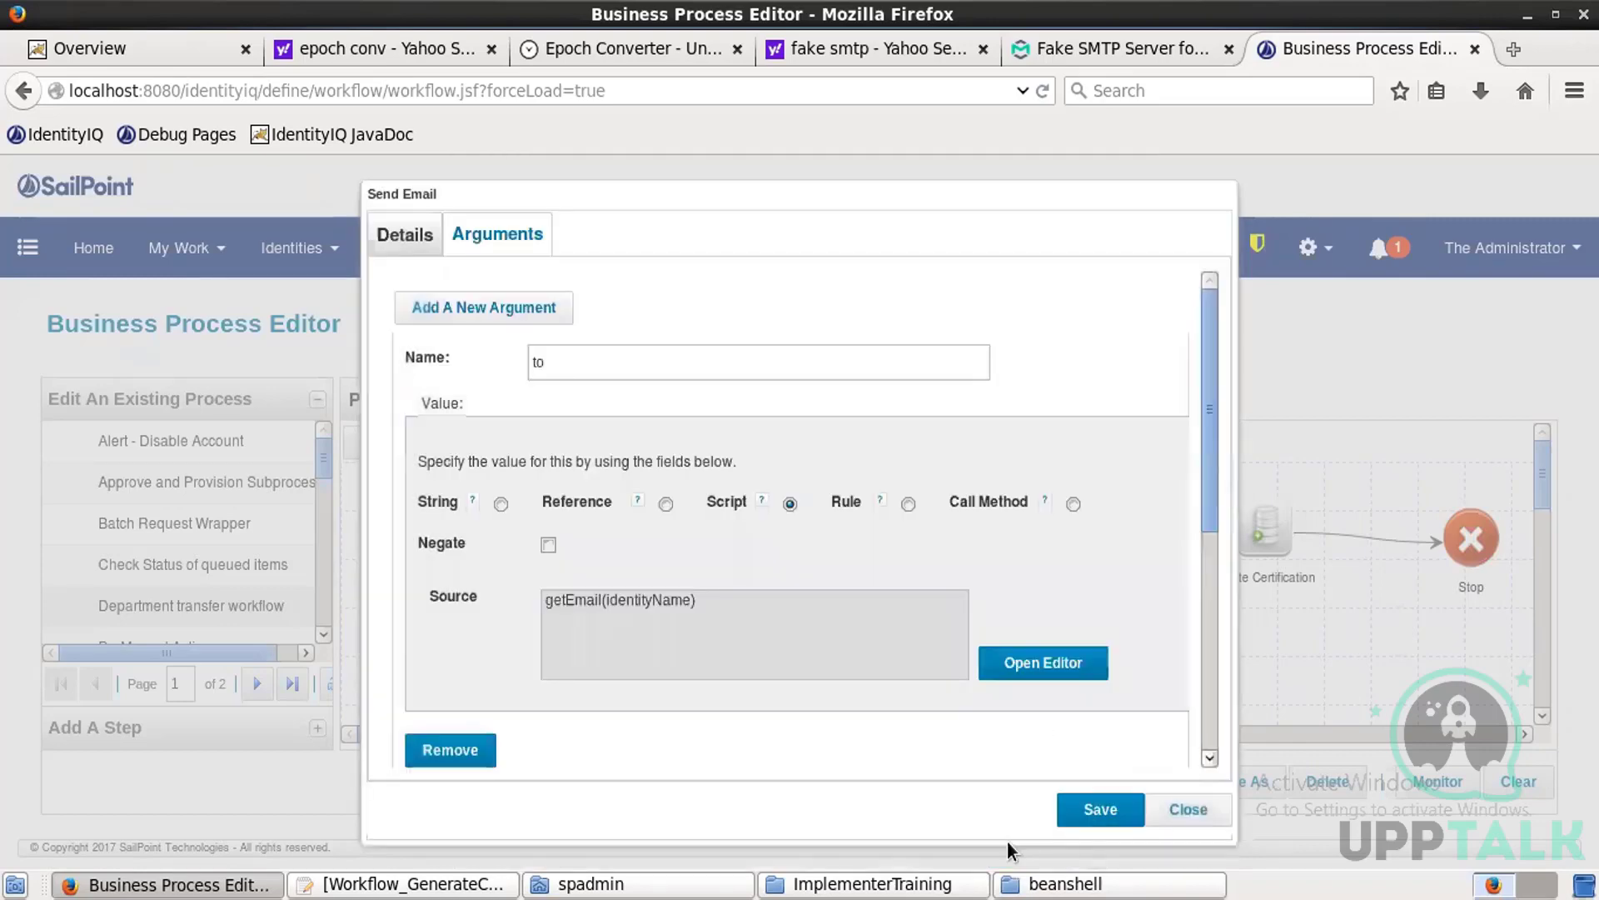
Add a Send Email argument named cc with the script value getEmail(launcher), and save the script
left_click(418, 308)
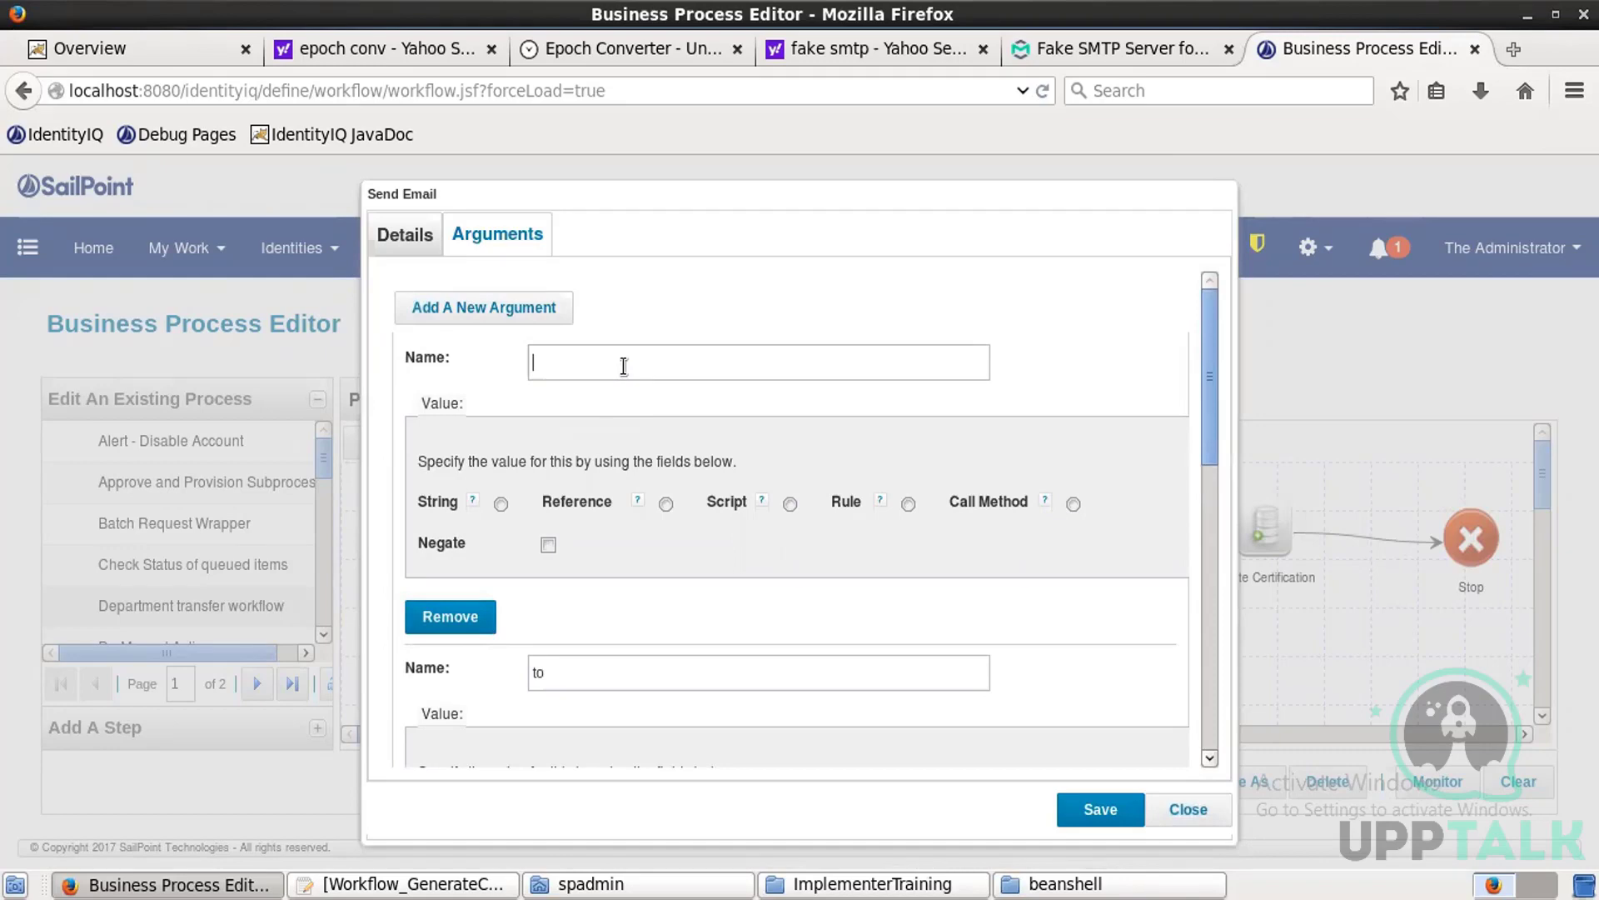
type("cc")
left_click(791, 504)
left_click(1063, 653)
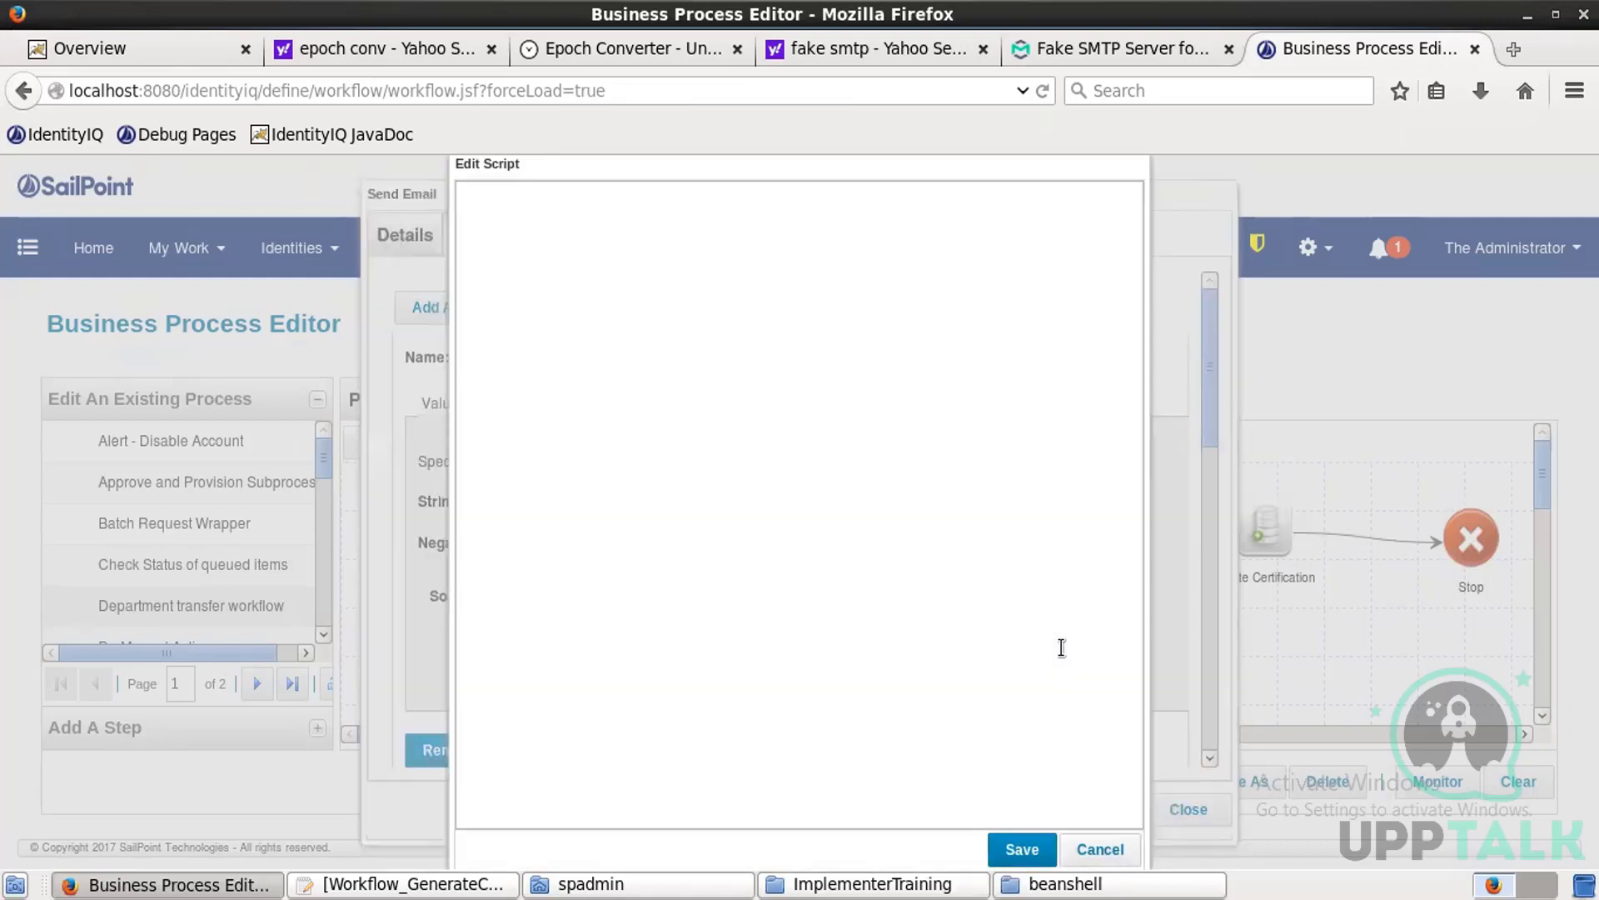
type("getEmail(launcher)")
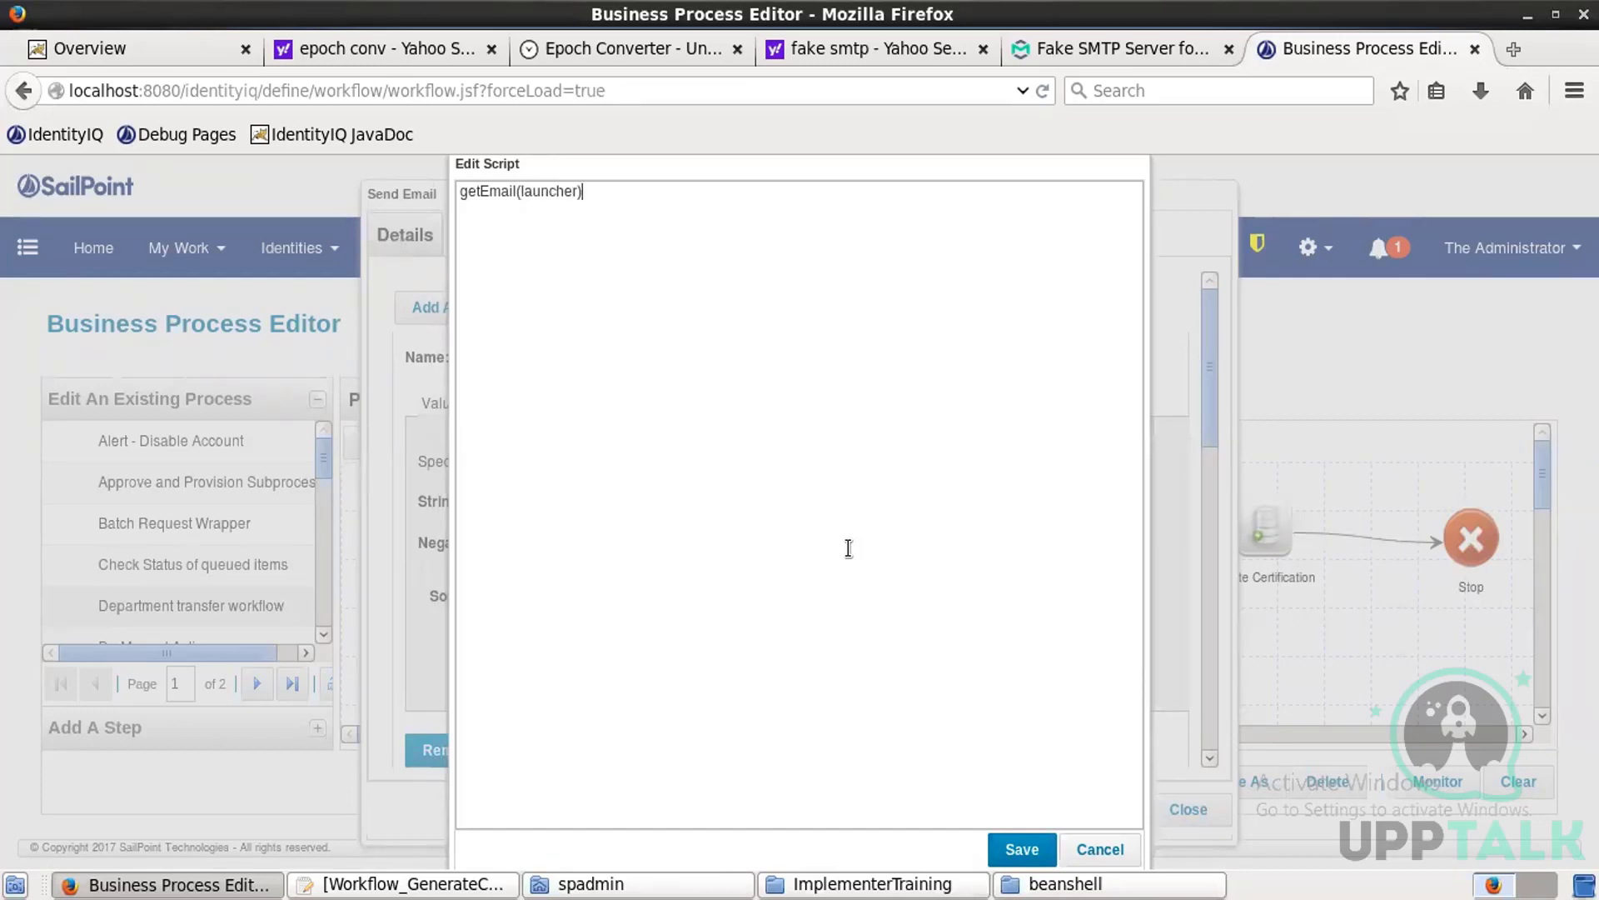
left_click(1021, 846)
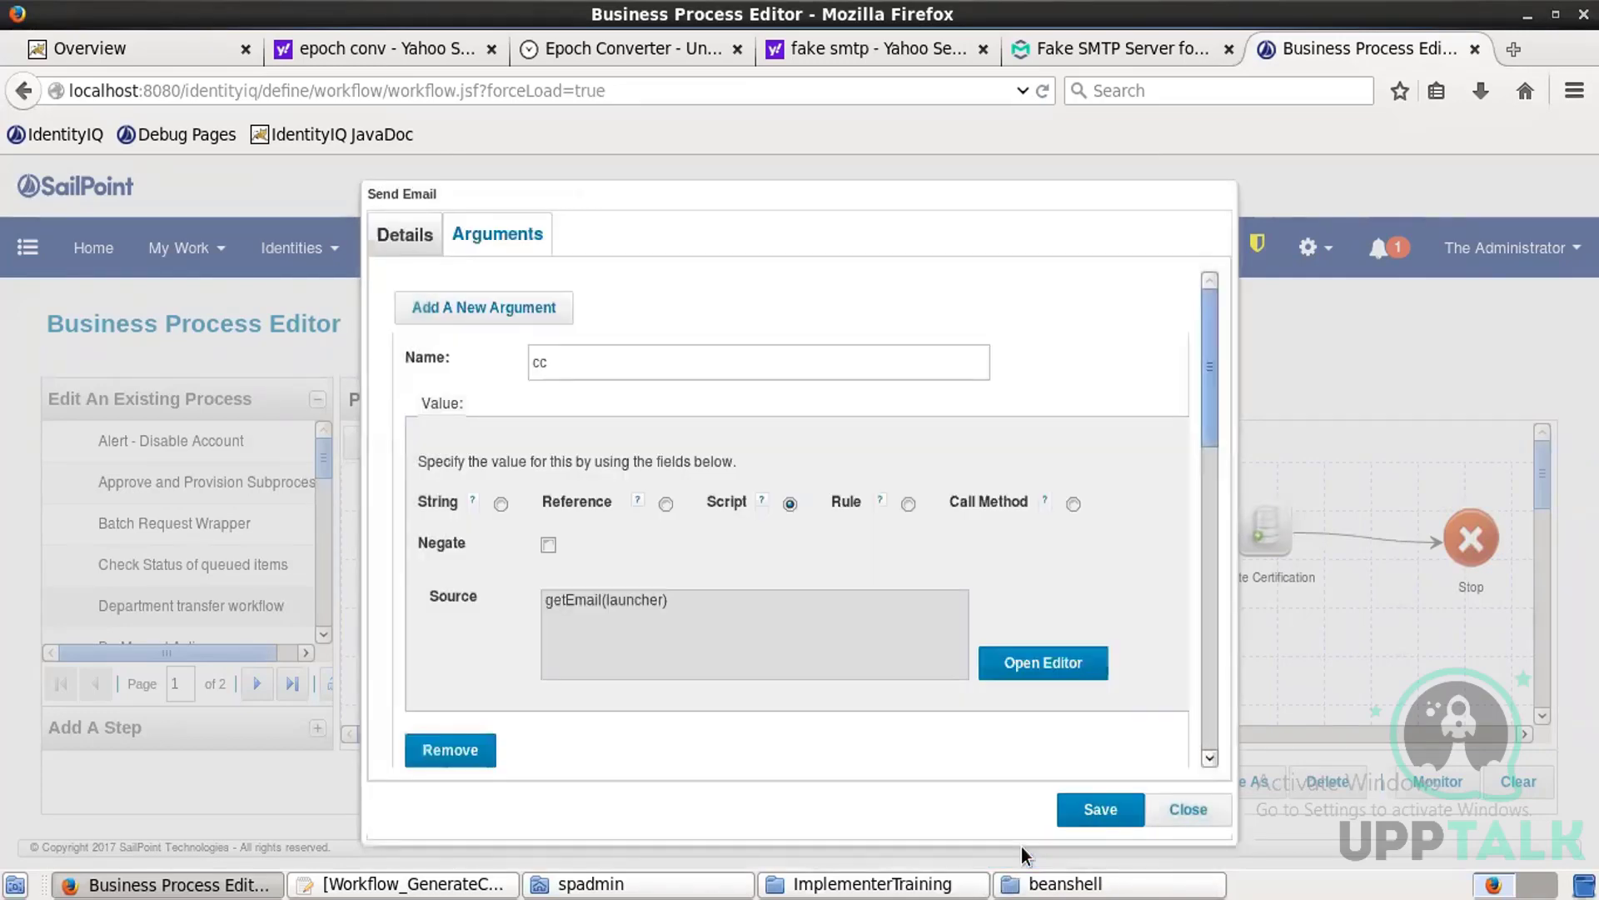
Save the Send Email step and the Department transfer workflow business process, and dismiss the save confirmation
left_click(1084, 807)
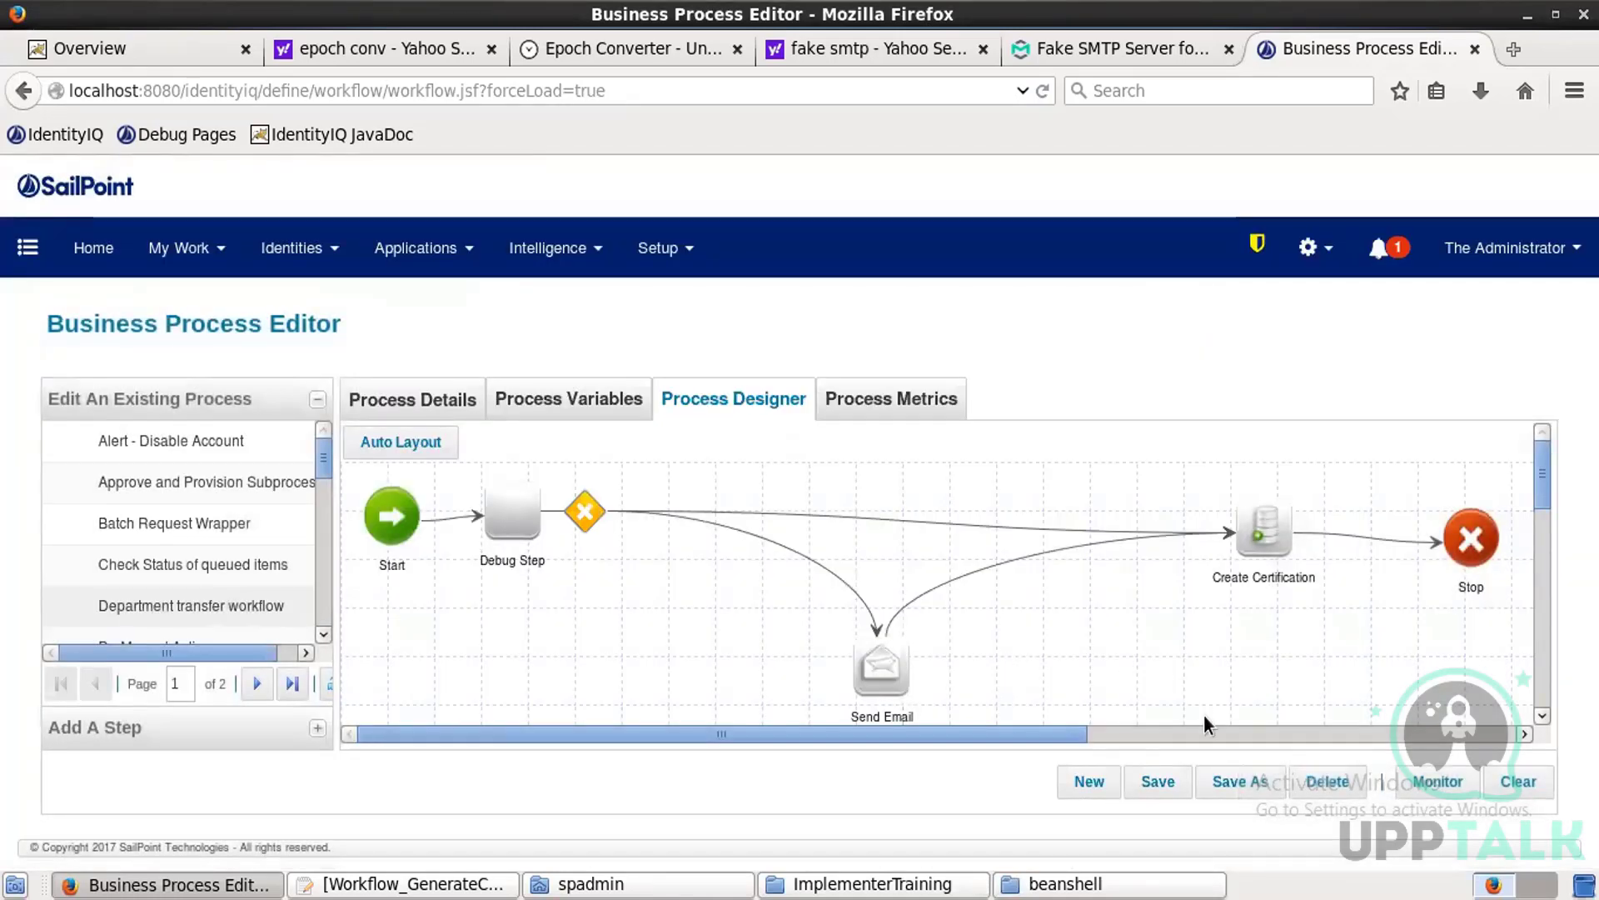
left_click(1153, 780)
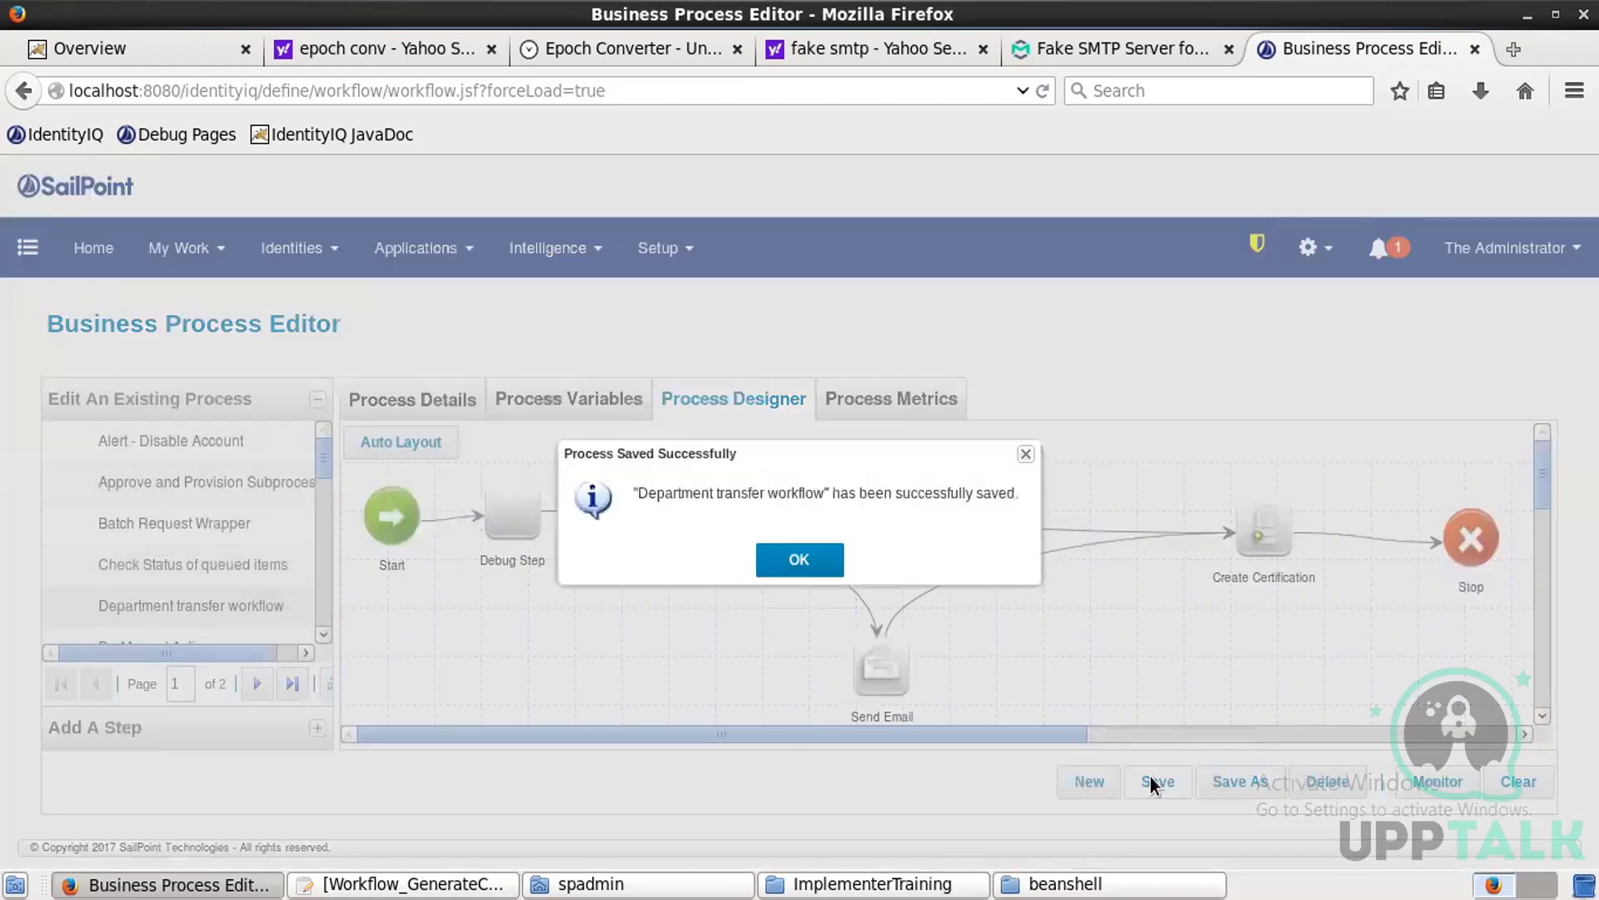
left_click(799, 561)
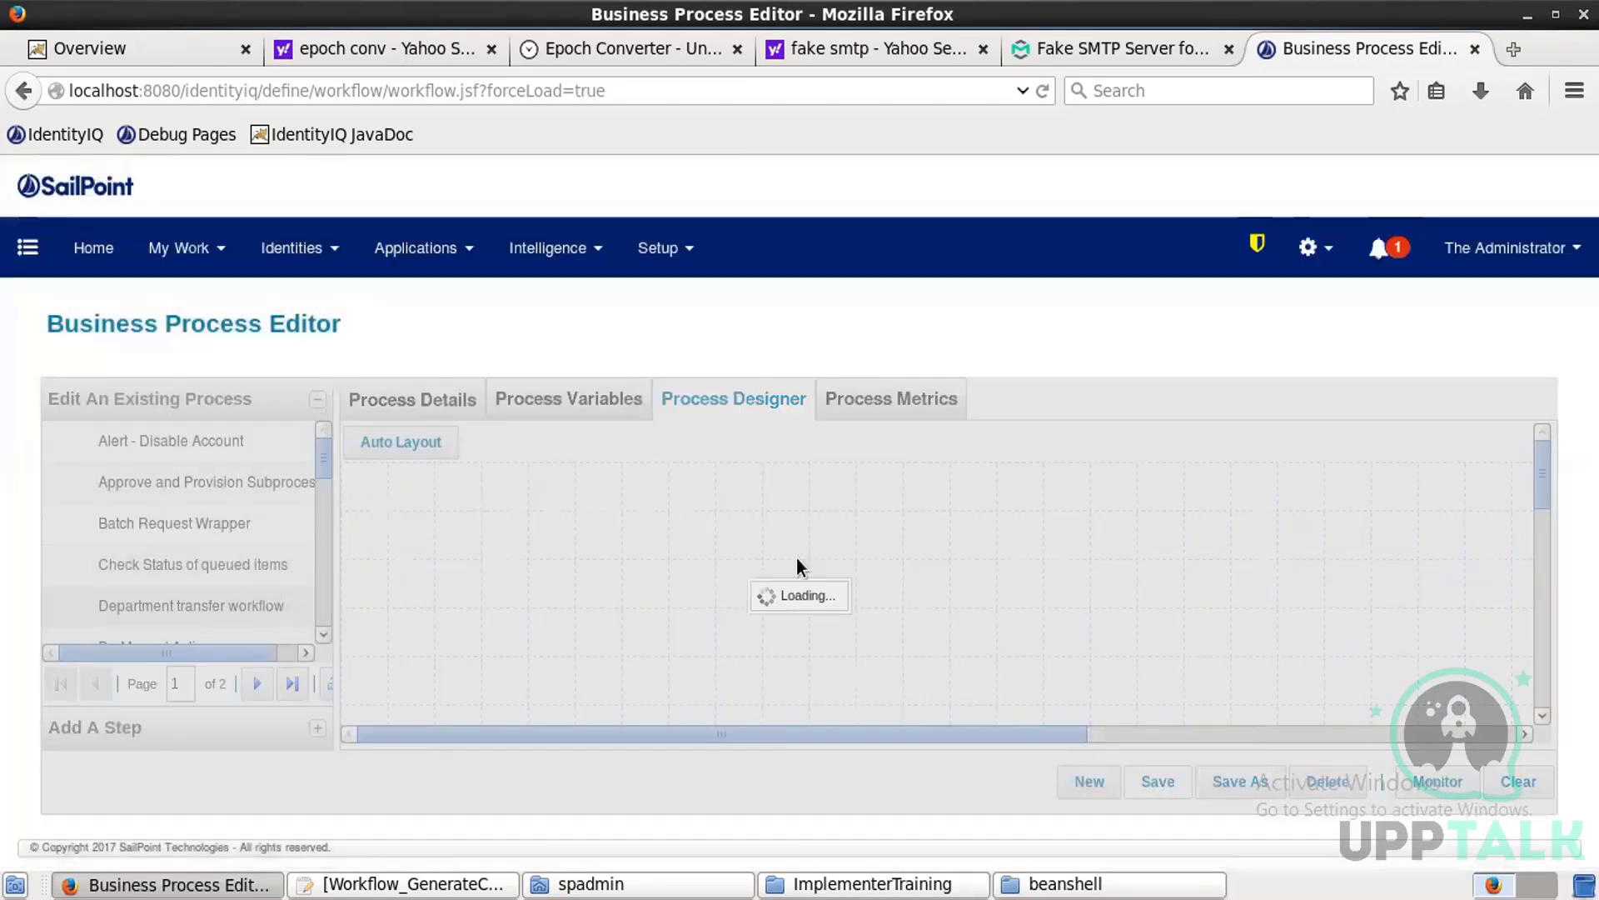
Negate the Debug Step transition condition to Create Certification, and save the transitions and the Department transfer workflow
left_click(629, 406)
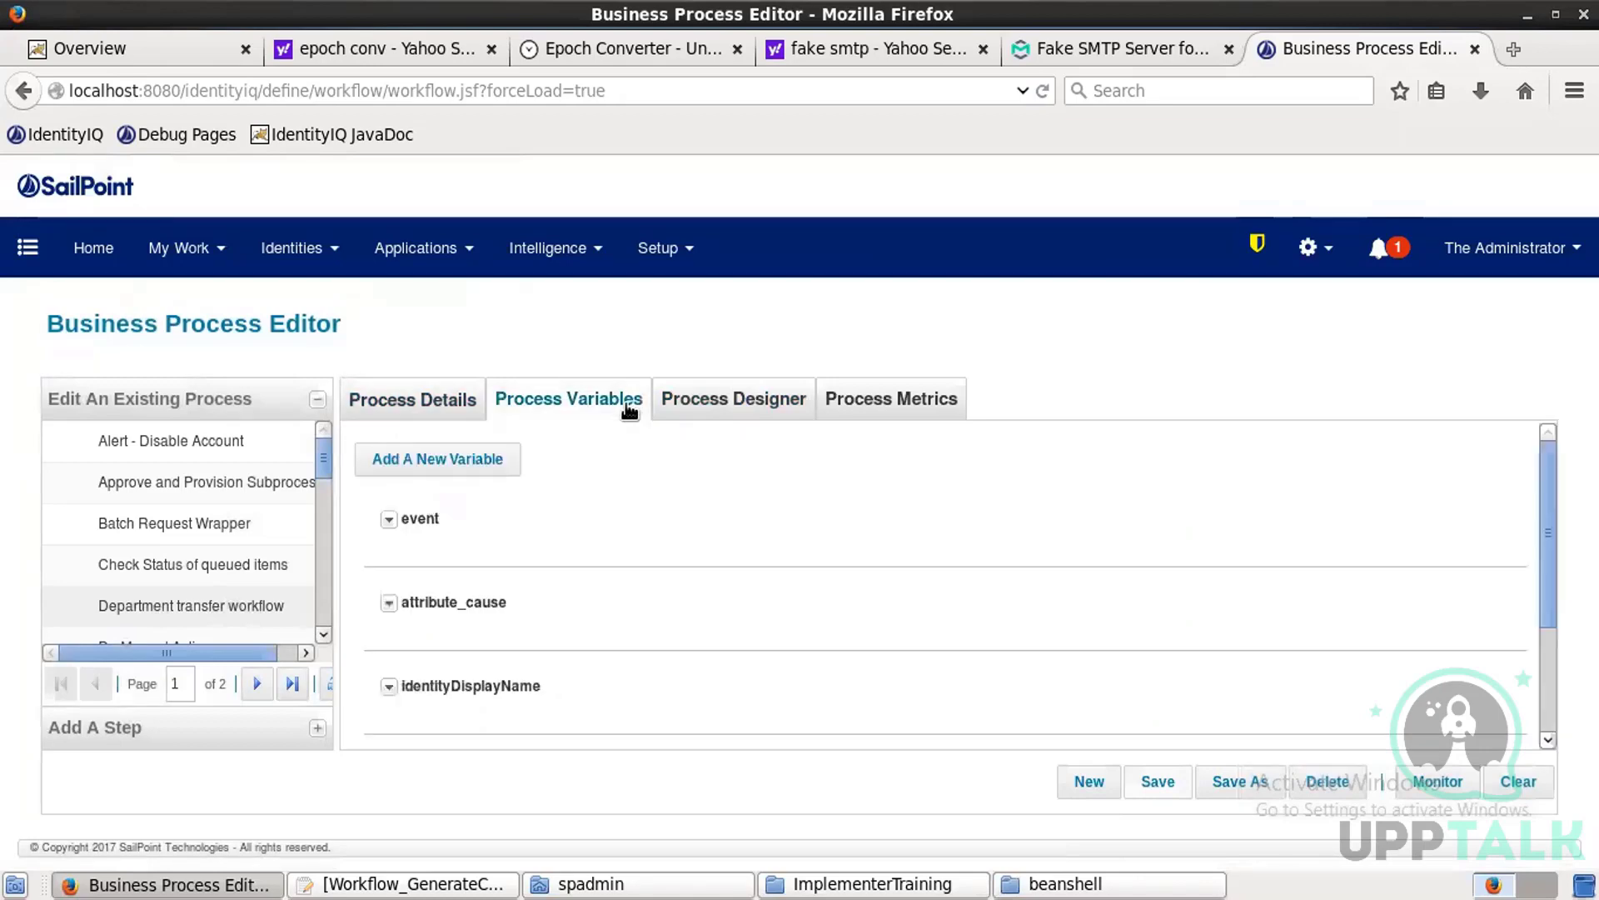
left_click(705, 408)
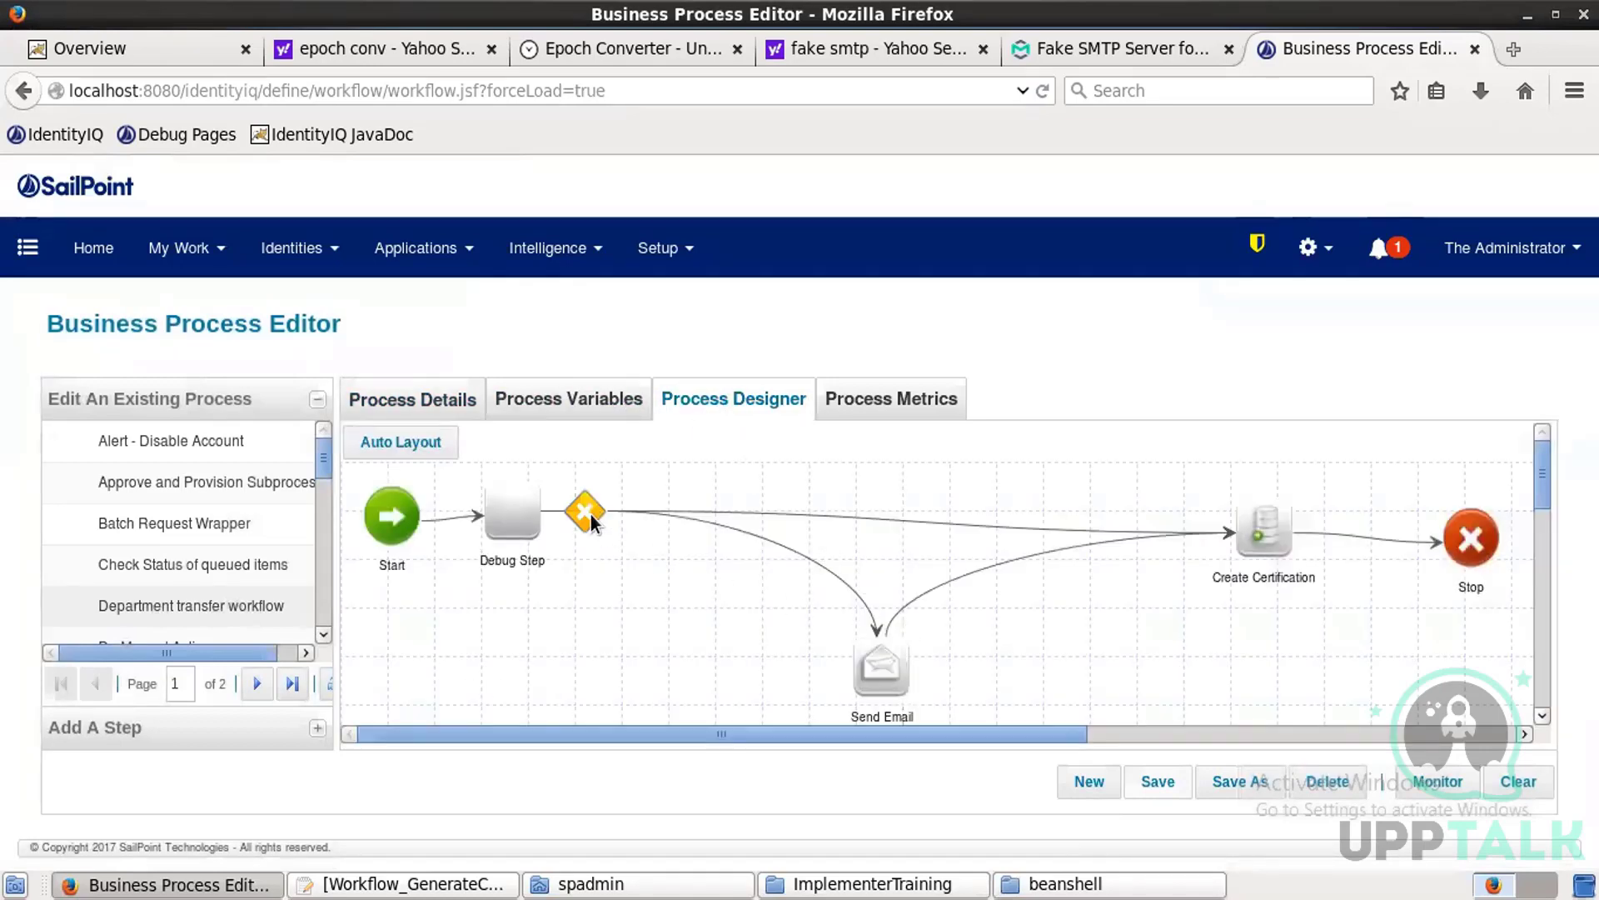
mouse_move(588, 516)
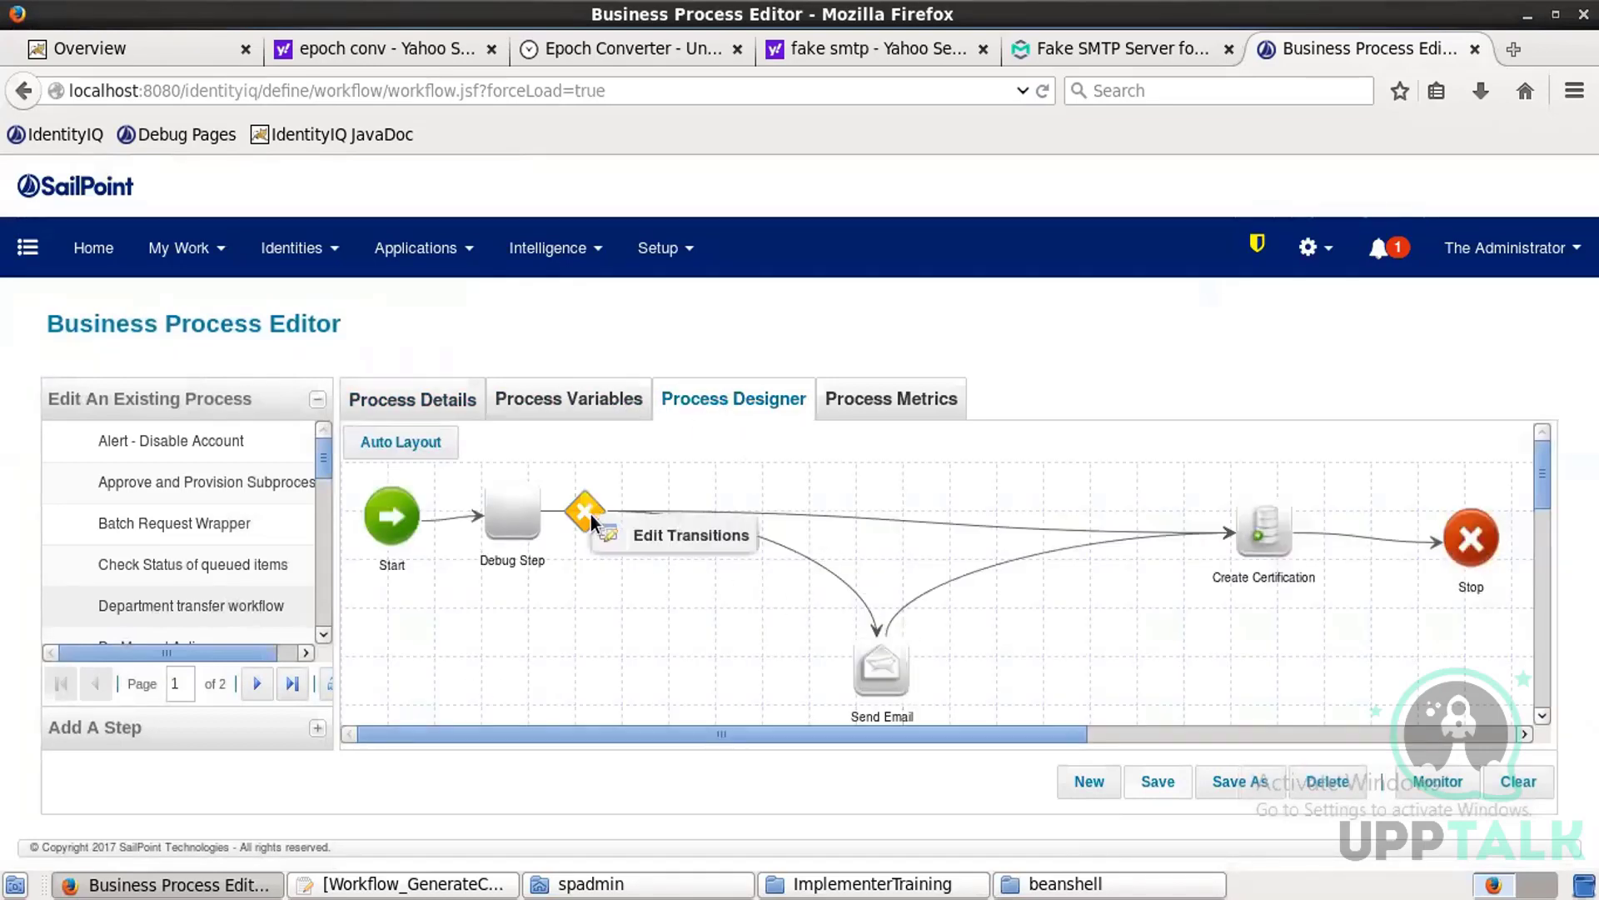
left_click(652, 534)
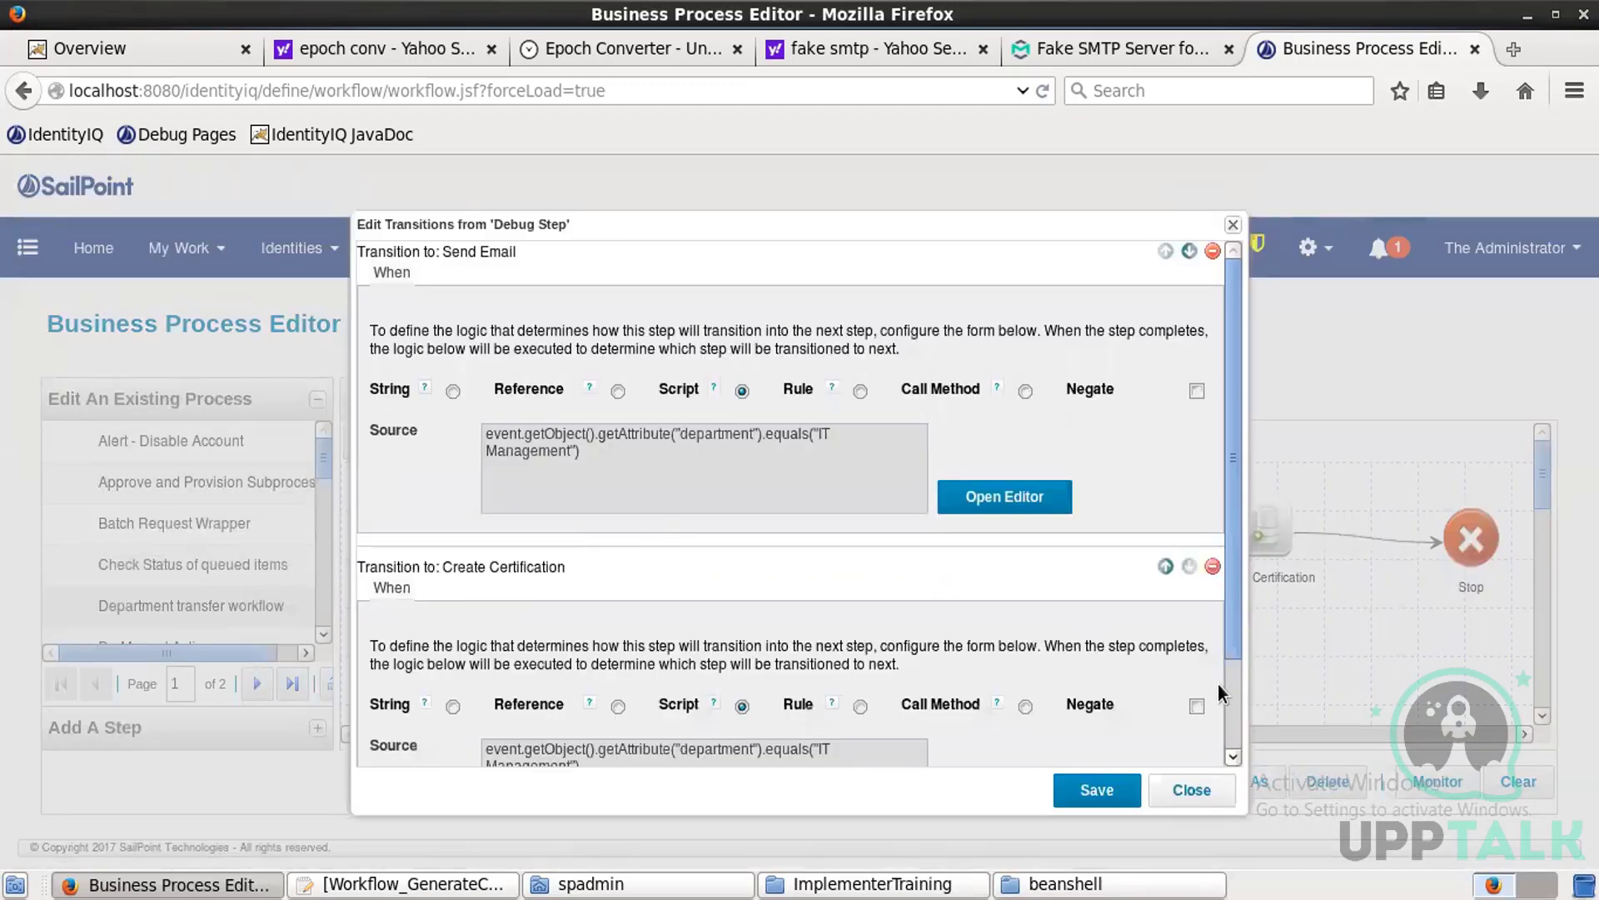
left_click(1197, 705)
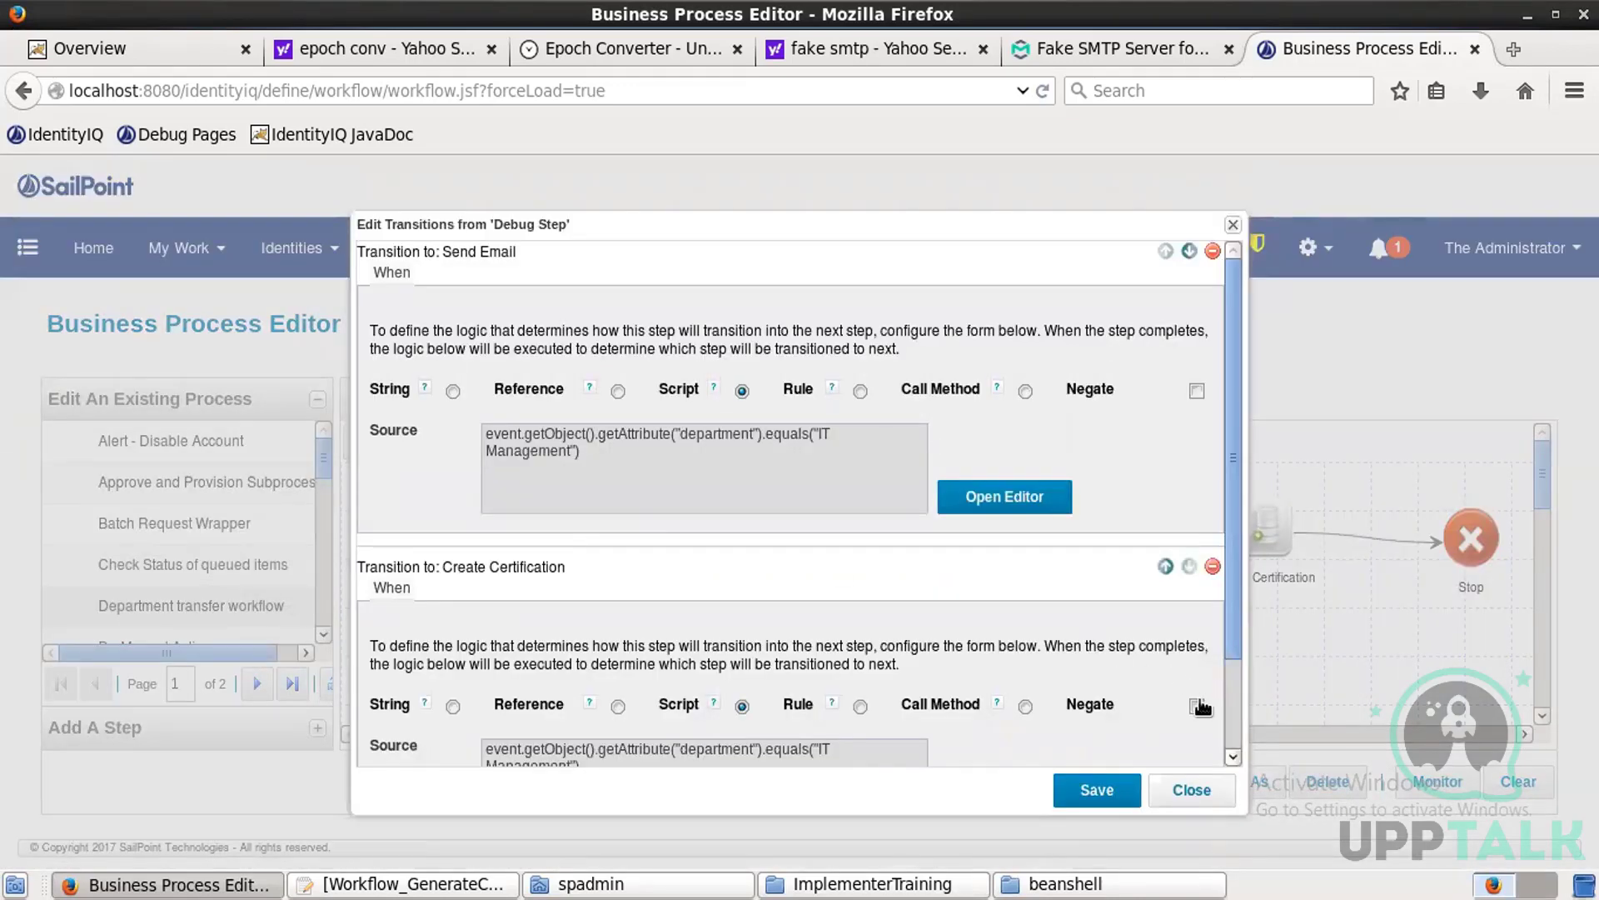
left_click(1097, 790)
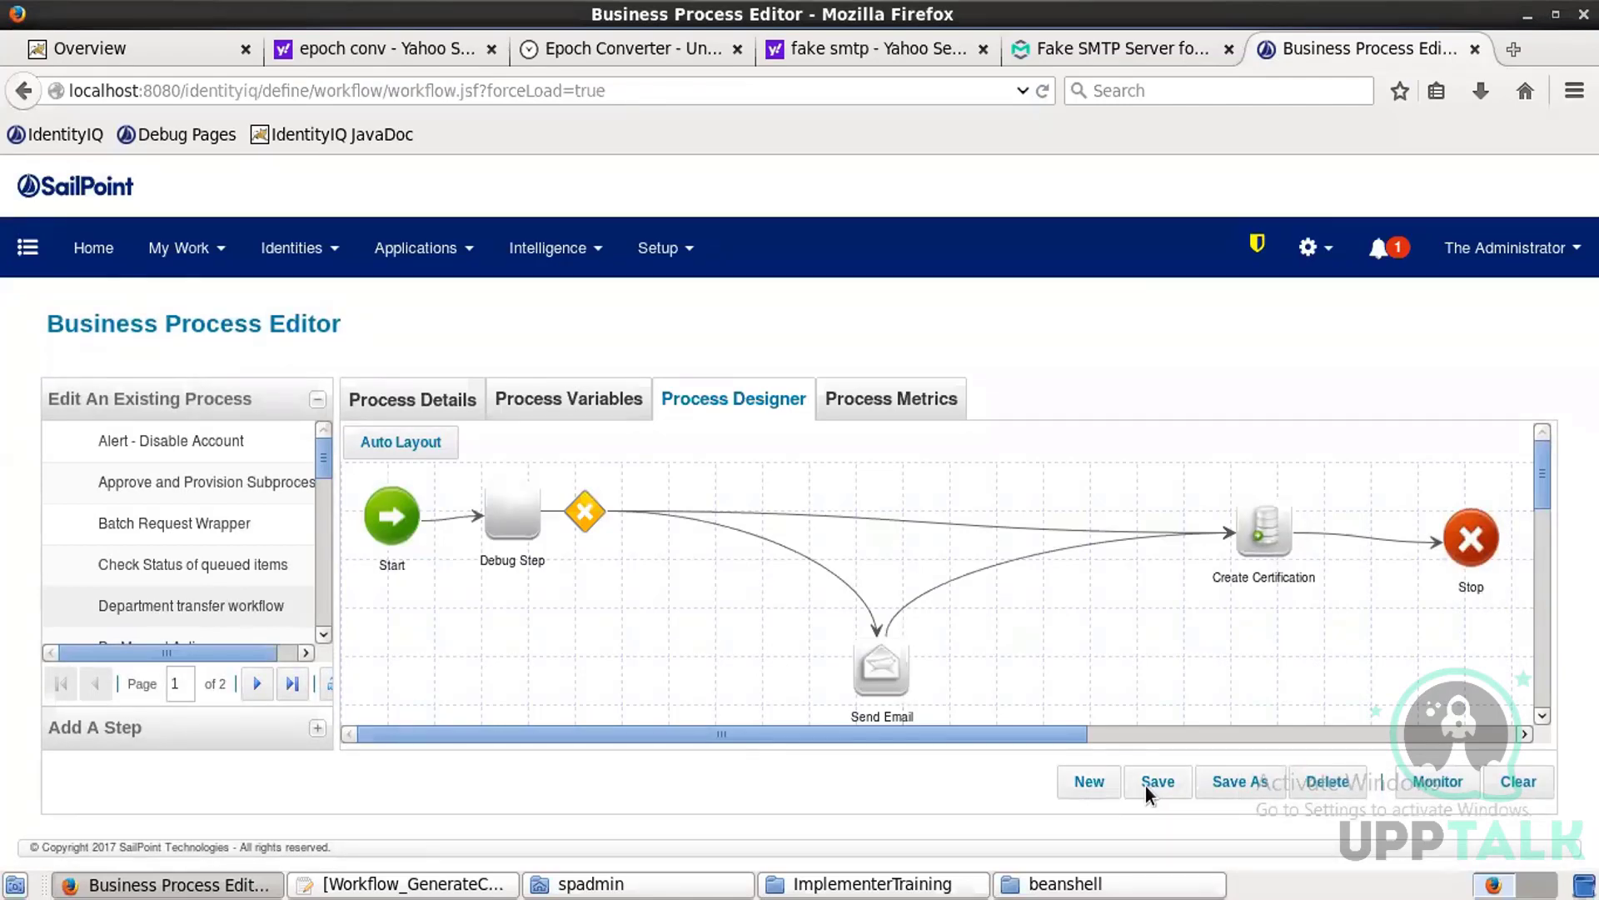
left_click(1146, 787)
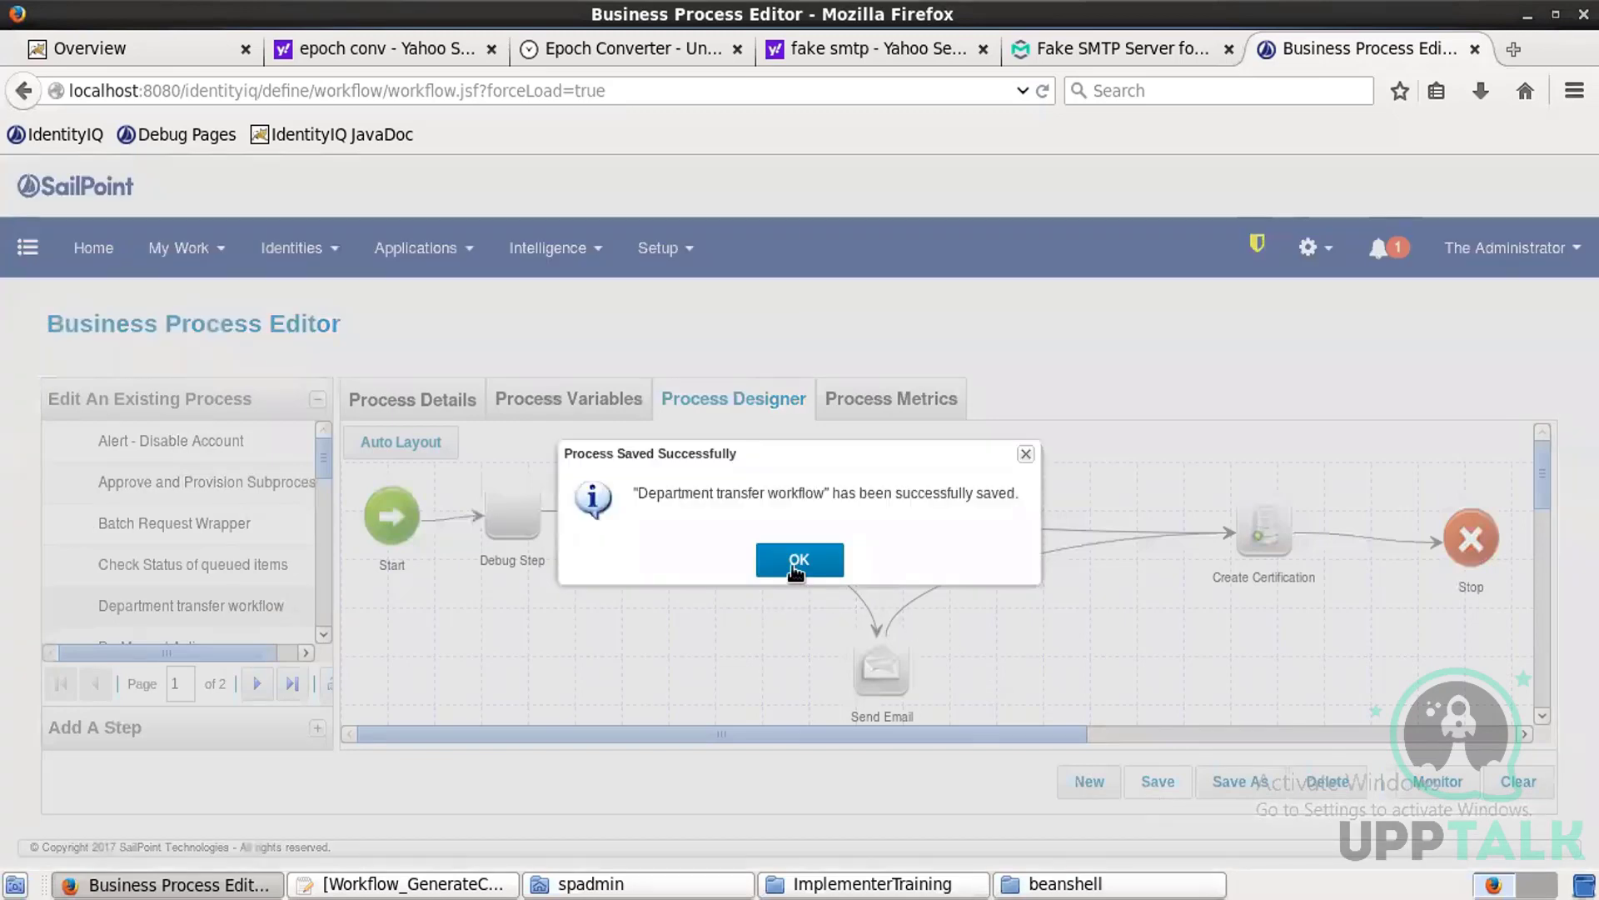
left_click(796, 566)
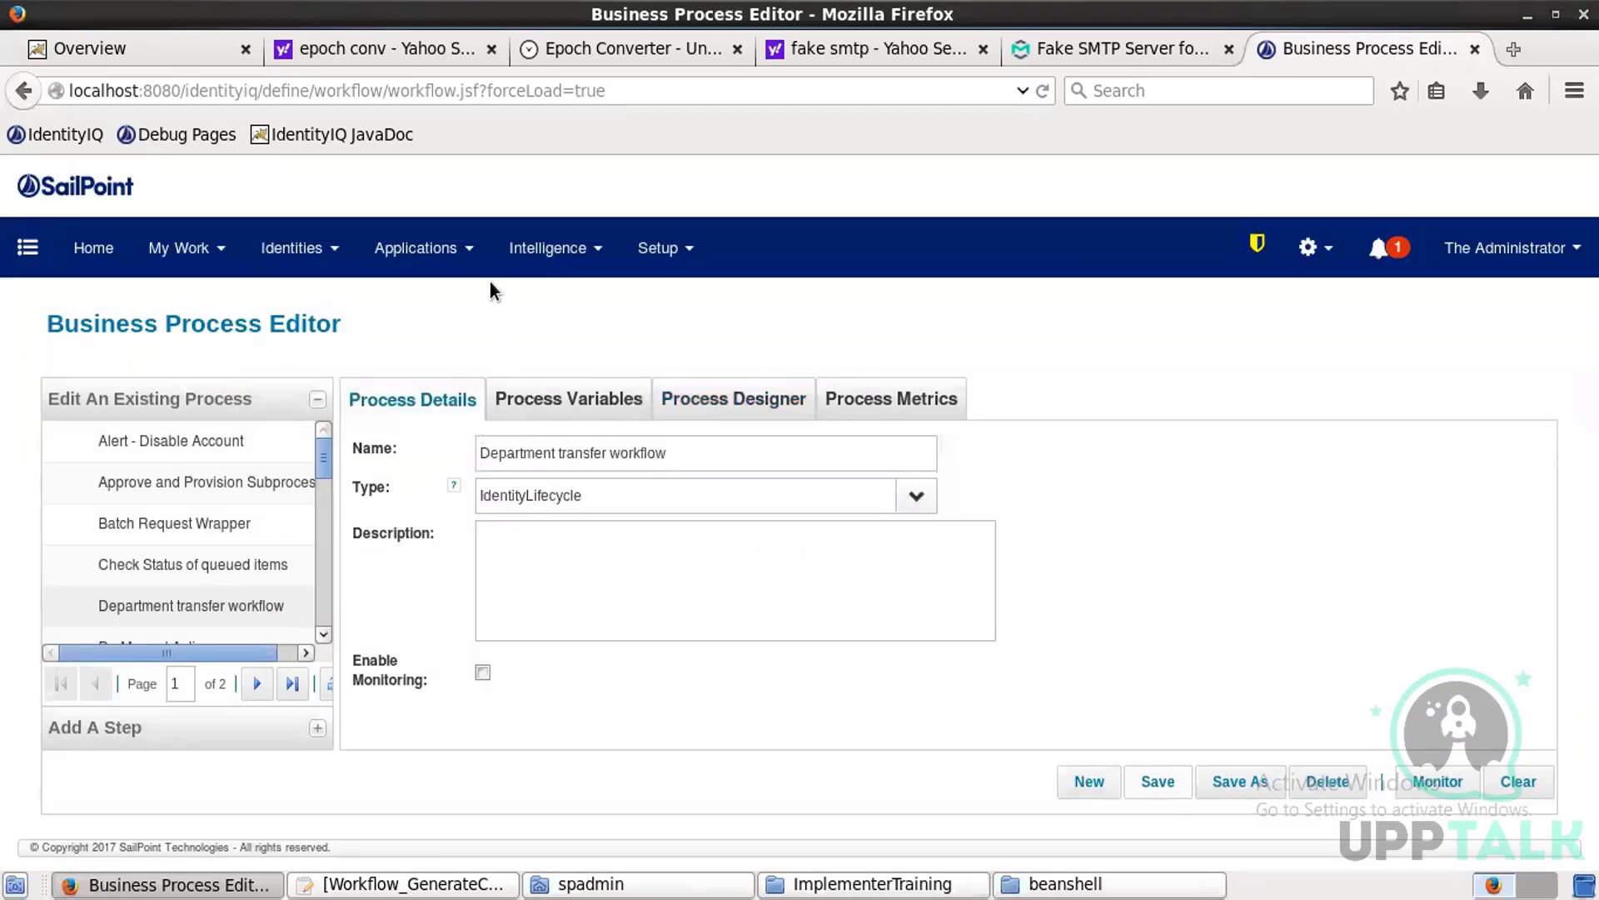
left_click(642, 266)
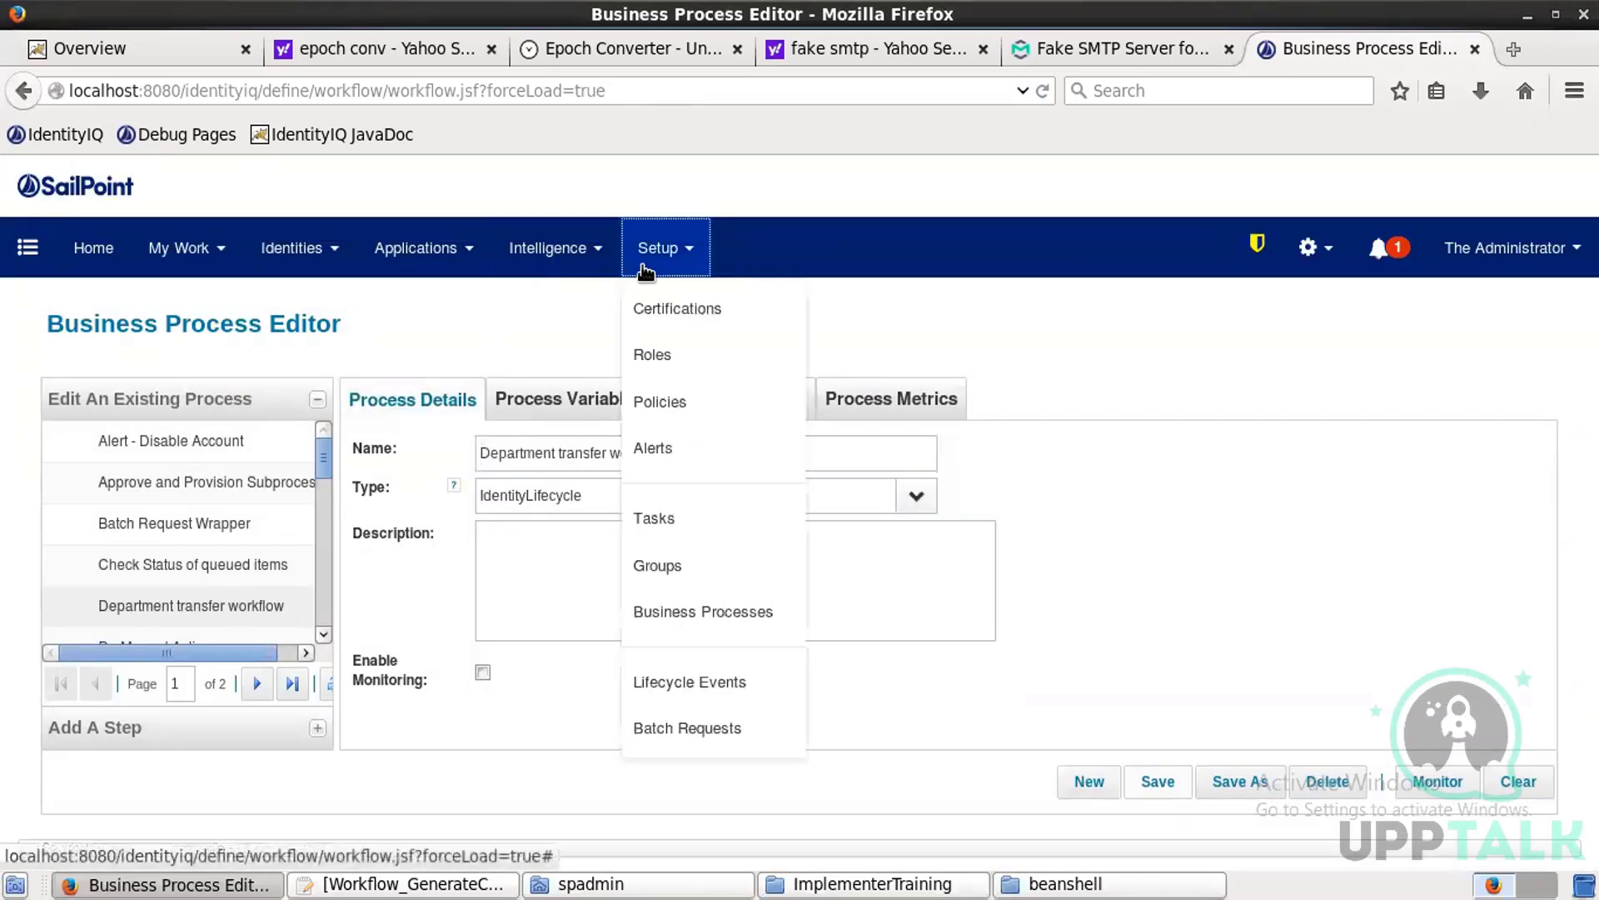
left_click(684, 683)
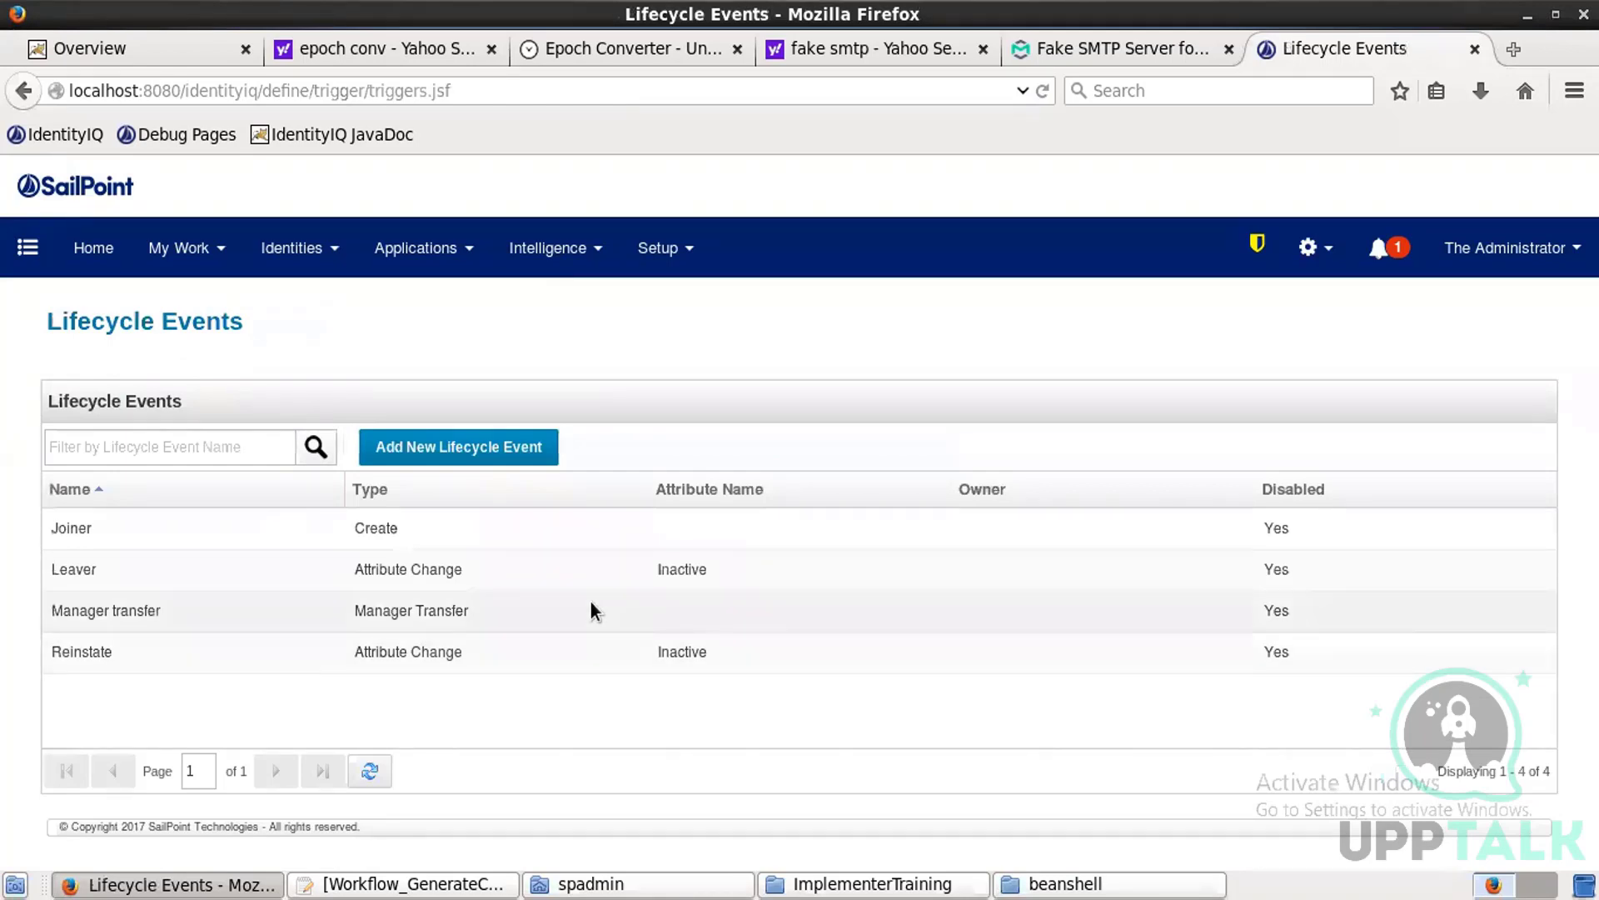
left_click(473, 446)
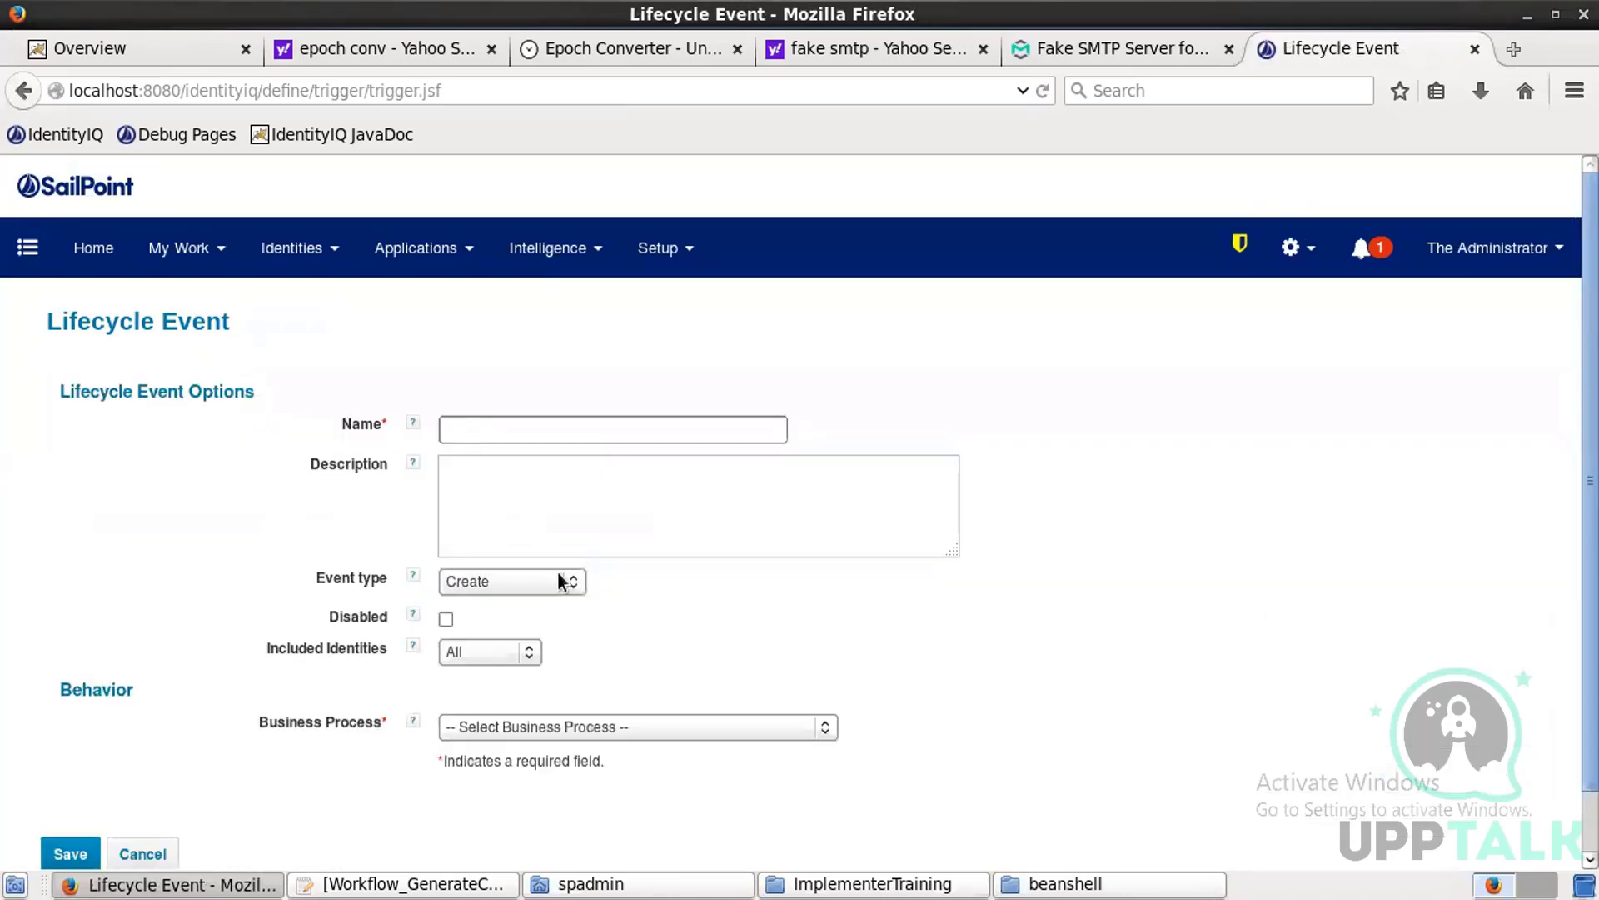
left_click(571, 586)
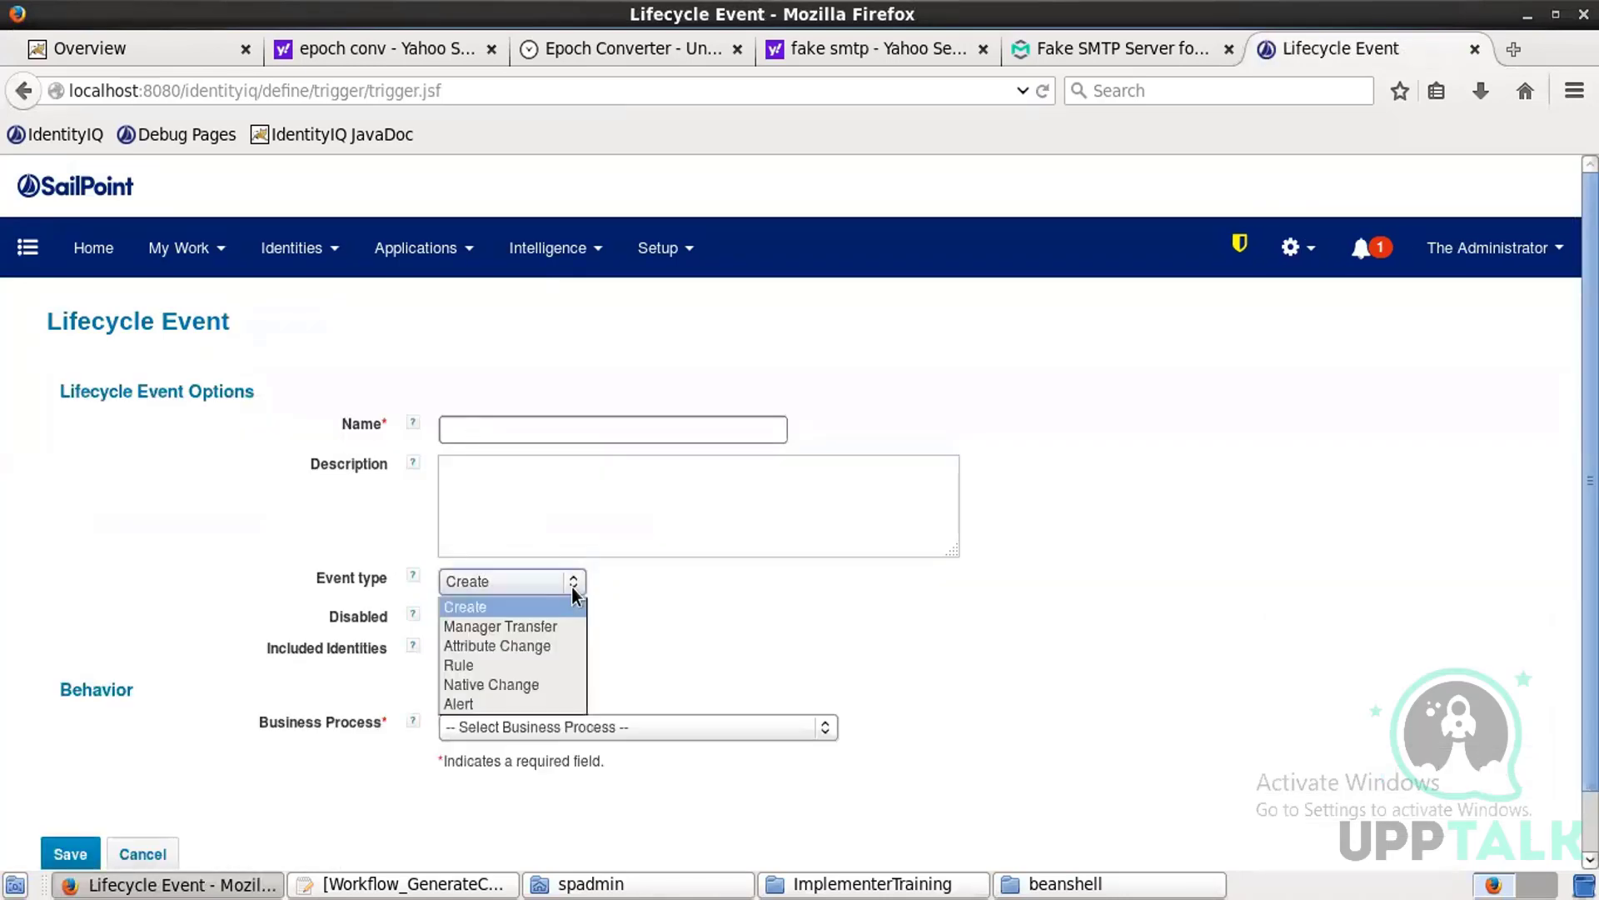
left_click(509, 644)
left_click(518, 620)
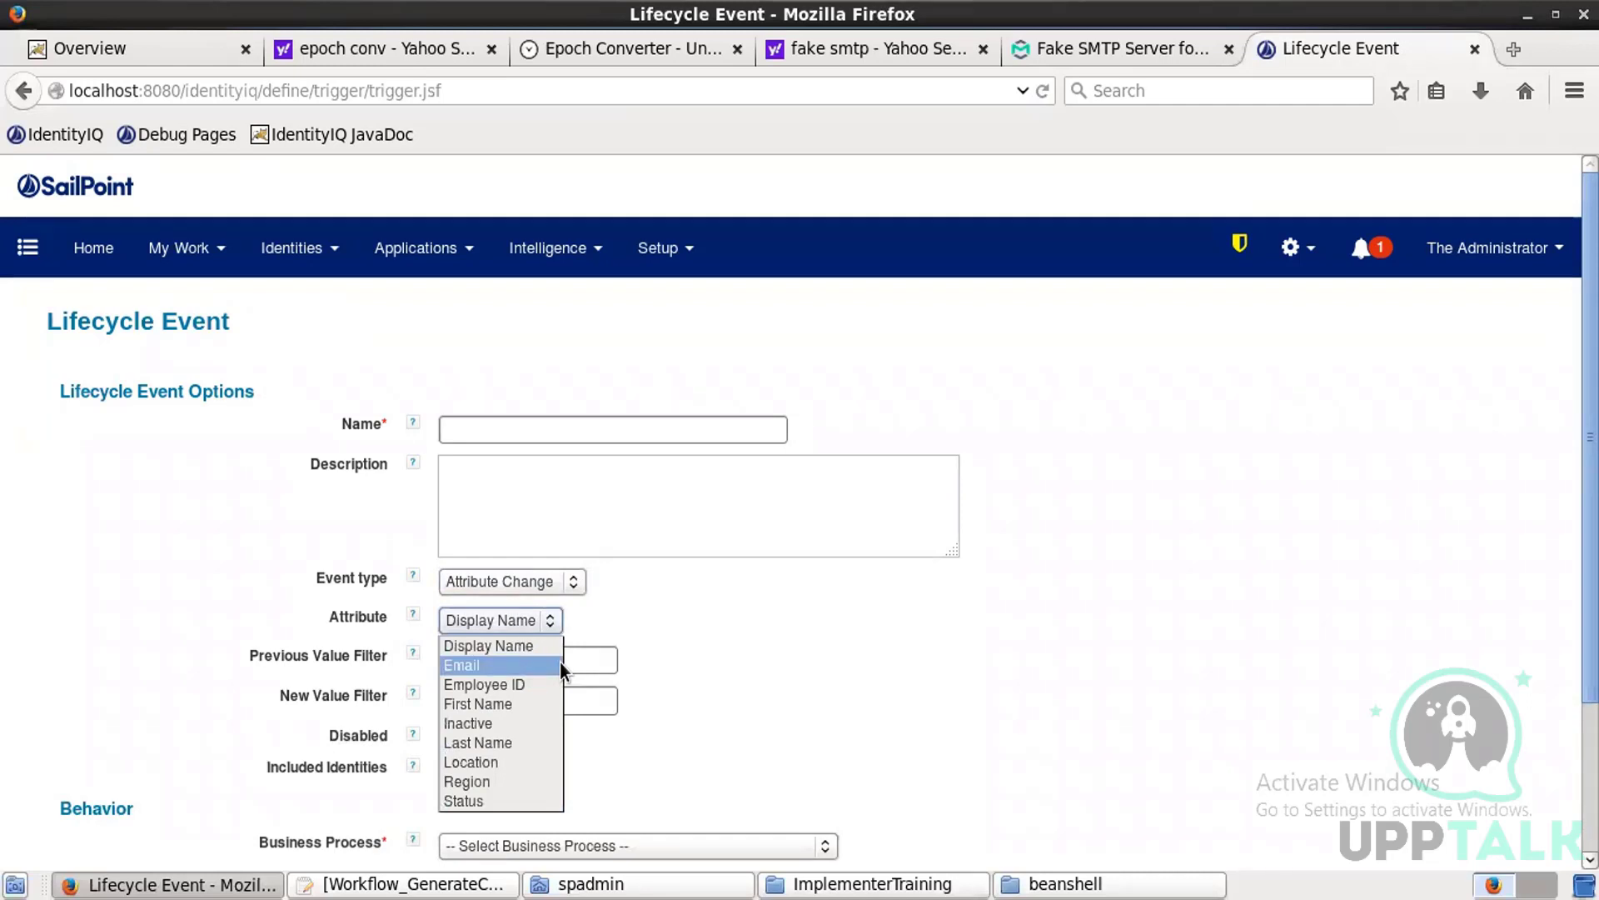
left_click(1564, 360)
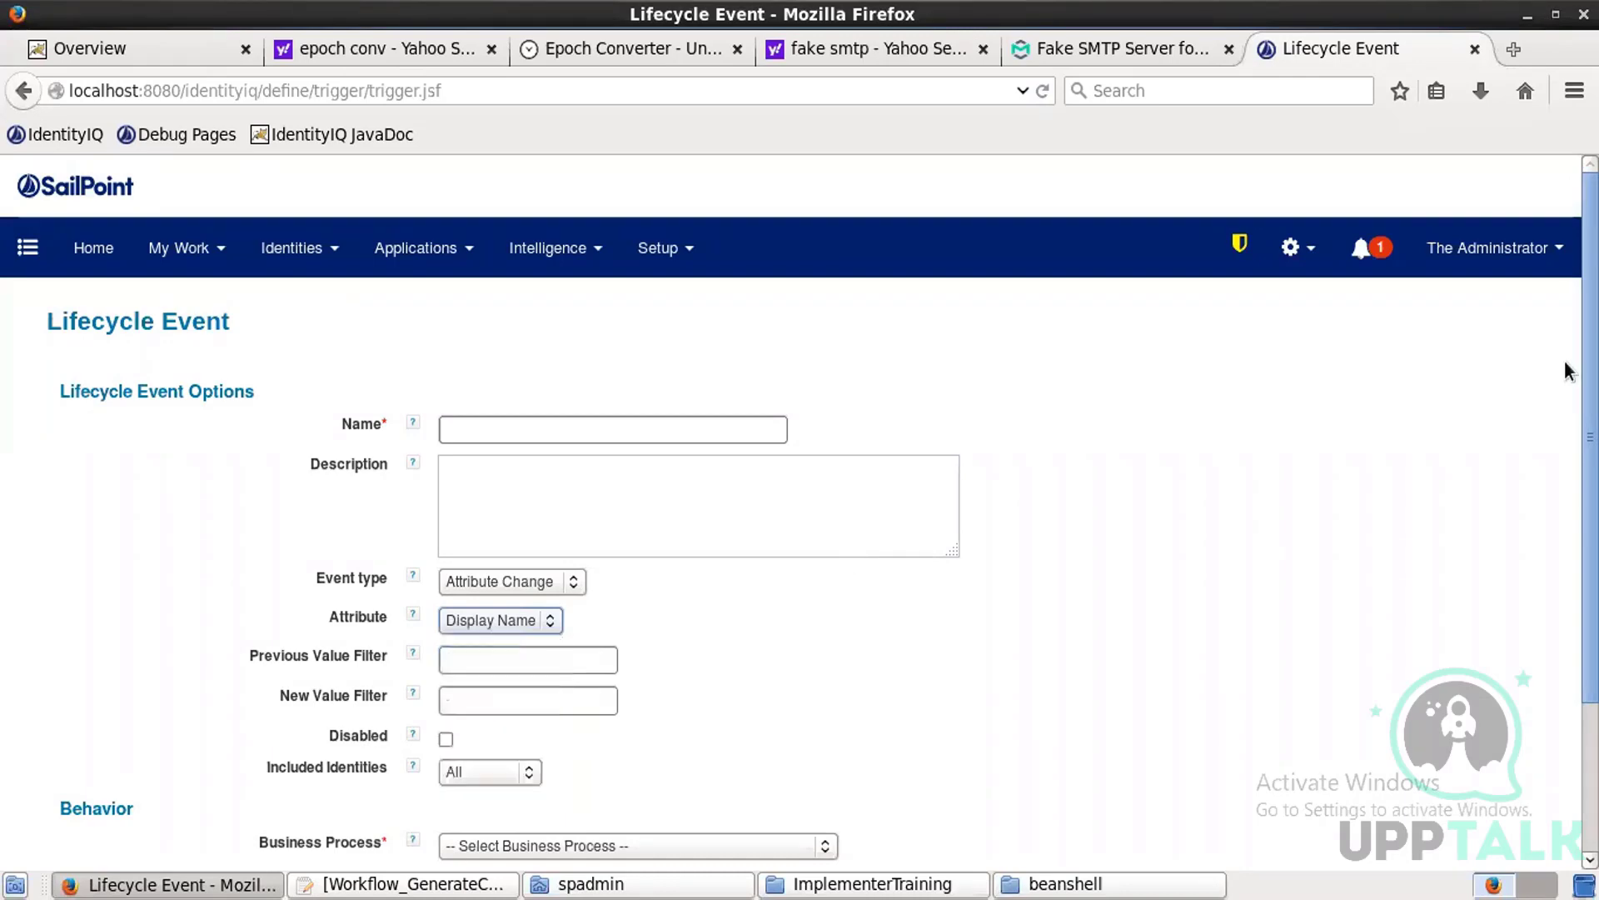
In the global identity mappings, make the Department attribute searchable with edit mode Permanent, and save it
left_click(1294, 250)
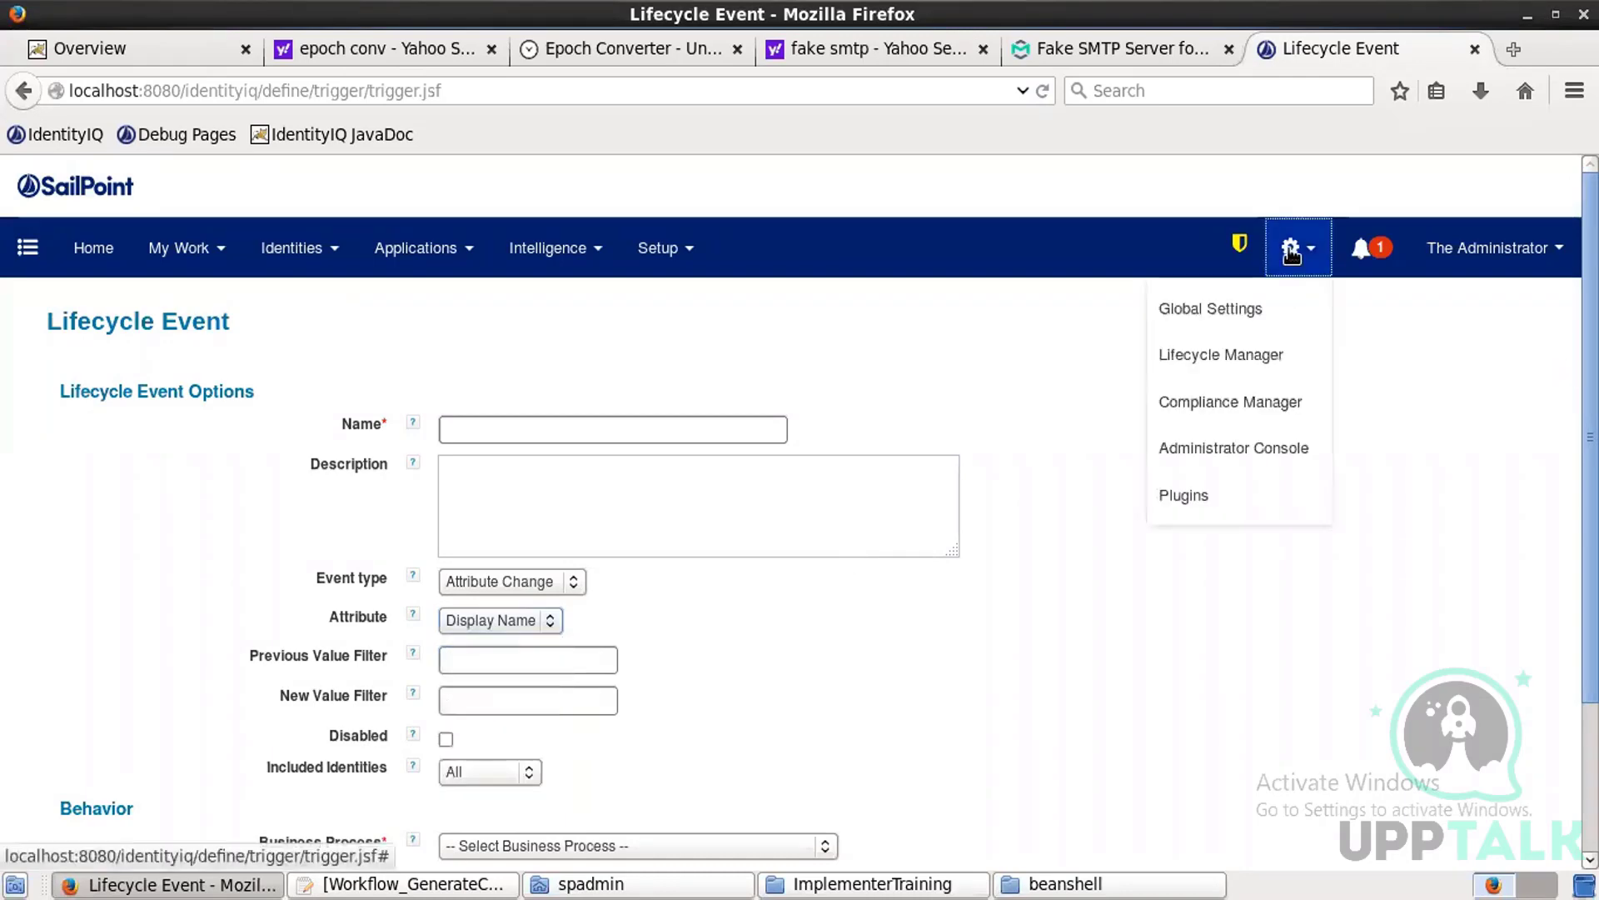
left_click(1214, 307)
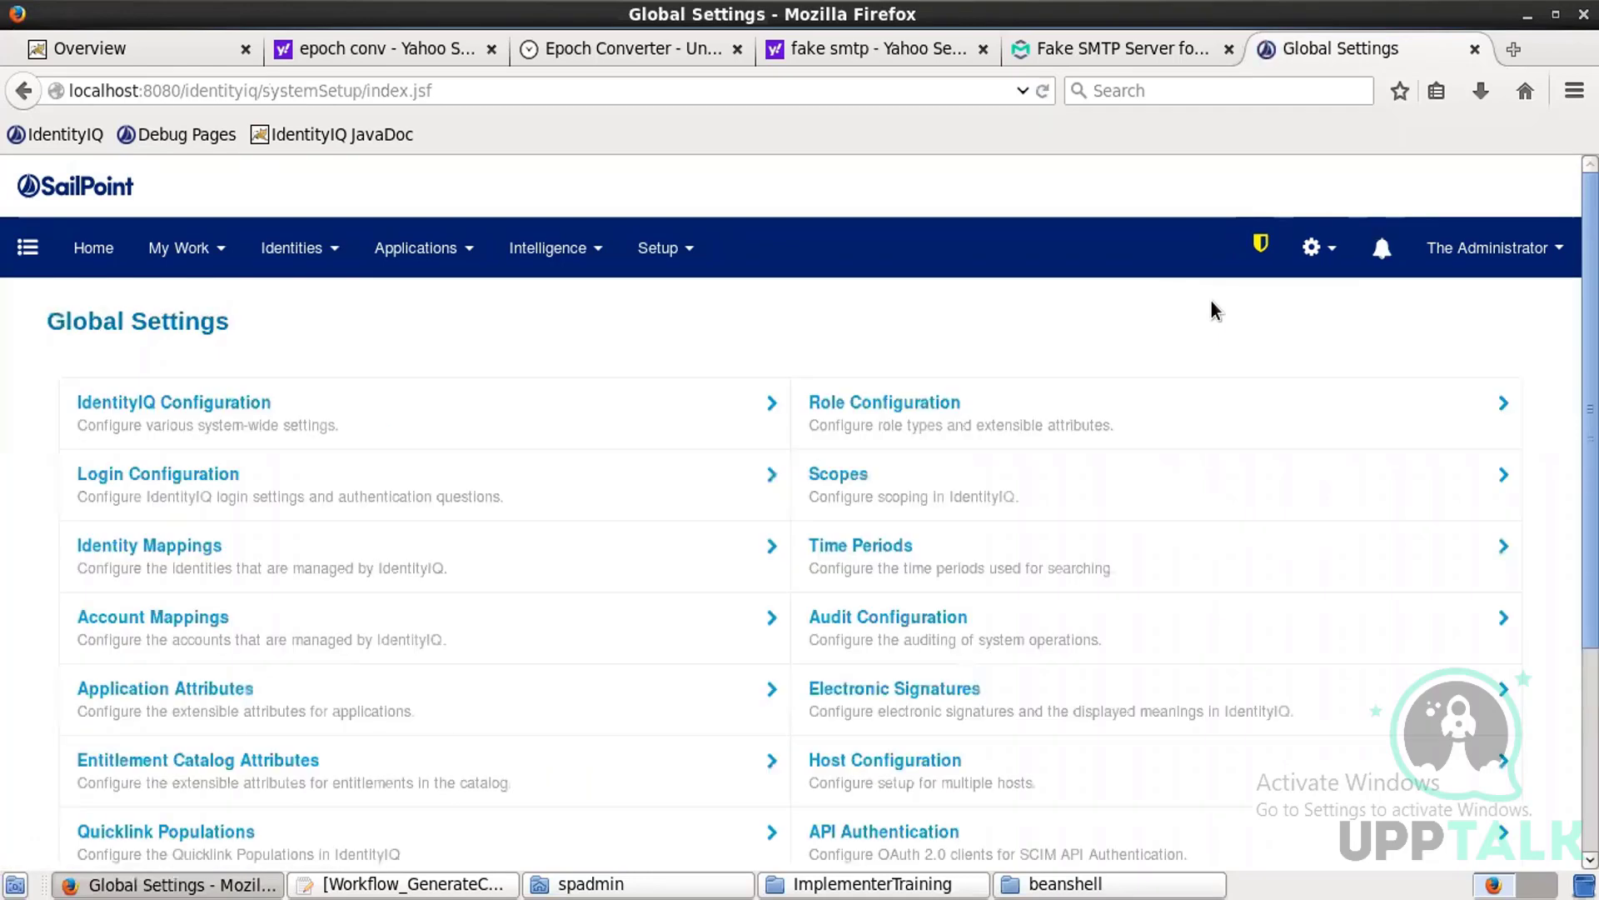
left_click(197, 554)
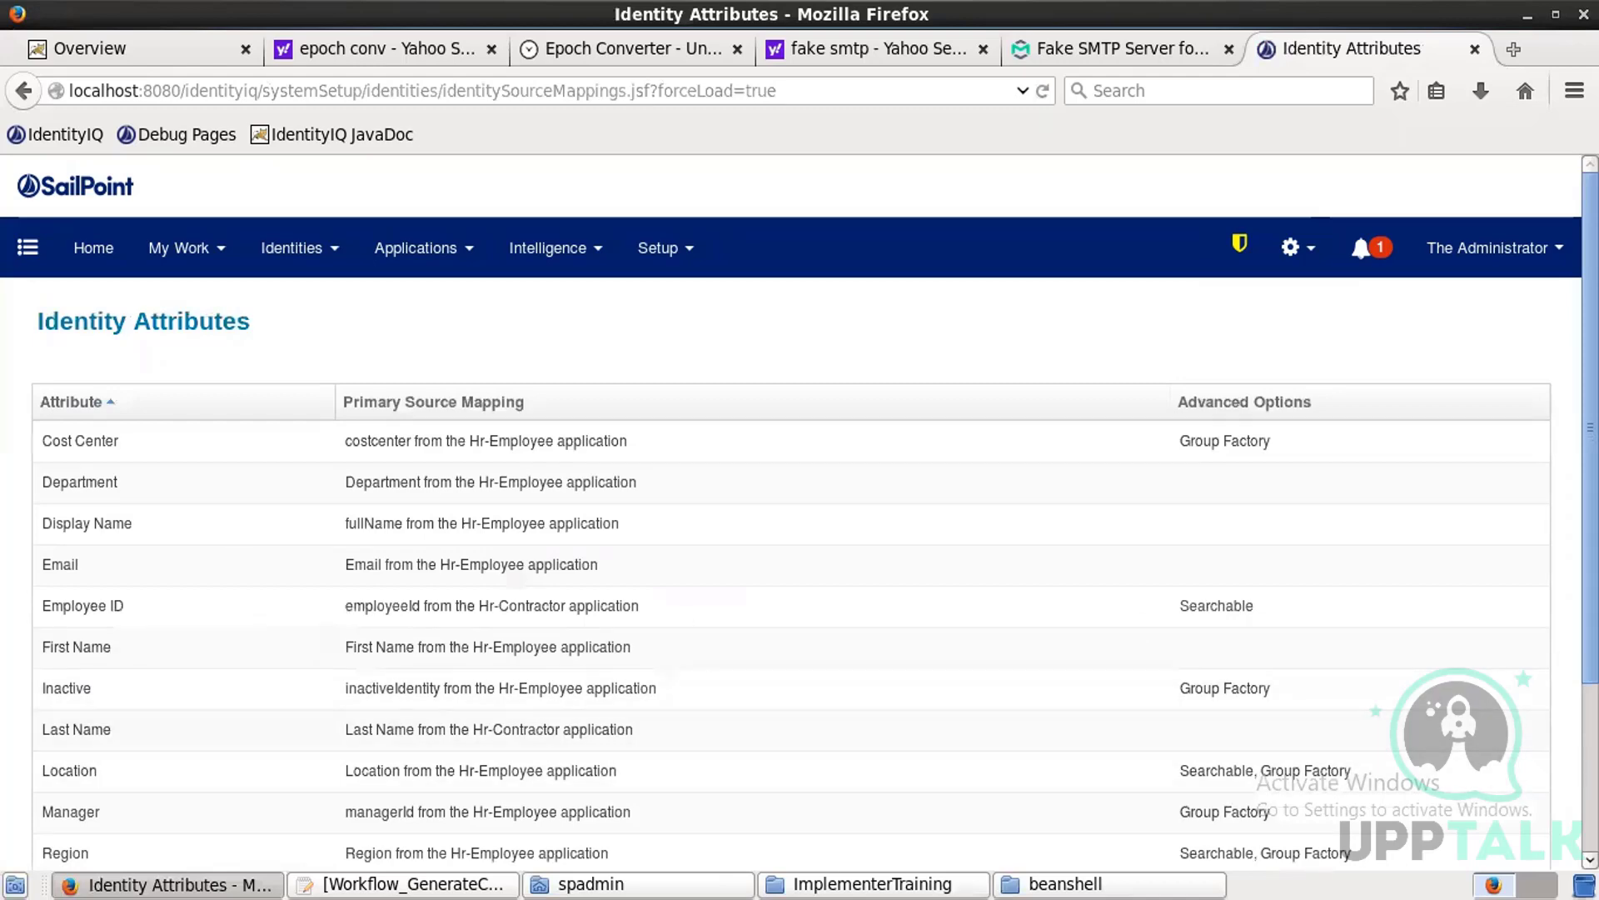
scroll(1572, 768, "down", 3)
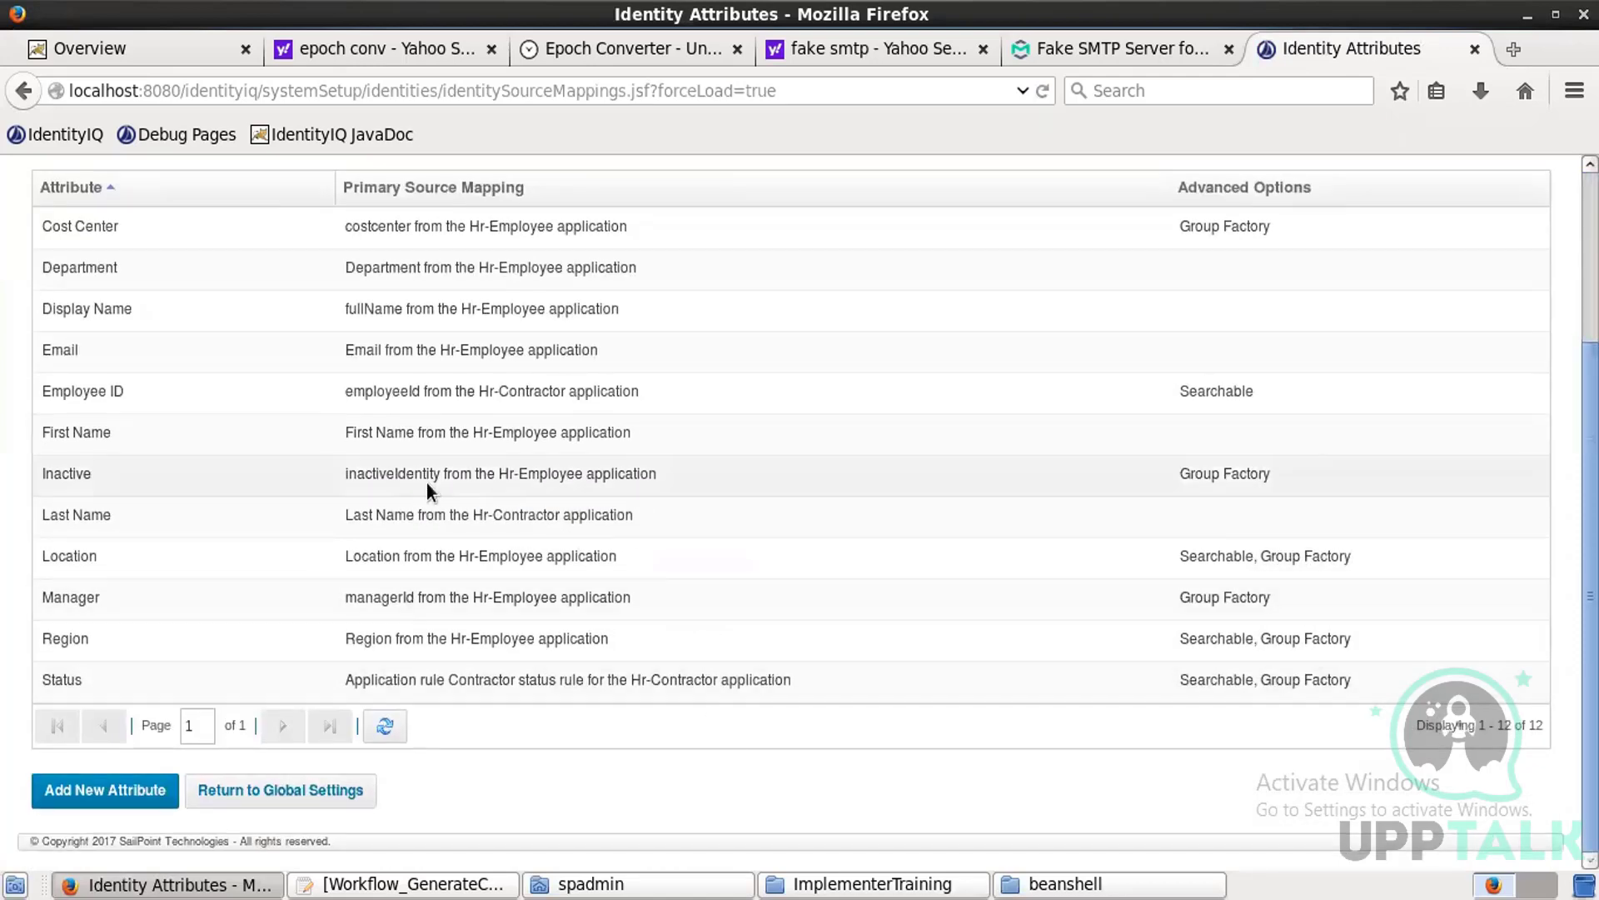
left_click(431, 277)
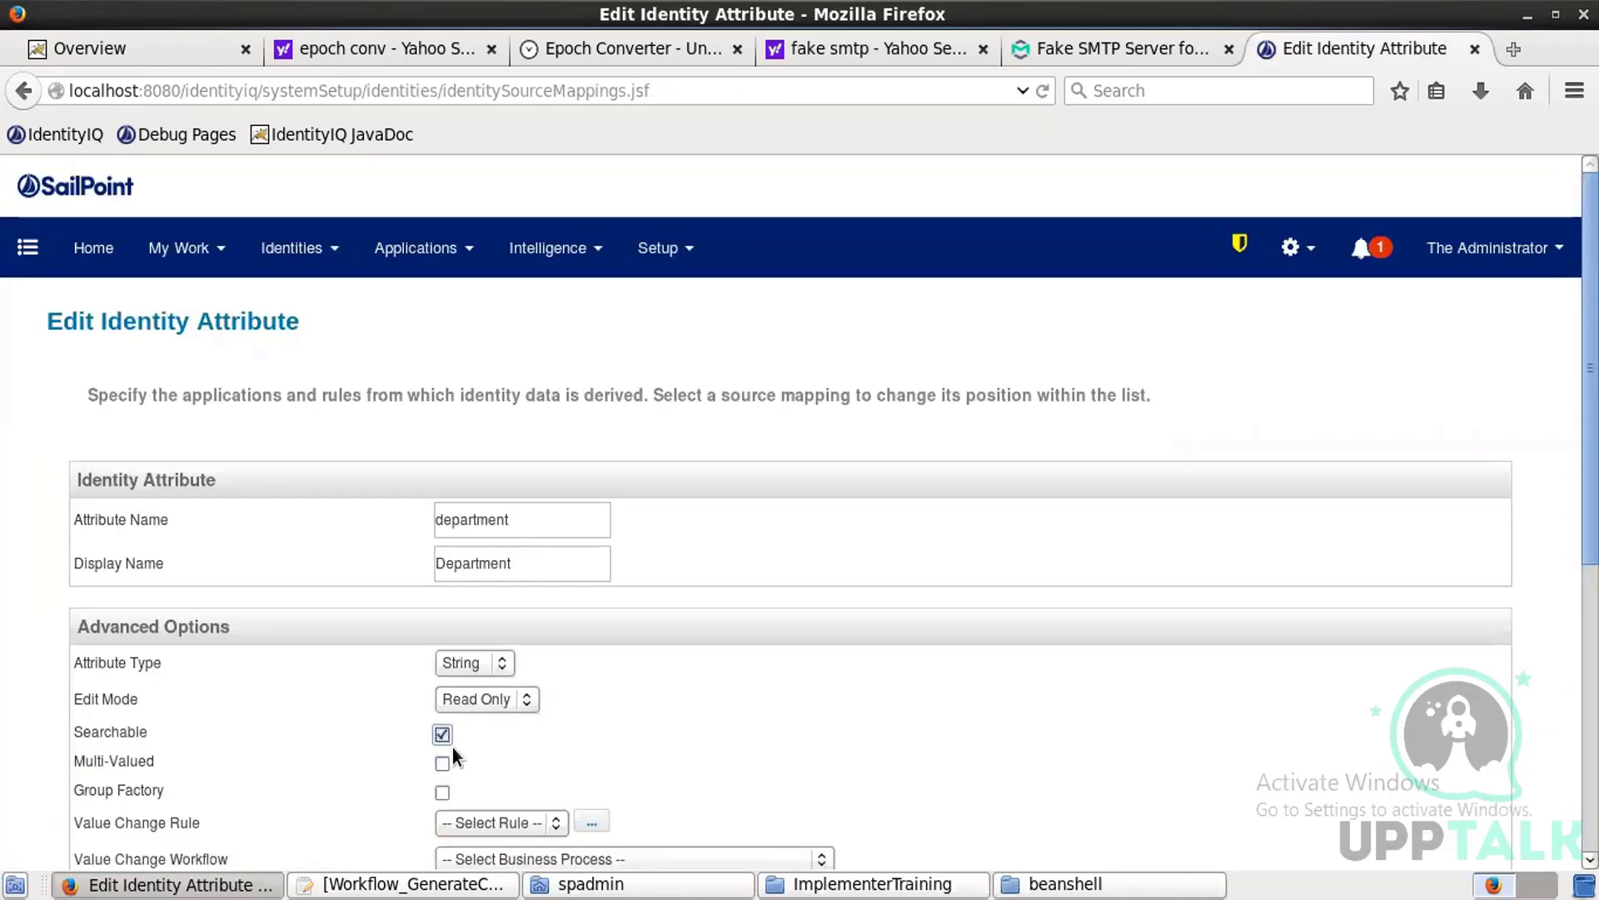
left_click(478, 699)
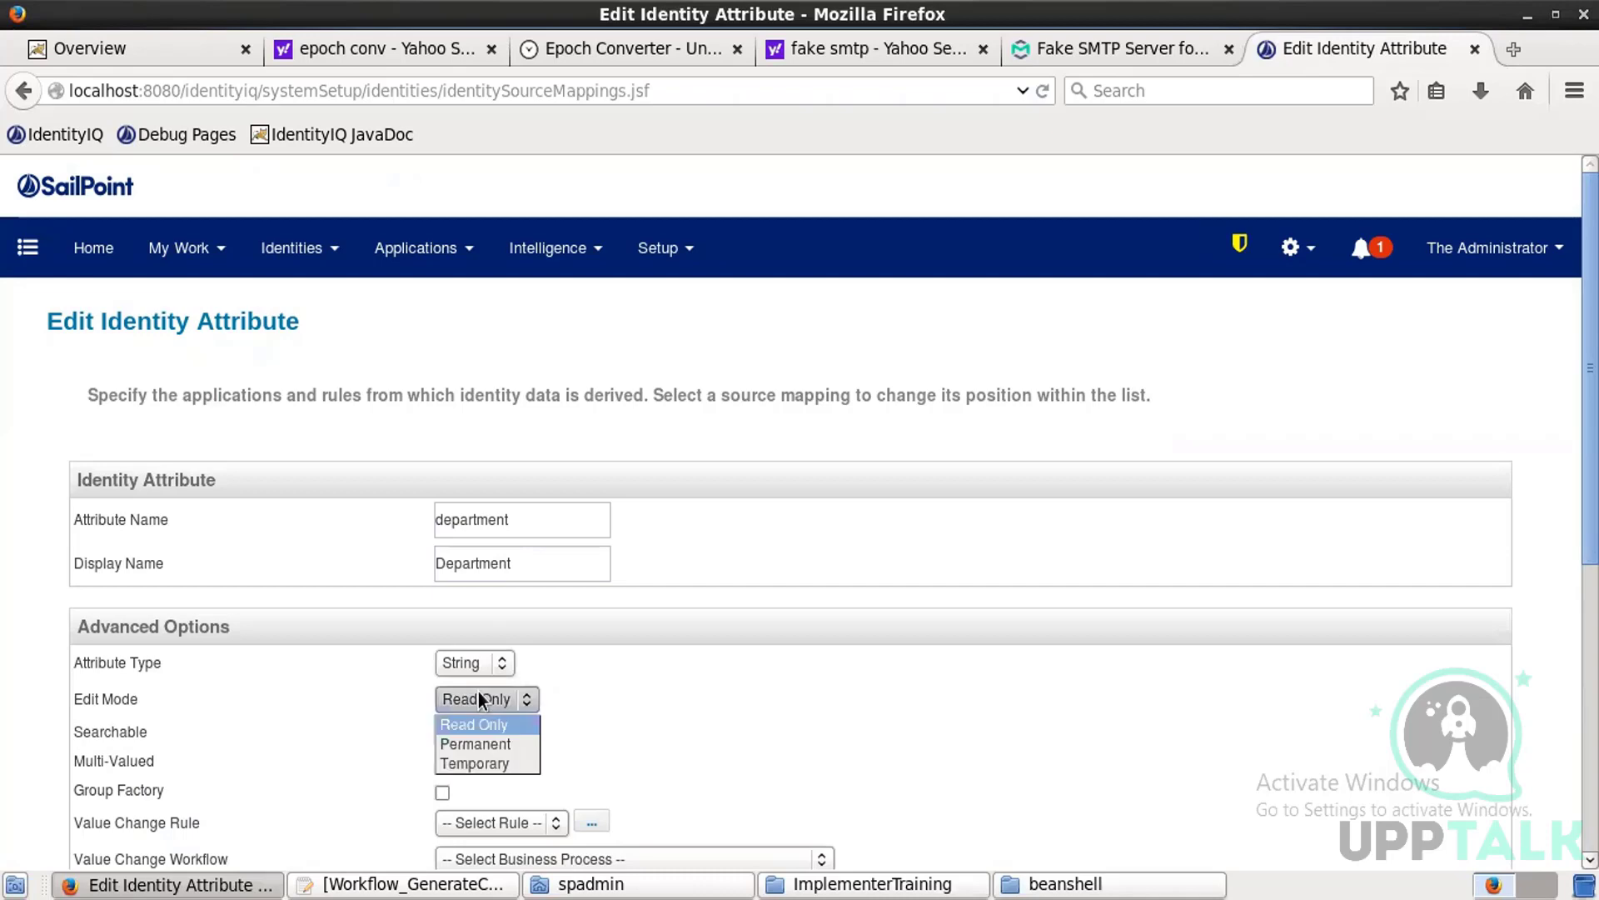
left_click(492, 747)
scroll(358, 780, "down", 5)
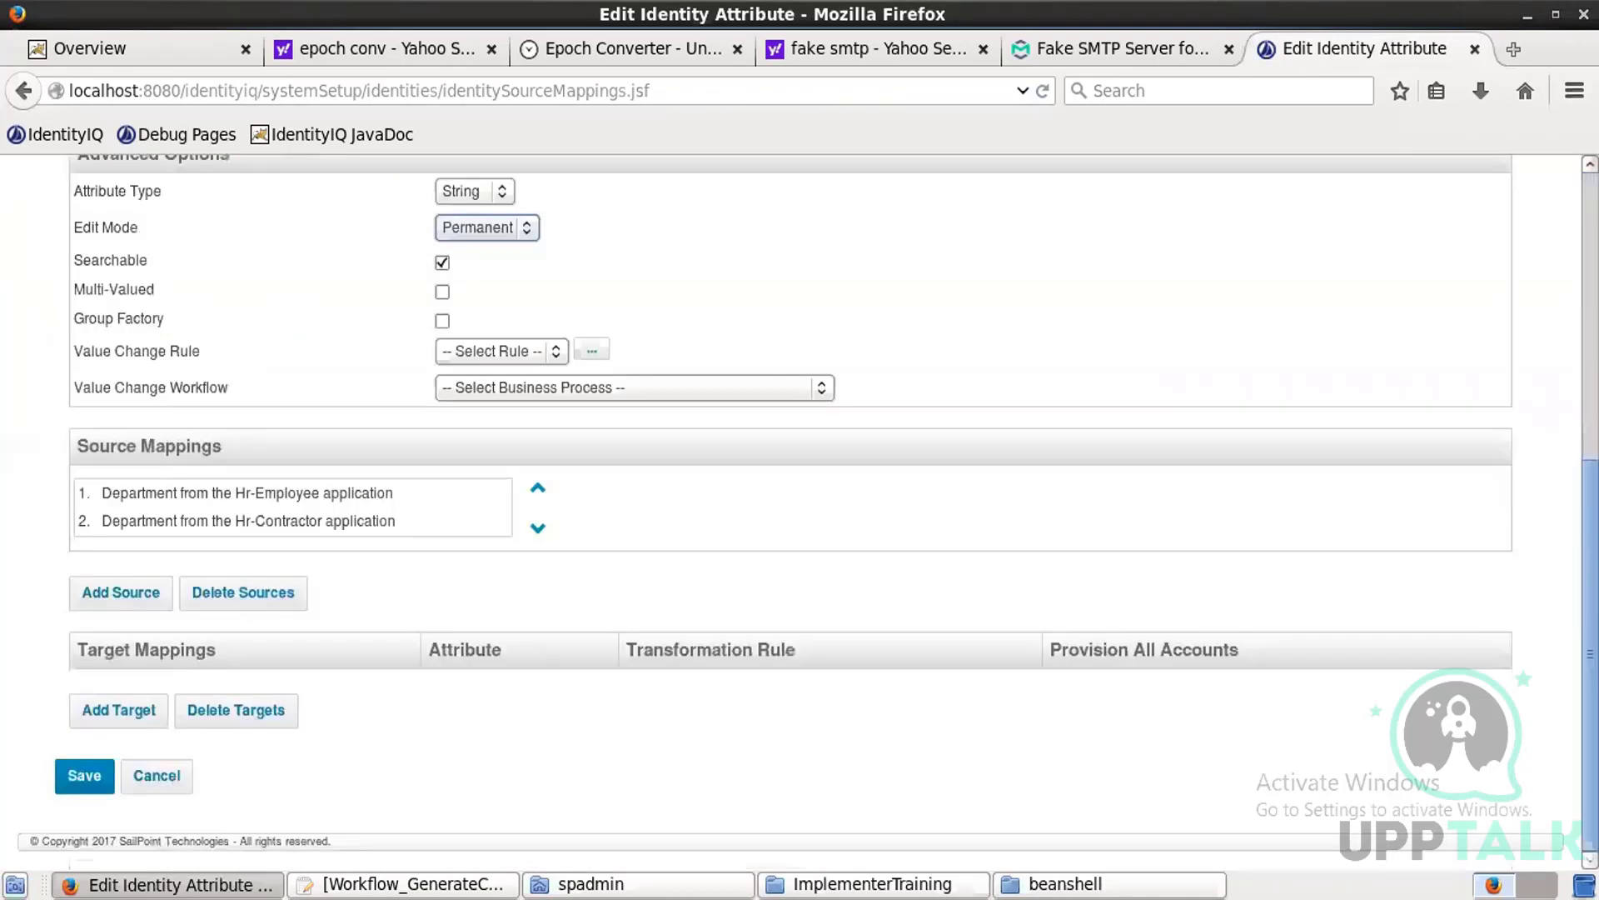
left_click(82, 783)
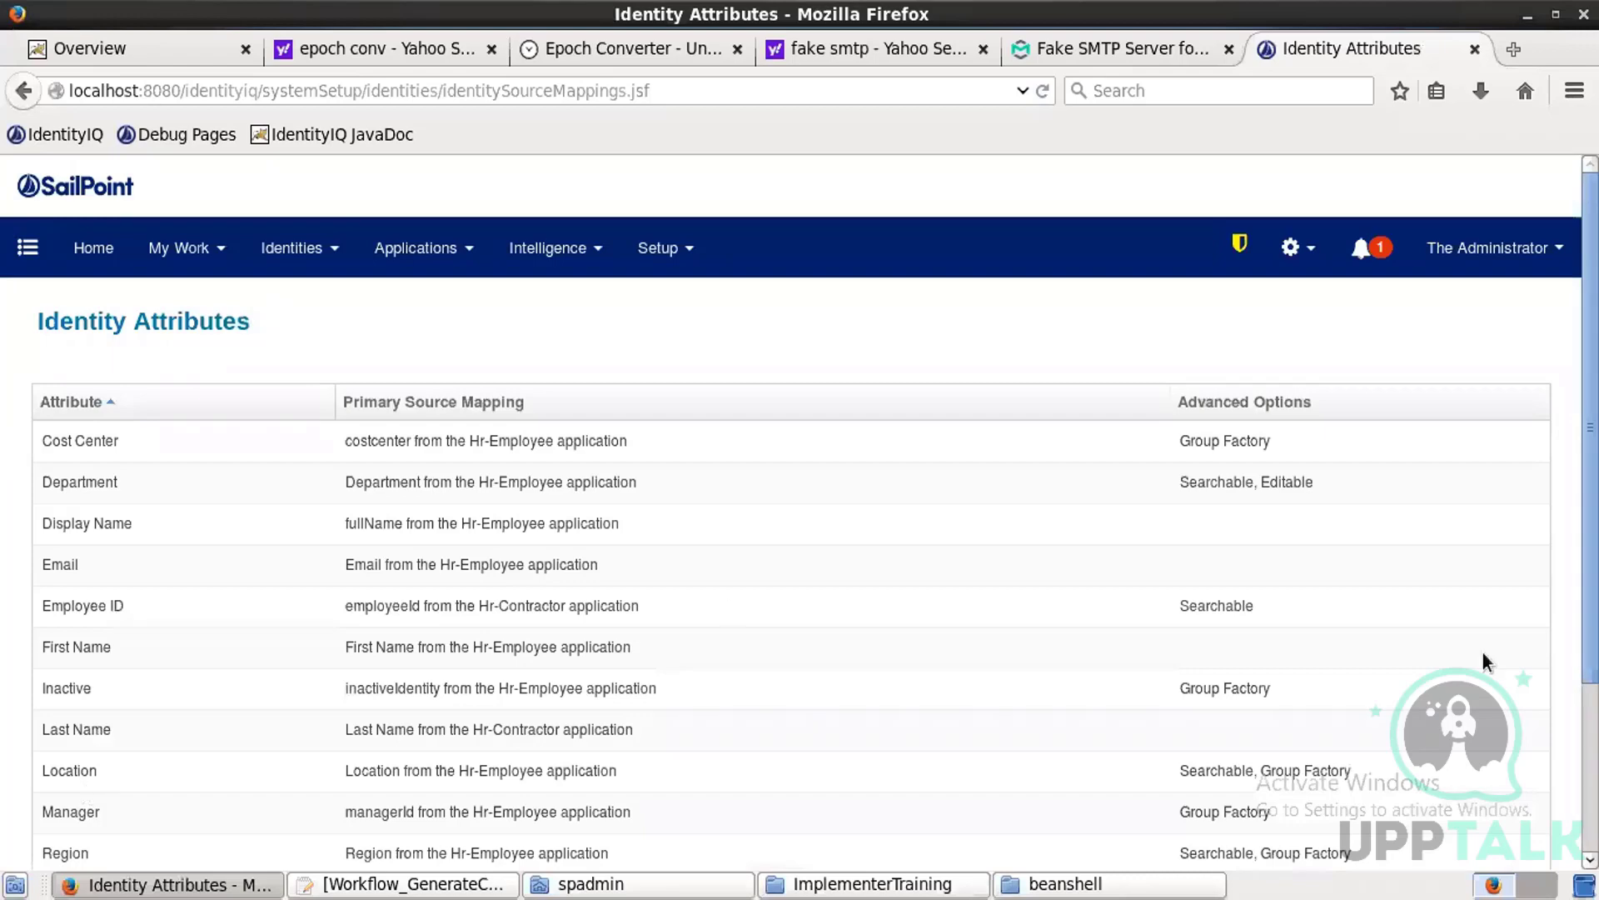
scroll(1546, 671, "down", 3)
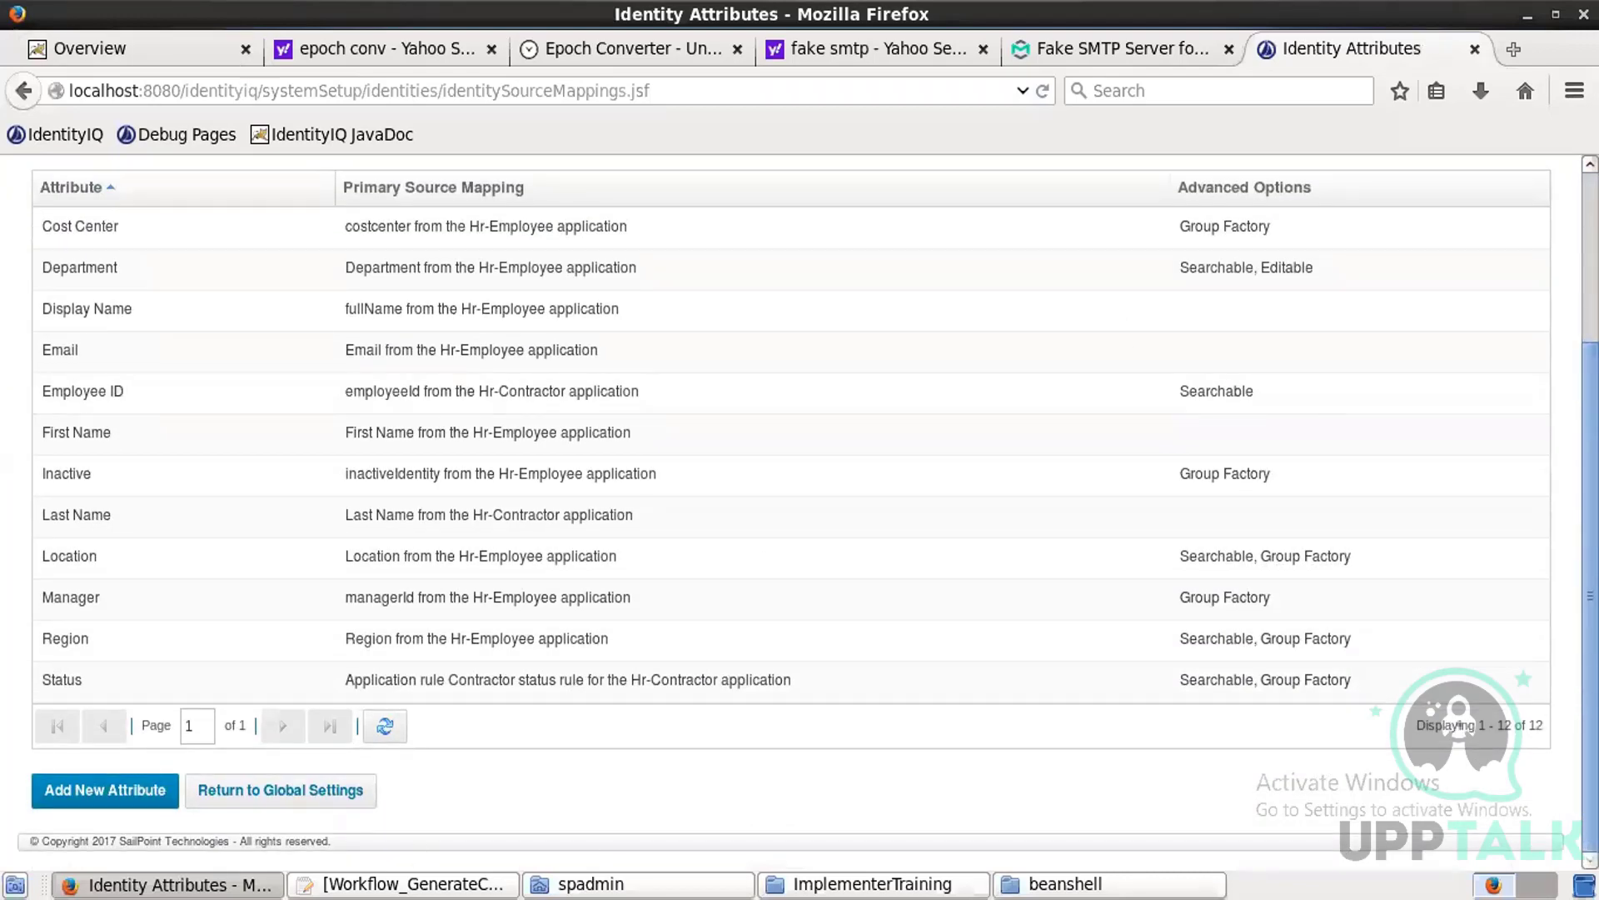
scroll(1332, 334, "up", 3)
left_click(658, 247)
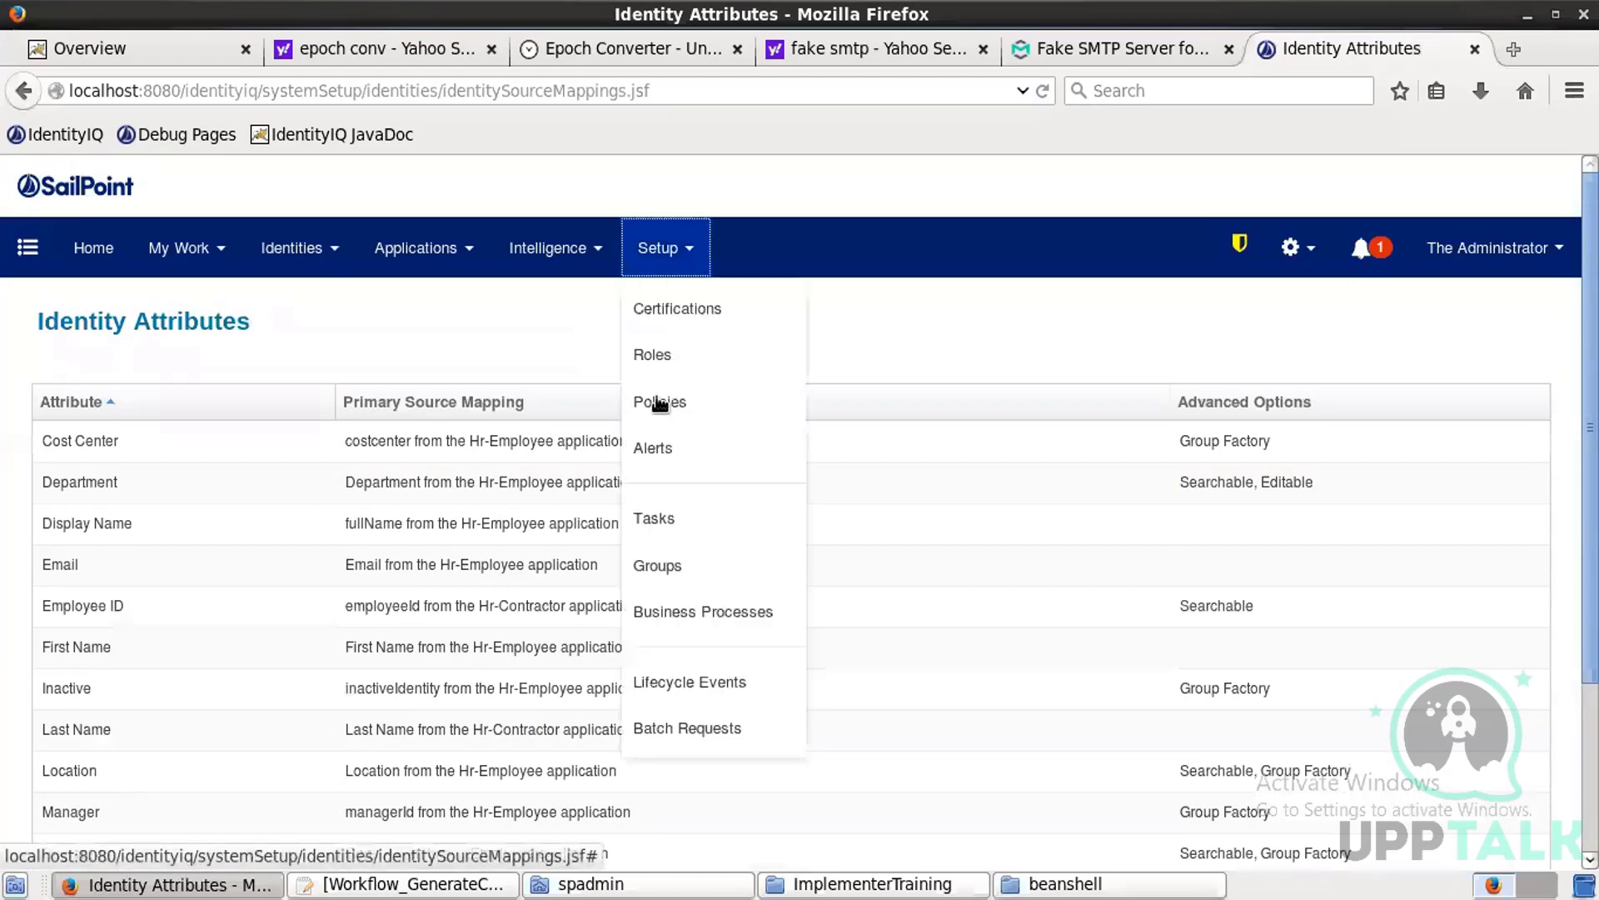
left_click(703, 414)
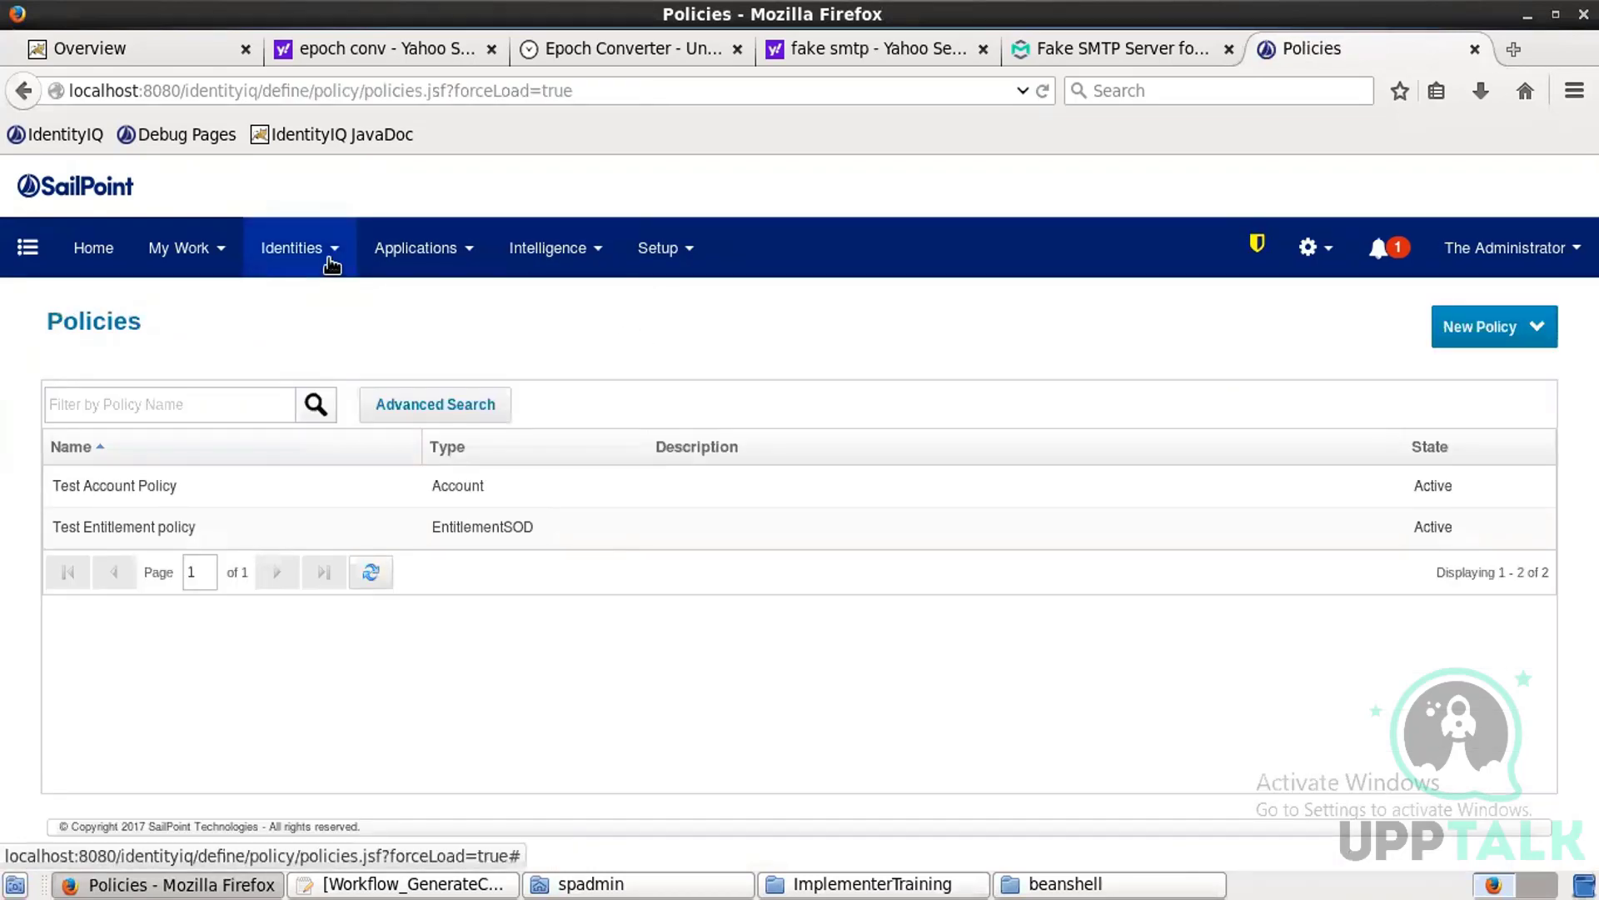
Start a new lifecycle event and name it Mover
left_click(658, 249)
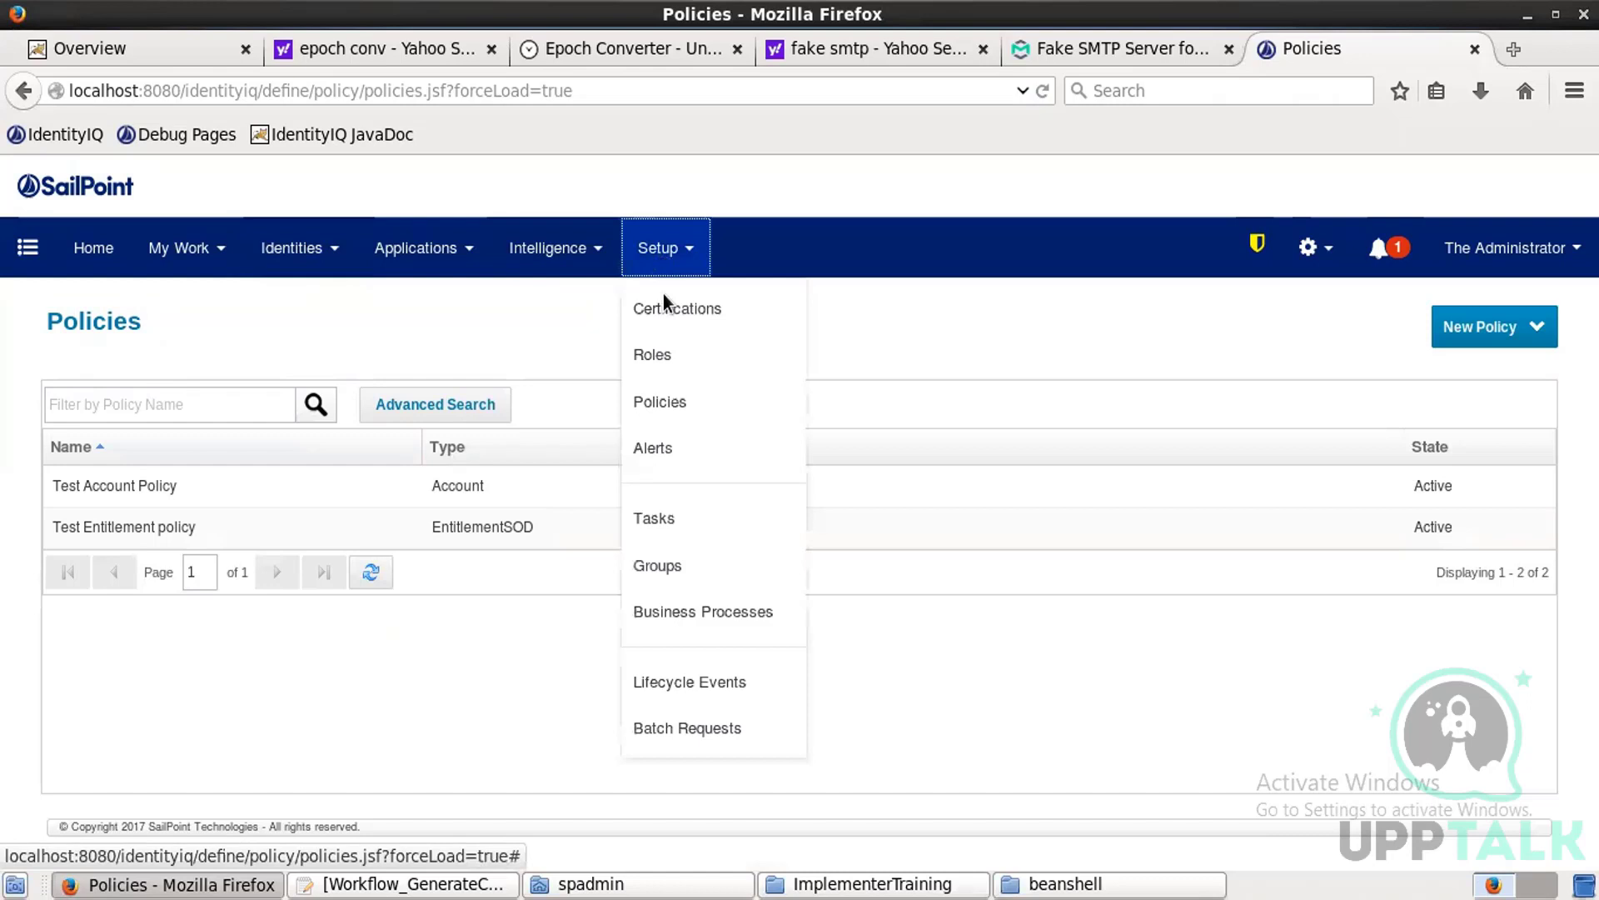
left_click(738, 689)
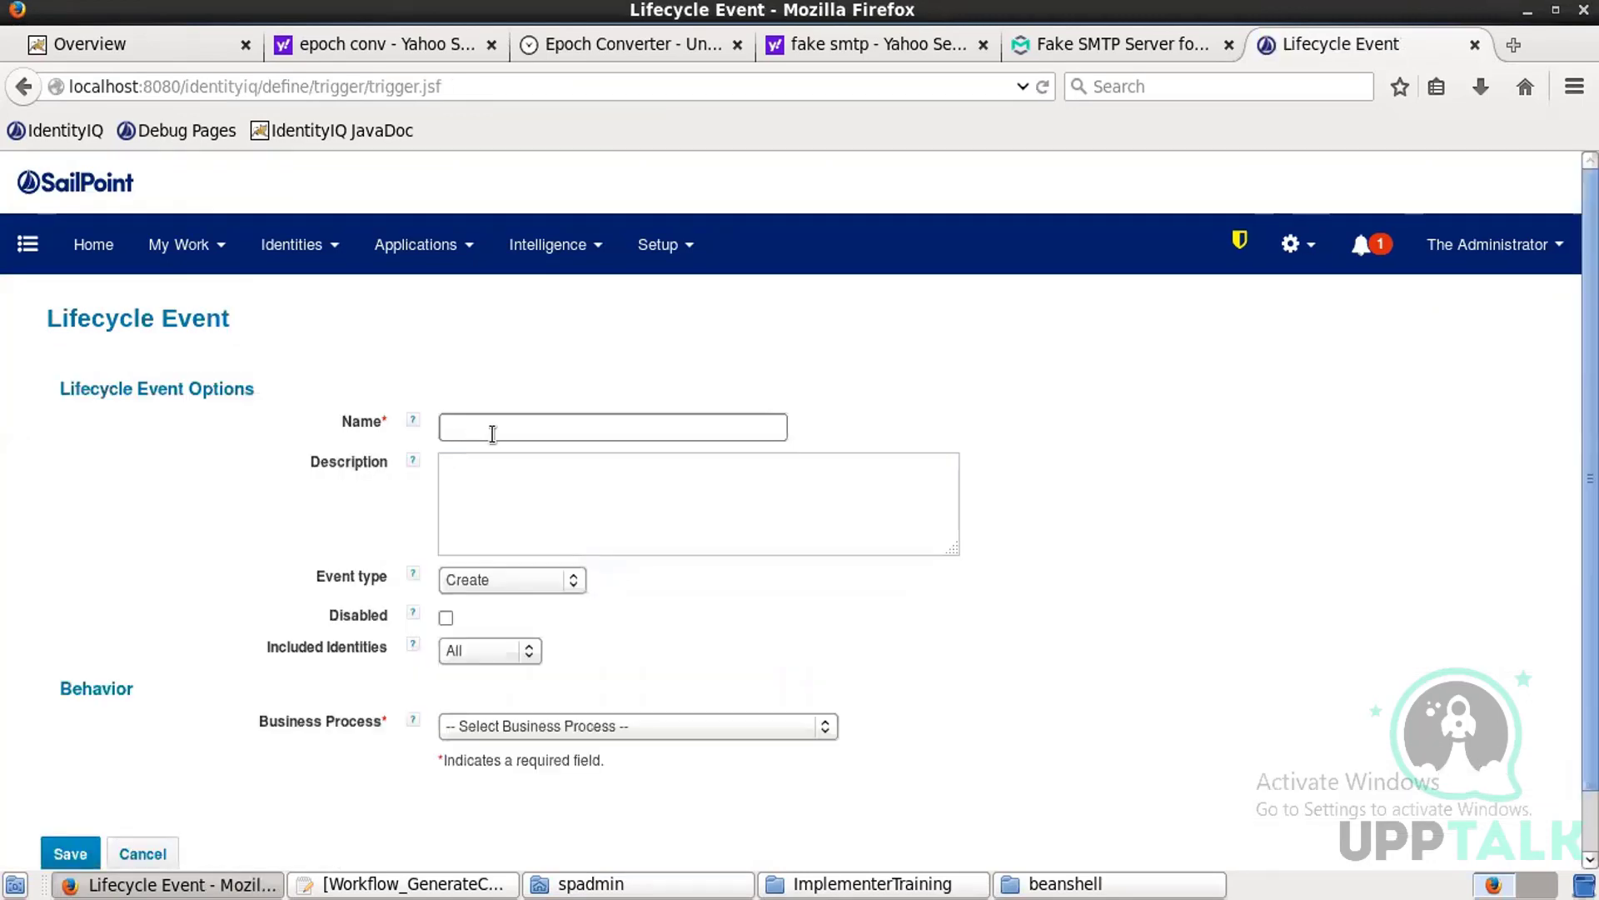
left_click(492, 433)
type("Move")
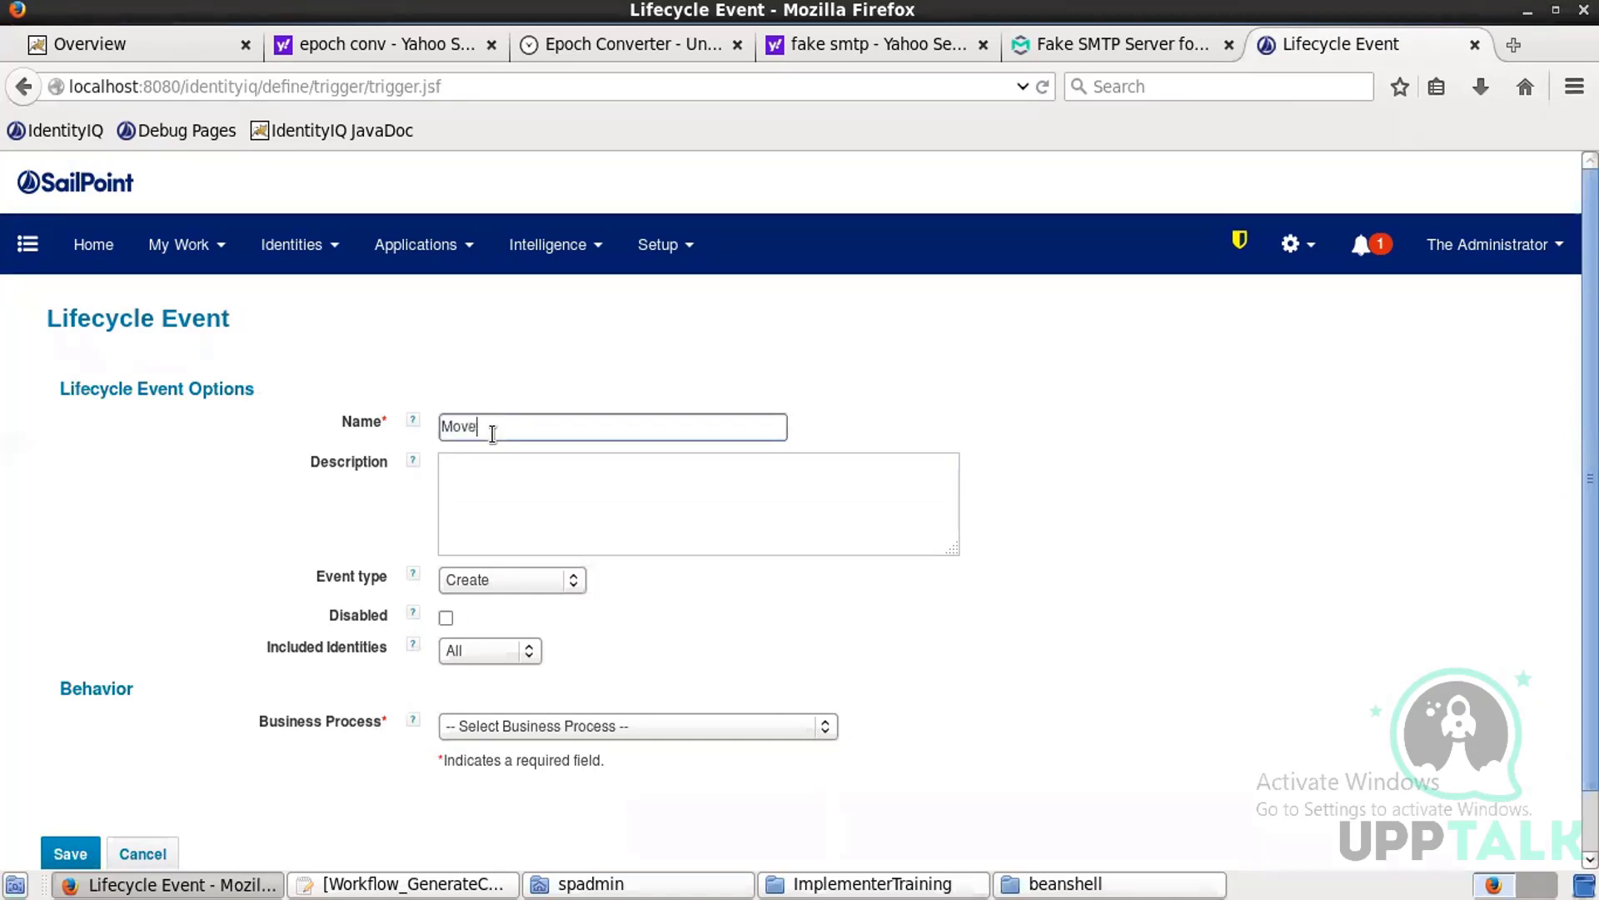
type("r")
Set the Mover event to Attribute Change on Department with the Department transfer workflow business process, and save it
left_click(471, 582)
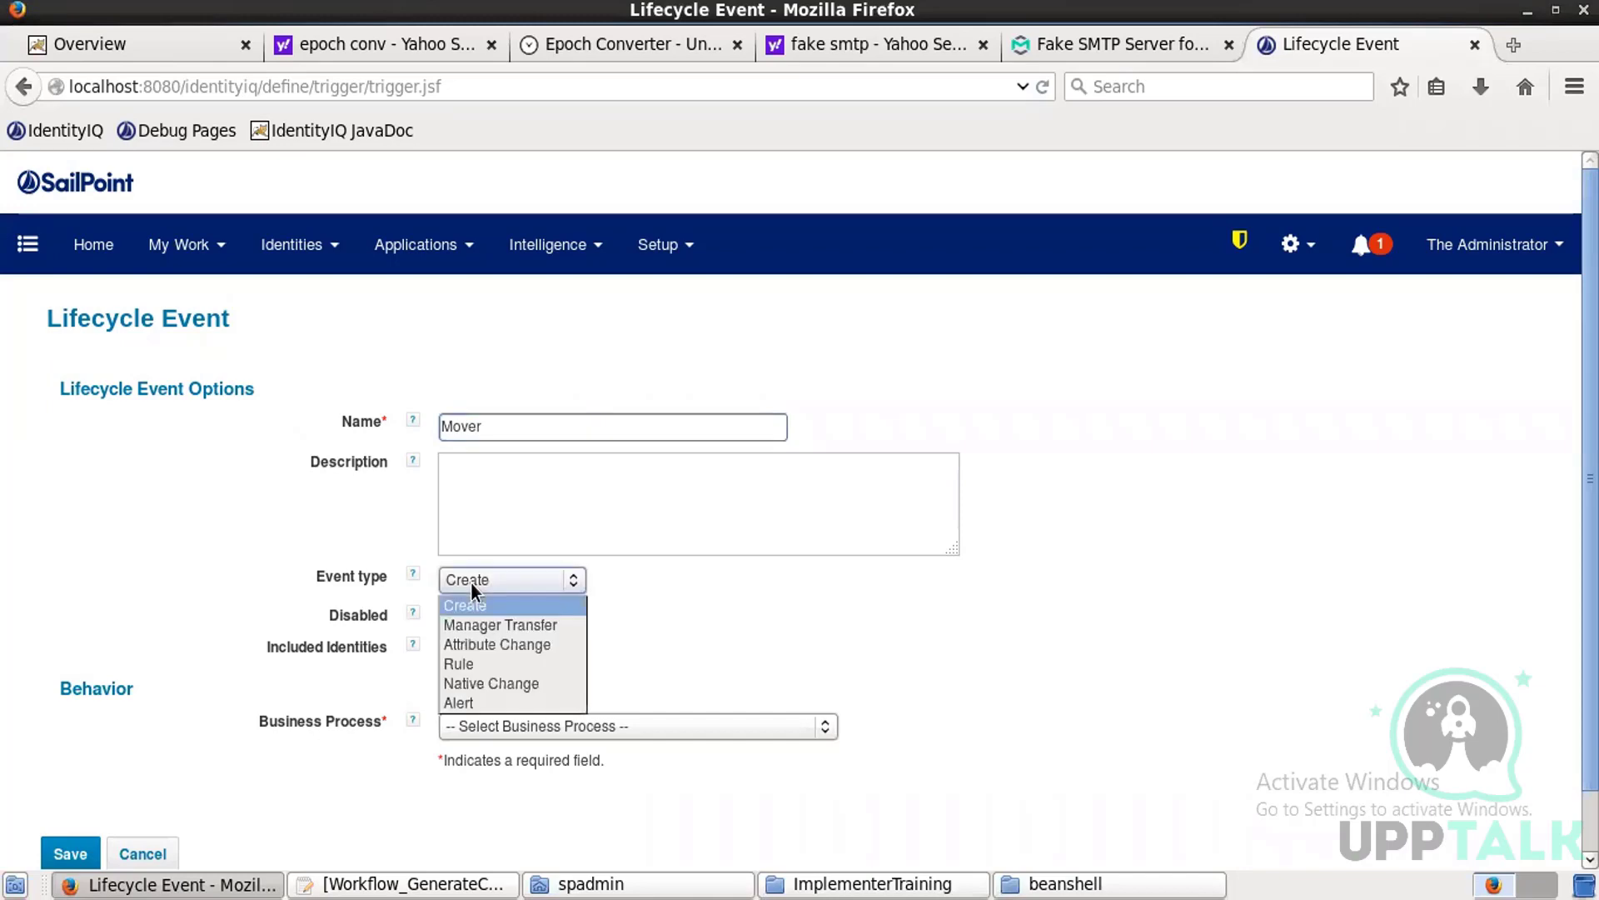
left_click(487, 647)
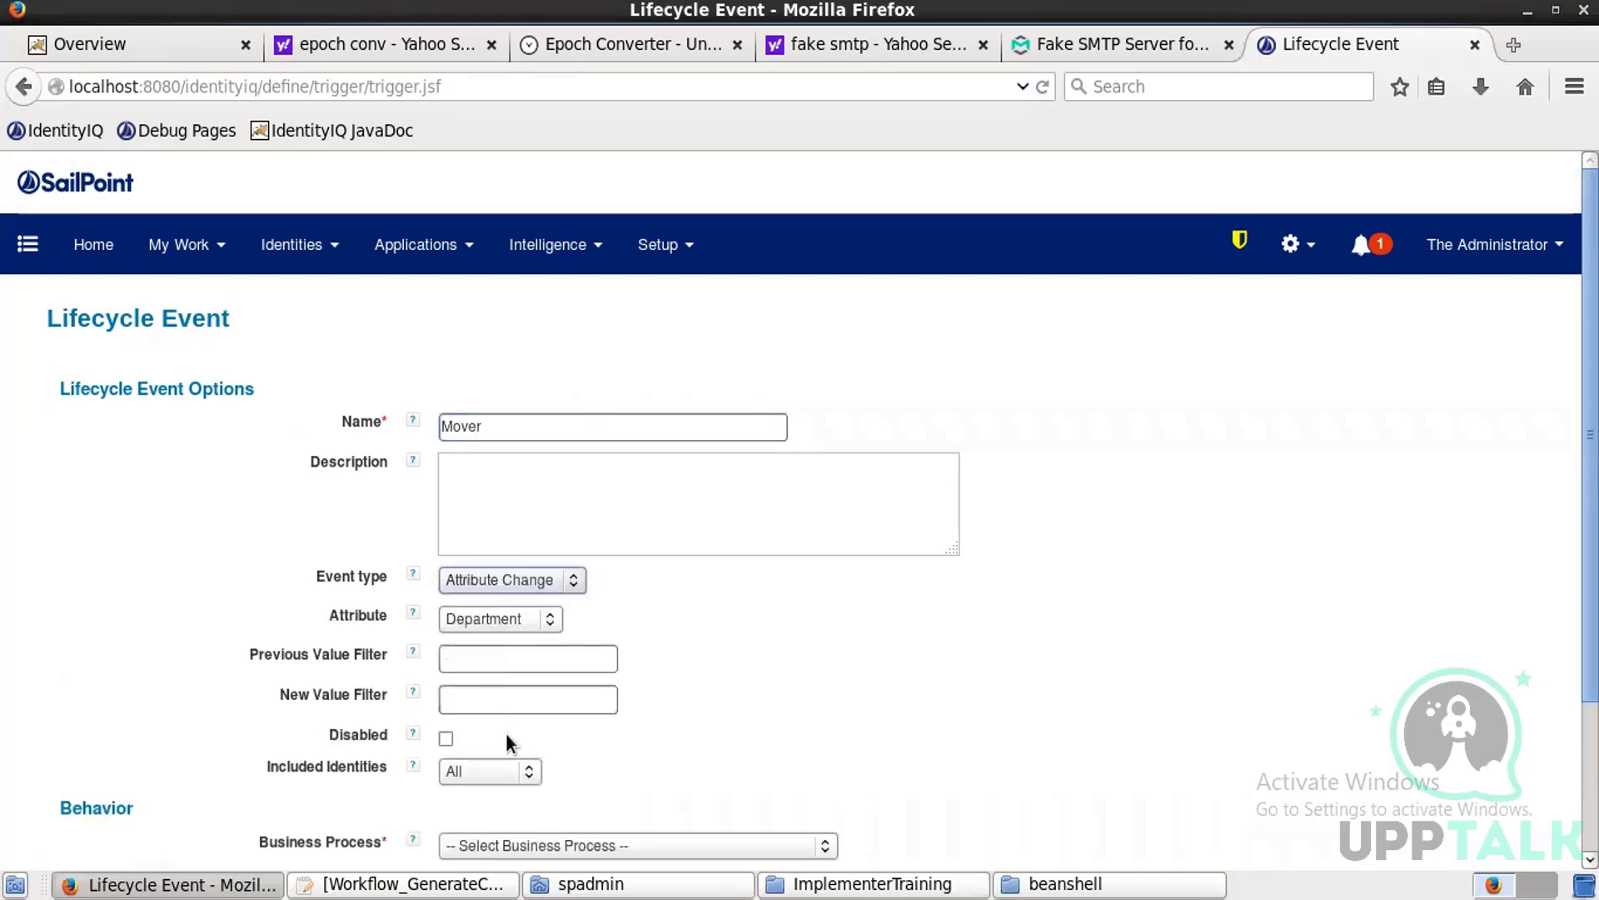
left_click(541, 846)
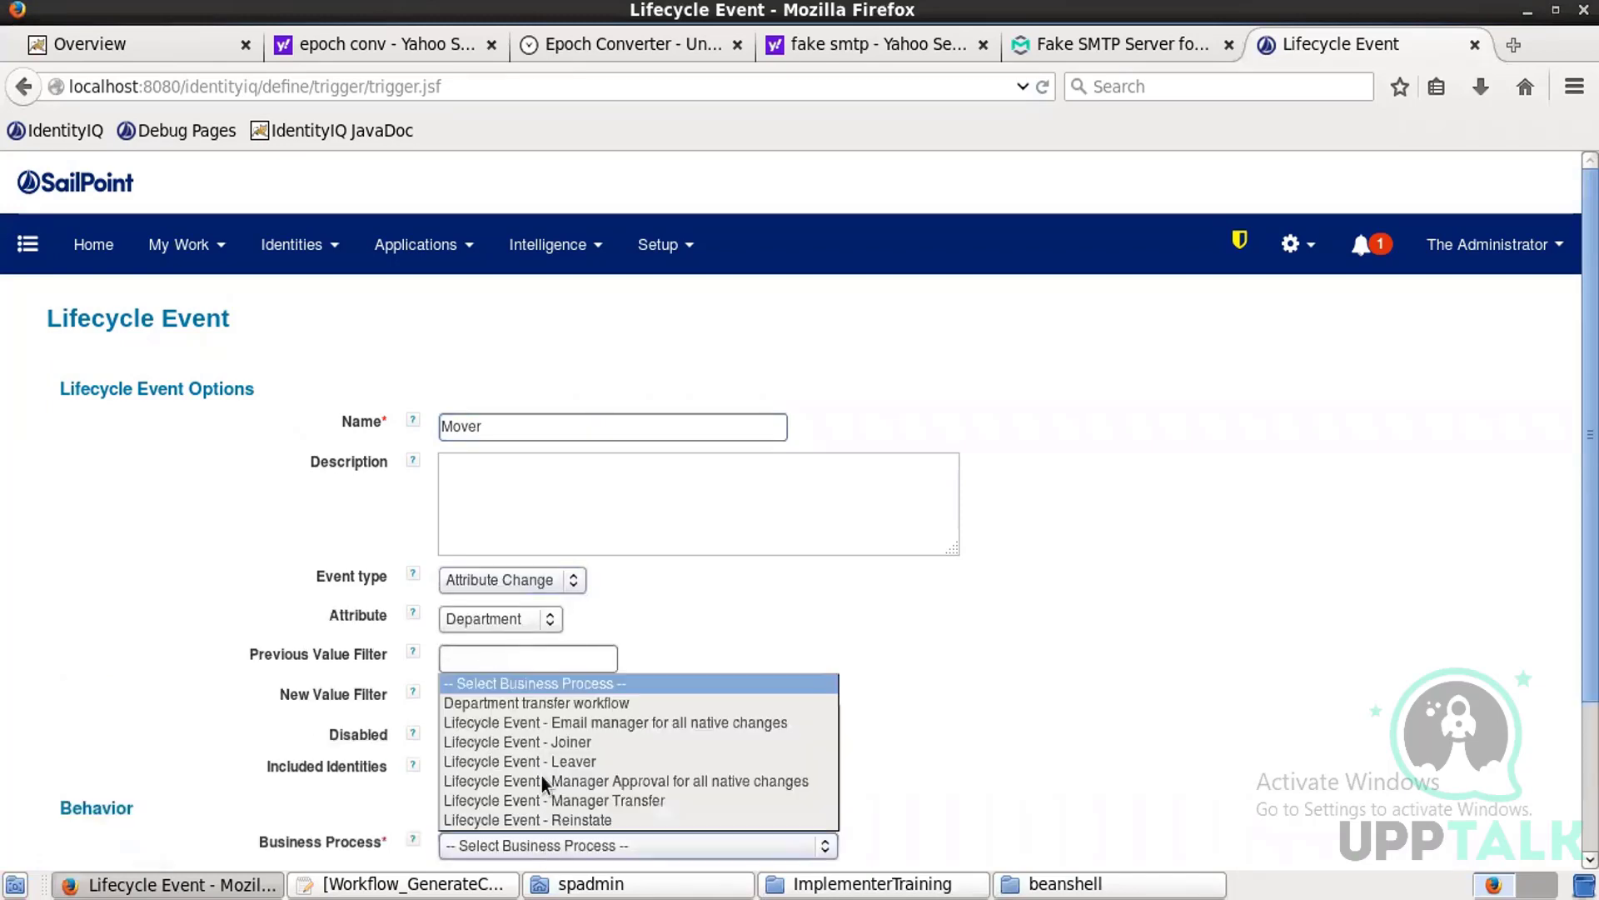
left_click(562, 705)
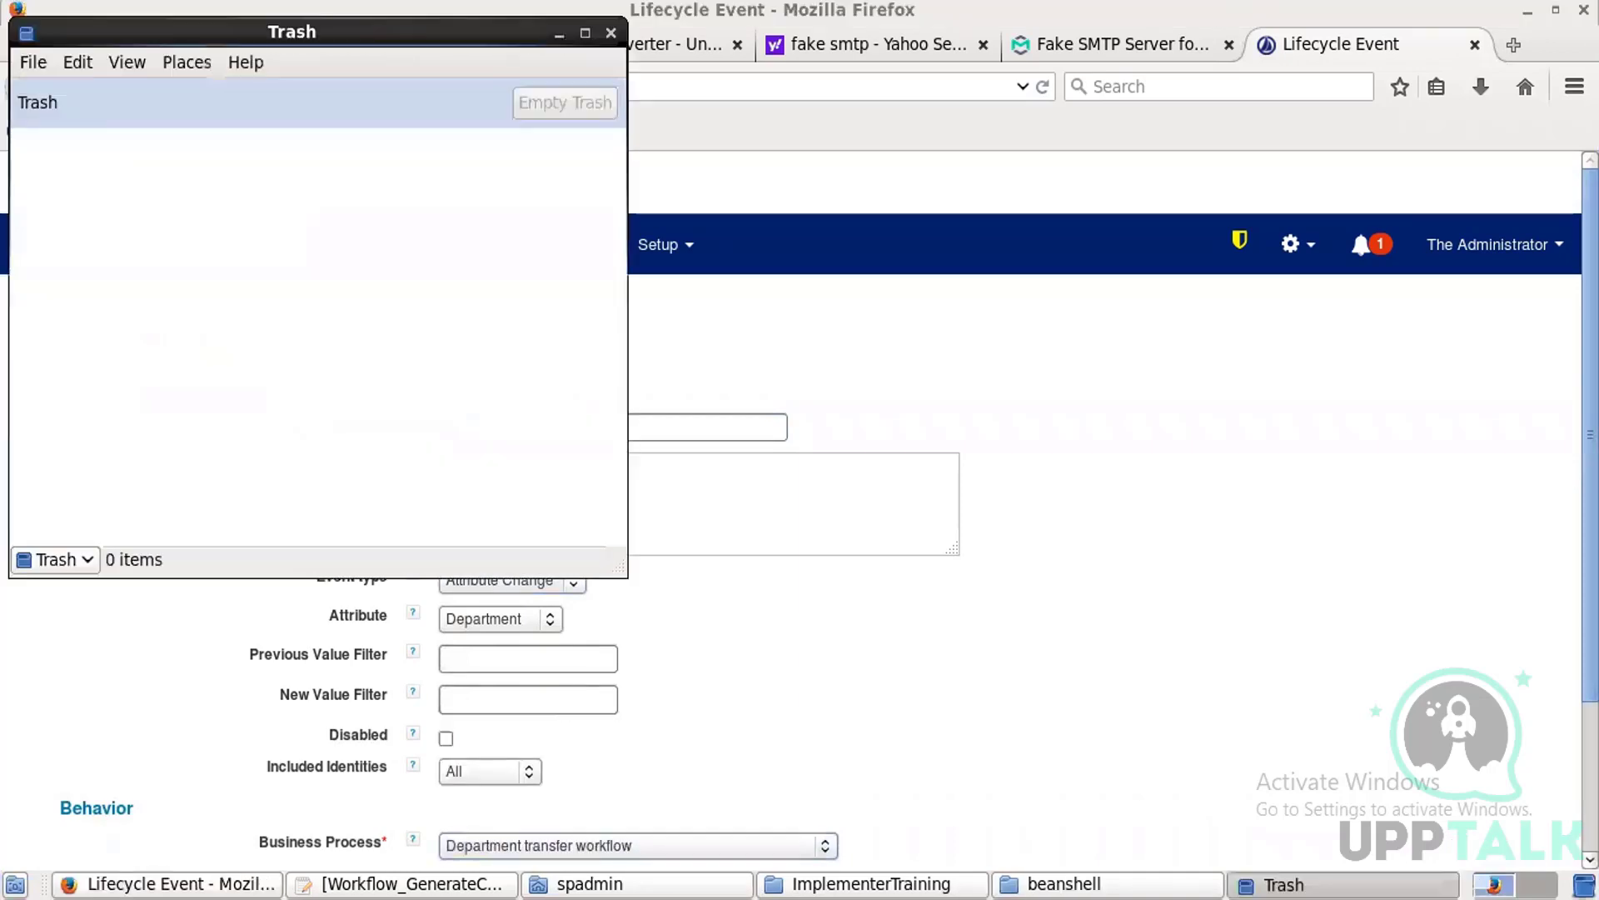
scroll(606, 821, "down", 4)
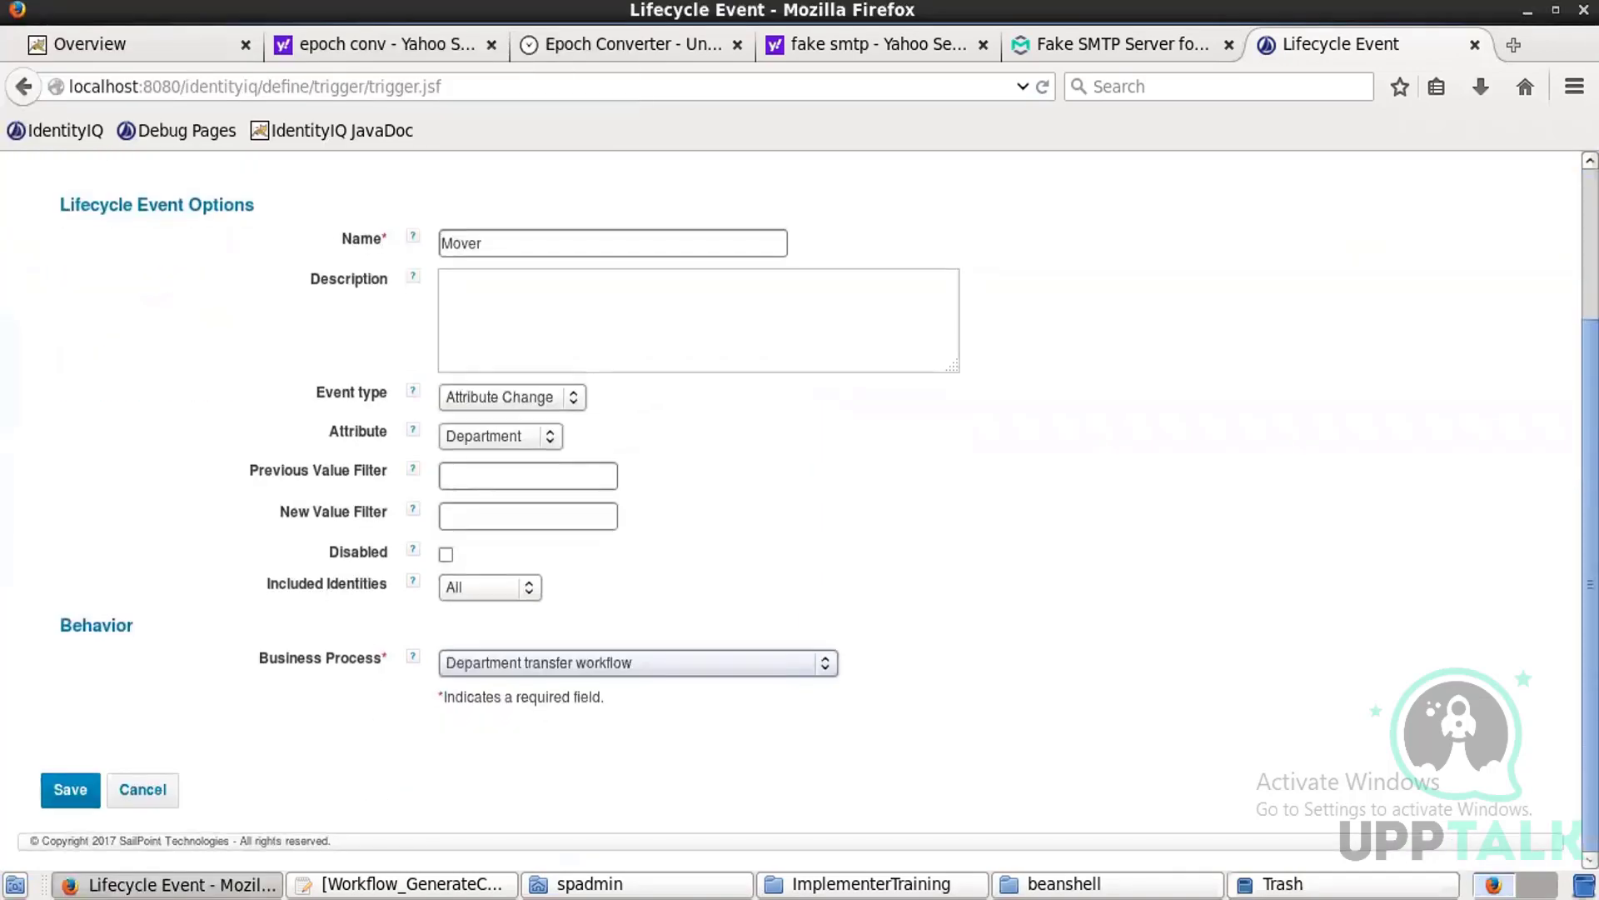
left_click(50, 792)
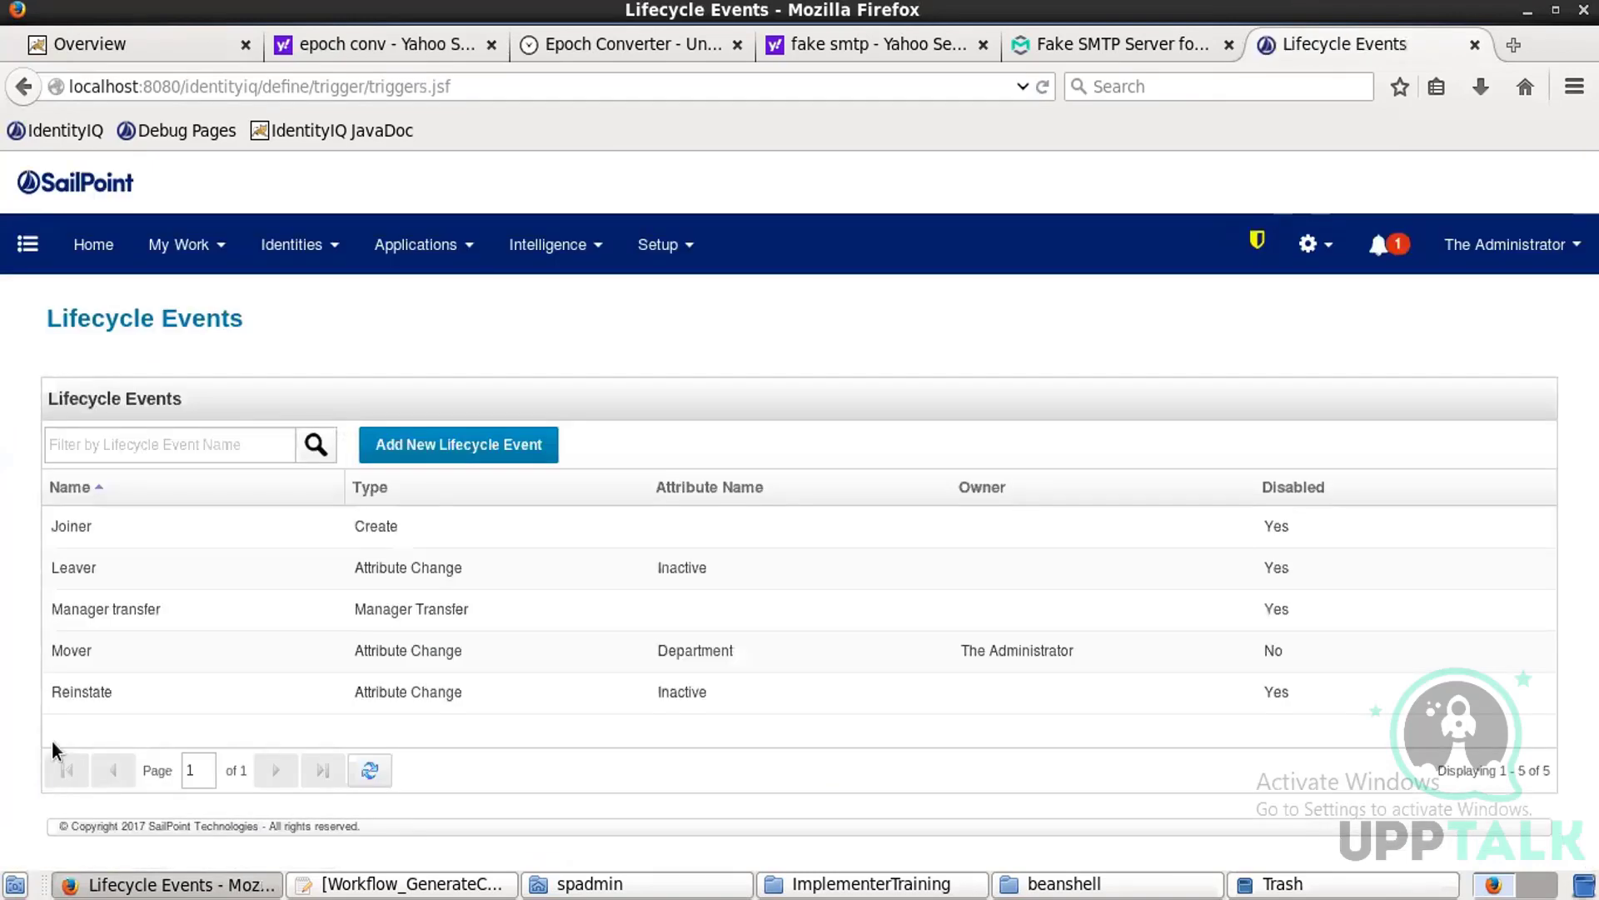
In the Identity Warehouse, edit the second listed identity's Department attribute to IT Management and save the identity
left_click(295, 243)
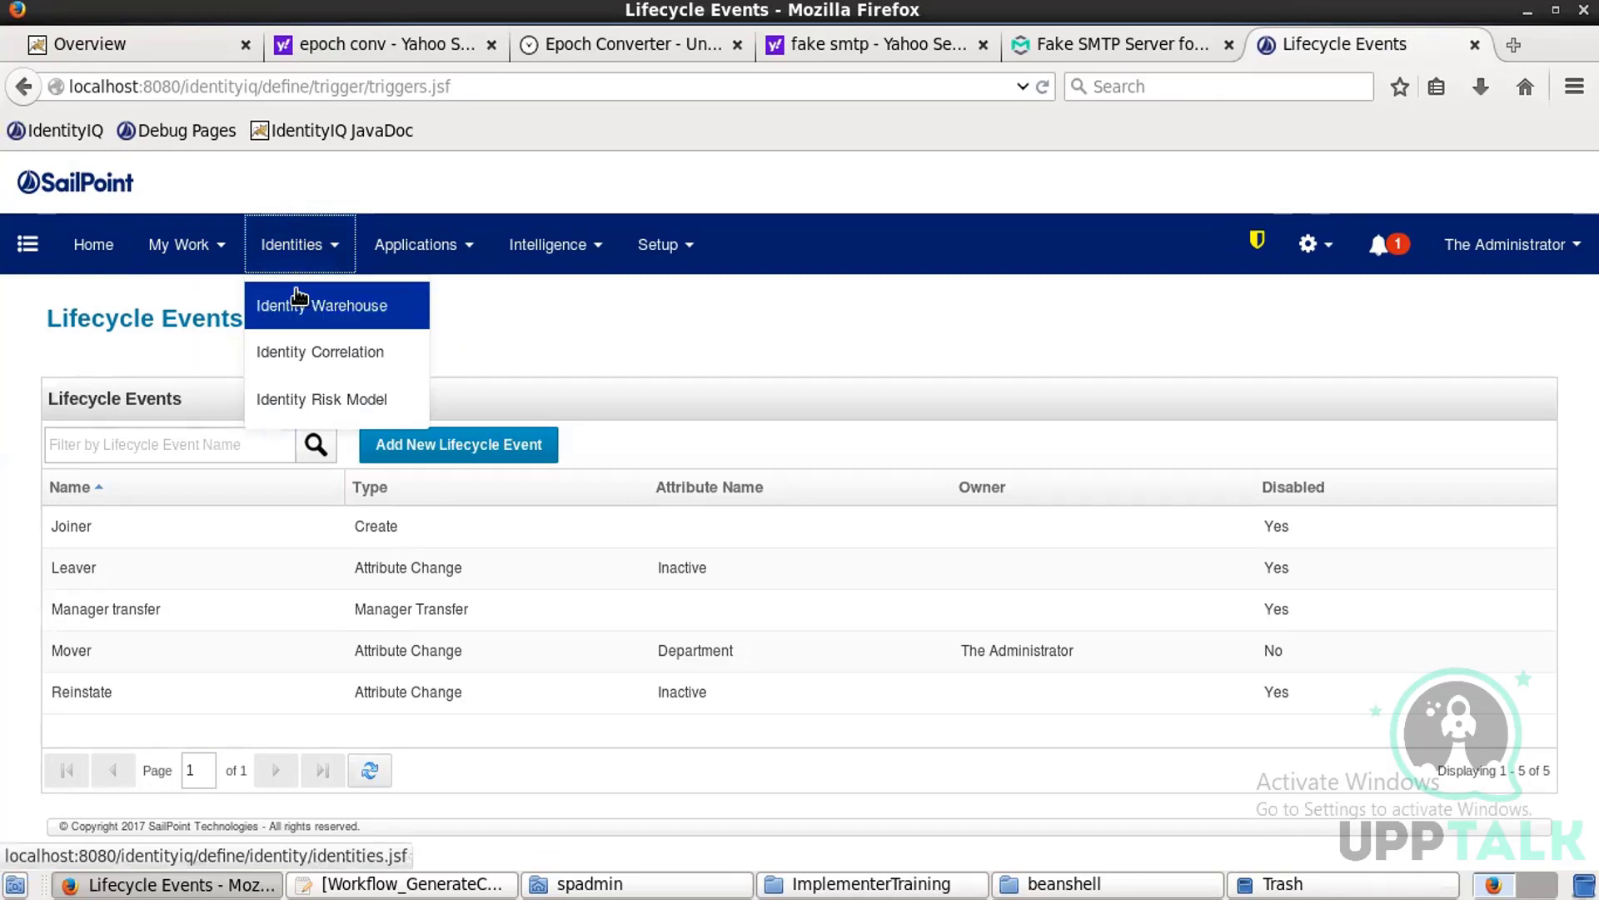
left_click(296, 292)
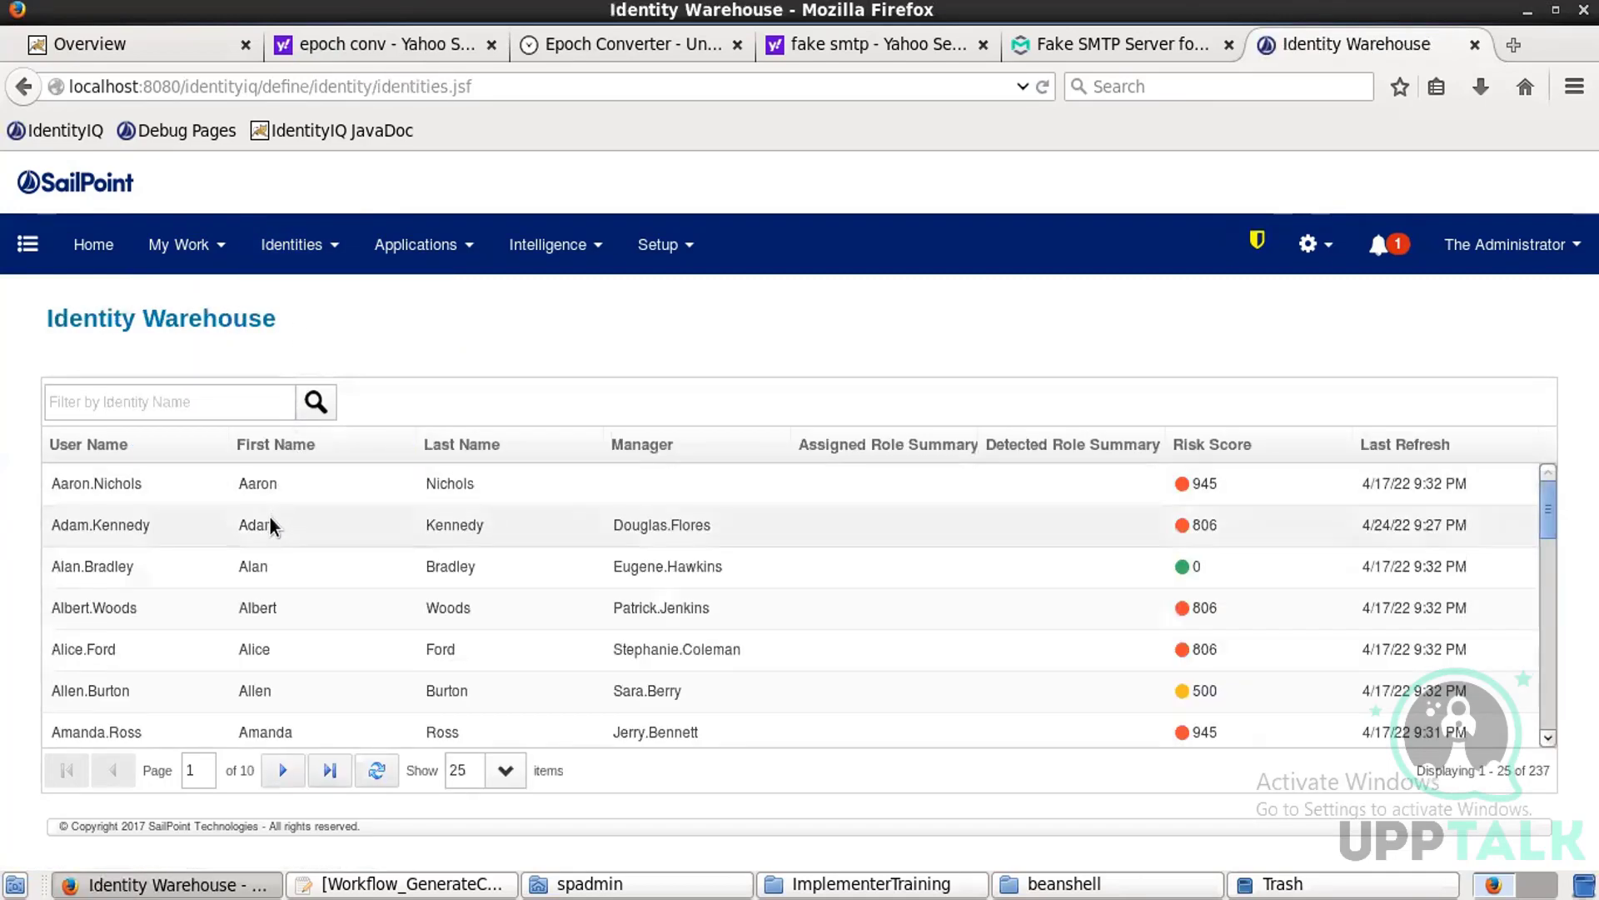
left_click(269, 518)
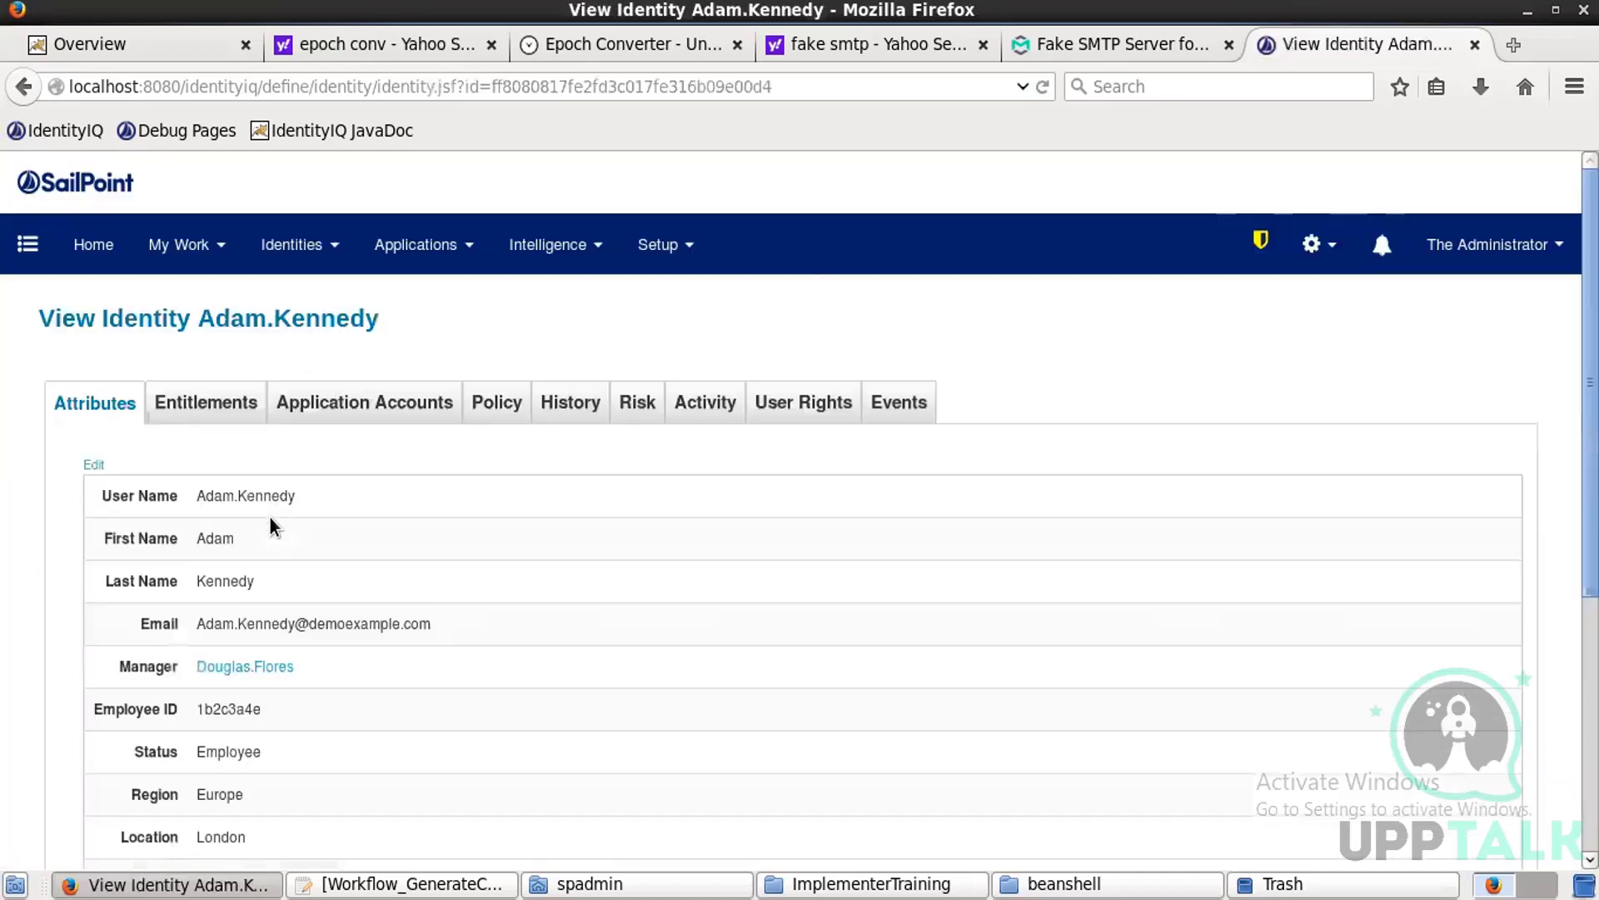
left_click(94, 465)
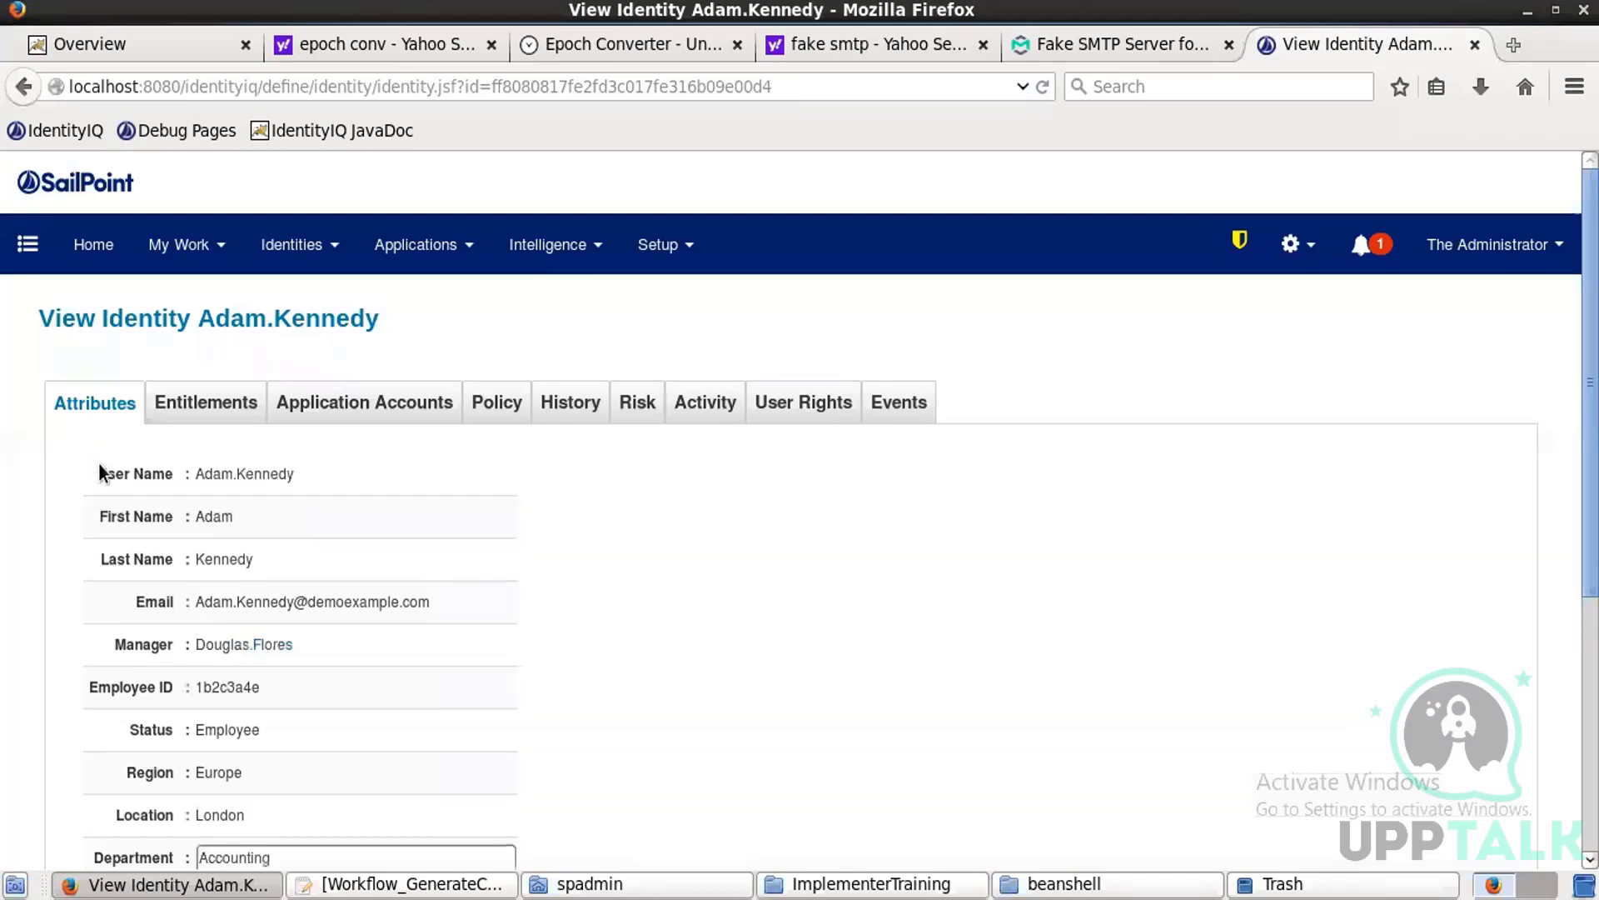
scroll(799, 500, "down", 5)
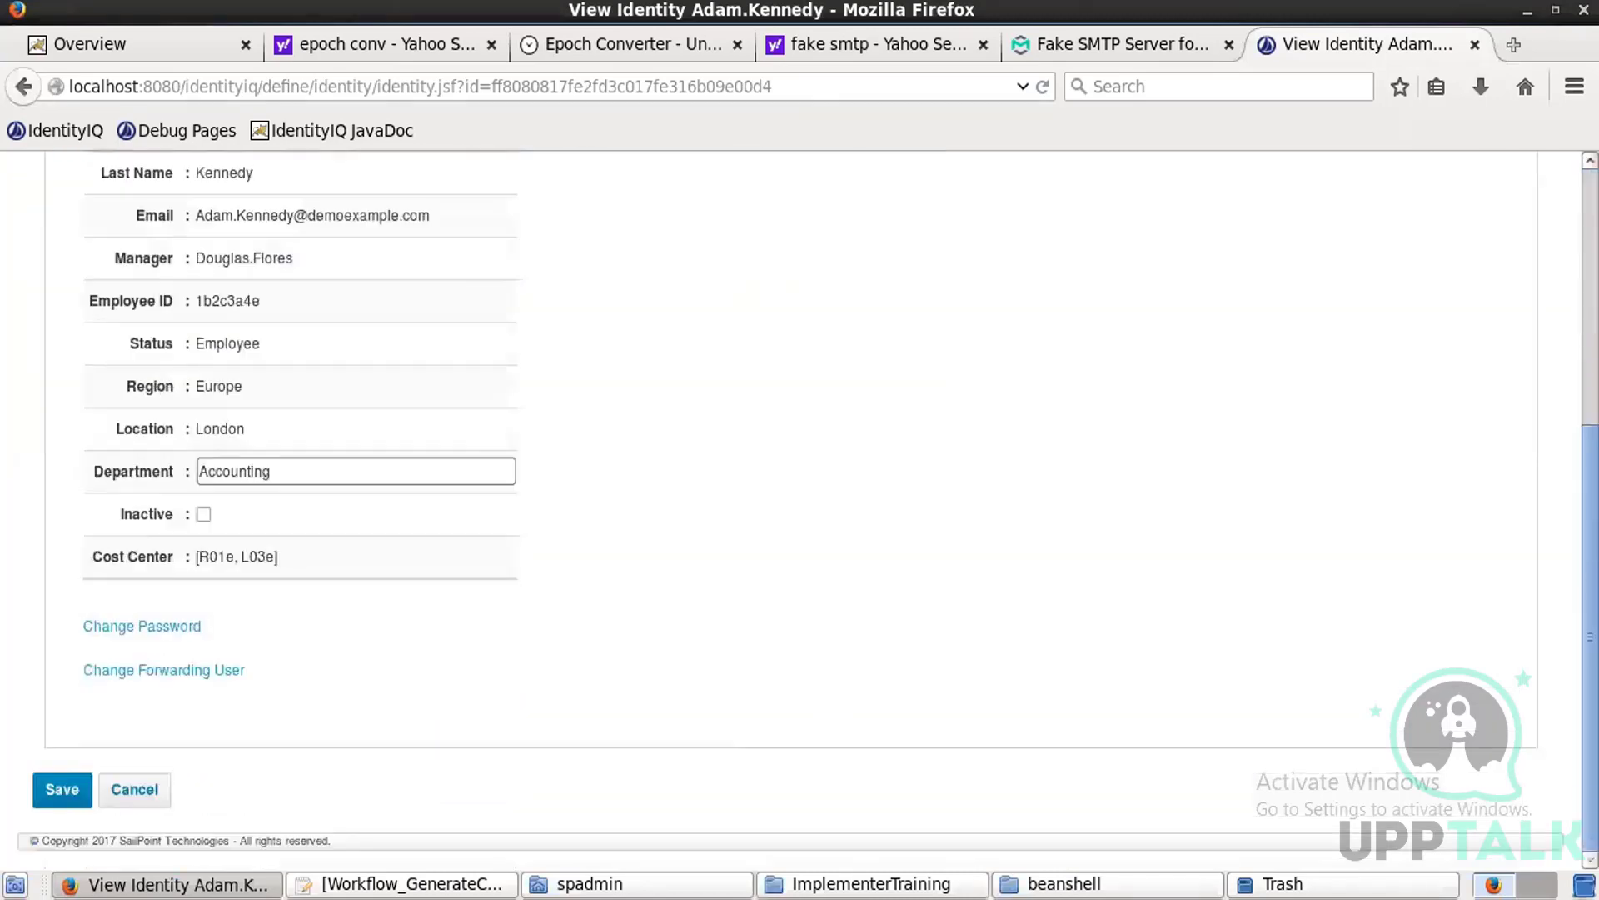
double_click(251, 472)
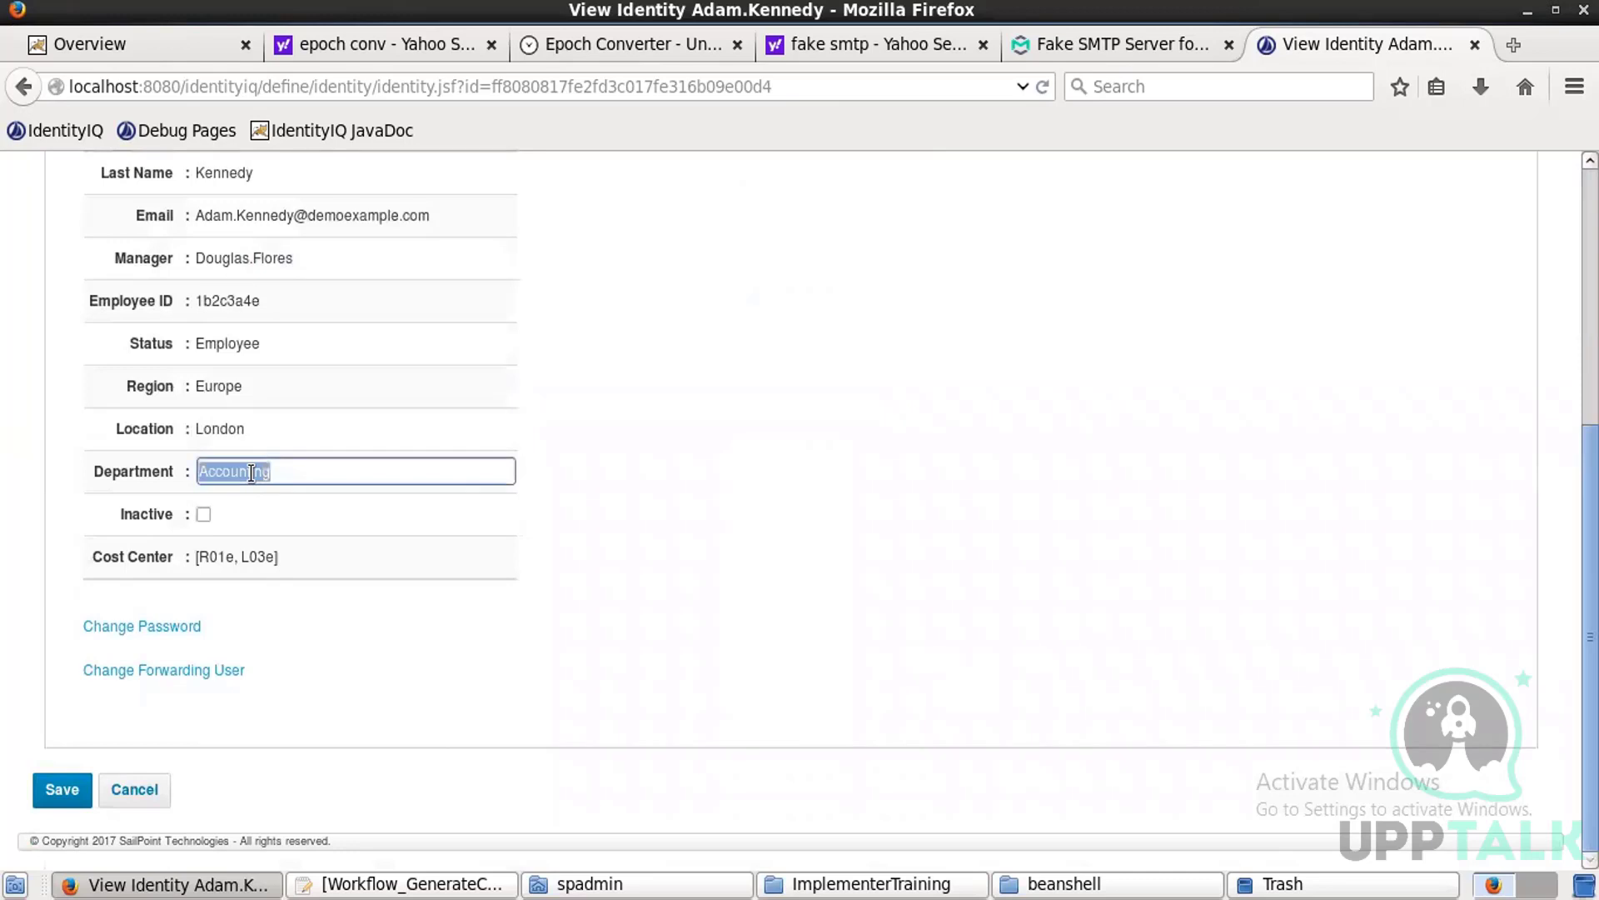
key("BackSpace")
type("IT MN")
key("BackSpace")
type("anagement")
left_click(64, 790)
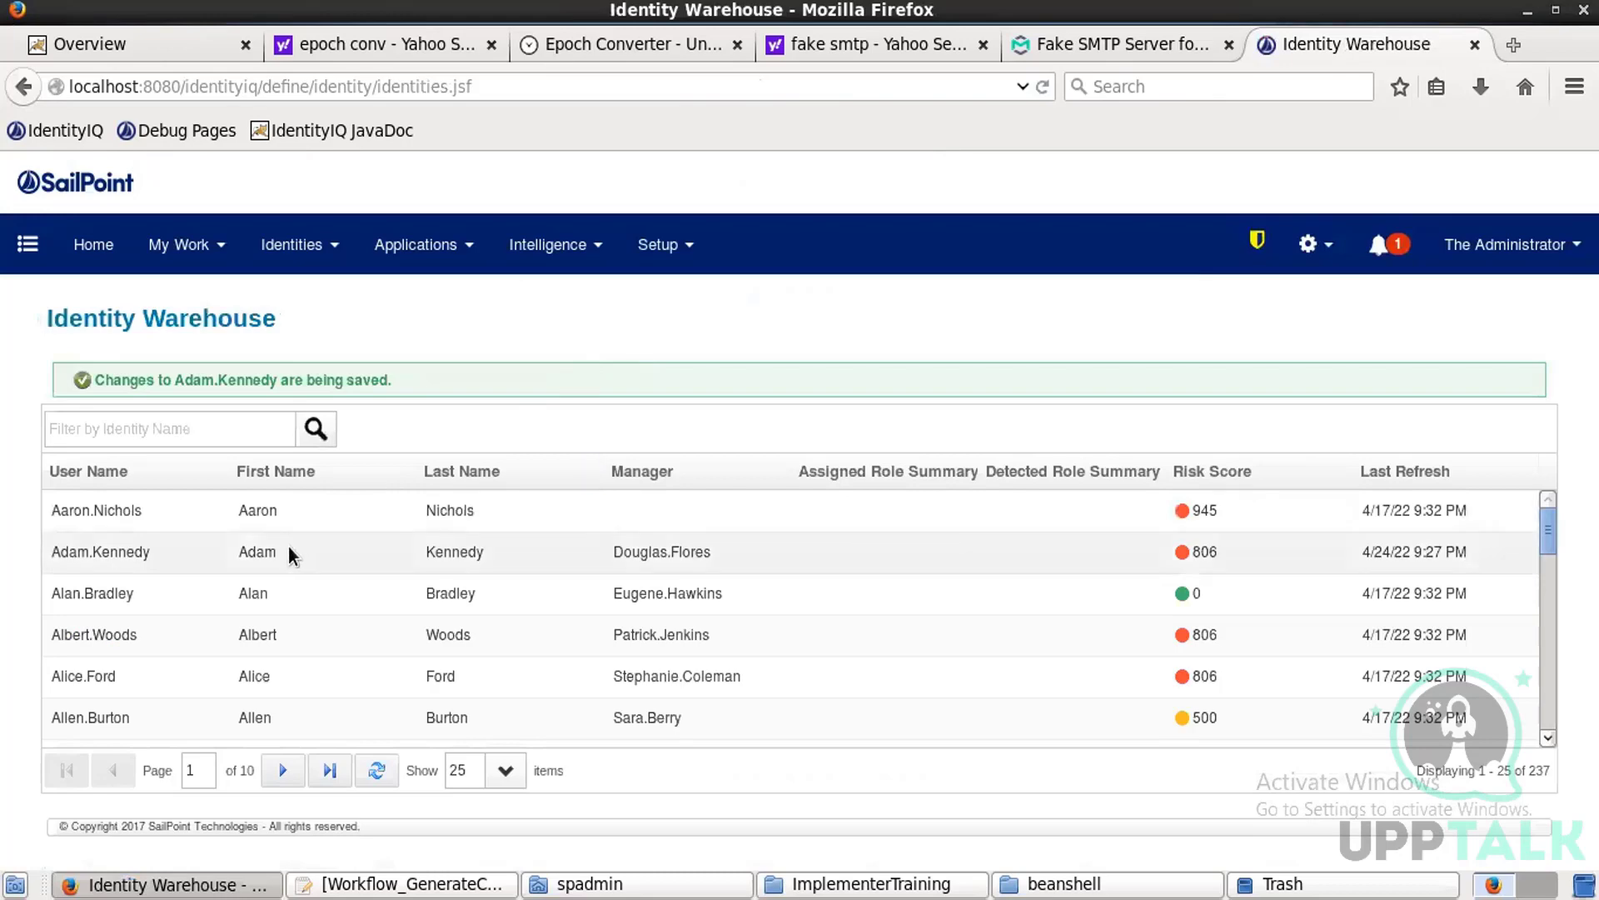
Review the edited identity's past events for the Mover trigger, and check the certifications list for the department transfer certification
left_click(290, 555)
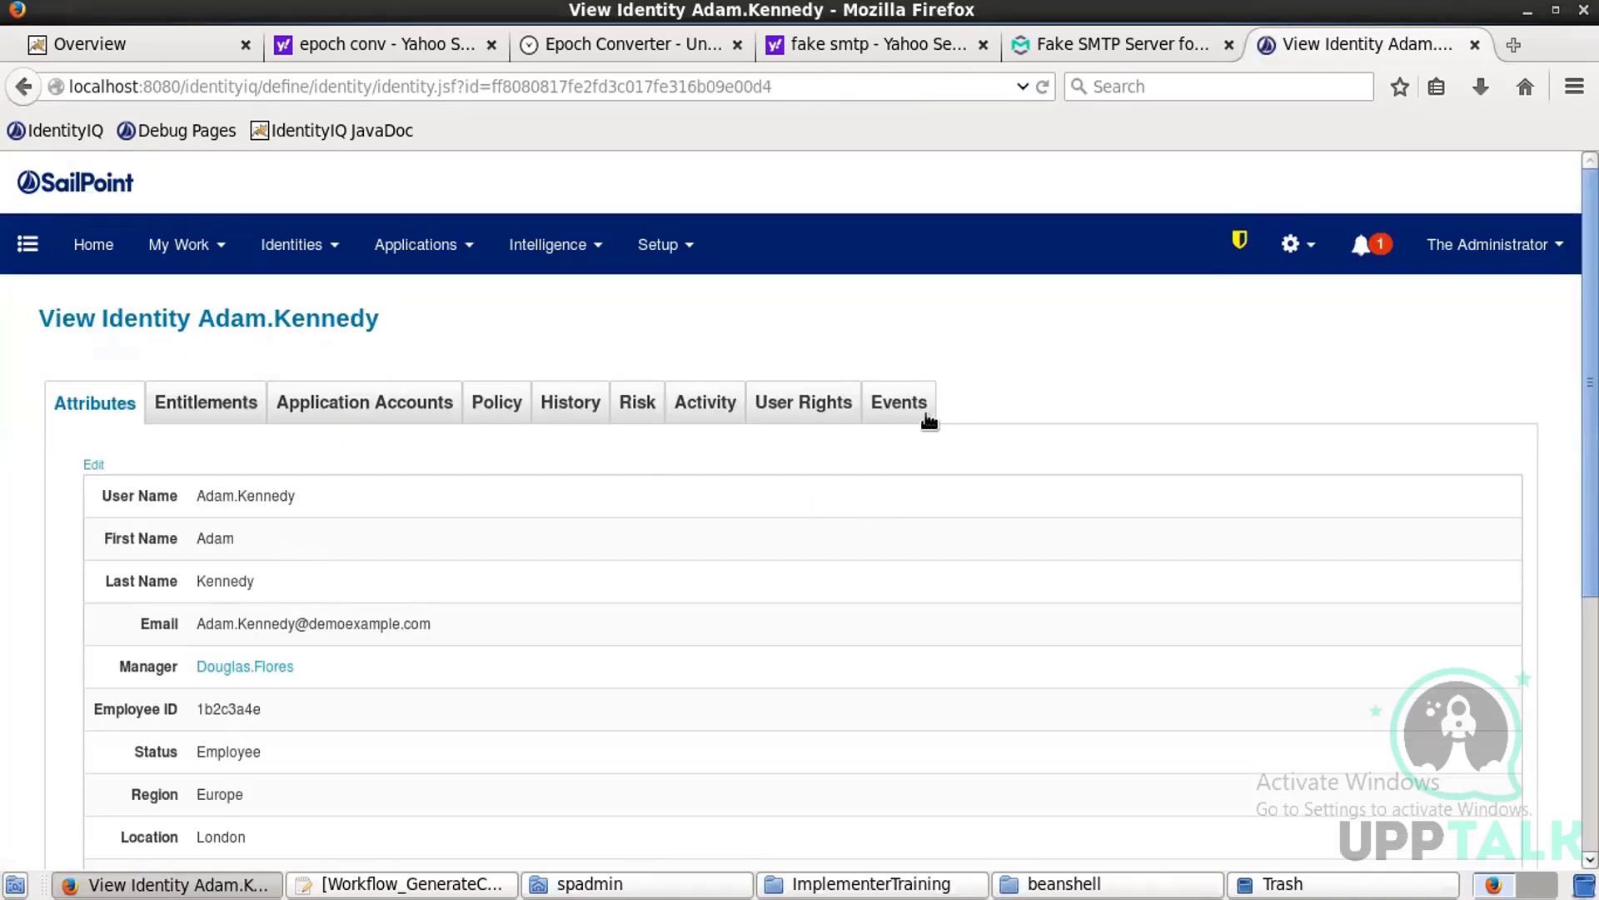
left_click(928, 412)
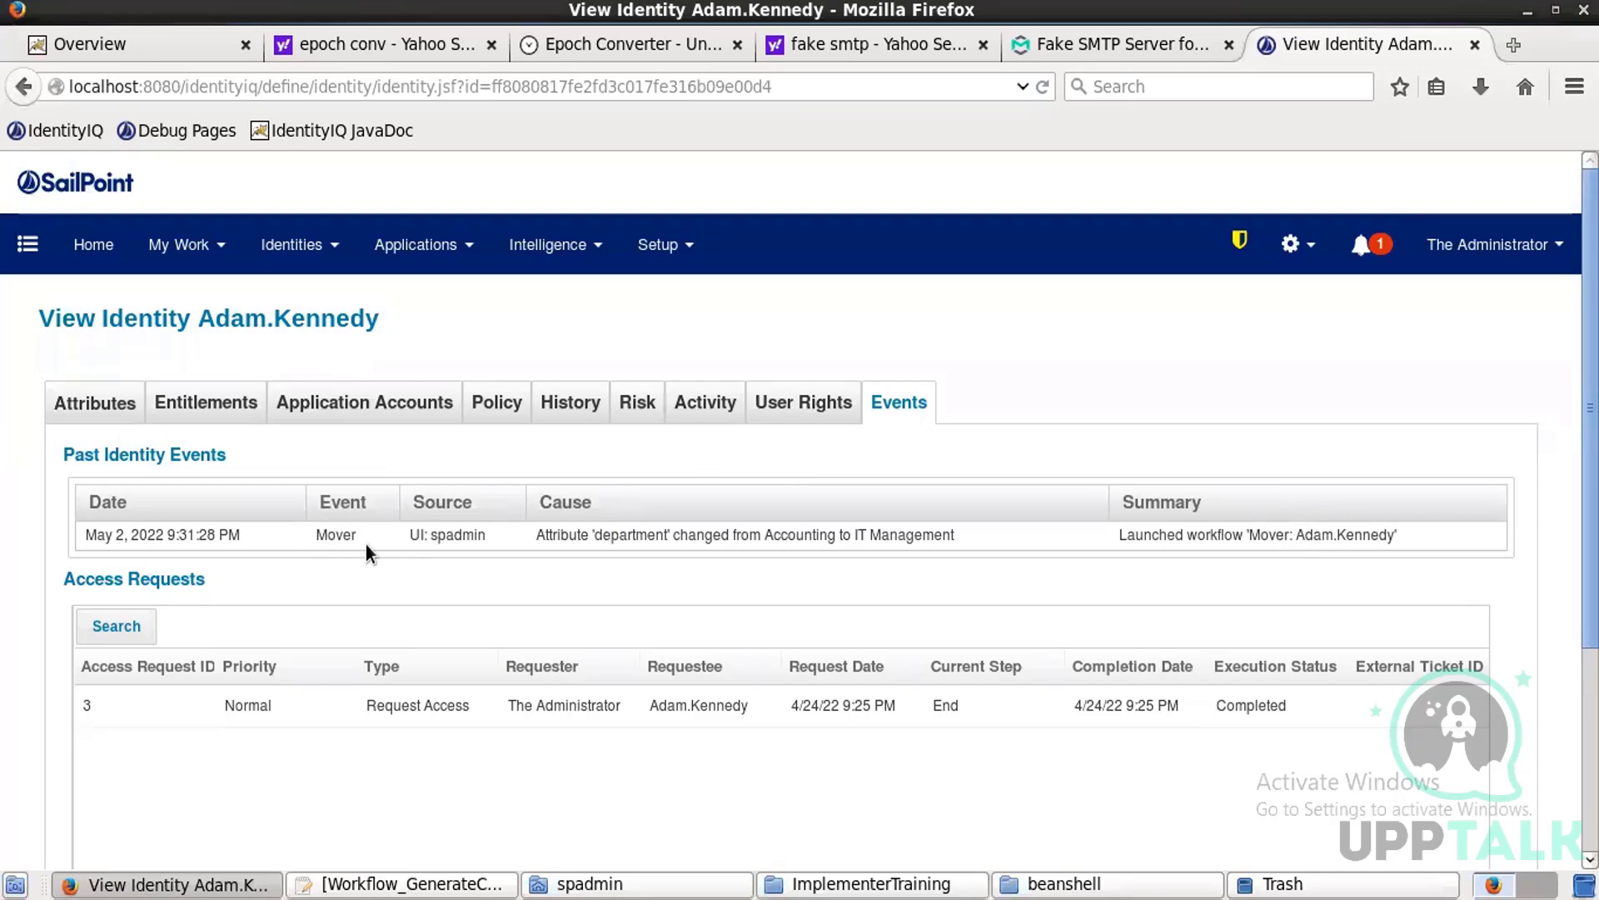
left_click(690, 241)
left_click(672, 310)
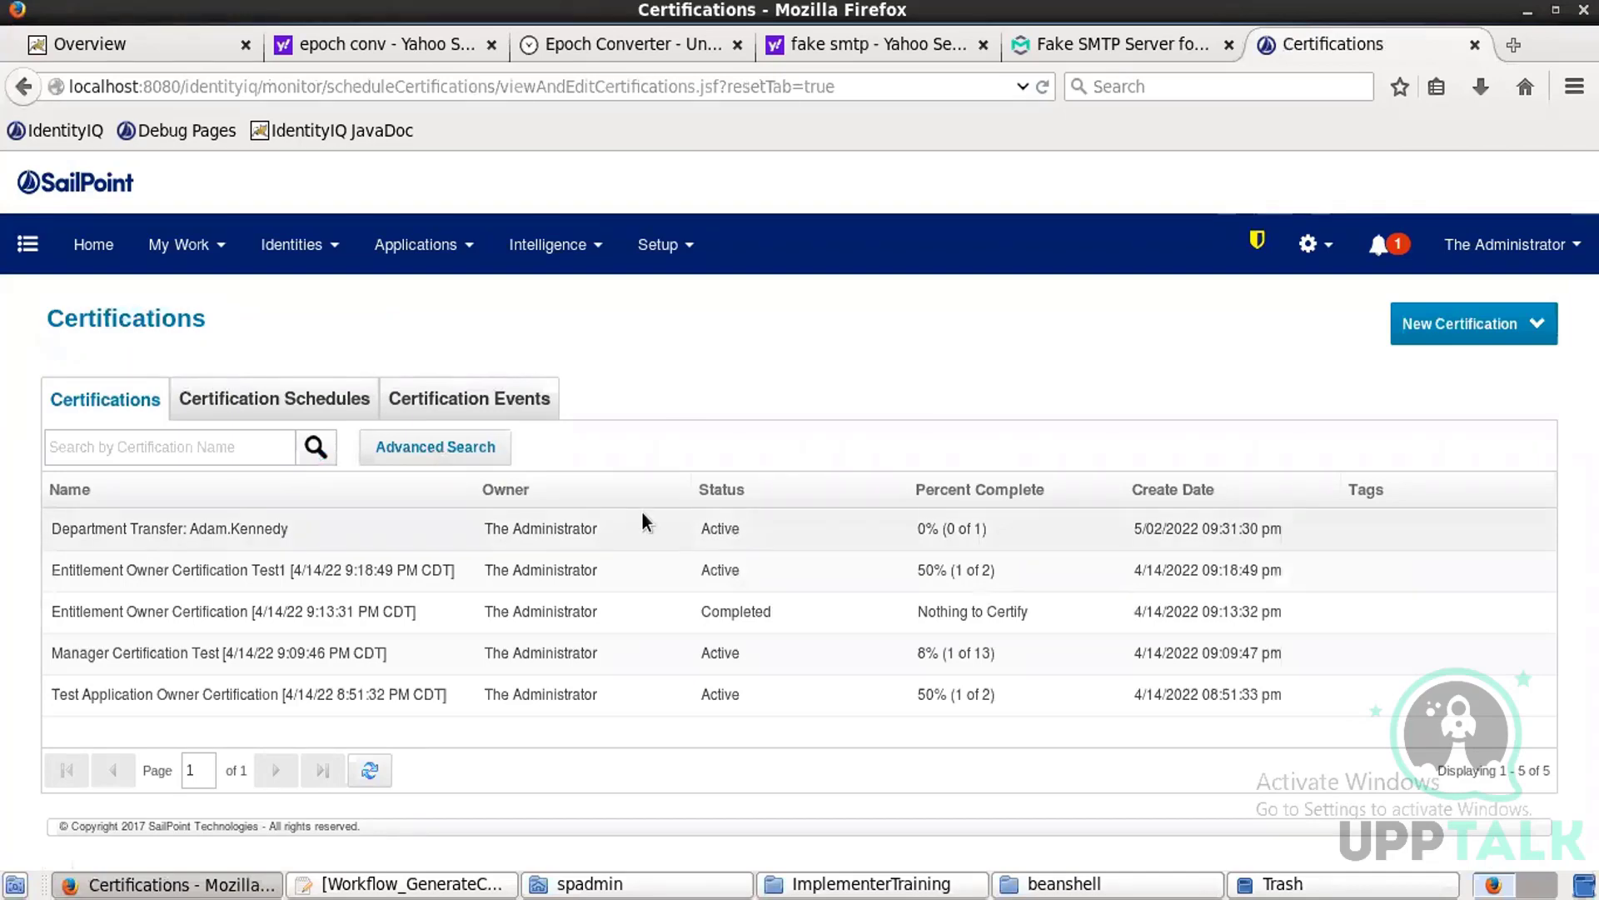
Check the task results for the Mover workflow and identity update runs
left_click(638, 250)
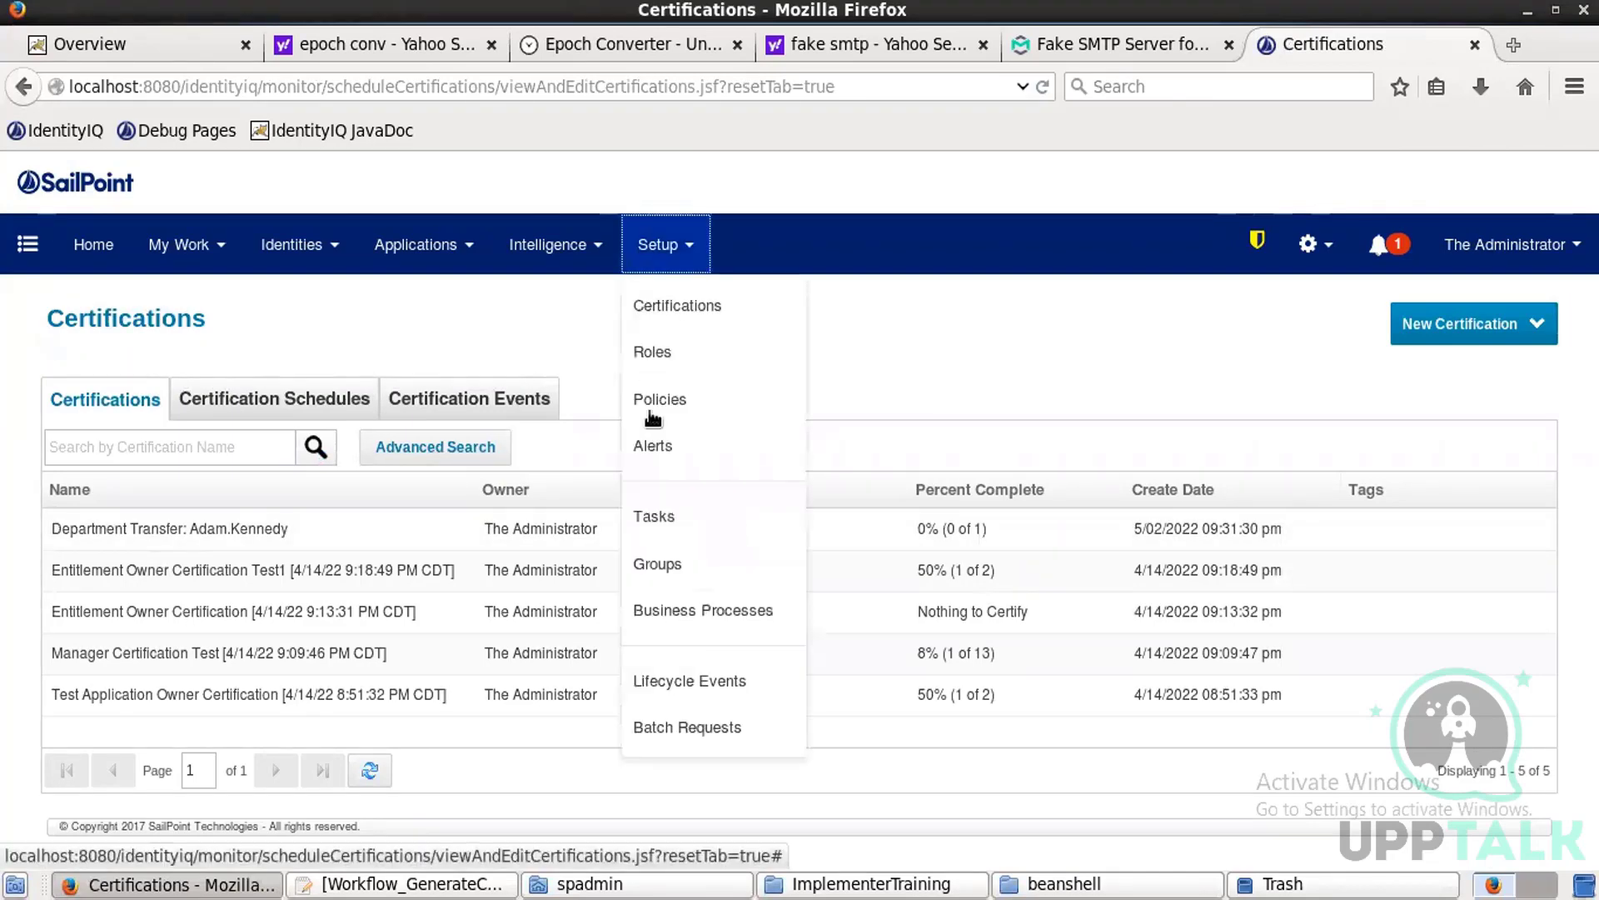
left_click(651, 509)
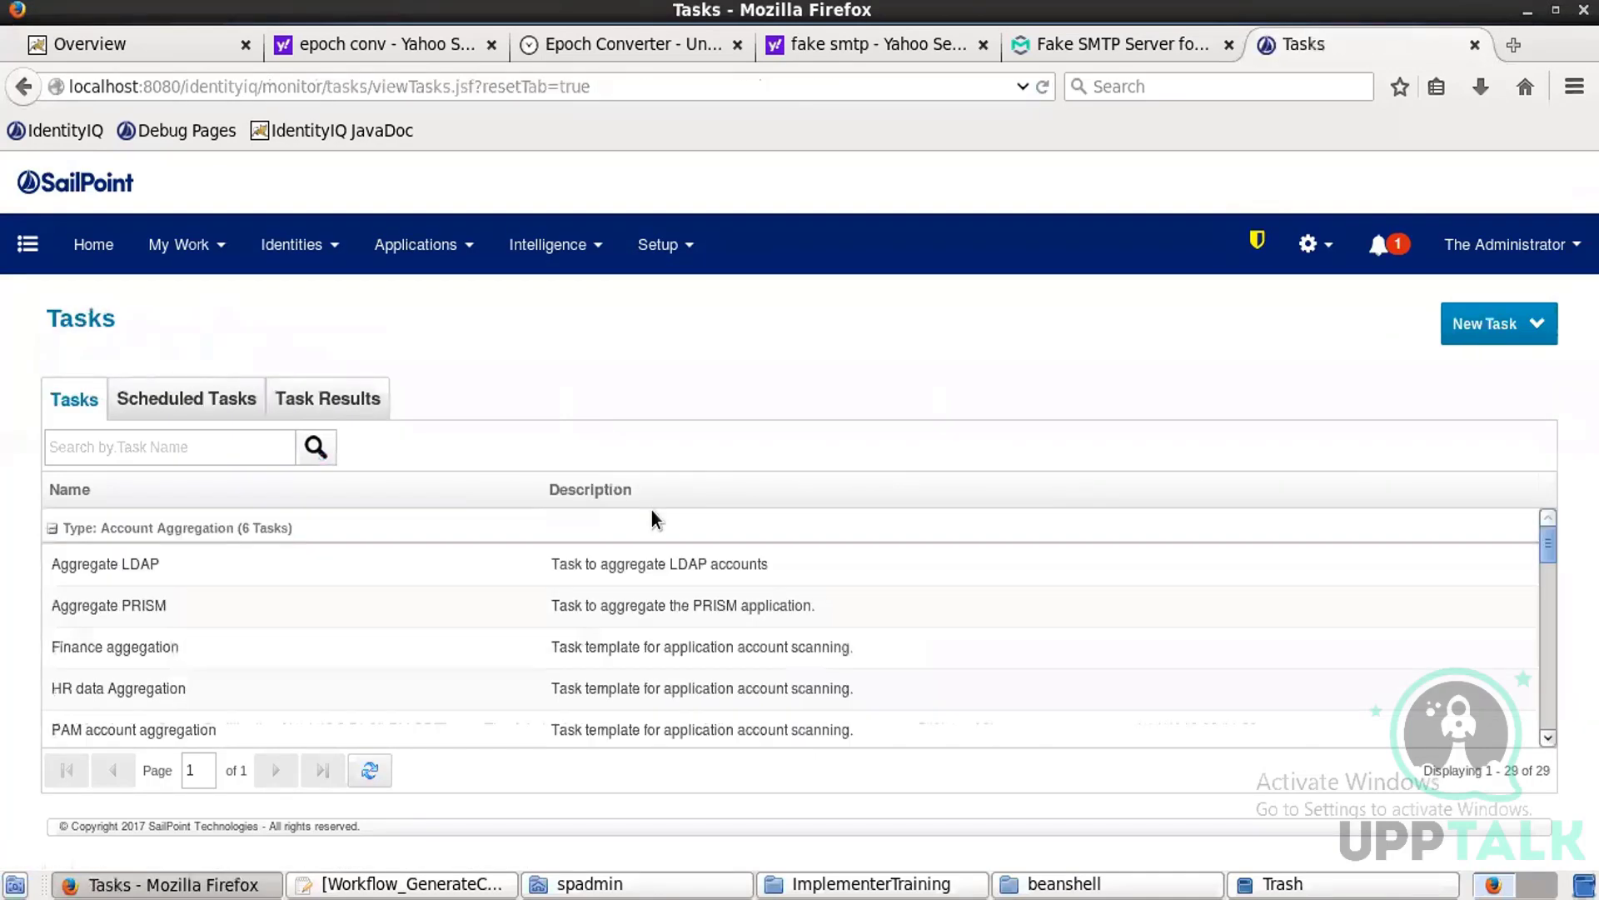
left_click(362, 397)
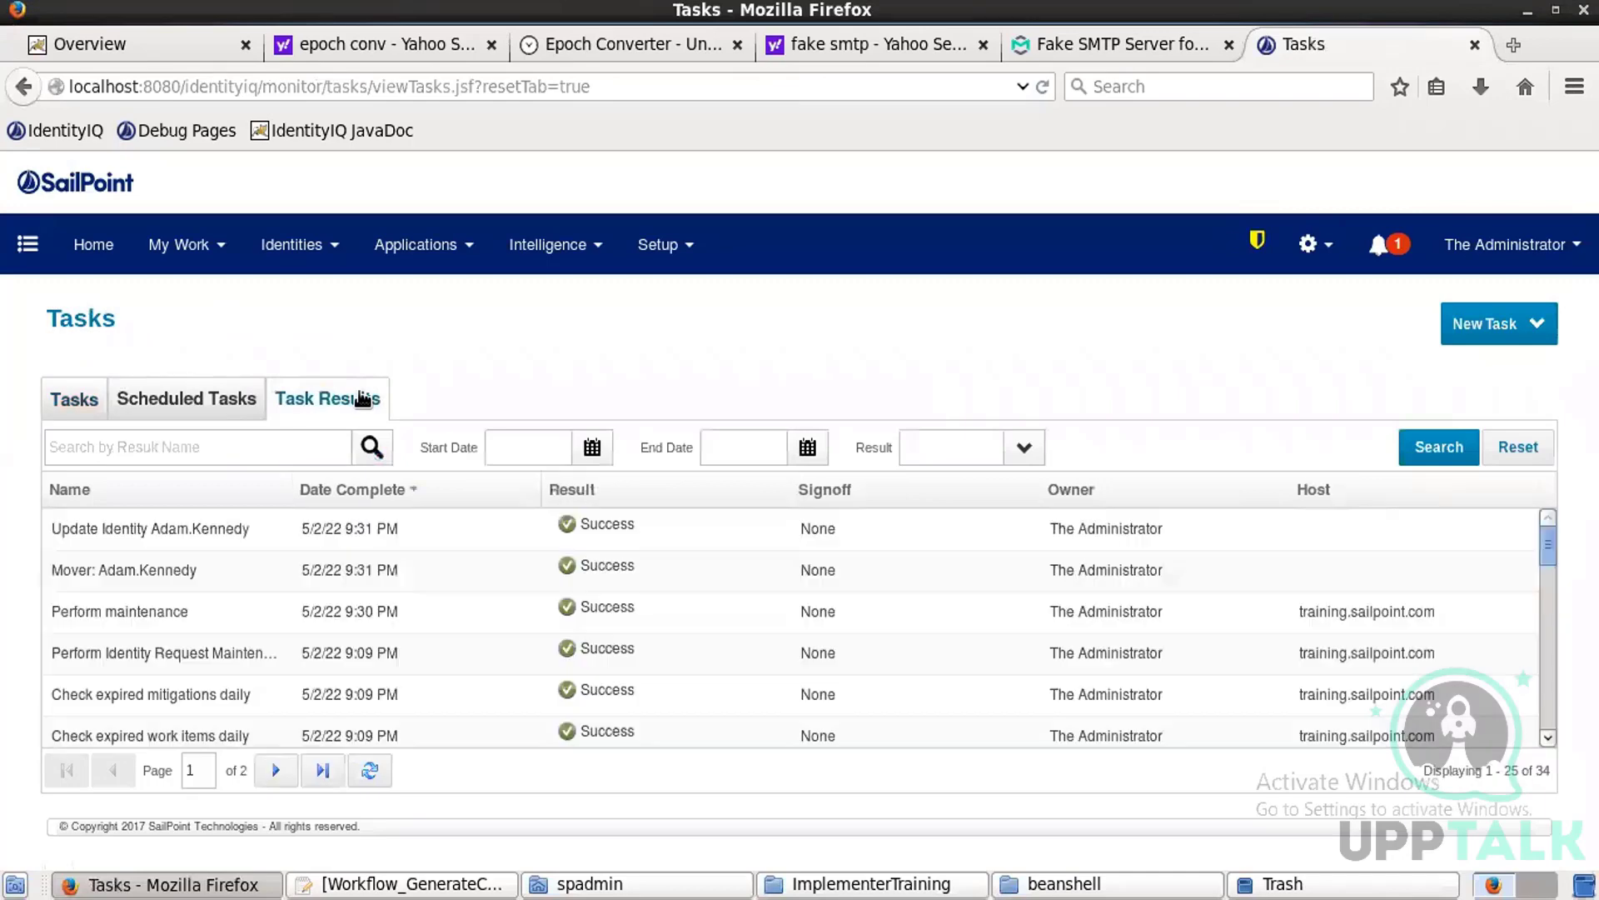